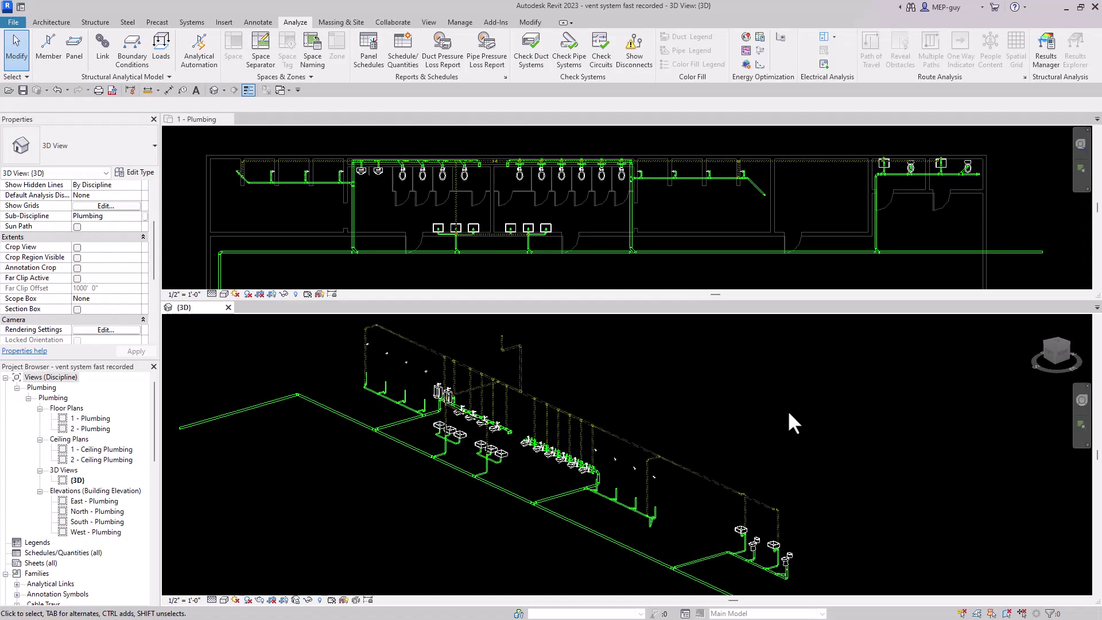
pyautogui.keyDown('shift'); pyautogui.moveTo(834, 414); pyautogui.dragTo(855, 435, button='middle'); pyautogui.keyUp('shift')
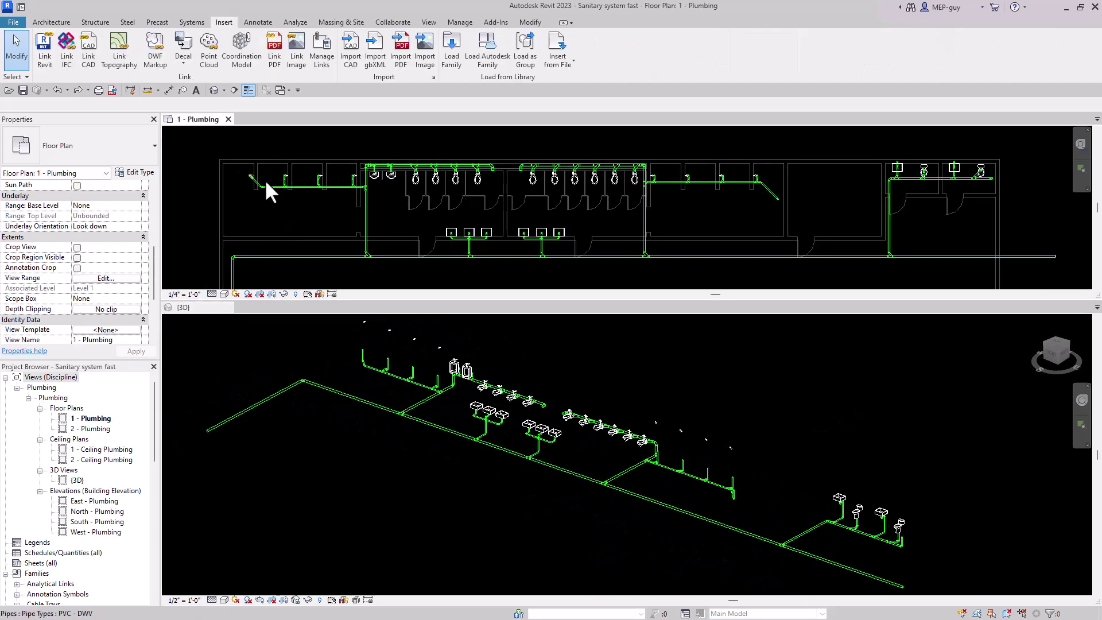
# Step: In the floor plan, draw a short 2" vent pipe at 9' 6" elevation from the midpoint of the angled sanitary pipe beside the end shower
pyautogui.scroll(5, 251, 194)
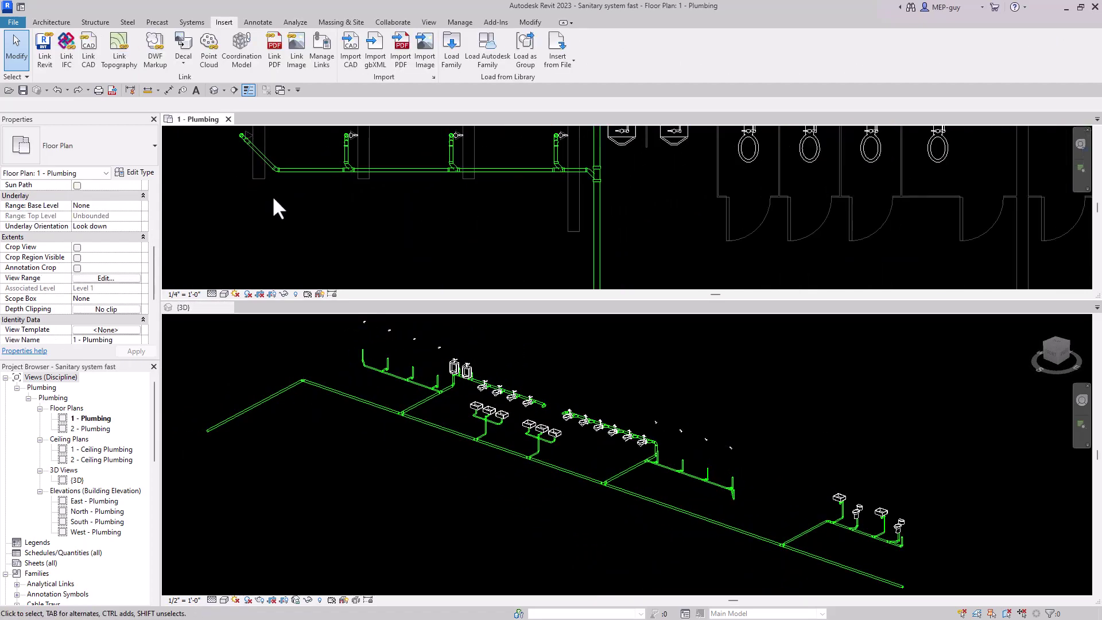
pyautogui.moveTo(271, 195); pyautogui.dragTo(279, 243, button='middle')
pyautogui.press('p')
pyautogui.press('i')
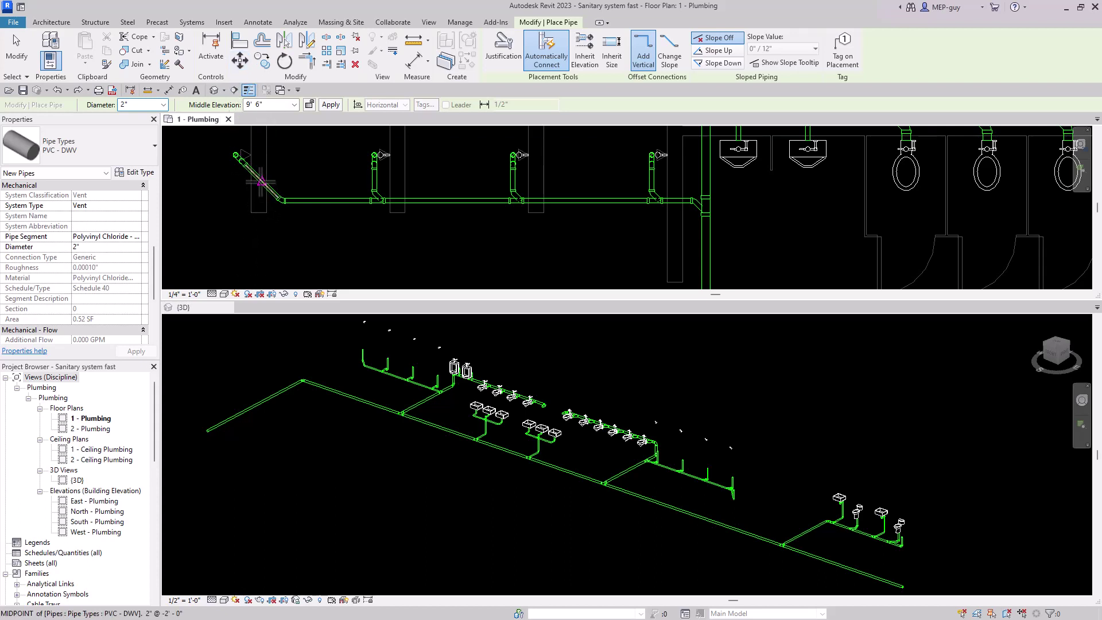
pyautogui.scroll(1, 263, 208)
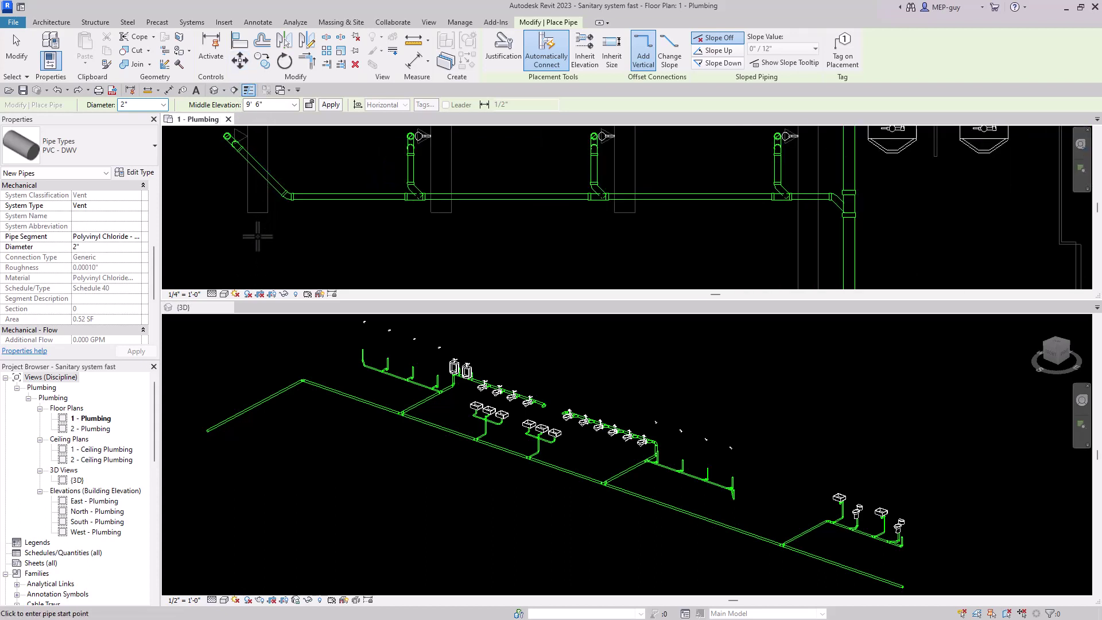
pyautogui.click(258, 236)
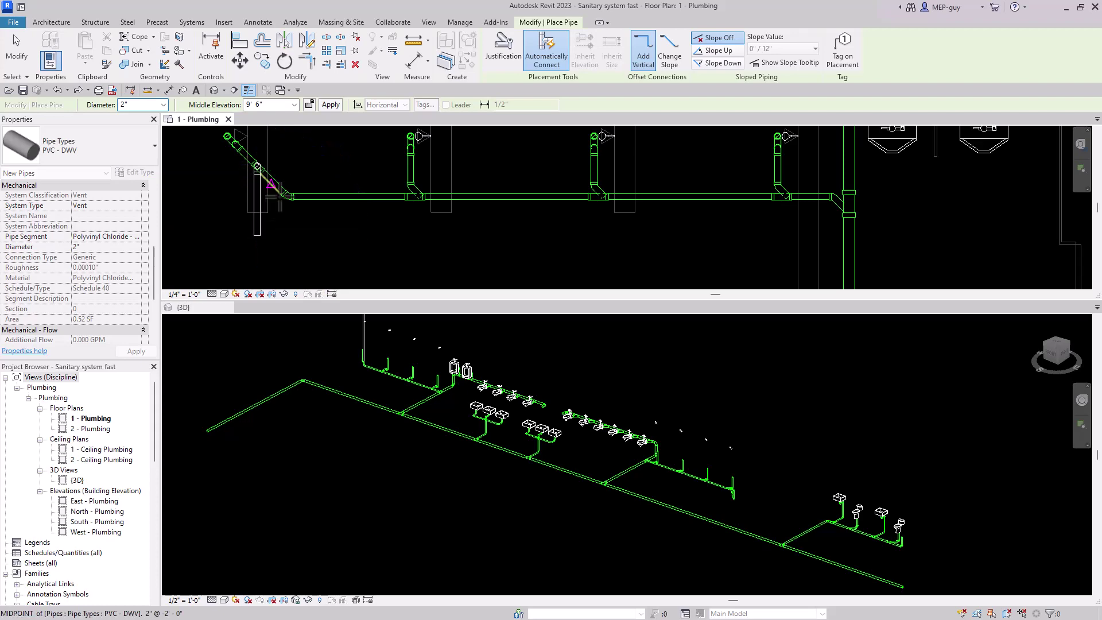
pyautogui.press('Escape')
pyautogui.press('Escape')
# Step: Examine the new vent riser and its connection to the angled sanitary pipe in the 3D view
pyautogui.click(377, 371)
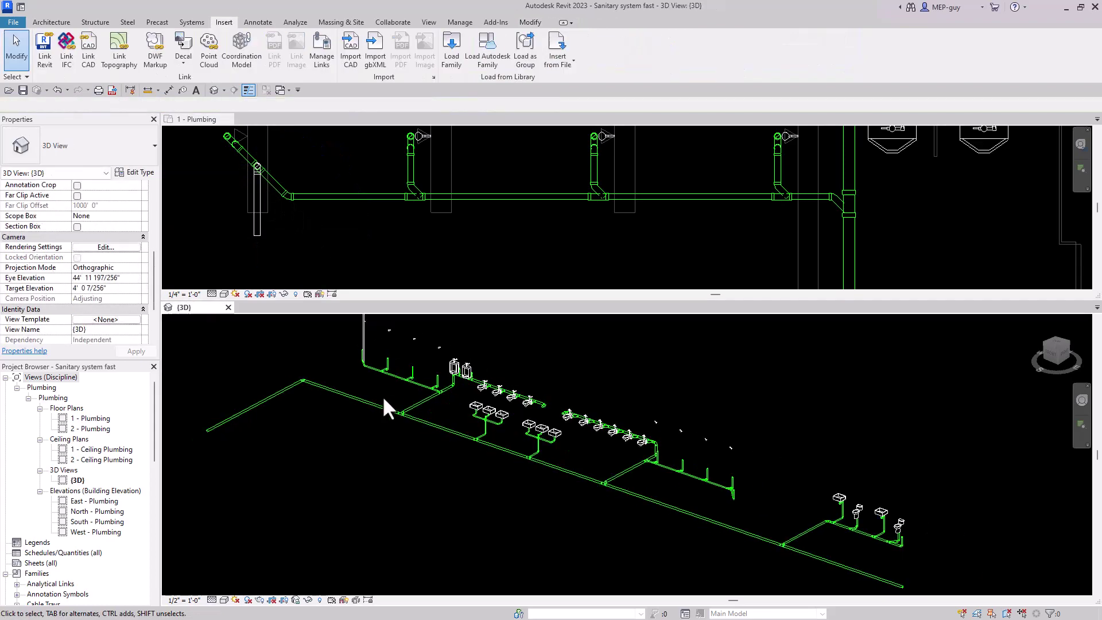
pyautogui.scroll(5, 382, 402)
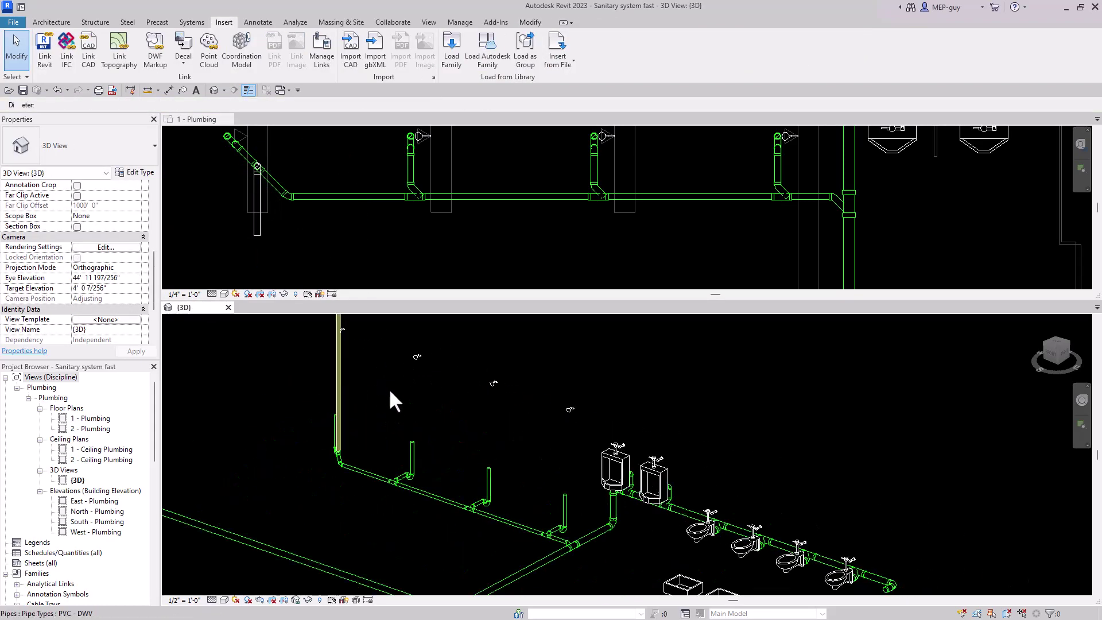
pyautogui.keyDown('shift'); pyautogui.moveTo(390, 392); pyautogui.dragTo(489, 496, button='middle'); pyautogui.keyUp('shift')
pyautogui.scroll(-3, 489, 497)
pyautogui.scroll(3, 426, 420)
pyautogui.press('Escape')
pyautogui.scroll(1, 404, 520)
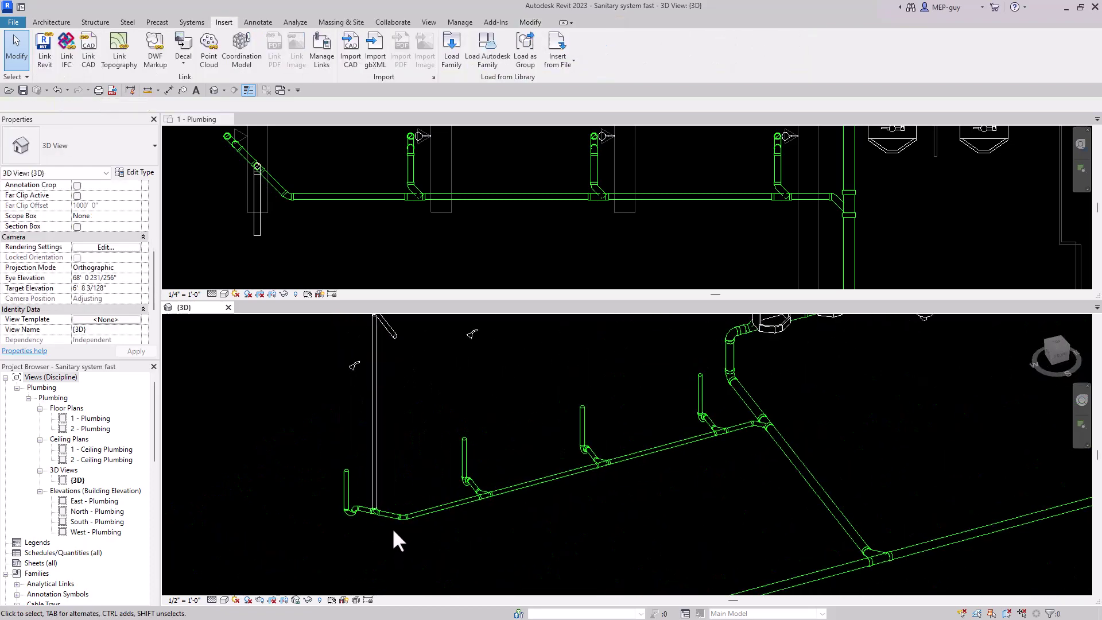
pyautogui.scroll(3, 393, 529)
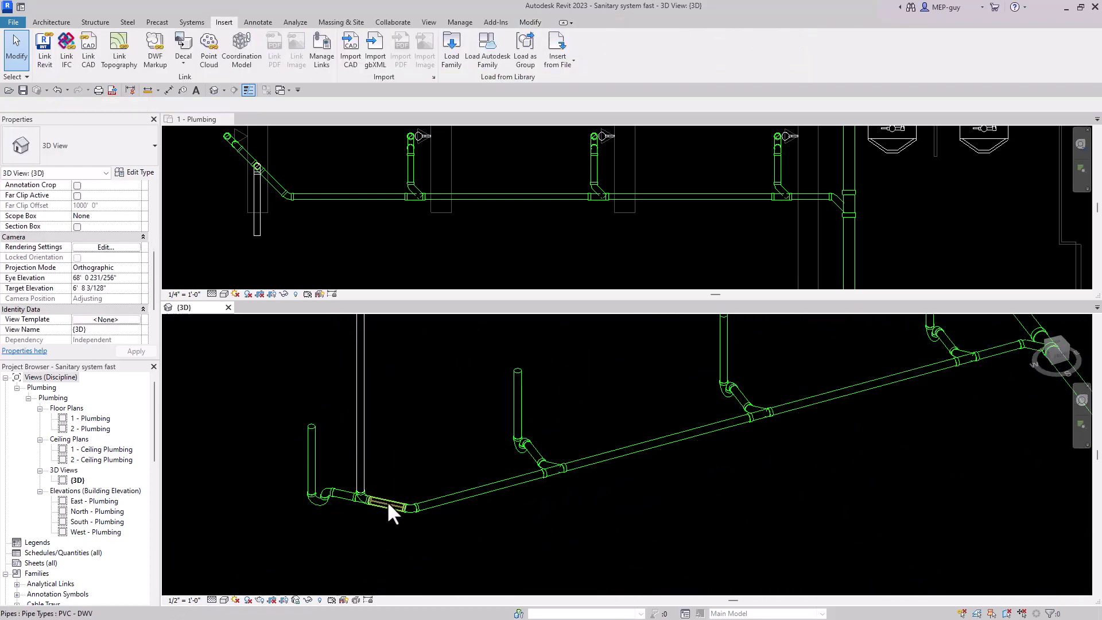
pyautogui.scroll(-5, 376, 534)
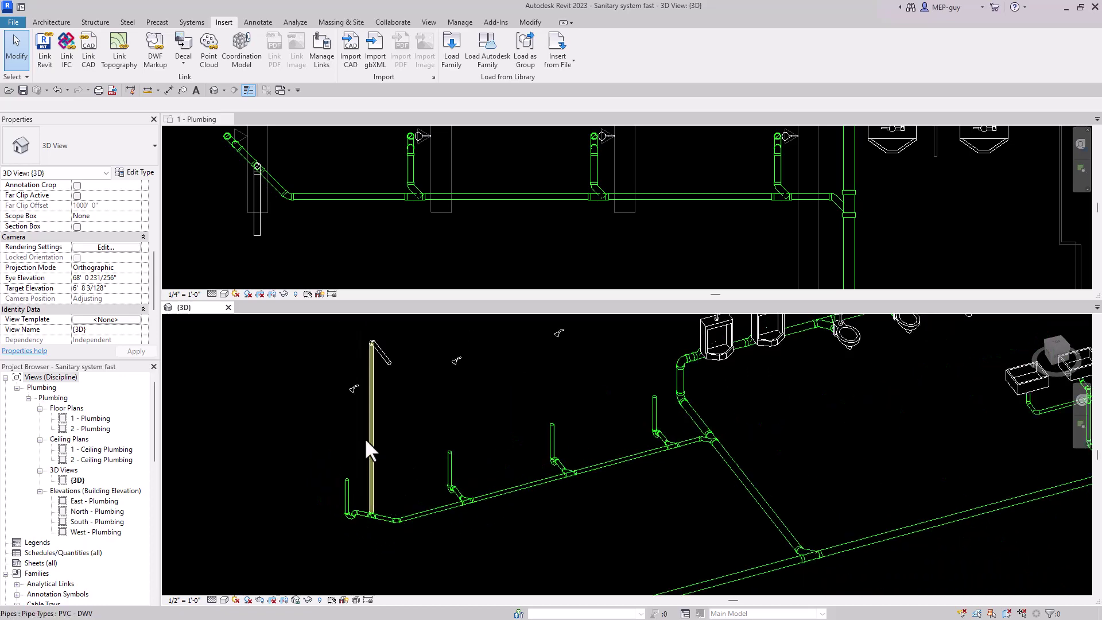
# Step: Override the line color of the Vent piping system type with RGB 128-128-000, starting from the new vent pipe
pyautogui.click(384, 357)
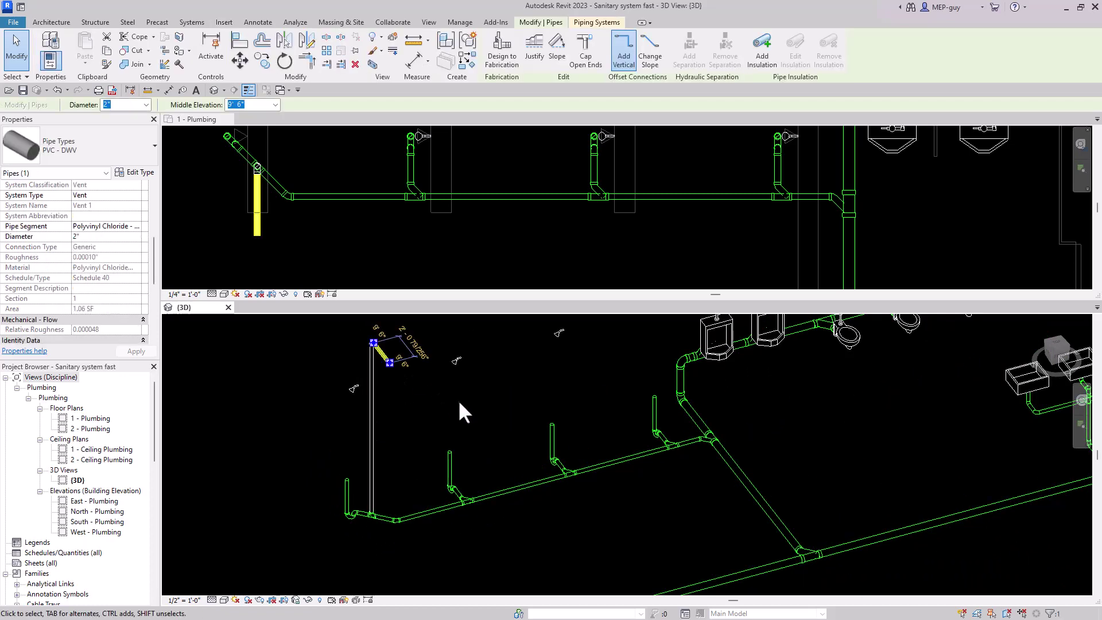
pyautogui.click(607, 22)
pyautogui.click(140, 172)
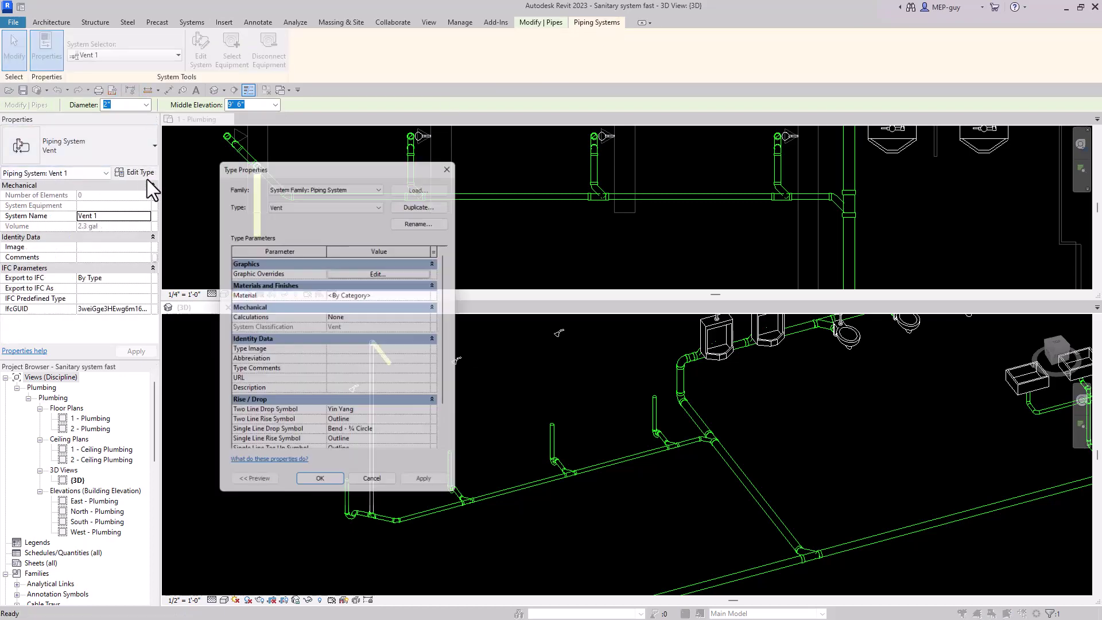
pyautogui.click(398, 270)
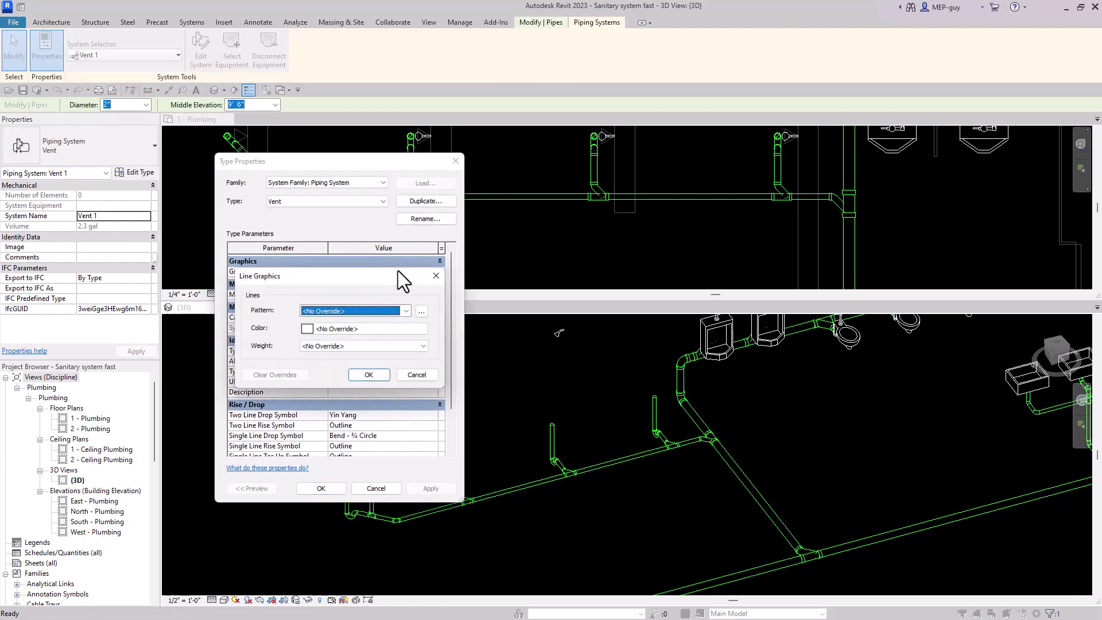
pyautogui.click(367, 327)
pyautogui.click(235, 313)
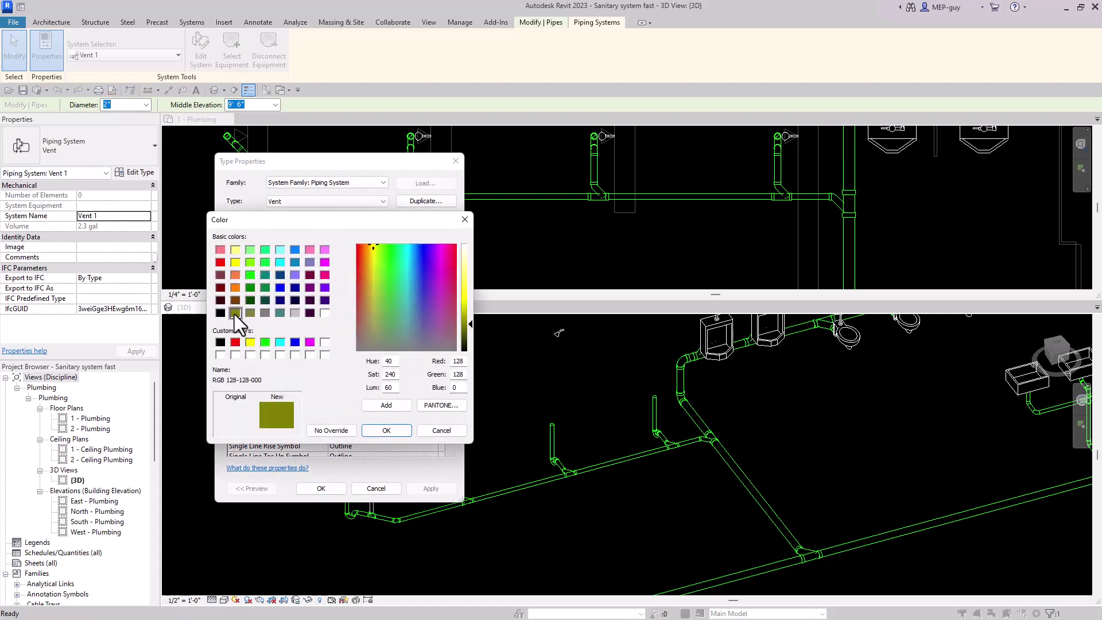
pyautogui.click(386, 430)
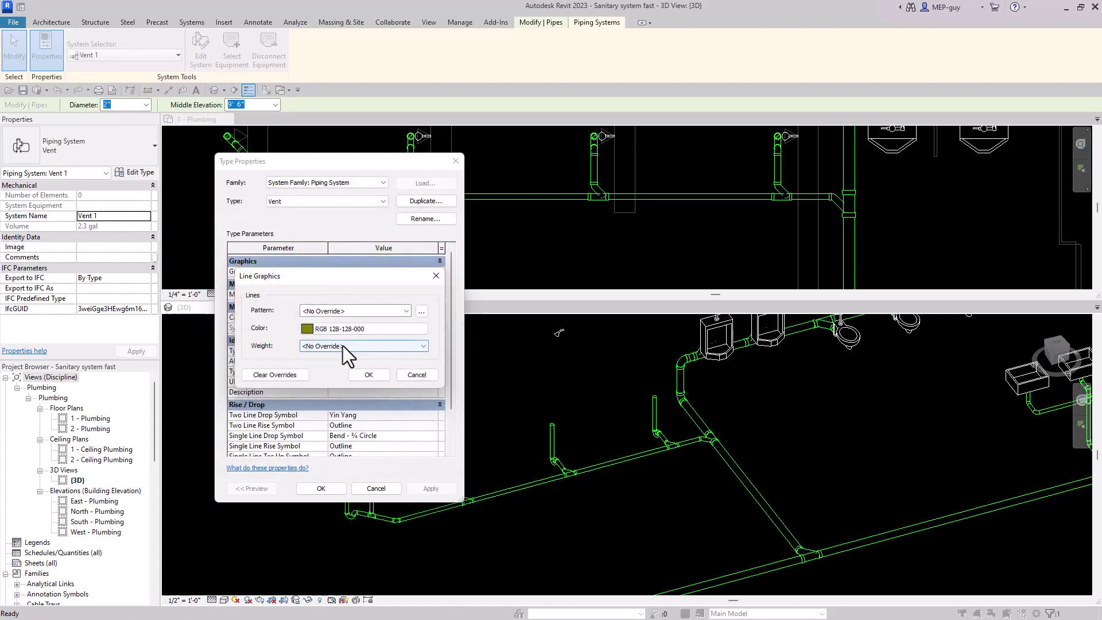
# Step: Set the Vent system type's line pattern to Dash 3/32" and accept the graphic overrides and type properties
pyautogui.click(348, 310)
pyautogui.click(330, 120)
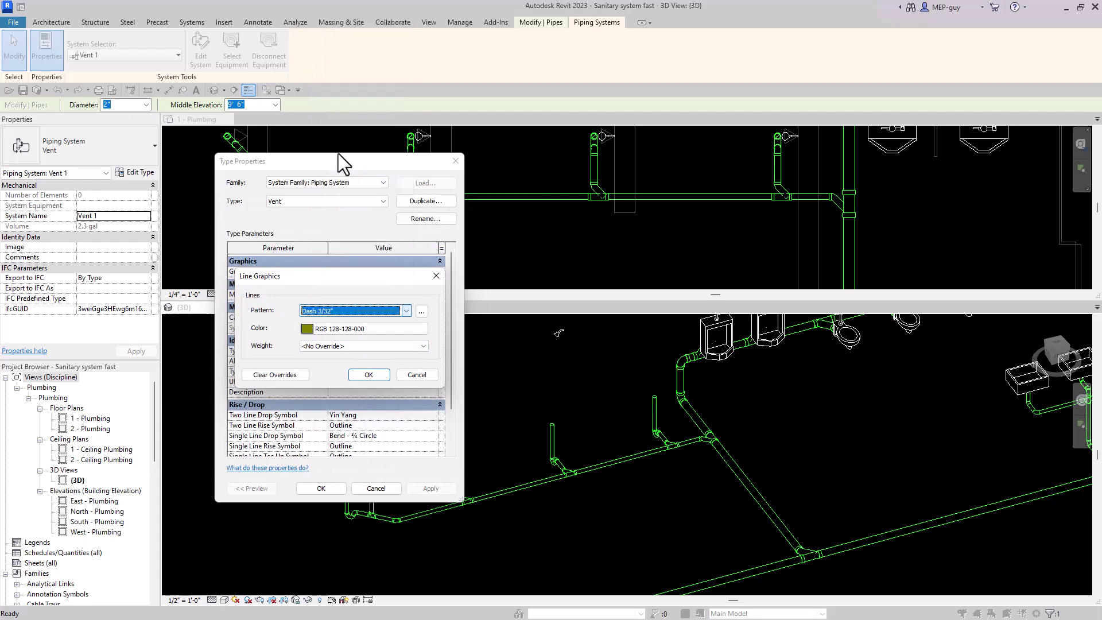
pyautogui.click(373, 376)
pyautogui.click(322, 489)
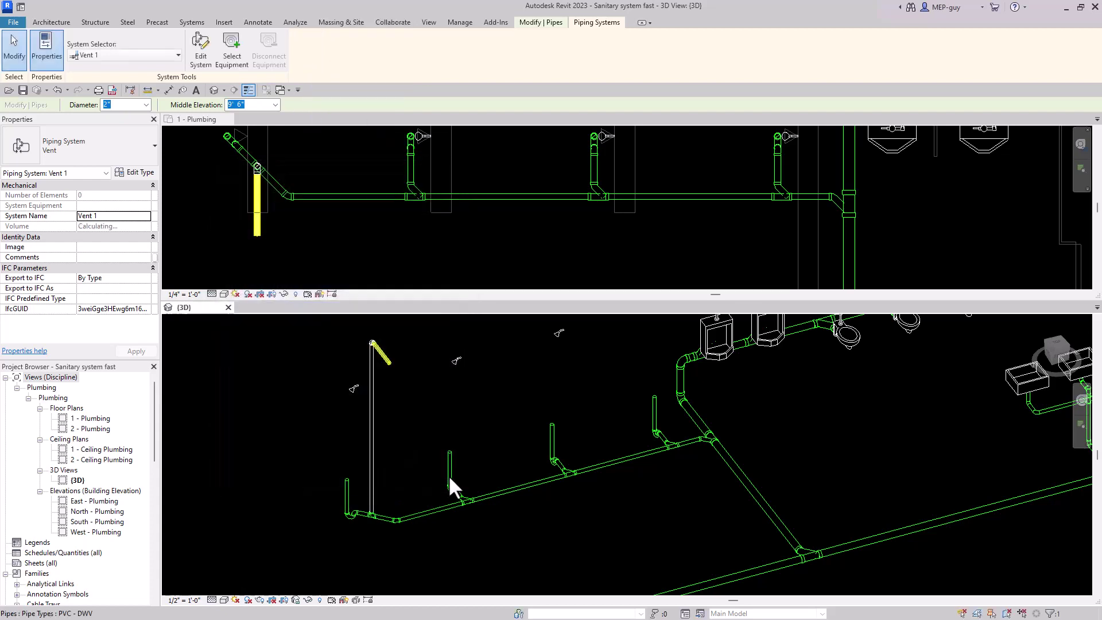
pyautogui.press('Escape')
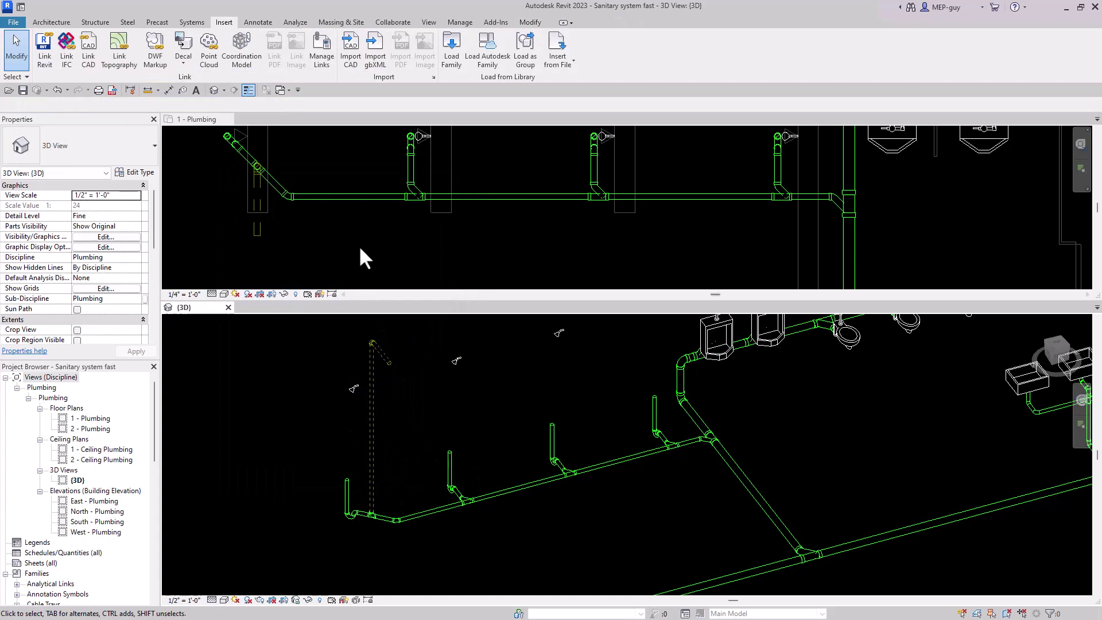
# Step: In the floor plan, move the vent pipe's free end to the opposite side of its riser, toward the back wall of the showers
pyautogui.scroll(-3, 339, 261)
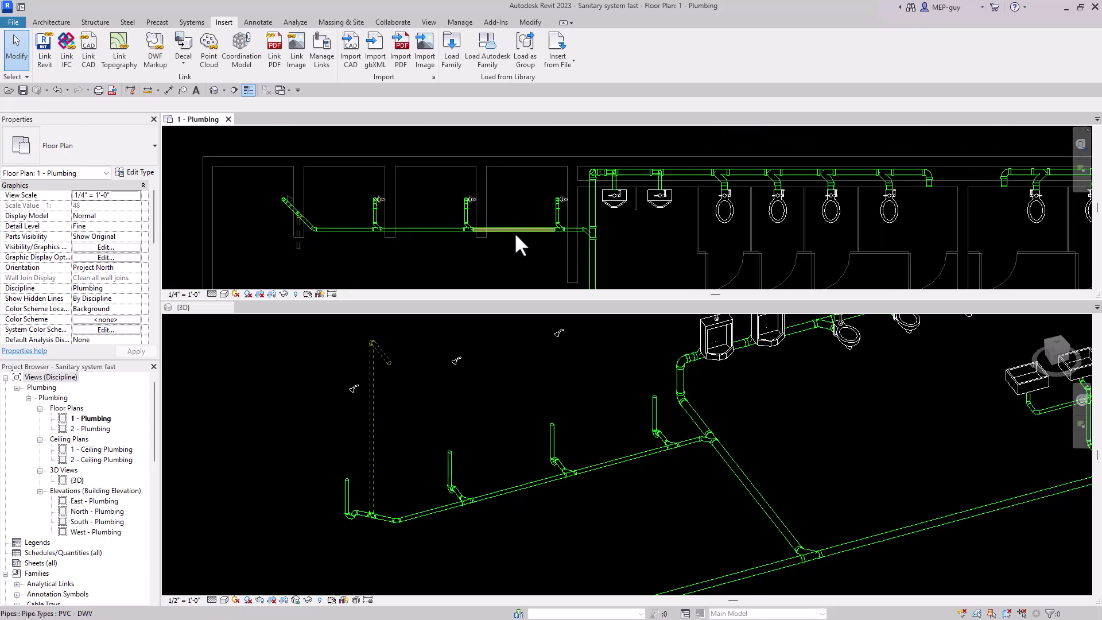
pyautogui.click(298, 243)
pyautogui.moveTo(296, 245); pyautogui.dragTo(299, 175)
pyautogui.press('Escape')
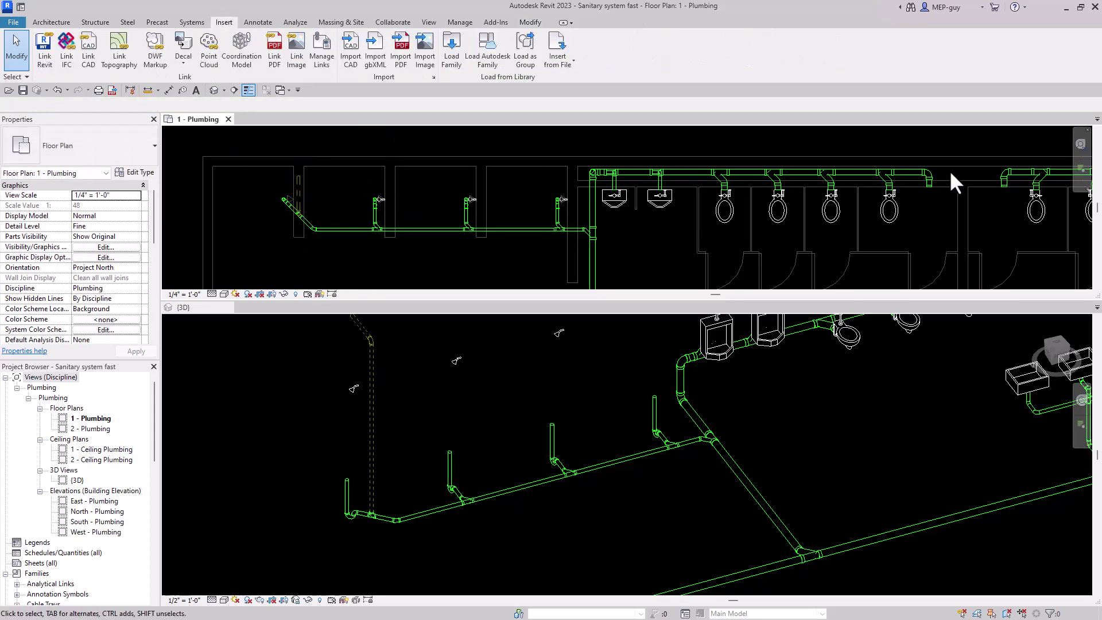
# Step: In the 3D view, convert the drain elbows behind both urinals into sanitary tees
pyautogui.moveTo(963, 225); pyautogui.dragTo(745, 247, button='middle')
pyautogui.scroll(-3, 394, 466)
pyautogui.scroll(-2, 453, 467)
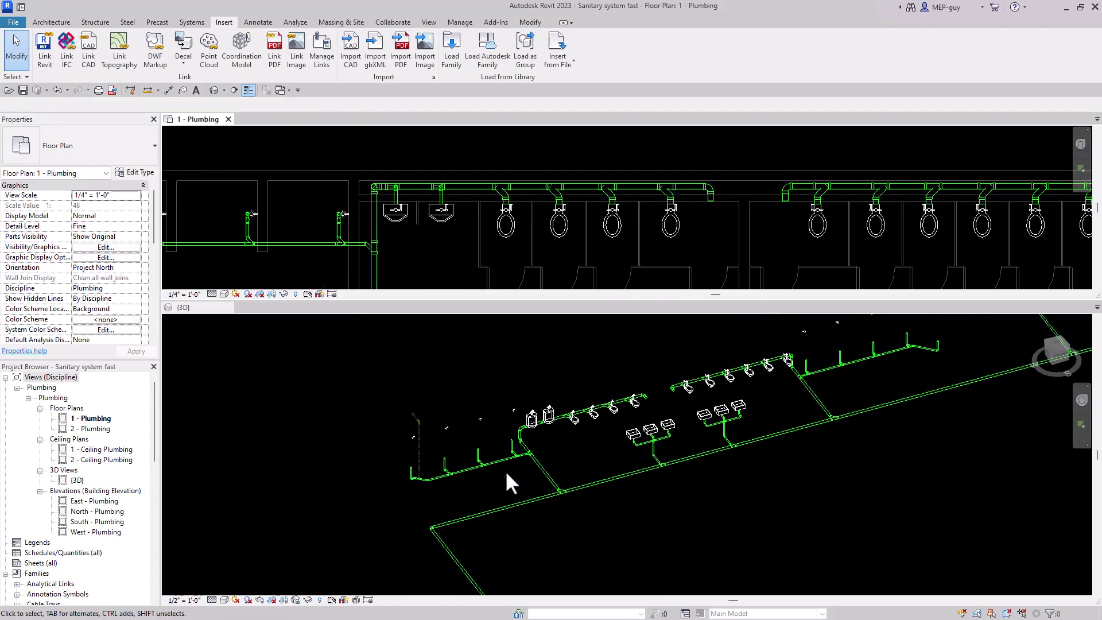
pyautogui.click(620, 397)
pyautogui.keyDown('shift'); pyautogui.moveTo(731, 405); pyautogui.dragTo(799, 504, button='middle'); pyautogui.keyUp('shift')
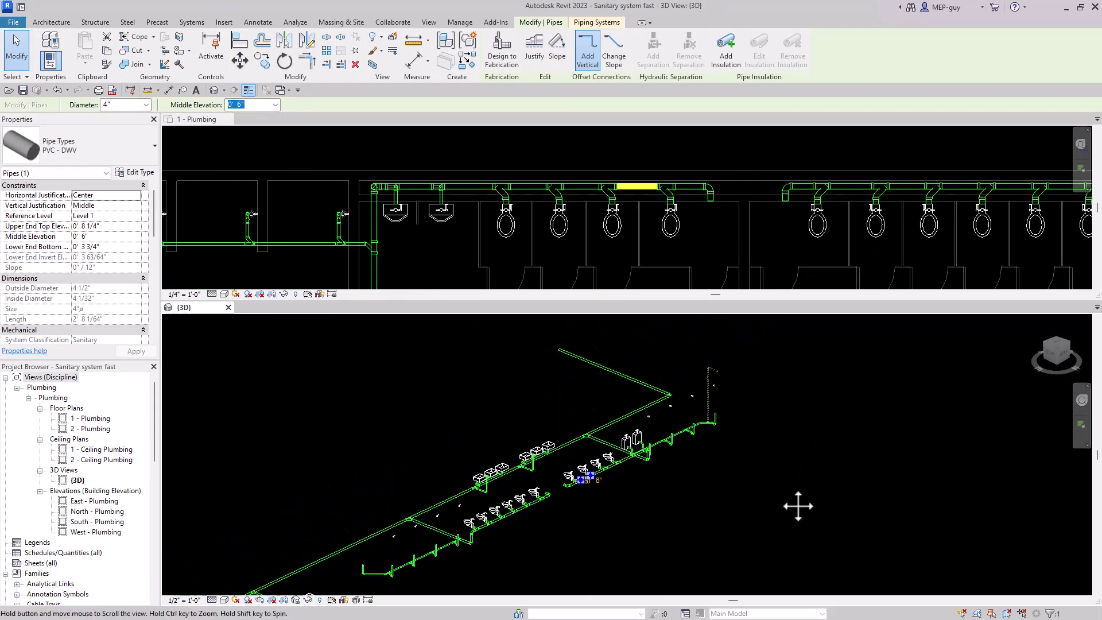
pyautogui.scroll(1, 676, 430)
pyautogui.moveTo(702, 452); pyautogui.dragTo(698, 489, button='middle')
pyautogui.click(776, 495)
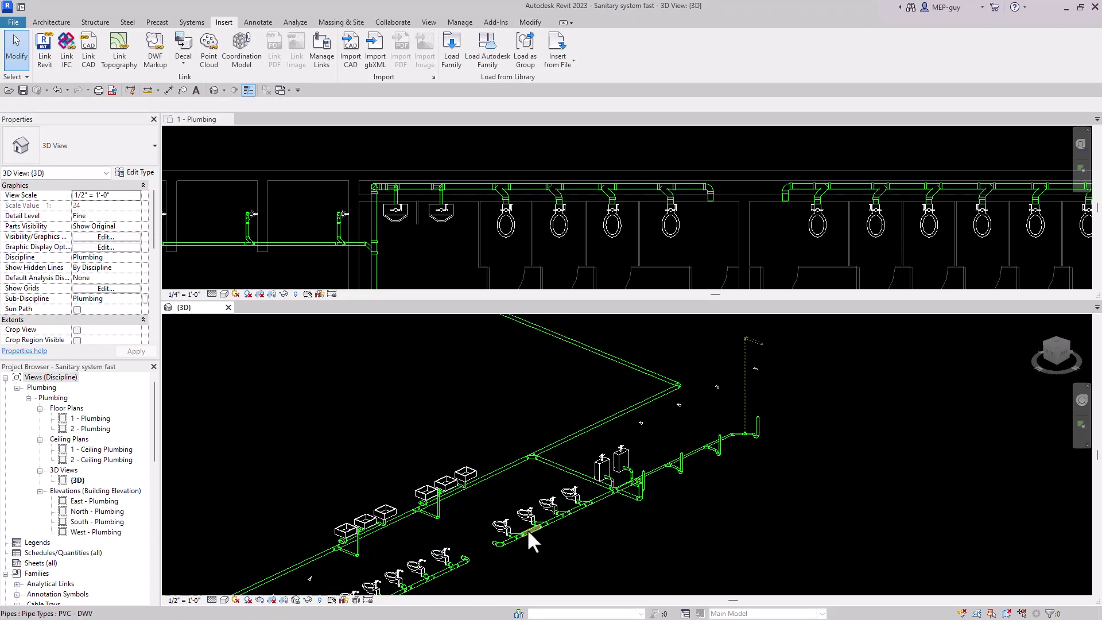
pyautogui.scroll(4, 638, 470)
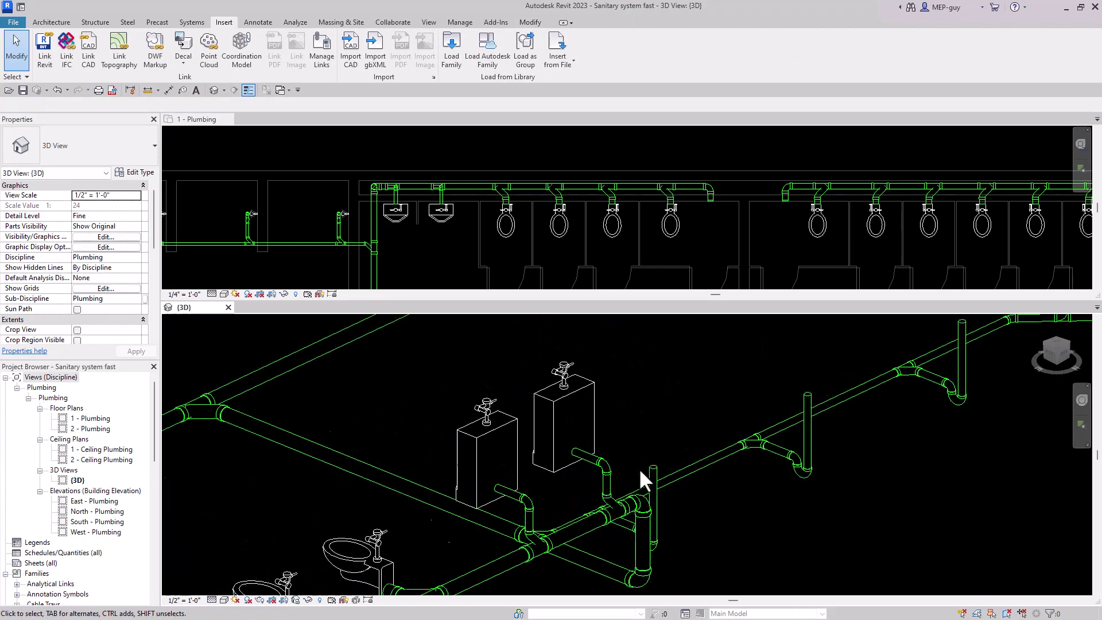
pyautogui.click(603, 464)
pyautogui.press('Escape')
pyautogui.click(530, 504)
pyautogui.click(531, 490)
pyautogui.scroll(-2, 565, 498)
pyautogui.scroll(4, 574, 493)
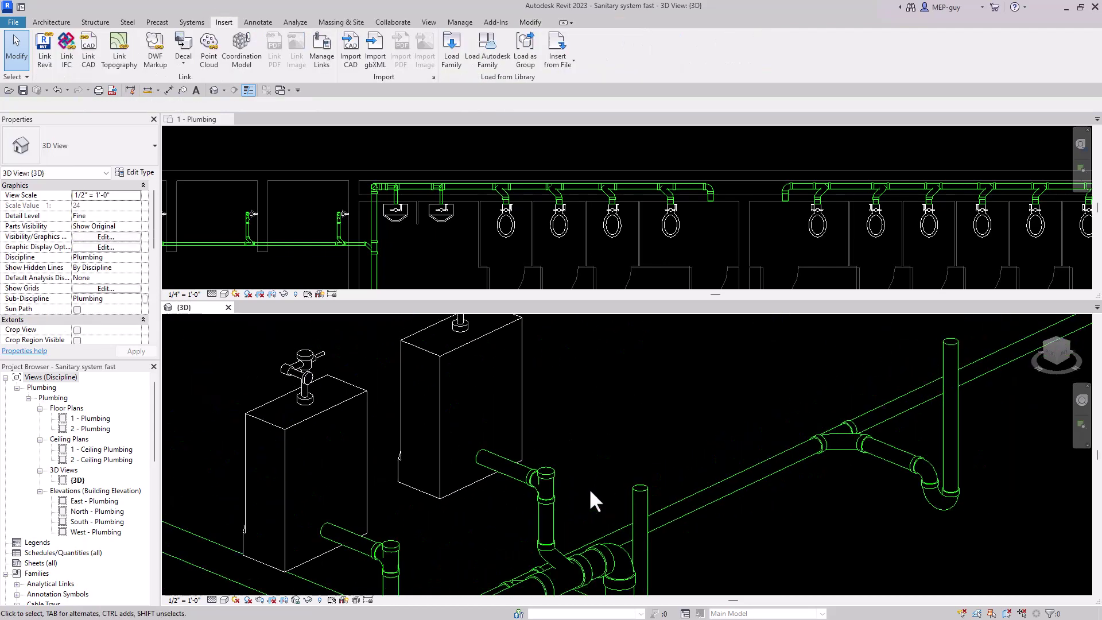
# Step: Draw a 2" pipe from the open top of the tee at the urinal nearest the showers, rising to 9' 6" and running toward the showers
pyautogui.click(551, 480)
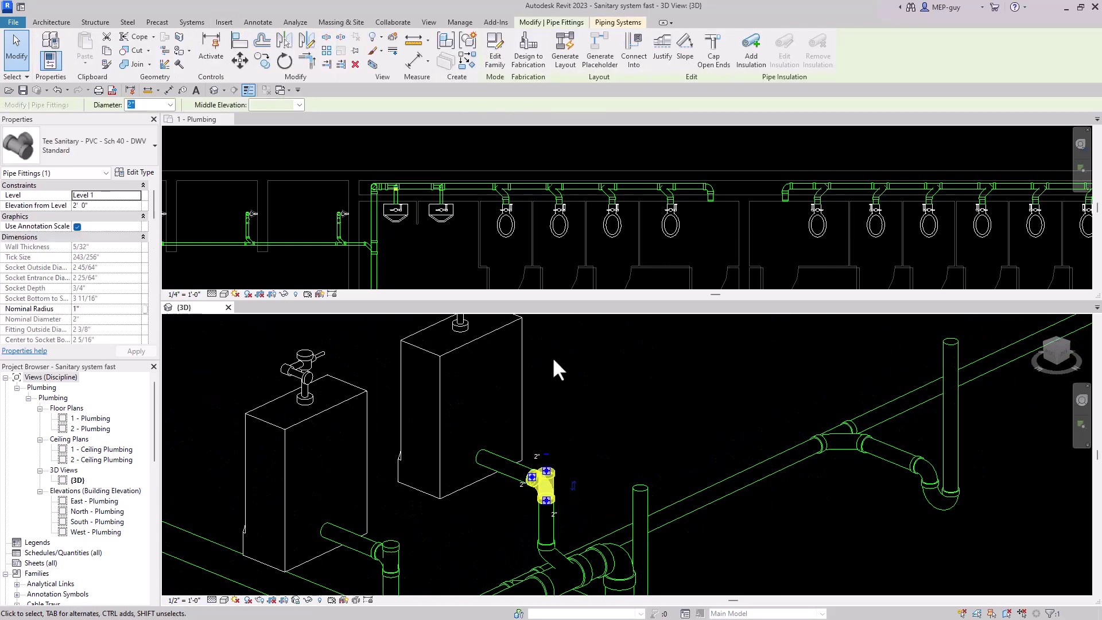
pyautogui.rightClick(548, 470)
pyautogui.click(588, 162)
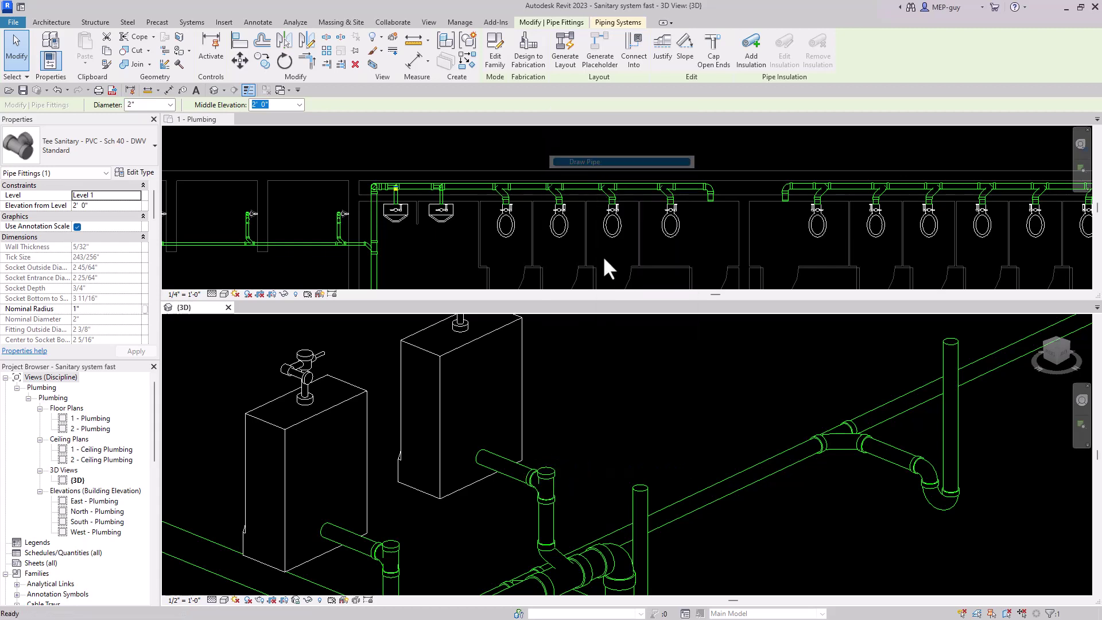
pyautogui.scroll(-4, 118, 236)
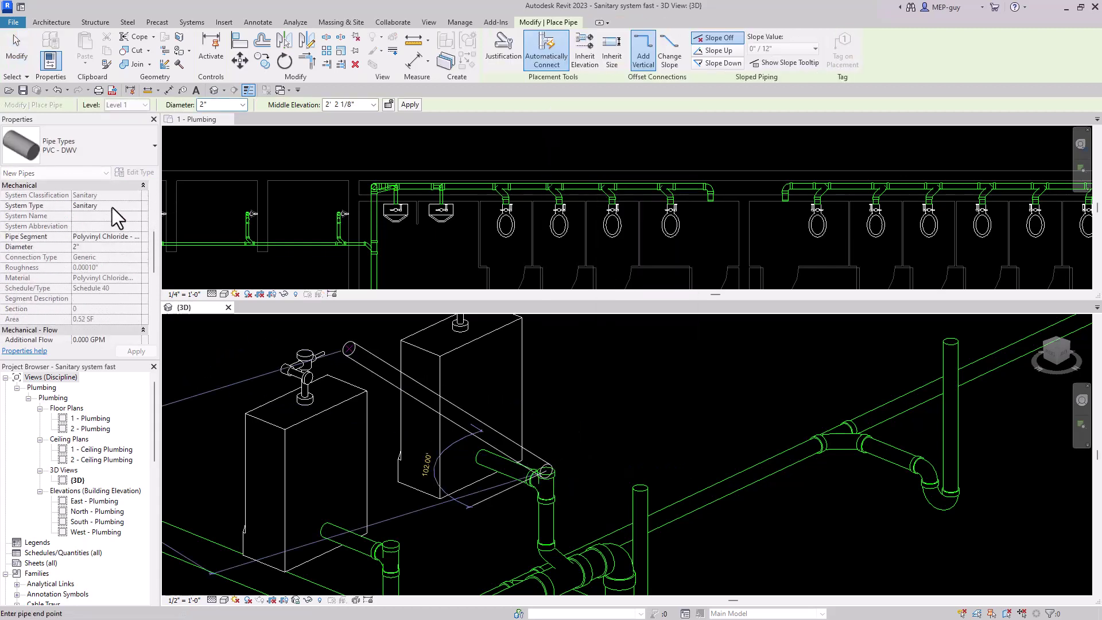
pyautogui.scroll(-5, 575, 501)
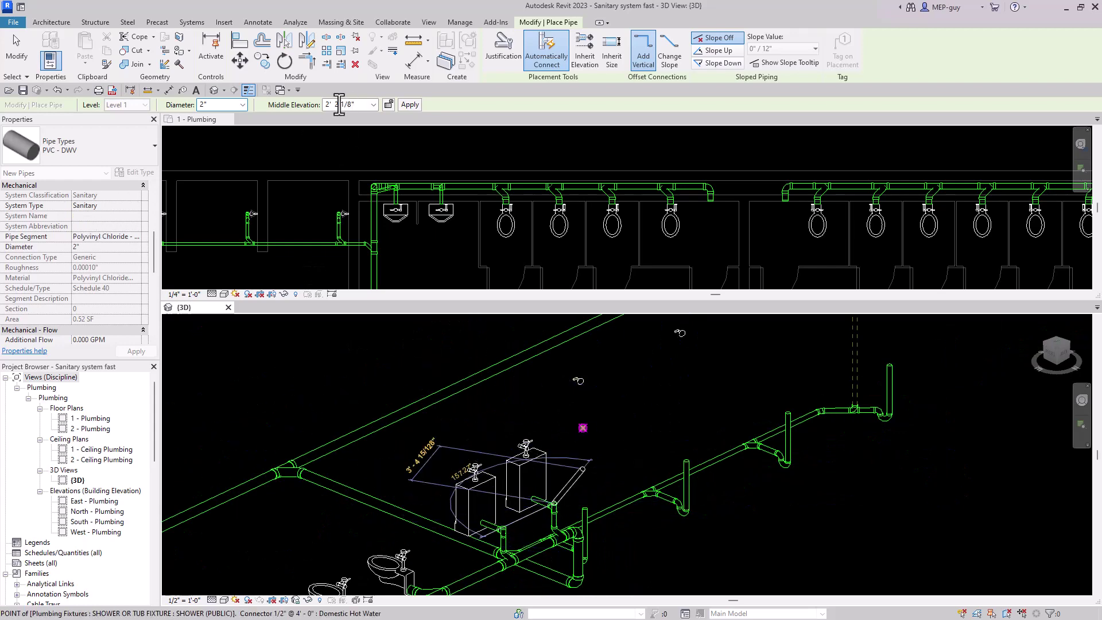
pyautogui.click(374, 105)
pyautogui.click(346, 210)
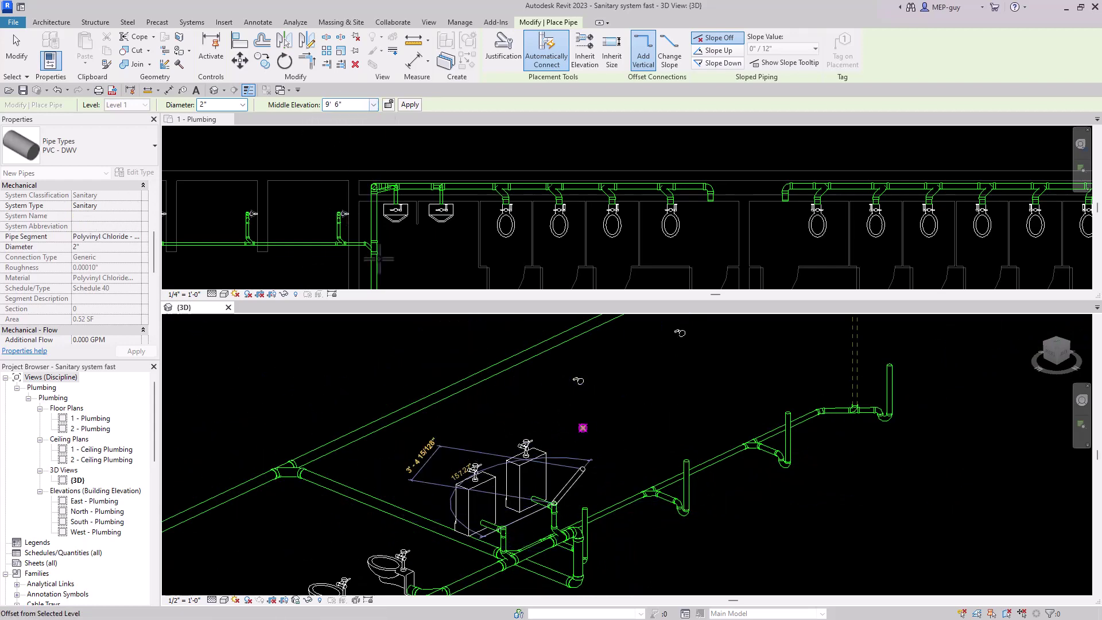
pyautogui.scroll(4, 607, 412)
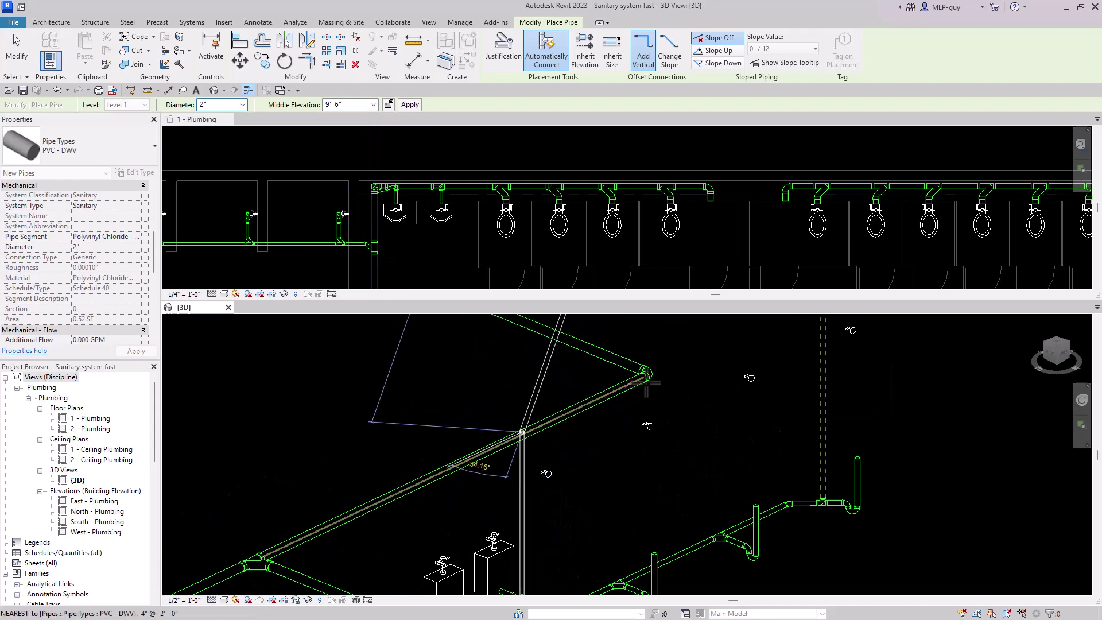
pyautogui.click(688, 353)
pyautogui.press('Escape')
pyautogui.press('Escape')
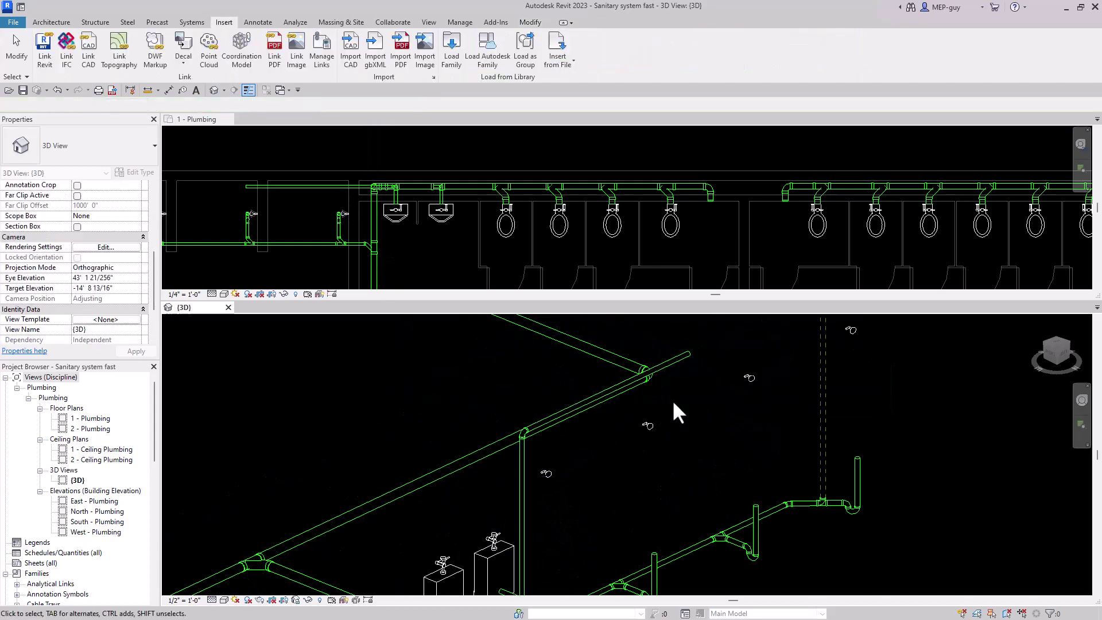
# Step: Pull the lower end of the new riser up off the urinal tee to disconnect it
pyautogui.scroll(-3, 672, 399)
pyautogui.scroll(7, 561, 476)
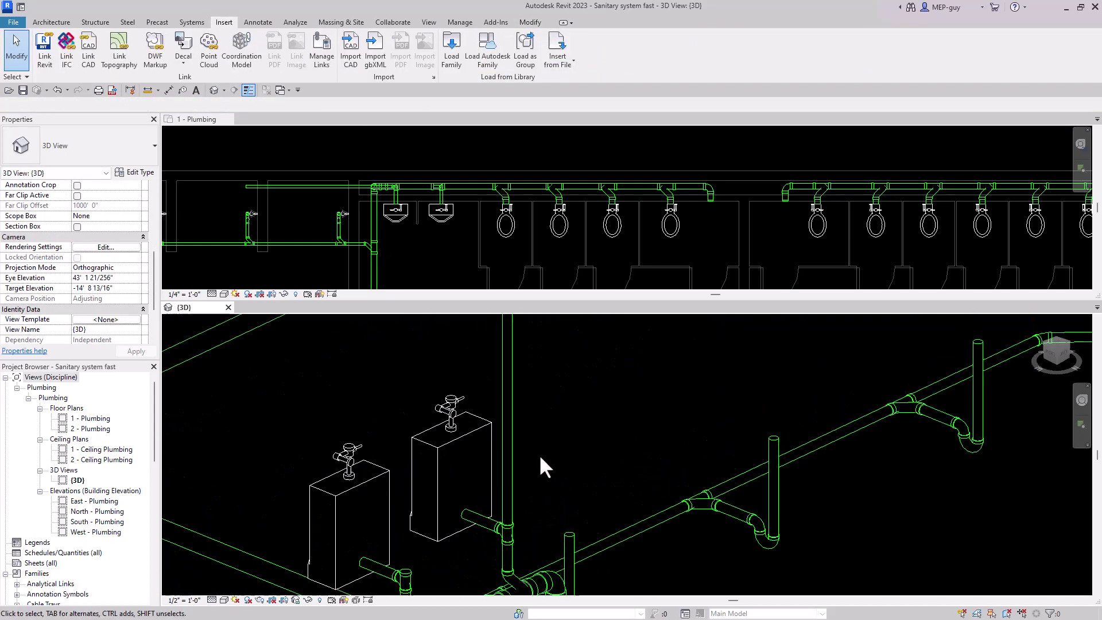
pyautogui.click(505, 515)
pyautogui.moveTo(502, 532); pyautogui.dragTo(538, 535)
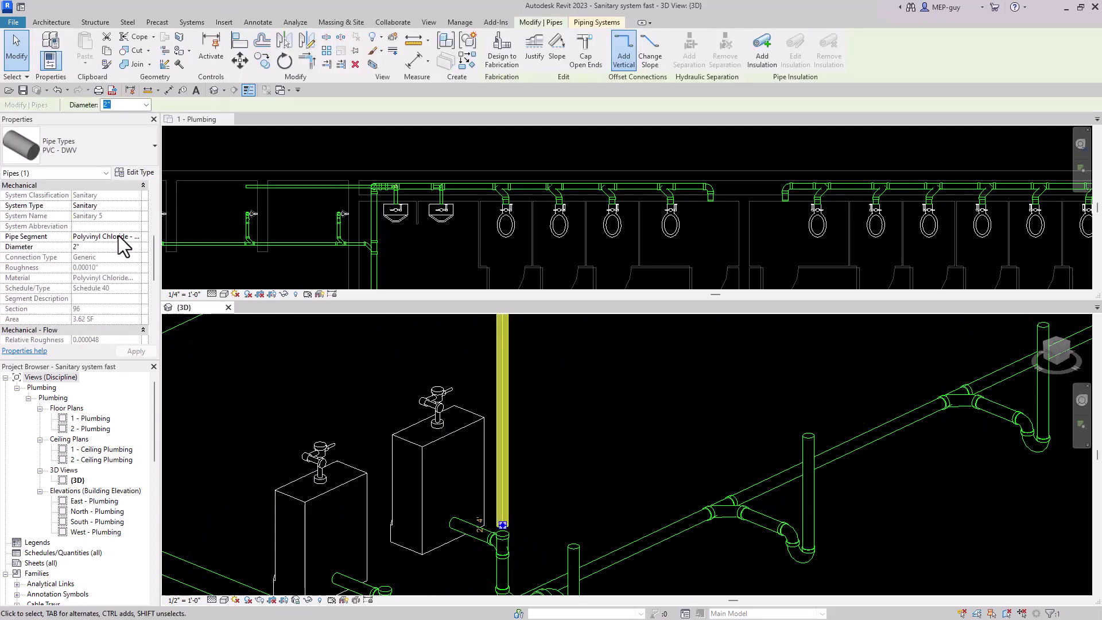
# Step: Set the disconnected riser's system type to Vent and reattach its lower end to the urinal tee
pyautogui.click(133, 206)
pyautogui.click(134, 205)
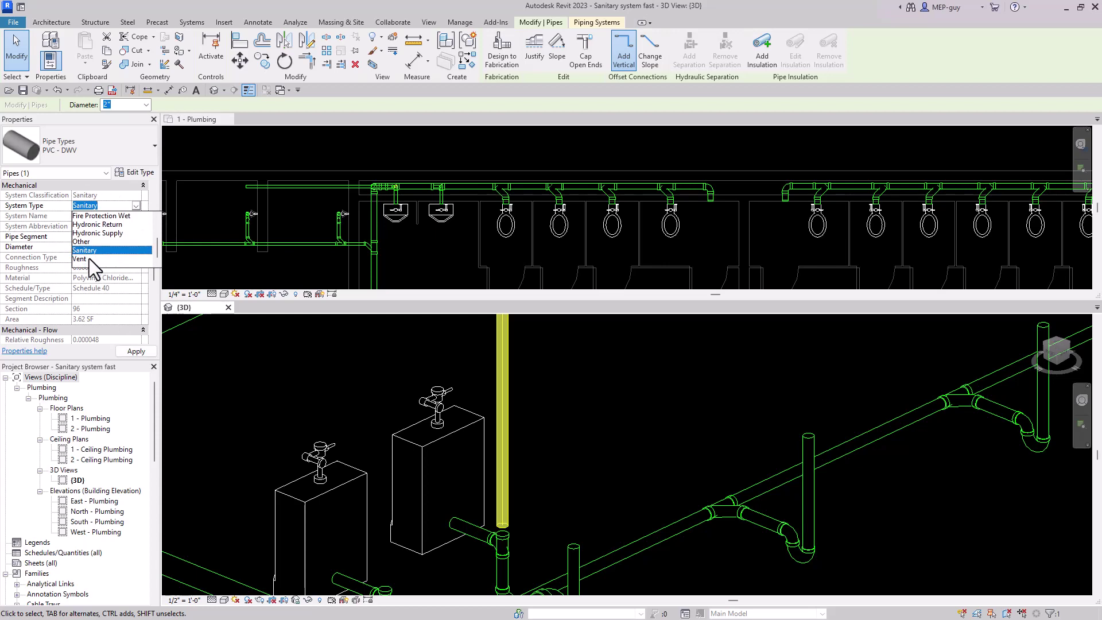
pyautogui.click(88, 259)
pyautogui.press('Escape')
pyautogui.click(502, 524)
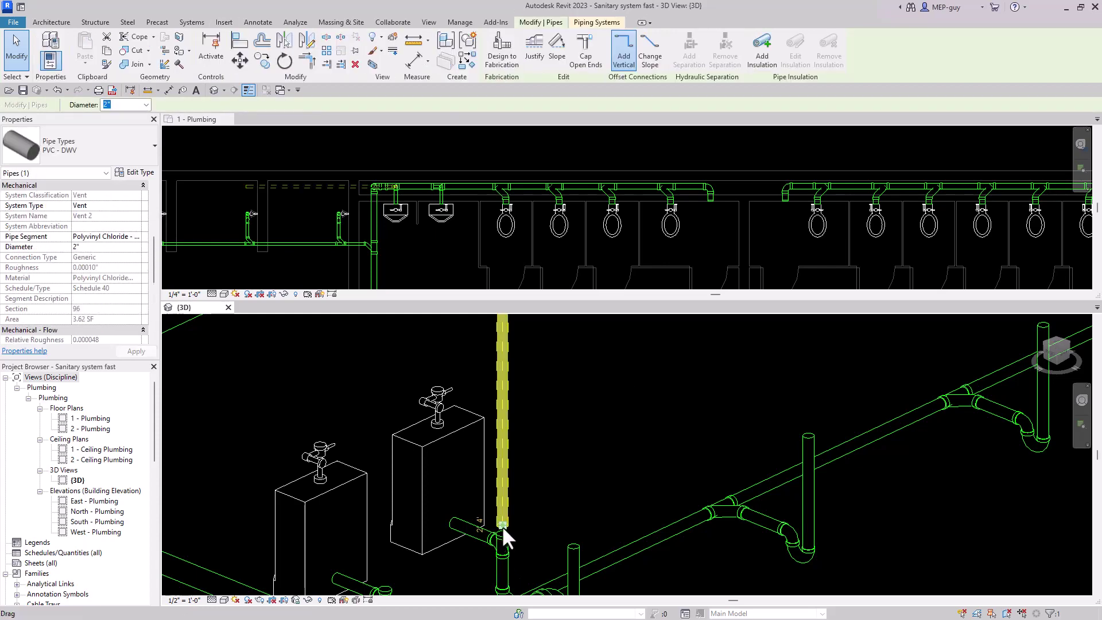
pyautogui.moveTo(502, 525); pyautogui.dragTo(503, 534)
pyautogui.press('Escape')
# Step: Trim the overhead urinal vent and the short overhead shower vent stub to a corner so they connect
pyautogui.scroll(-4, 486, 542)
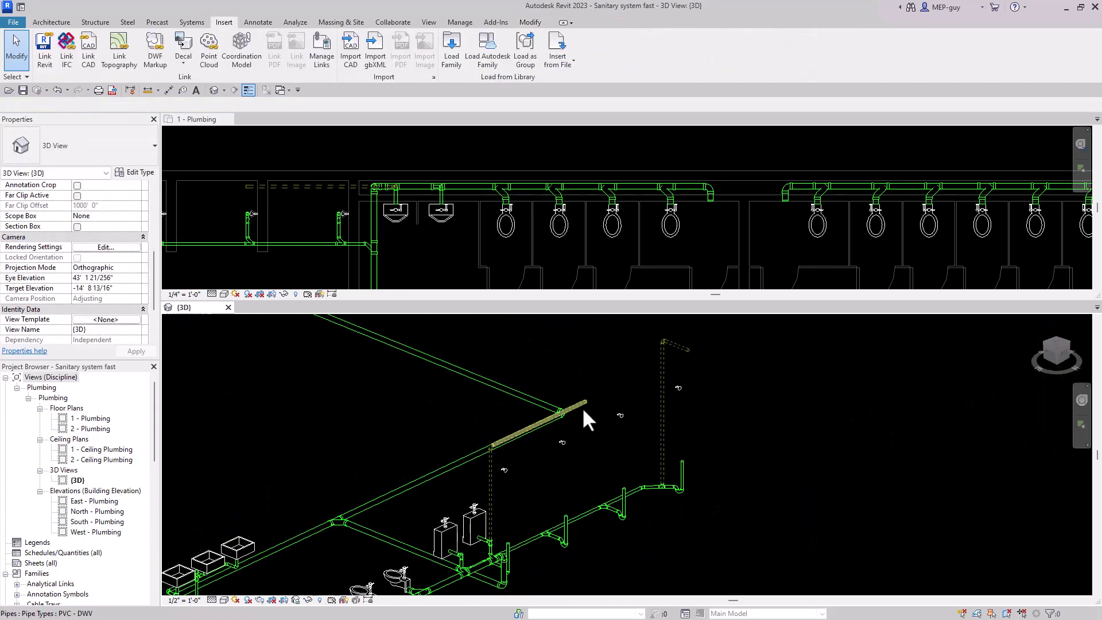
pyautogui.press('t')
pyautogui.press('r')
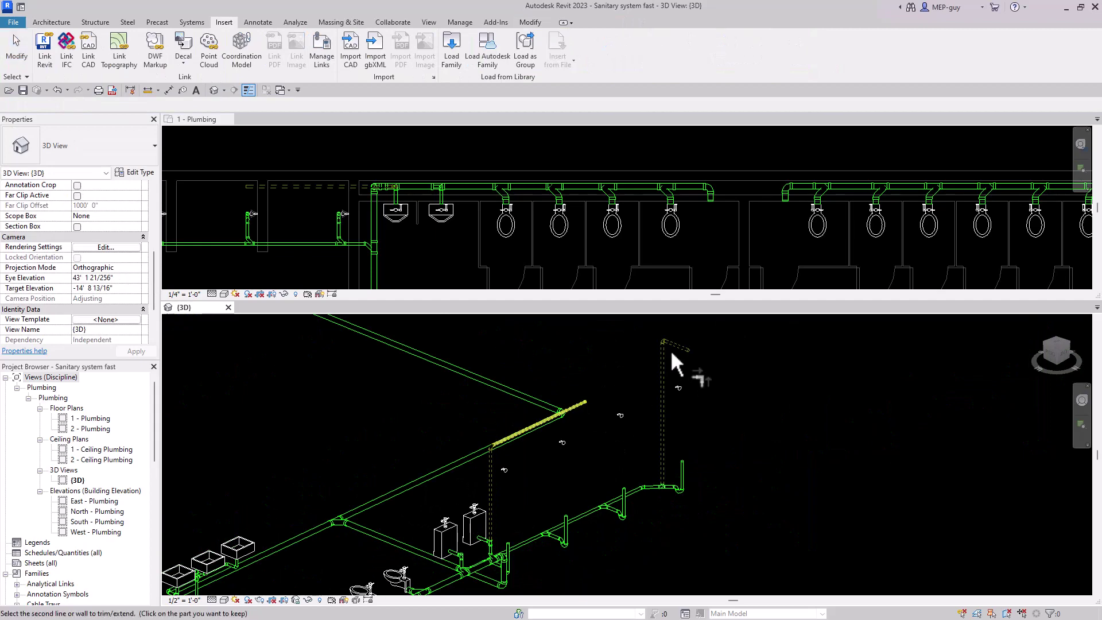
pyautogui.click(679, 354)
pyautogui.press('Escape')
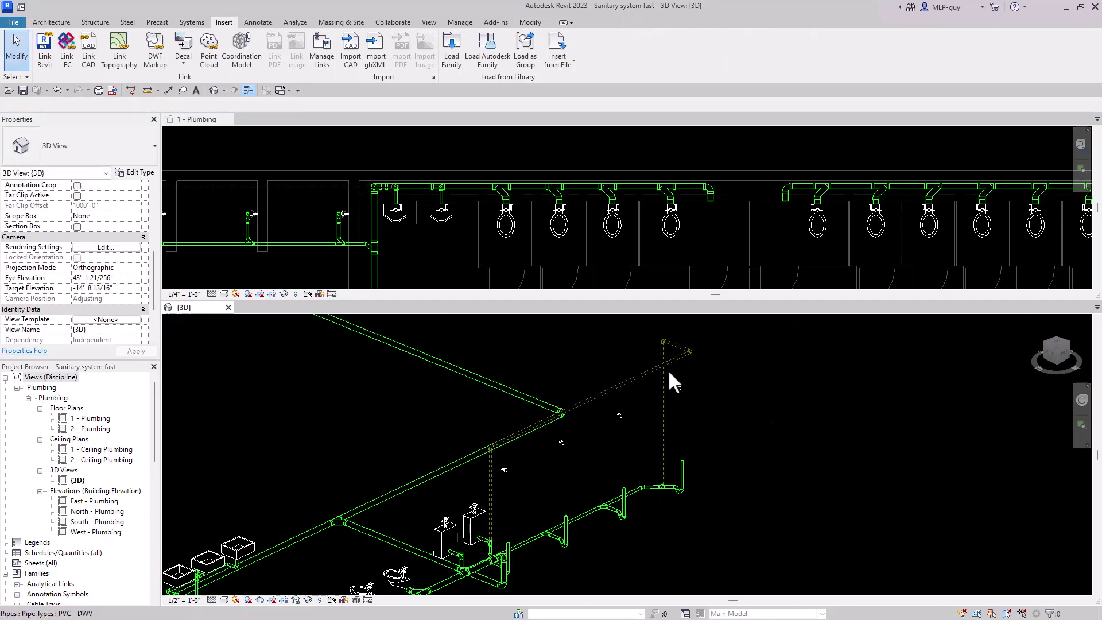
# Step: Copy the vent riser at the urinal nearest the showers onto the tee of the other urinal
pyautogui.scroll(3, 476, 573)
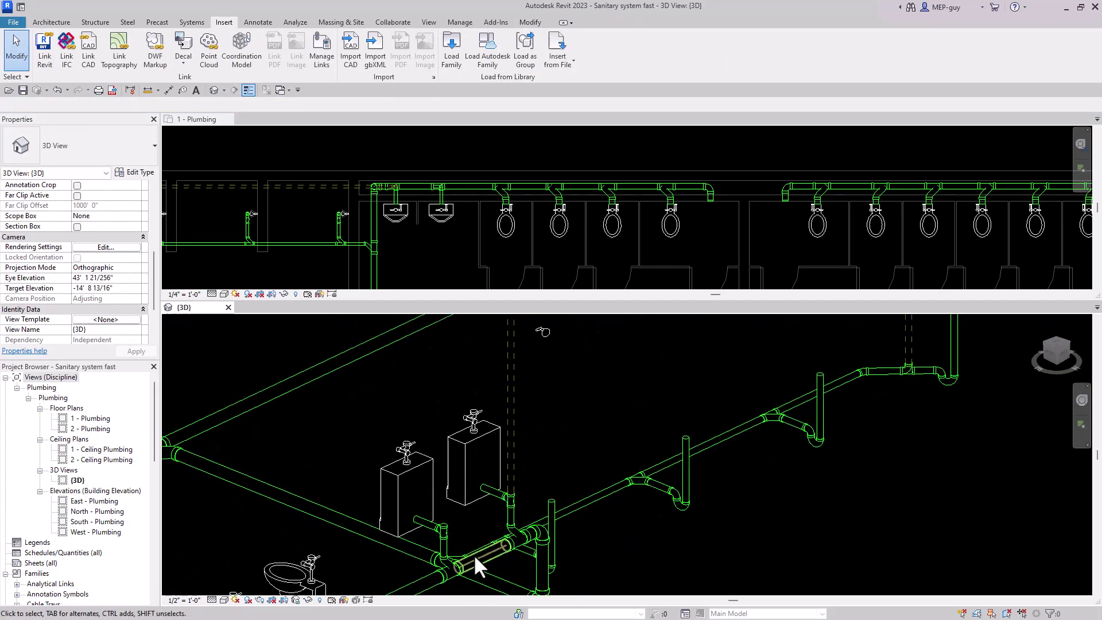
pyautogui.scroll(-2, 473, 553)
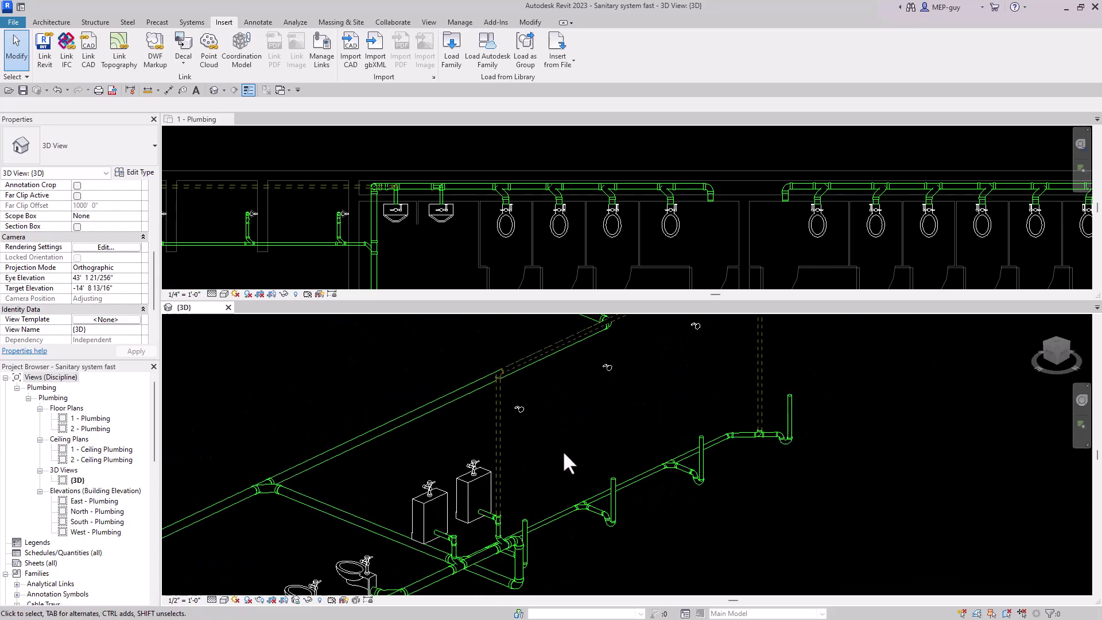
pyautogui.click(499, 458)
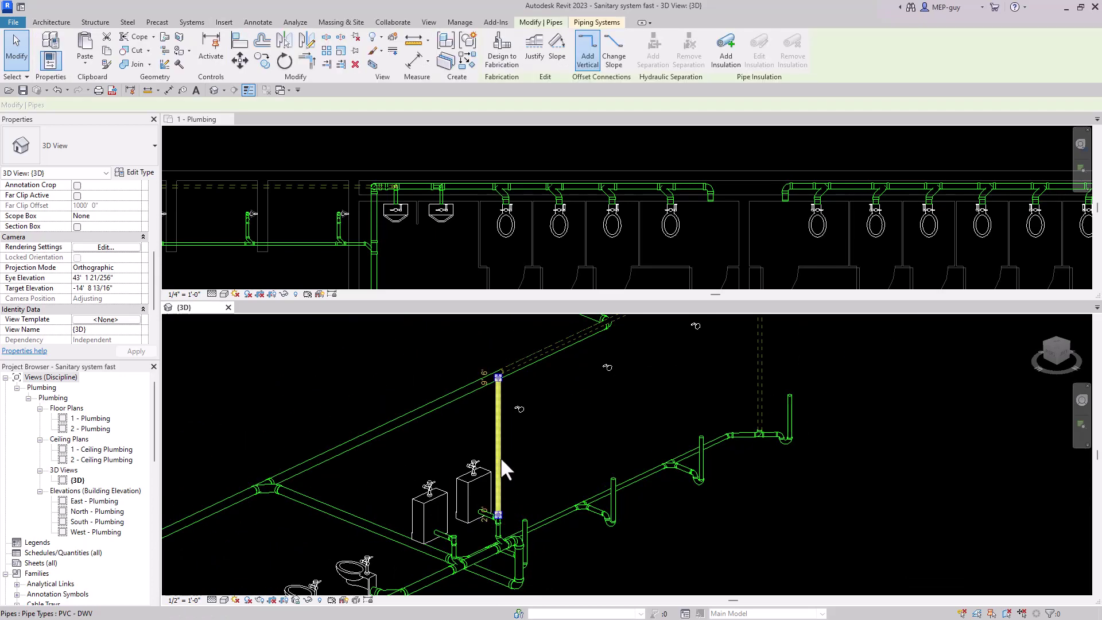
pyautogui.scroll(5, 391, 187)
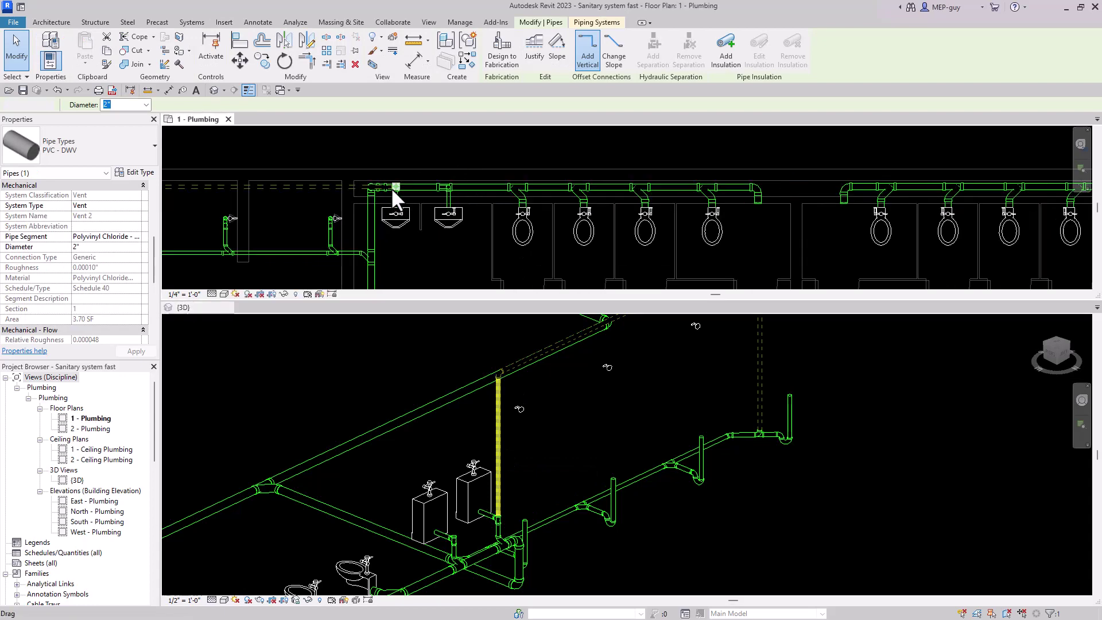
pyautogui.click(263, 60)
pyautogui.click(314, 181)
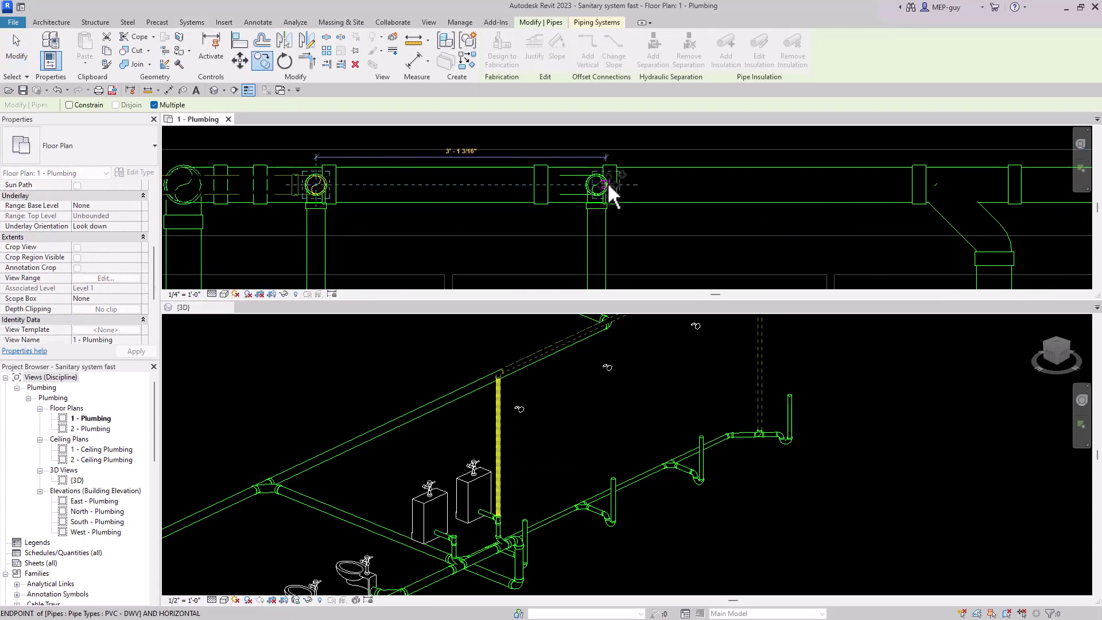
pyautogui.press('Escape')
pyautogui.press('Escape')
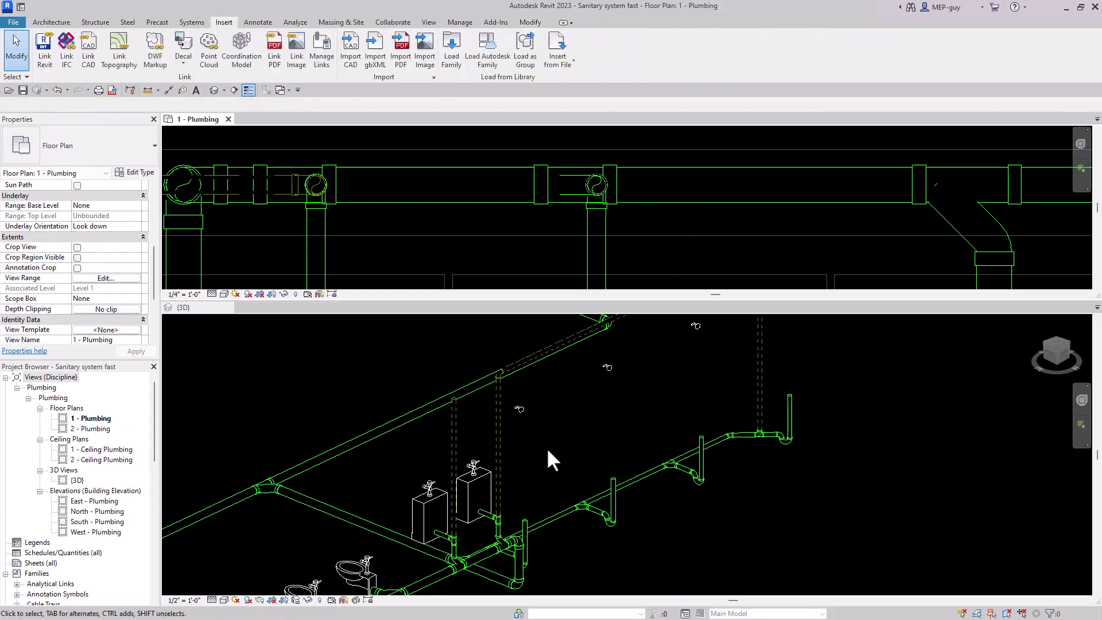
pyautogui.scroll(3, 440, 566)
pyautogui.click(471, 483)
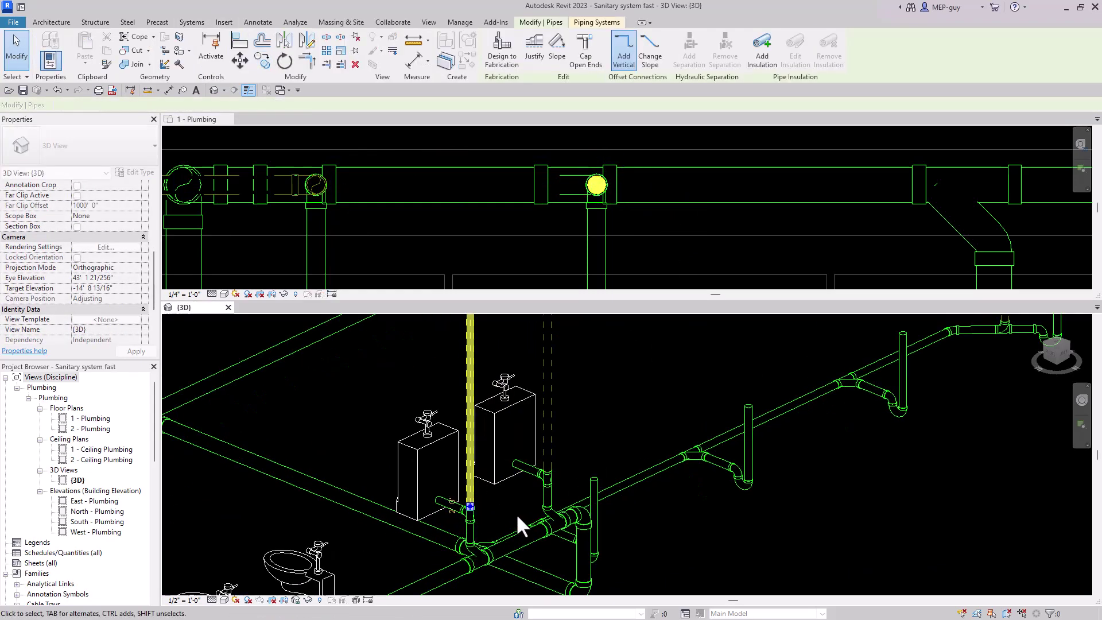
pyautogui.press('Escape')
# Step: Delete the elbow at the top of the original urinal riser nearest the showers
pyautogui.scroll(-3, 458, 537)
pyautogui.scroll(4, 490, 436)
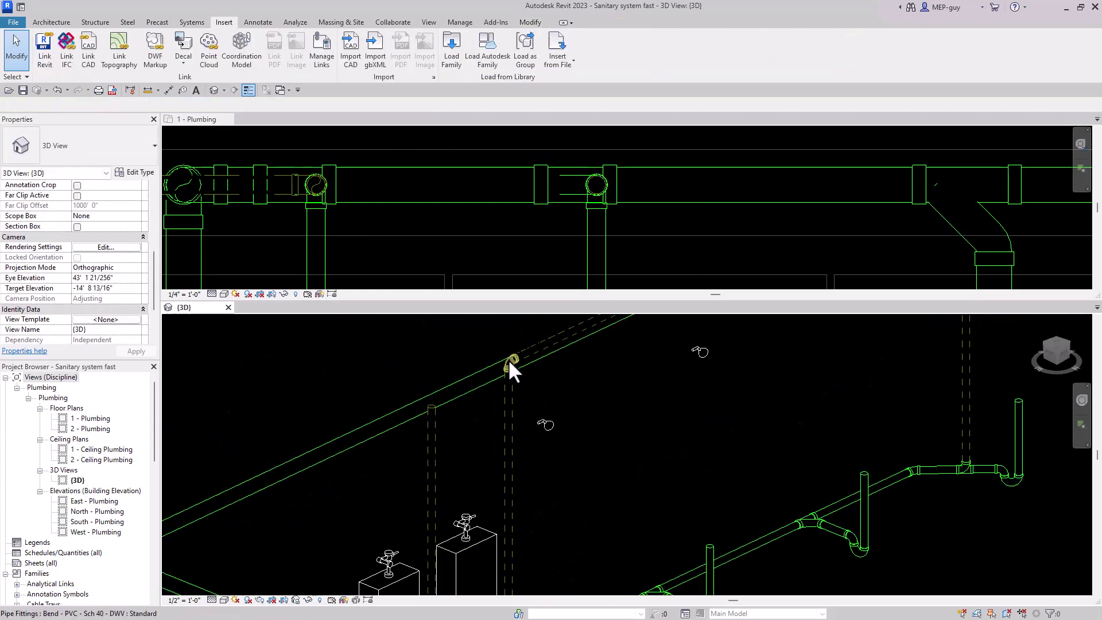
pyautogui.moveTo(497, 347); pyautogui.dragTo(532, 384)
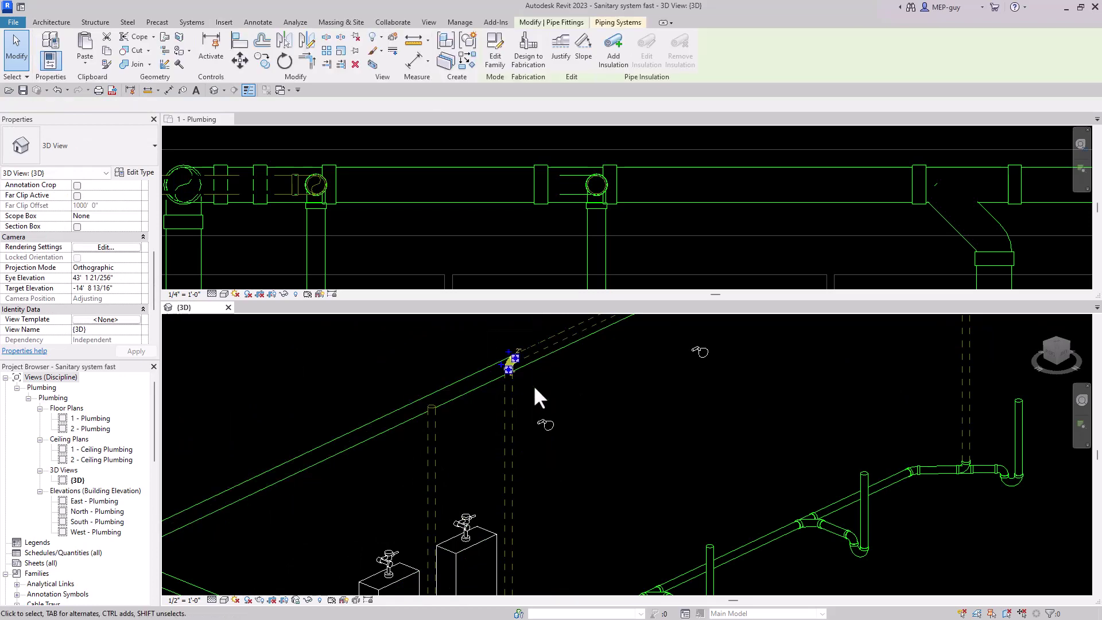
pyautogui.press('Delete')
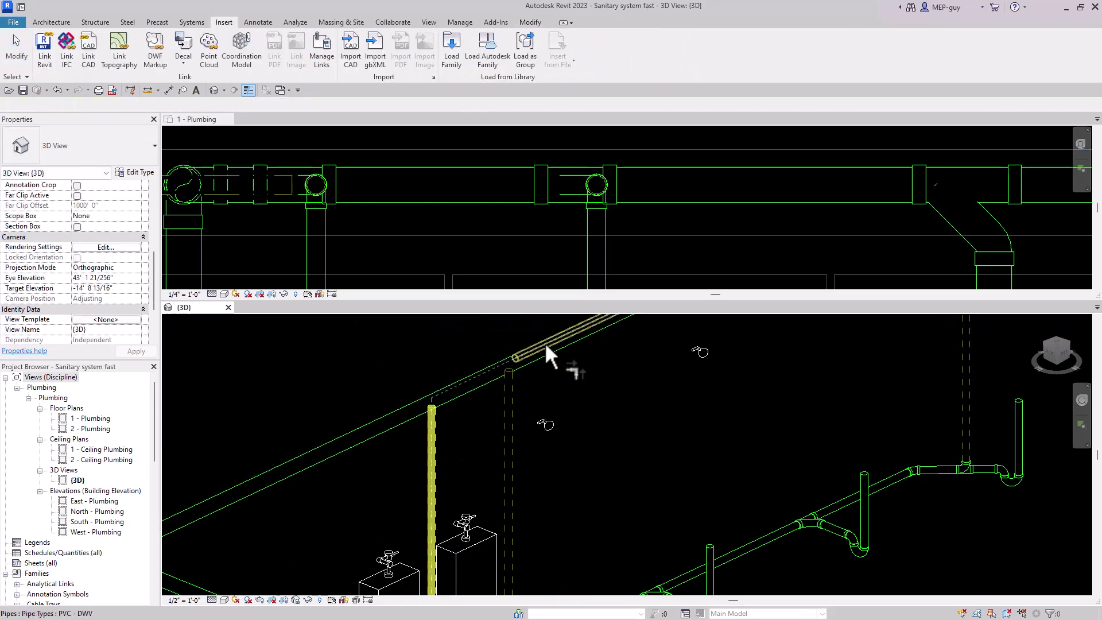
# Step: Join the overhead vent to the copied riser in a corner, and extend the original riser up into the overhead vent
pyautogui.click(546, 347)
pyautogui.click(522, 354)
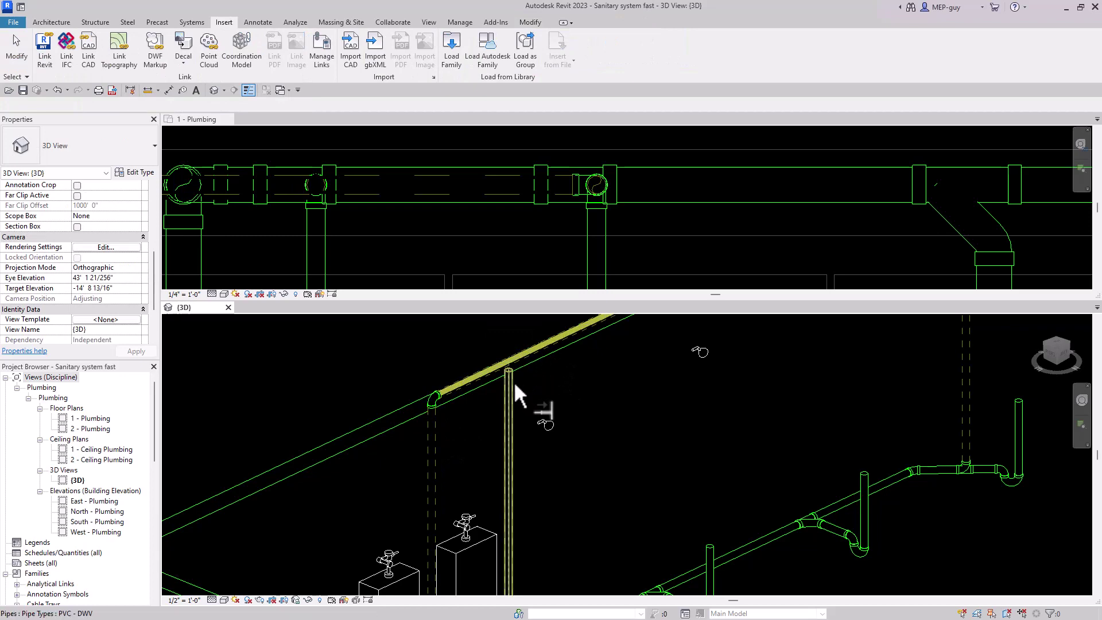
pyautogui.click(514, 381)
pyautogui.press('Escape')
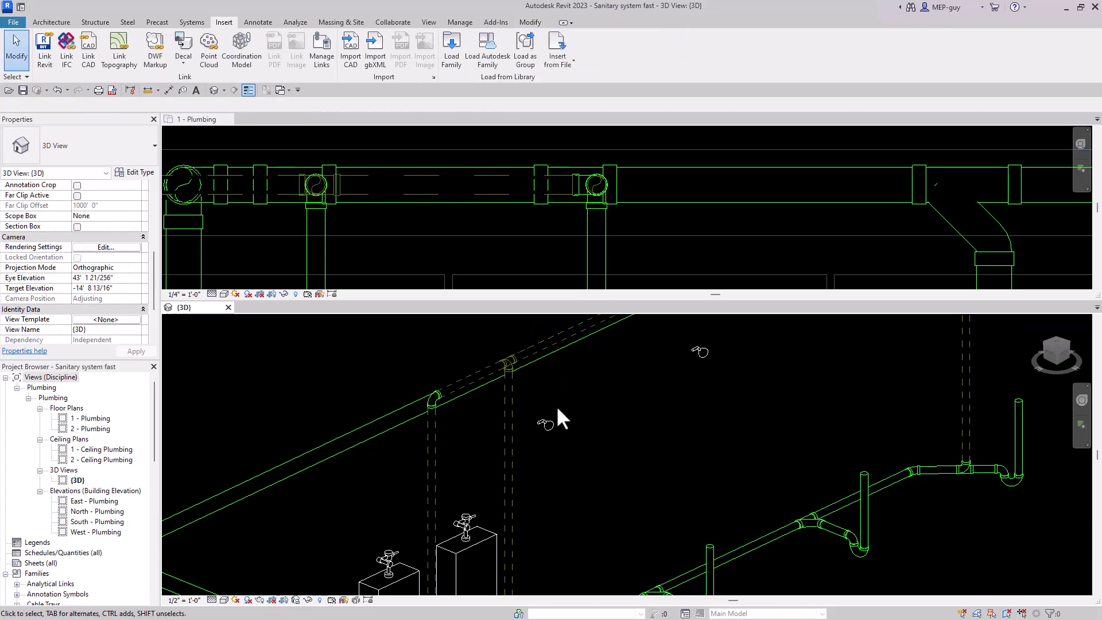
pyautogui.click(523, 369)
pyautogui.scroll(3, 525, 347)
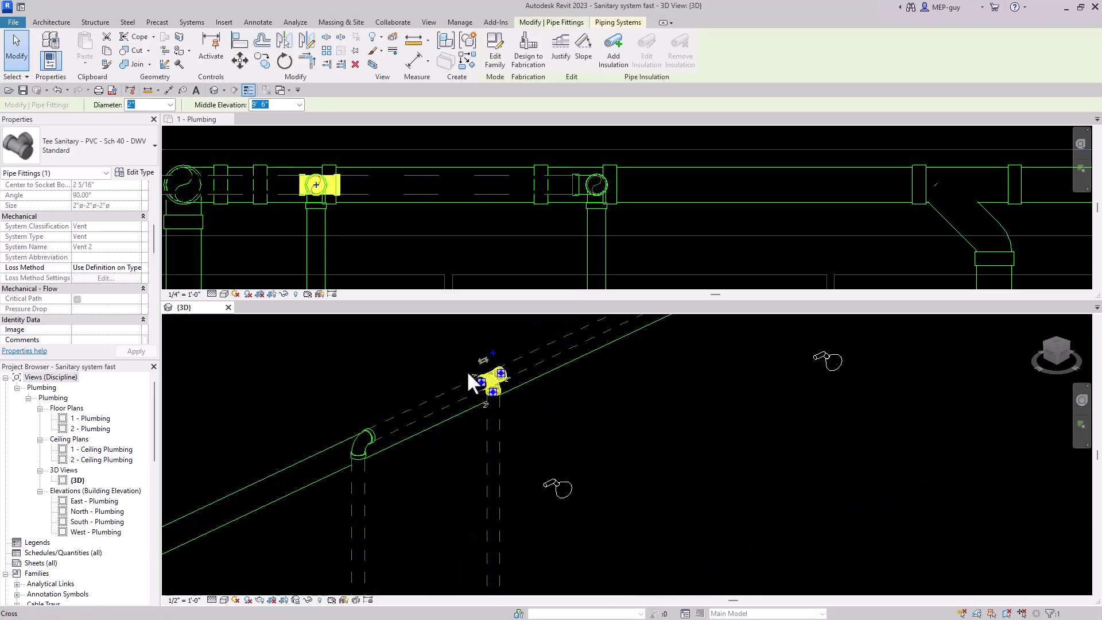
pyautogui.scroll(1, 600, 421)
pyautogui.moveTo(600, 421); pyautogui.dragTo(696, 445, button='middle')
pyautogui.press('Escape')
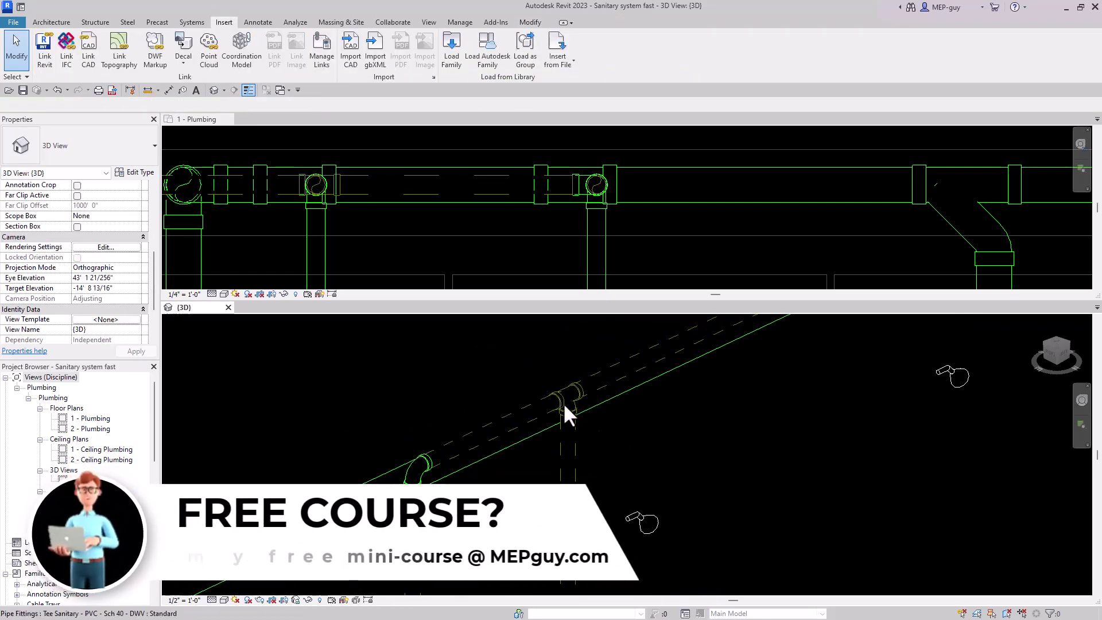
# Step: In the PVC - DWV pipe type's routing preferences, remove the Wye 45 Deg Reducing junction
pyautogui.click(600, 381)
pyautogui.click(150, 173)
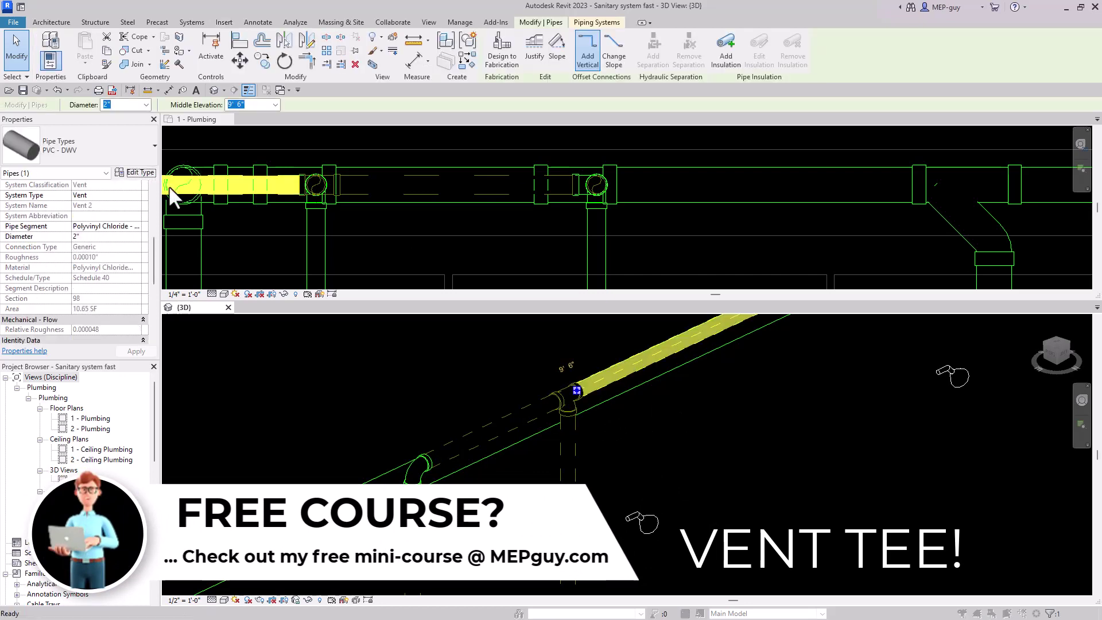
pyautogui.click(375, 271)
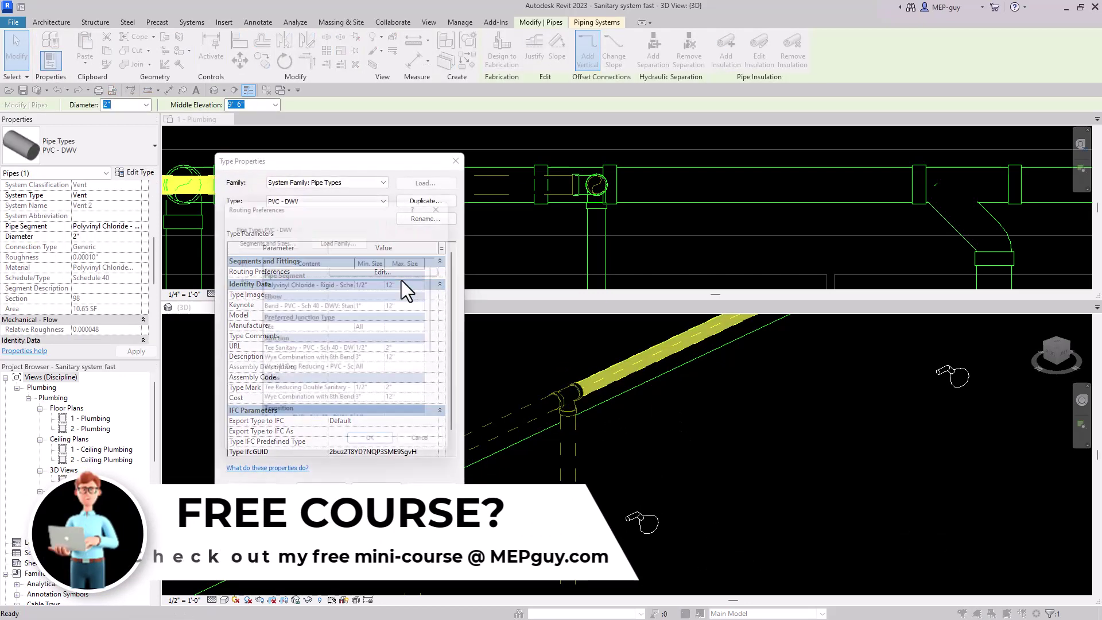
pyautogui.click(308, 373)
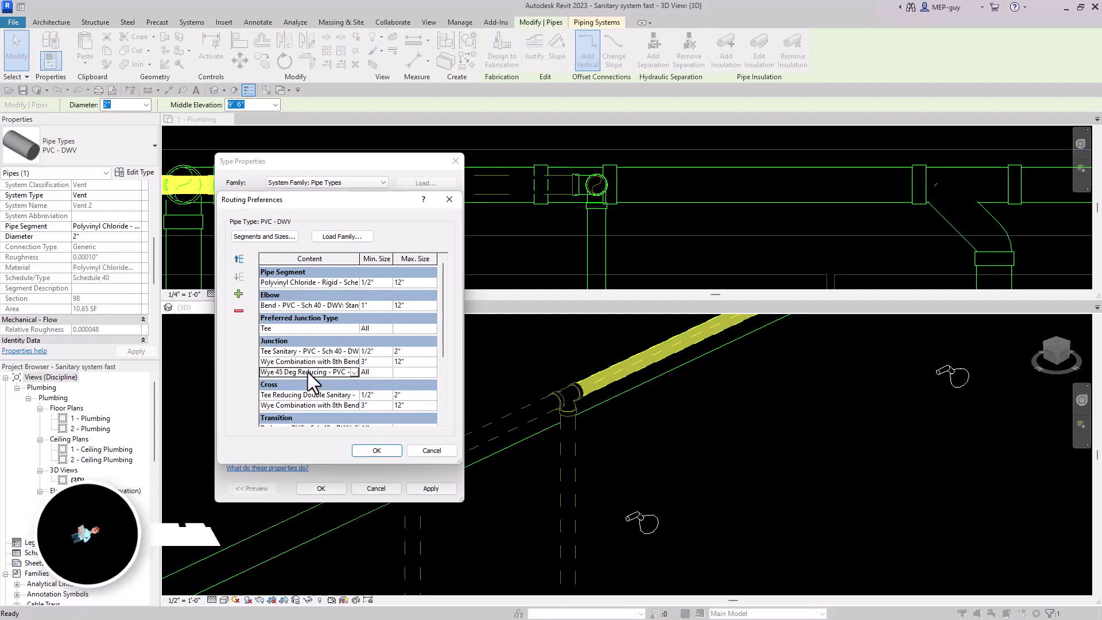
pyautogui.click(238, 310)
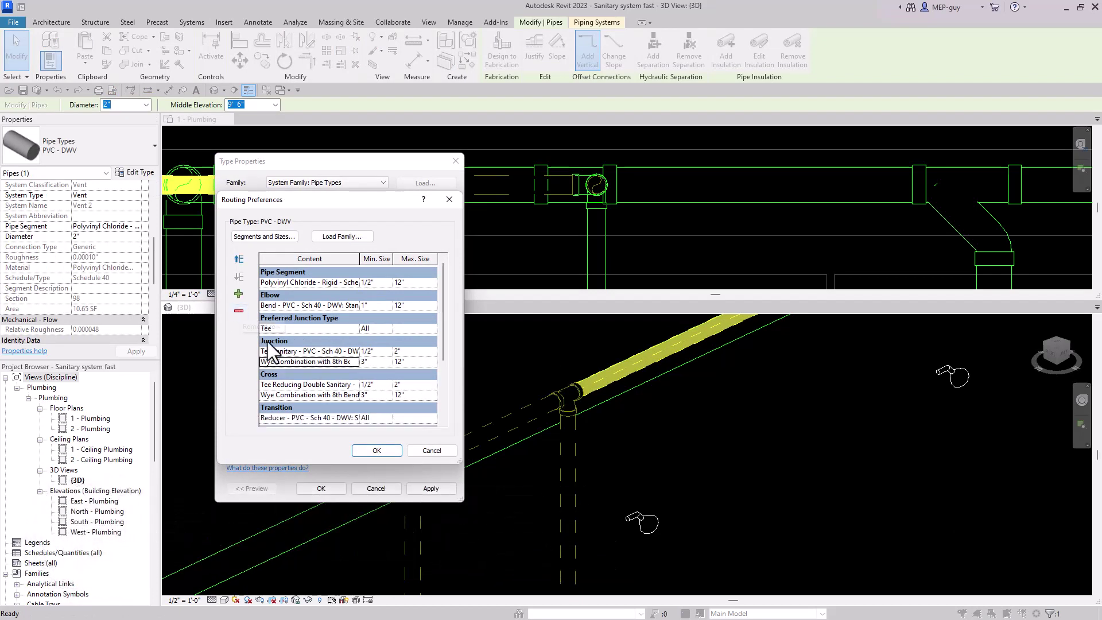
# Step: Set the first routing junction, for 1/2" to 2" pipe, to Tee Vent - PVC - Sch 40 - DWV: Standard and accept the pipe type changes
pyautogui.click(332, 352)
pyautogui.click(354, 352)
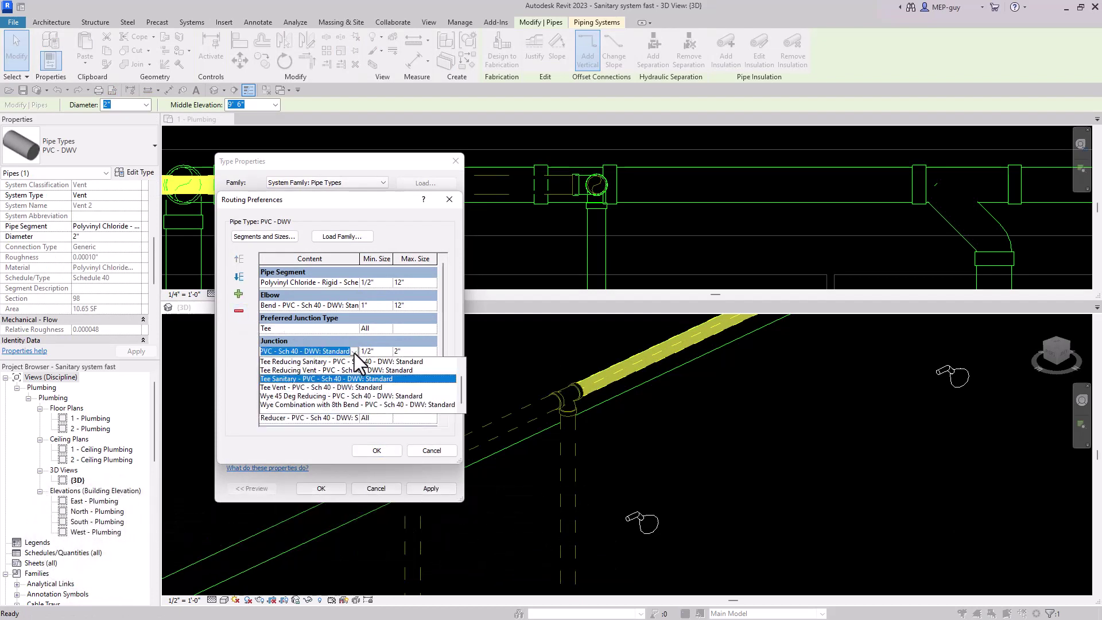
pyautogui.click(285, 387)
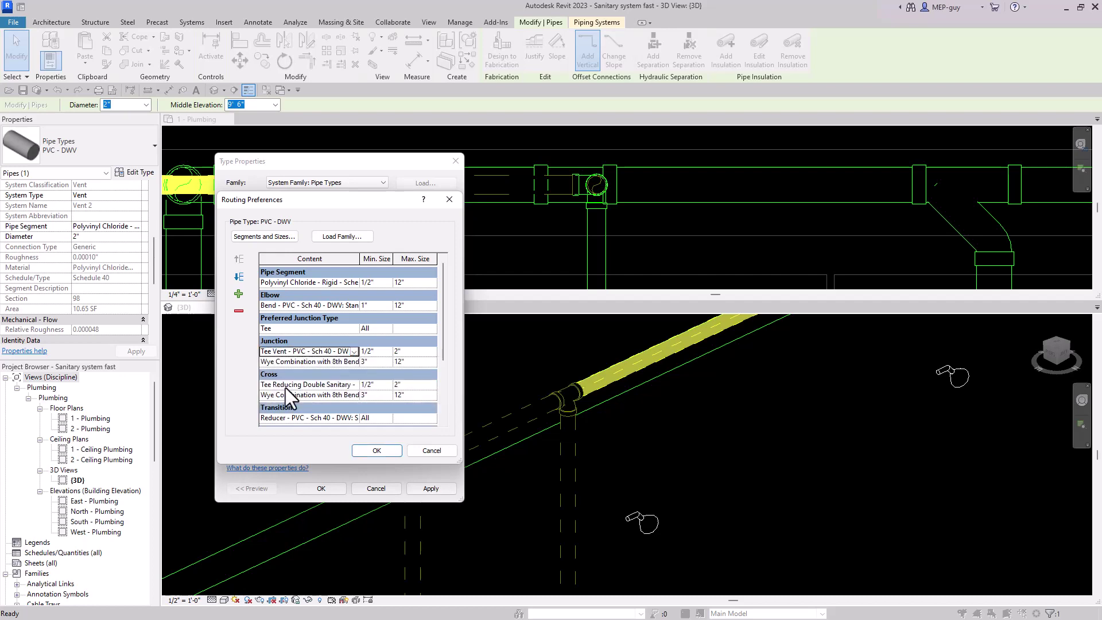
pyautogui.click(376, 451)
pyautogui.click(320, 488)
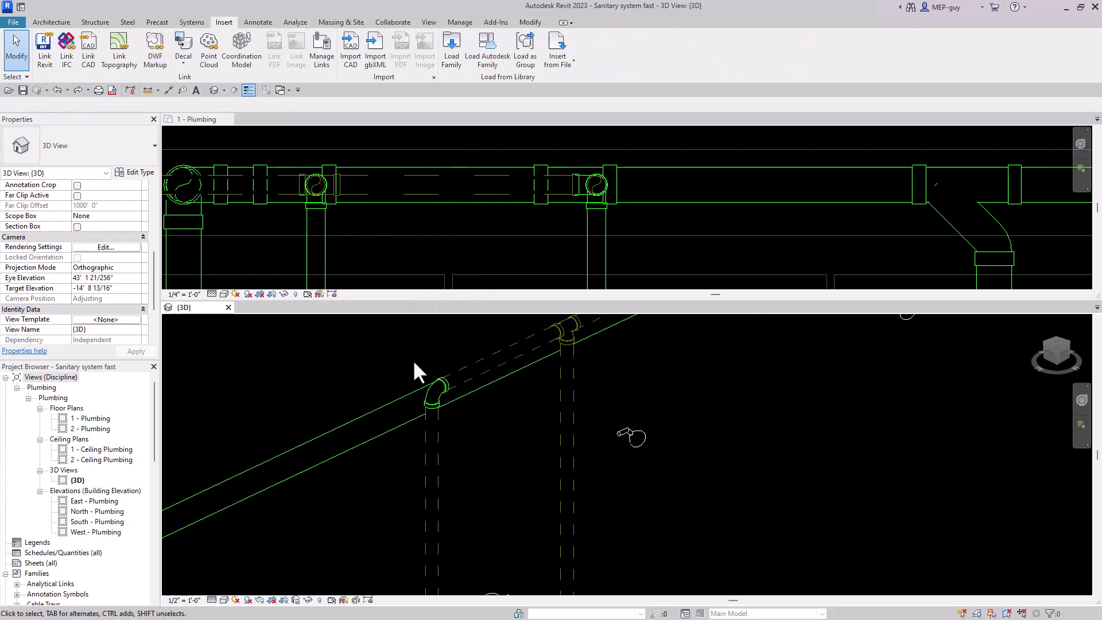
# Step: Convert the elbow at the top of the copied urinal riser into a vent tee
pyautogui.click(442, 387)
pyautogui.click(416, 394)
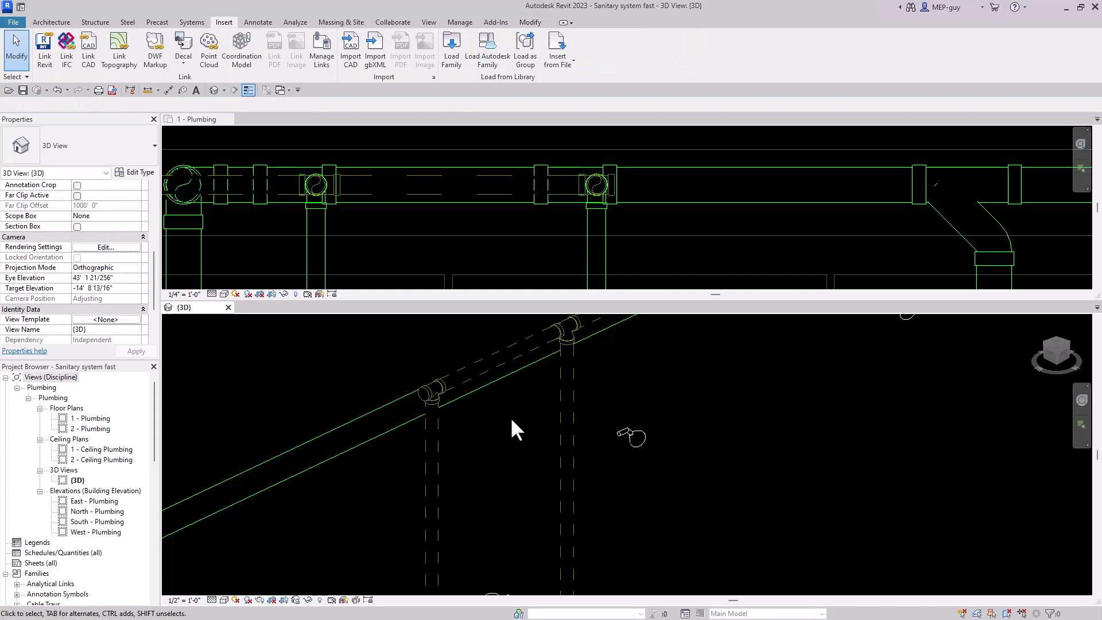
pyautogui.scroll(3, 508, 423)
pyautogui.moveTo(409, 412); pyautogui.dragTo(473, 487, button='middle')
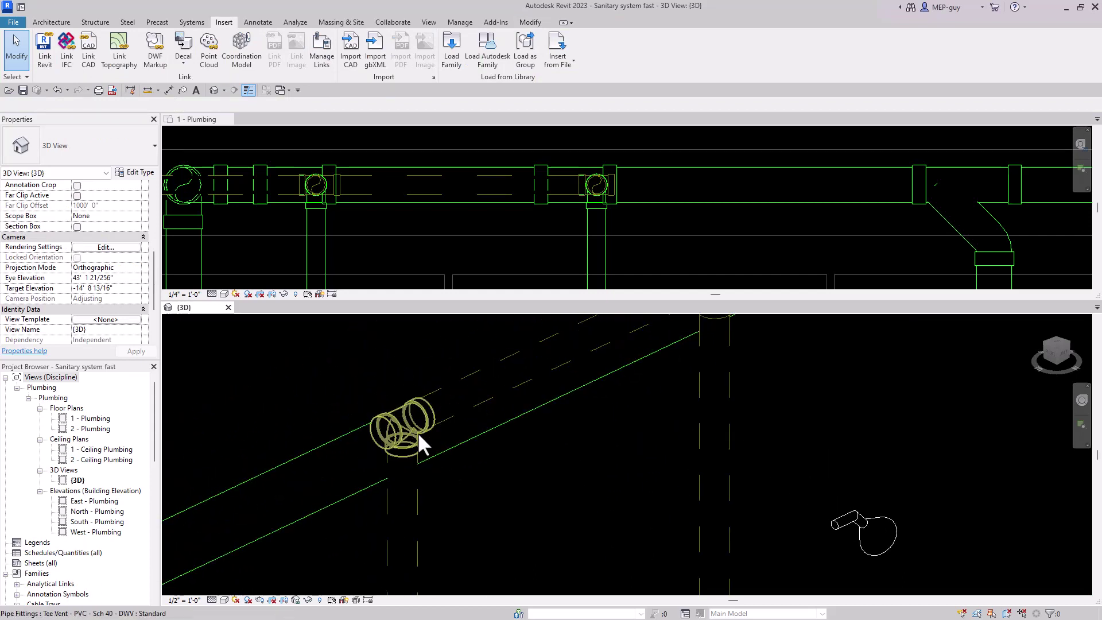
pyautogui.scroll(-5, 425, 427)
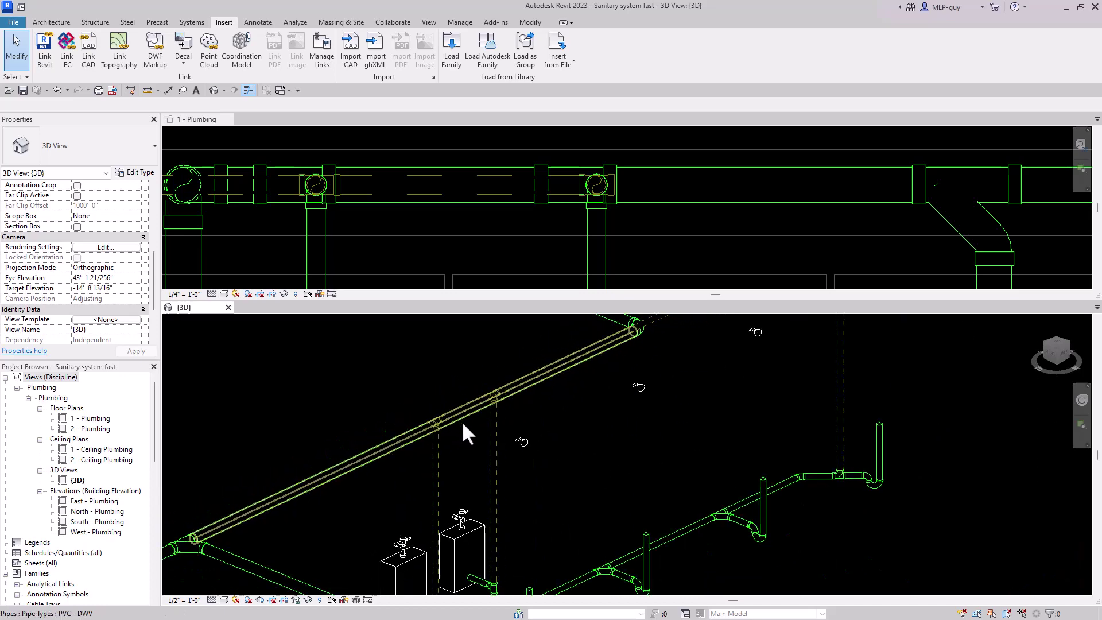
# Step: Change the tee above the riser nearest the showers to Tee Vent - PVC - Sch 40 - DWV, Standard
pyautogui.scroll(3, 487, 401)
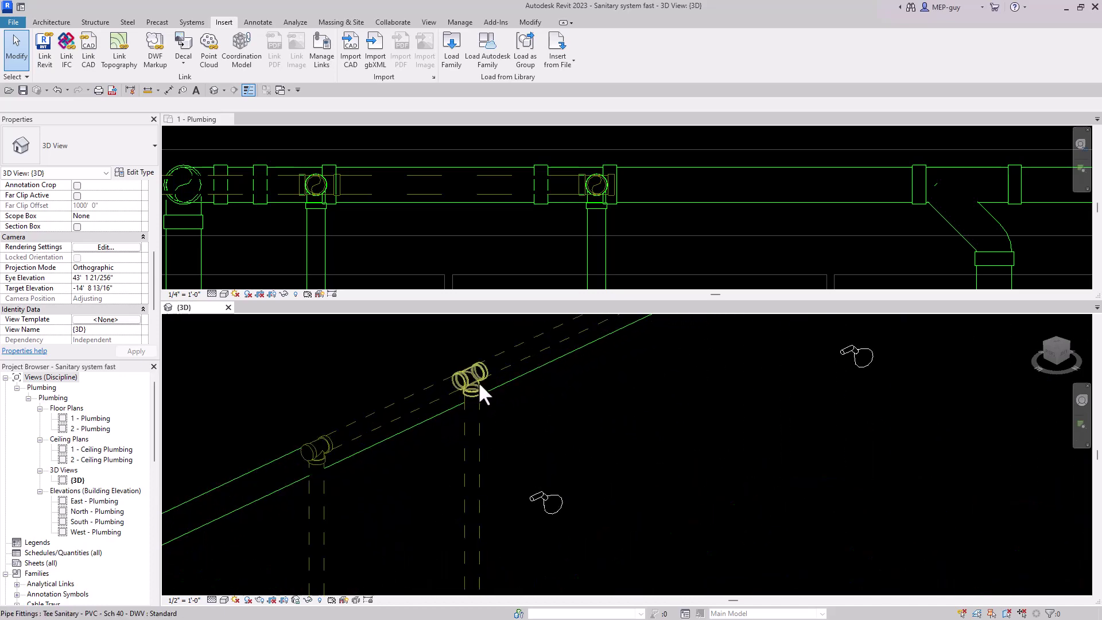
pyautogui.click(478, 381)
pyautogui.click(85, 143)
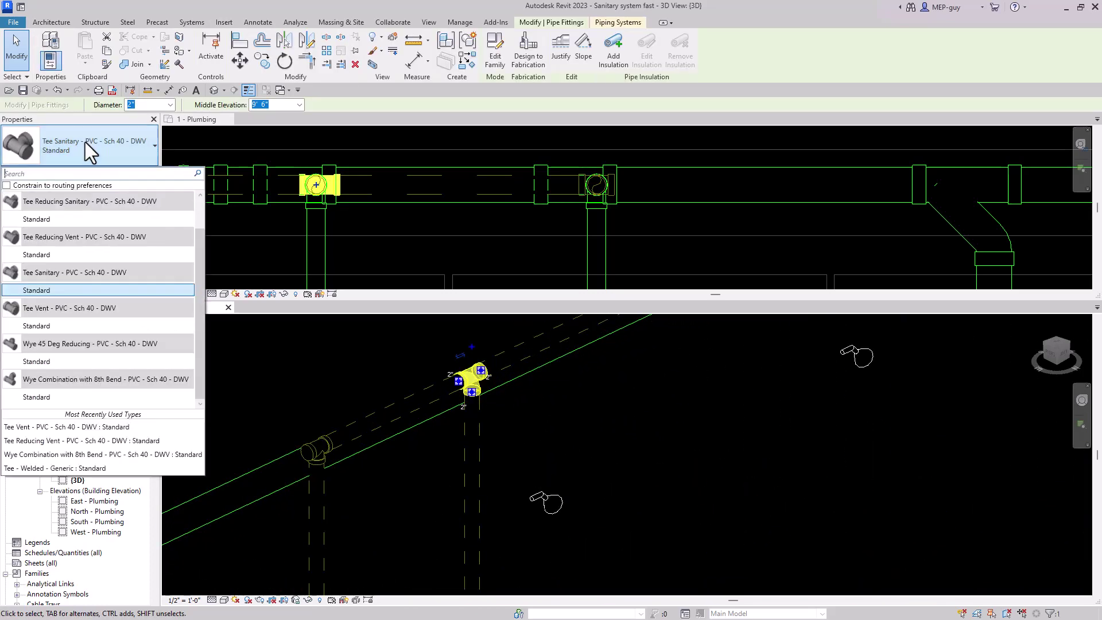
pyautogui.click(43, 325)
pyautogui.press('Escape')
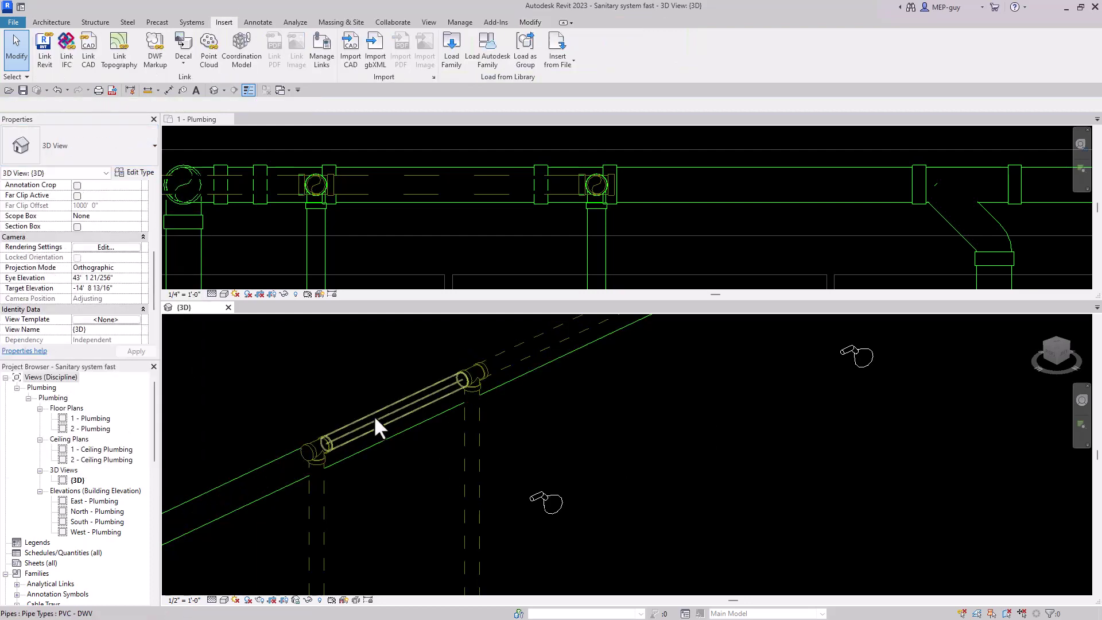
# Step: Examine the drain branch behind the four toilets next to the urinals in the 3D view and floor plan
pyautogui.scroll(-5, 586, 405)
pyautogui.moveTo(630, 383); pyautogui.dragTo(632, 475, button='middle')
pyautogui.moveTo(701, 467); pyautogui.dragTo(705, 435, button='middle')
pyautogui.scroll(-2, 686, 421)
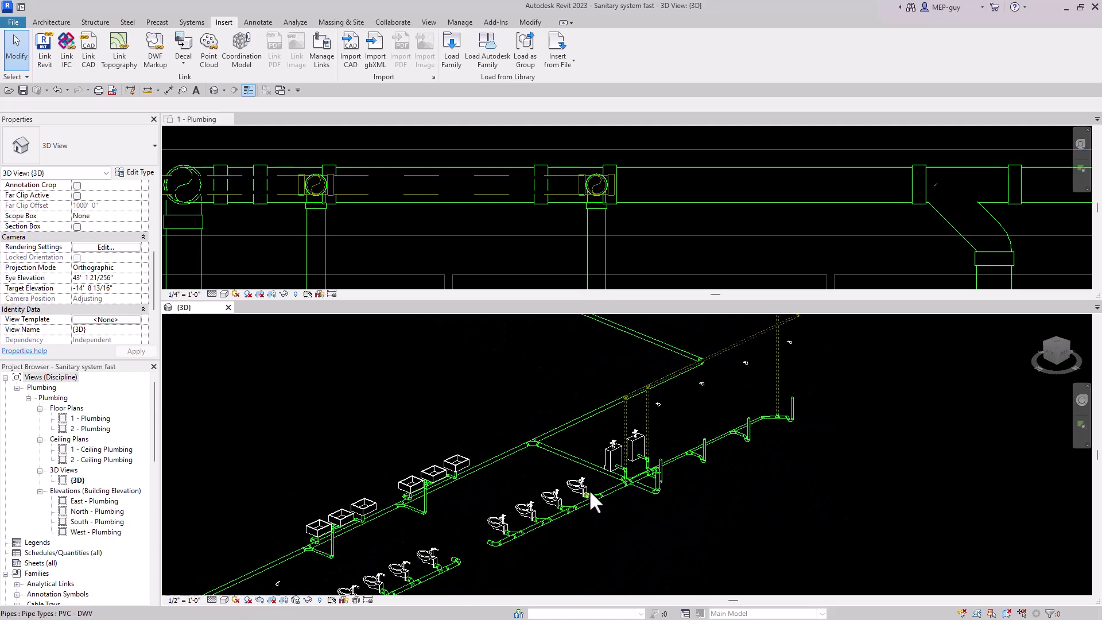
pyautogui.scroll(-4, 435, 192)
pyautogui.moveTo(806, 214); pyautogui.dragTo(704, 229, button='middle')
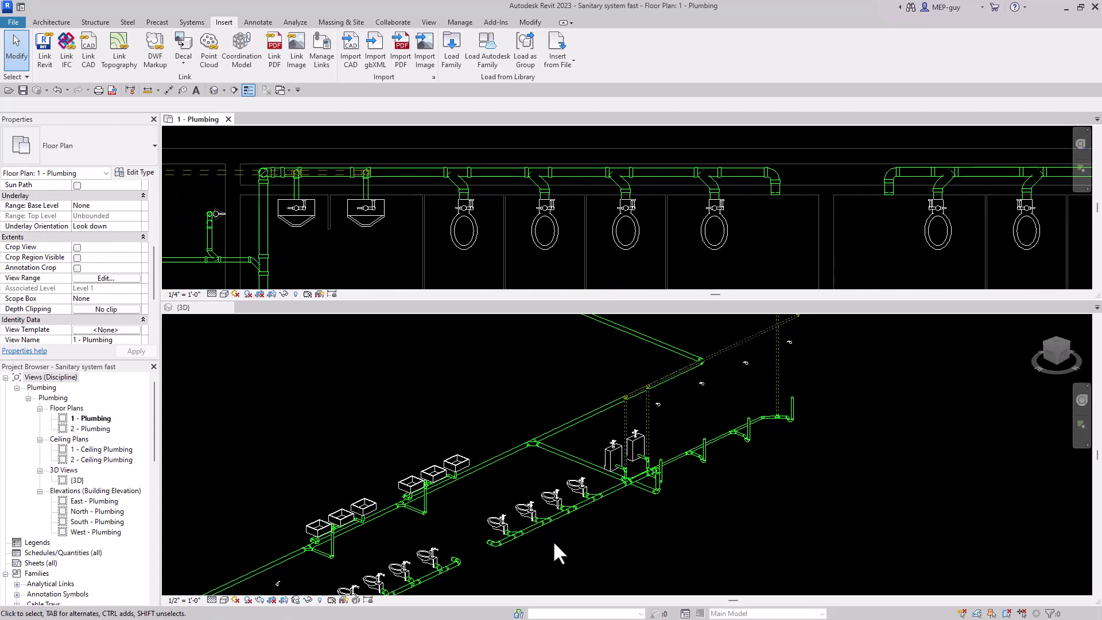
pyautogui.scroll(4, 554, 544)
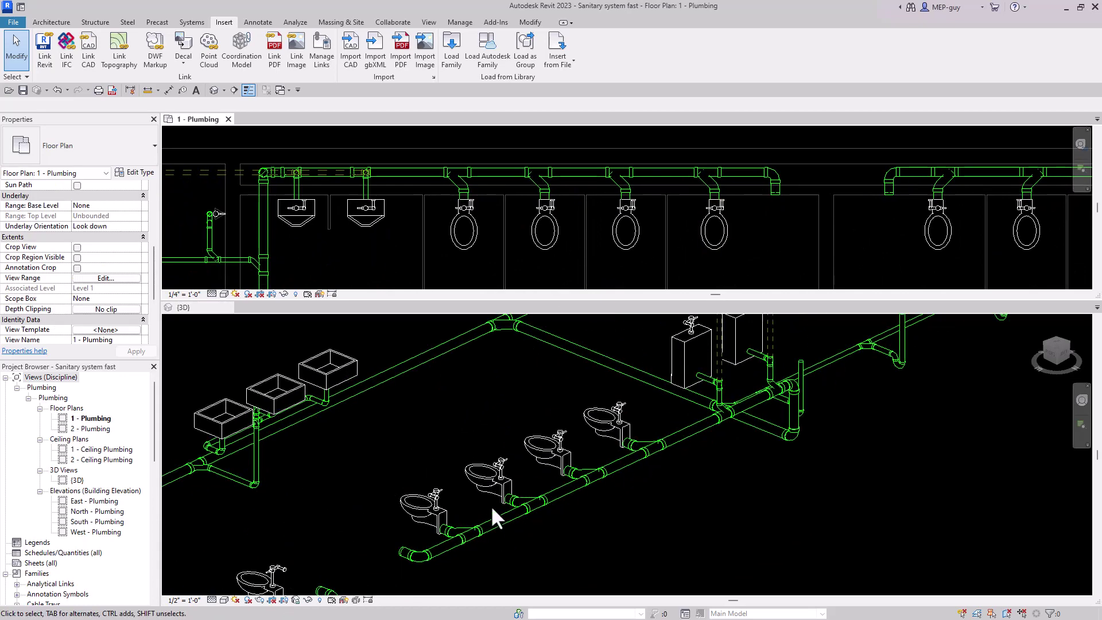
# Step: Draw a 2" vent pipe at 9' 6" elevation, about 1' 6" long in plan, ending over and connecting to the drain branch beyond the last toilet
pyautogui.scroll(-2, 660, 515)
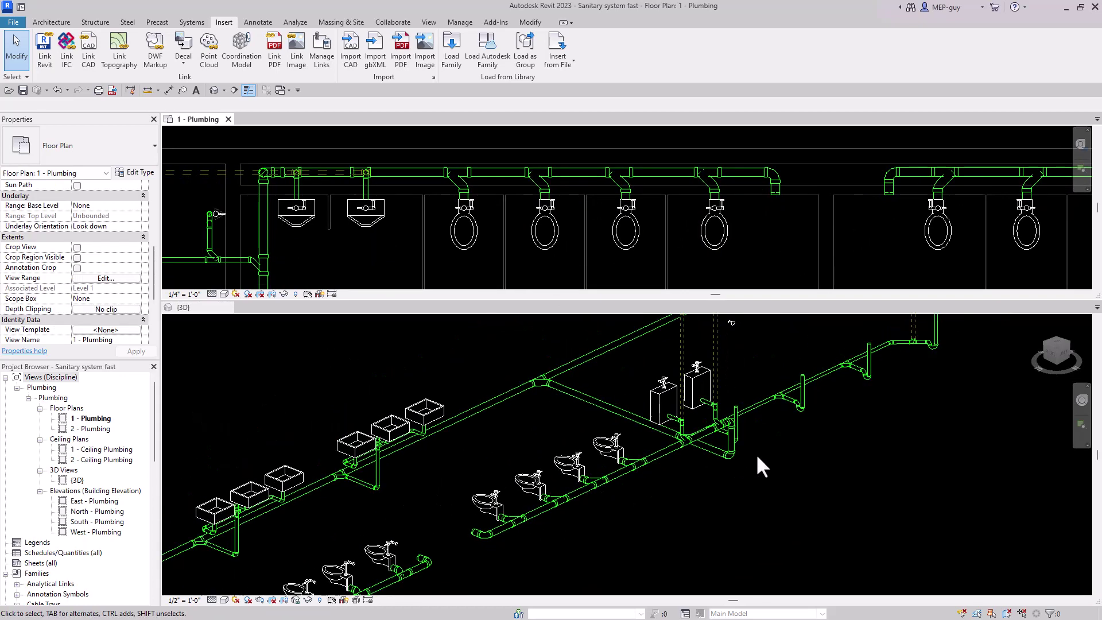
pyautogui.click(802, 451)
pyautogui.moveTo(845, 461); pyautogui.dragTo(789, 494, button='middle')
pyautogui.scroll(4, 459, 572)
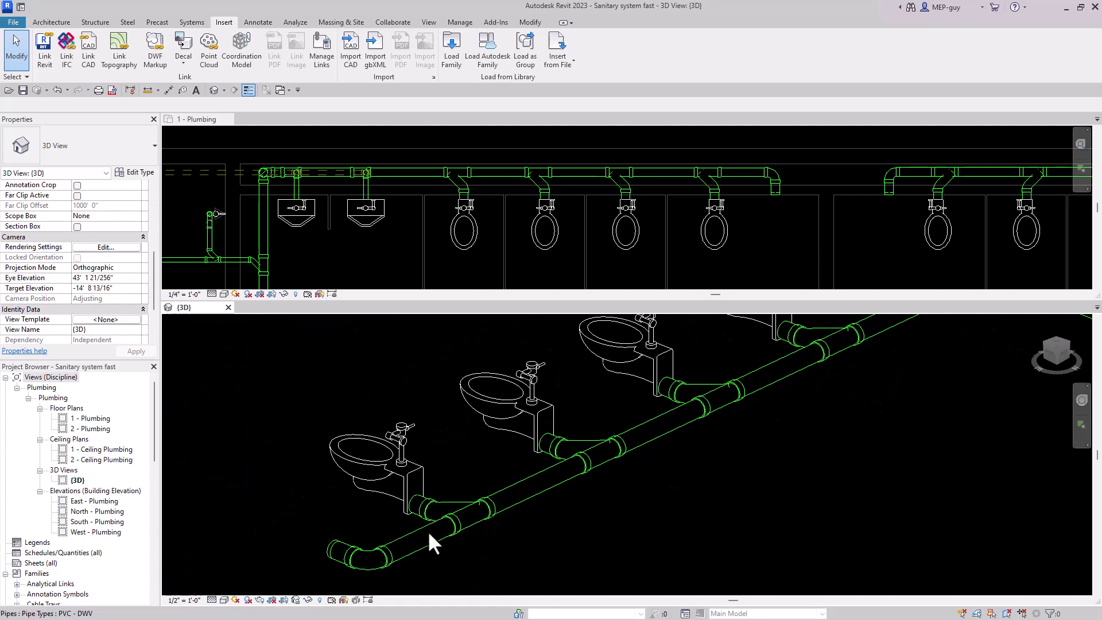
pyautogui.click(325, 188)
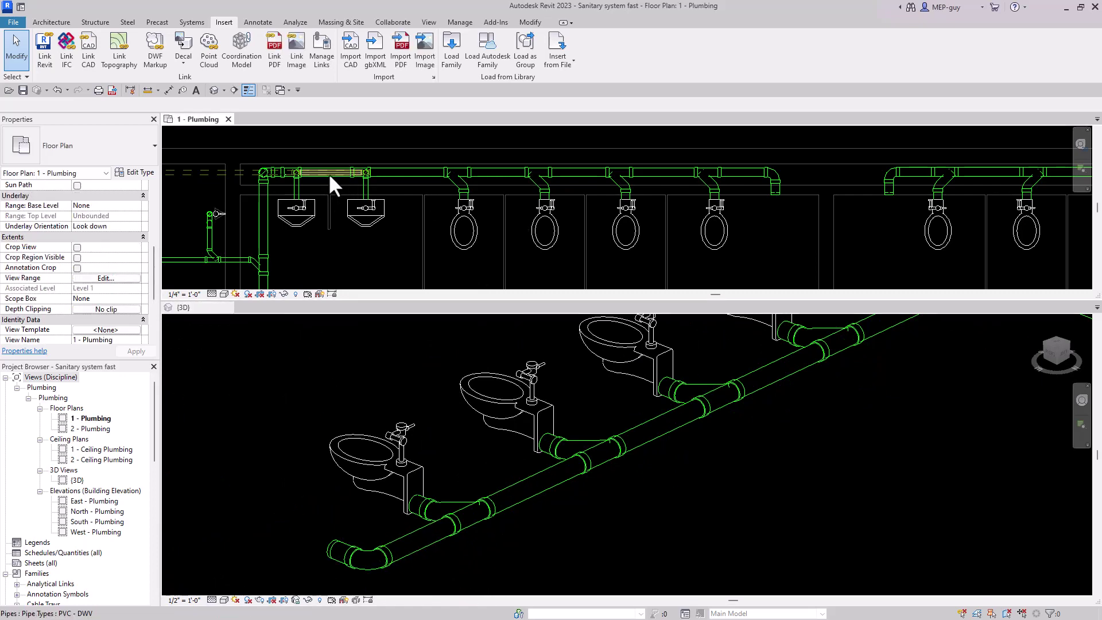
pyautogui.click(328, 173)
pyautogui.press('s')
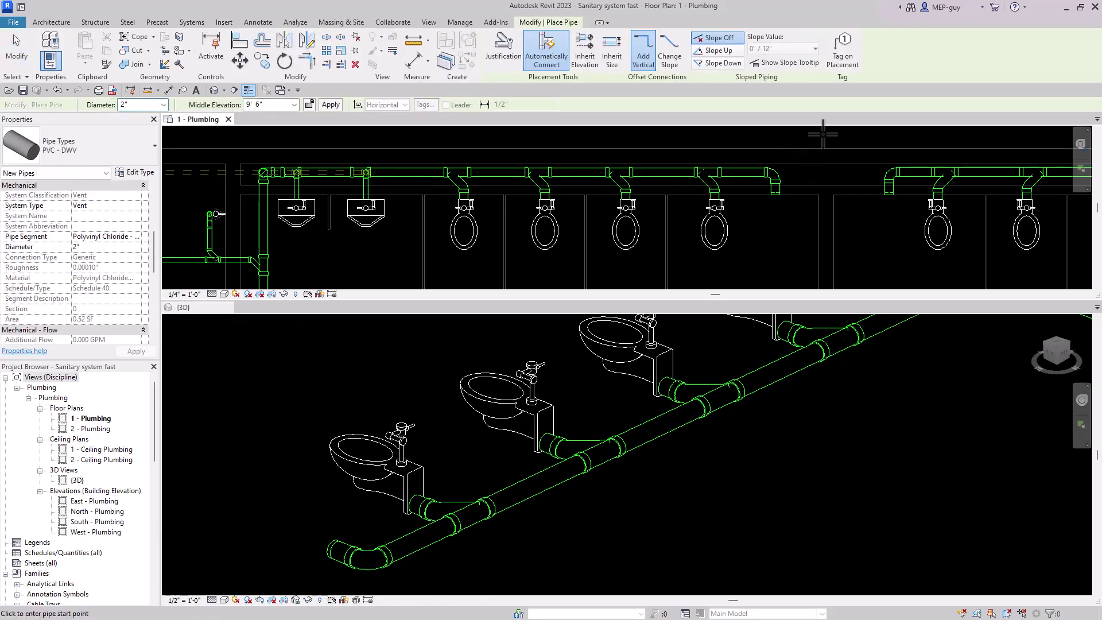
pyautogui.scroll(2, 824, 128)
pyautogui.moveTo(831, 143); pyautogui.dragTo(790, 194, button='middle')
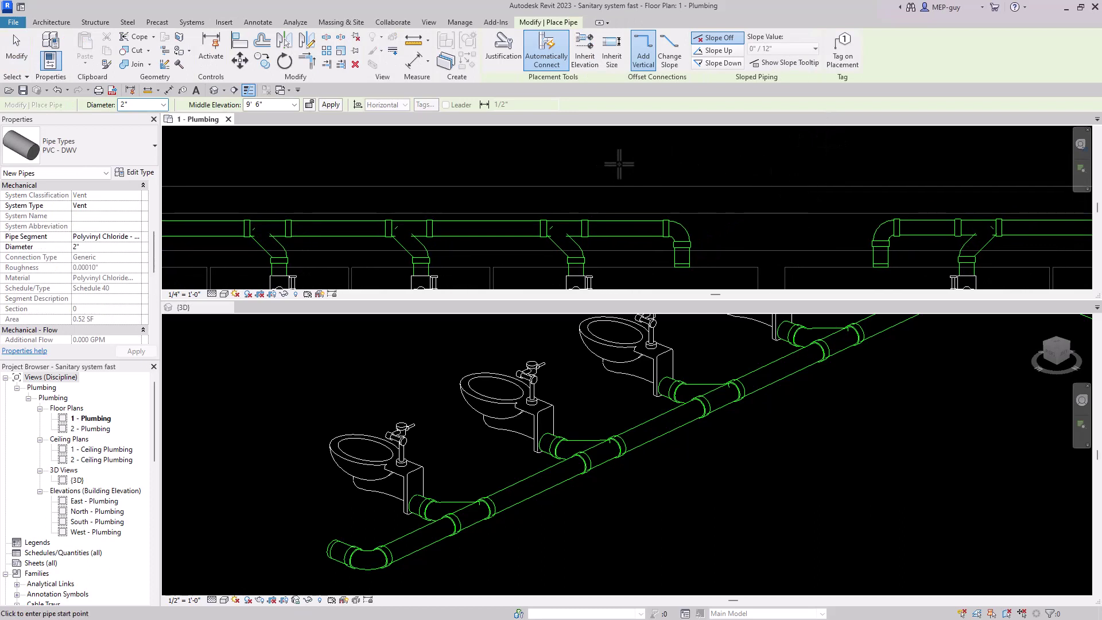
pyautogui.click(623, 159)
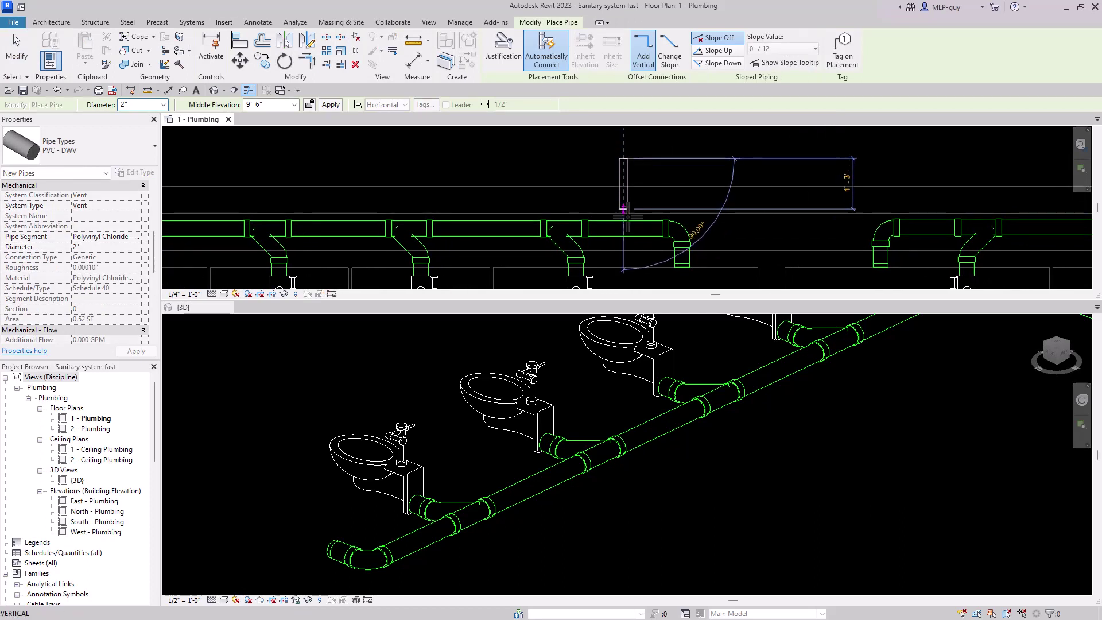
pyautogui.click(710, 251)
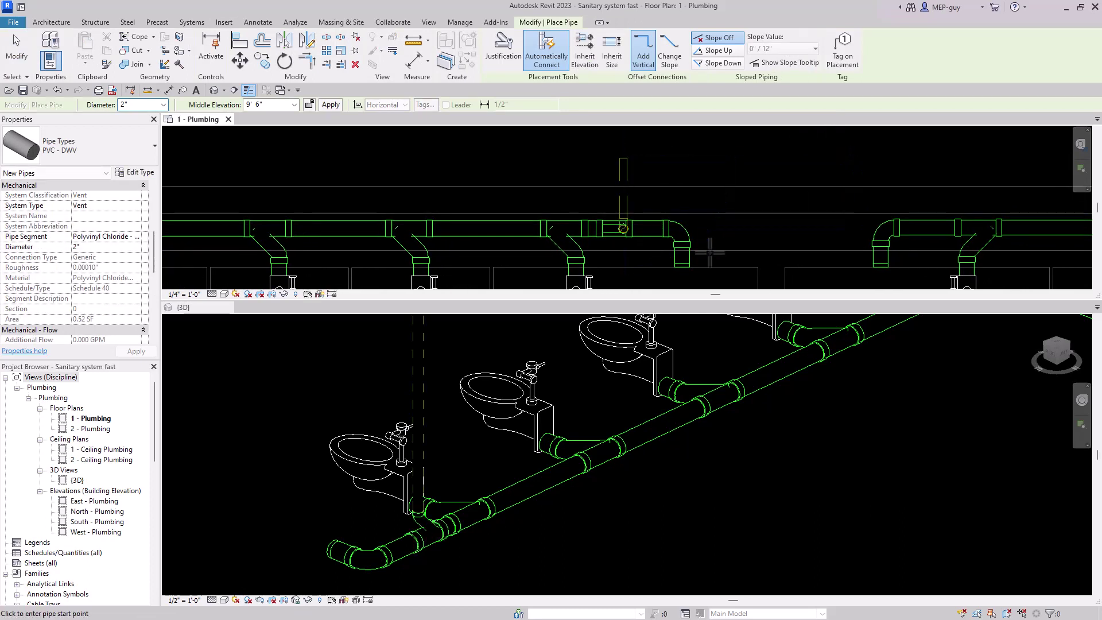
pyautogui.press('Escape')
pyautogui.press('Escape')
# Step: Change the wye below the new vent riser to Tee Reducing Sanitary - PVC - Sch 40 - DWV, Standard
pyautogui.scroll(3, 459, 559)
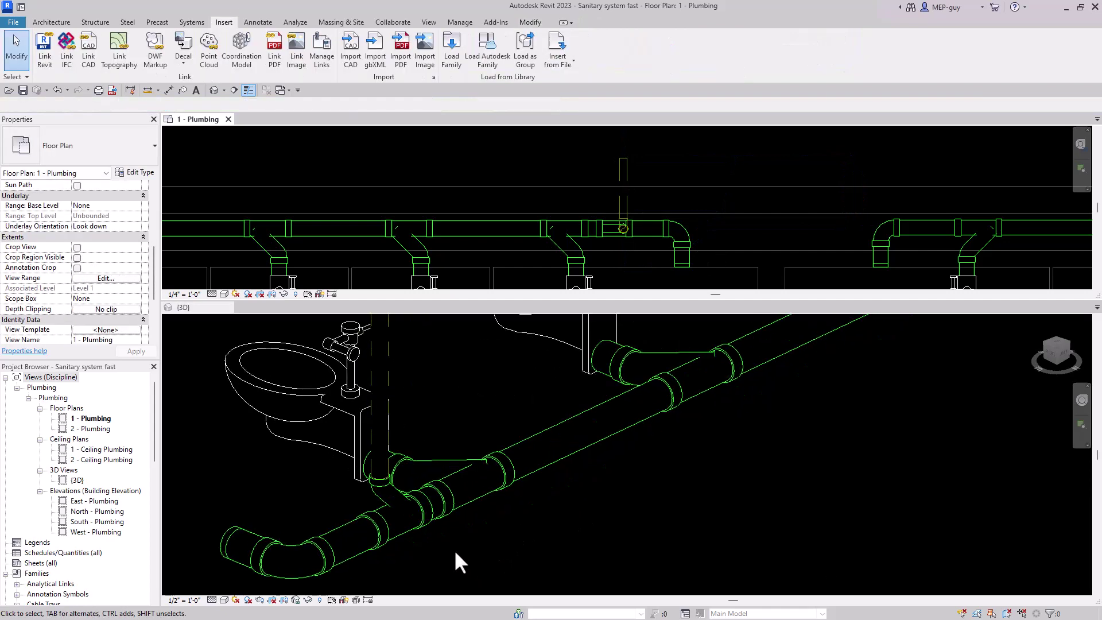
pyautogui.click(422, 519)
pyautogui.click(420, 518)
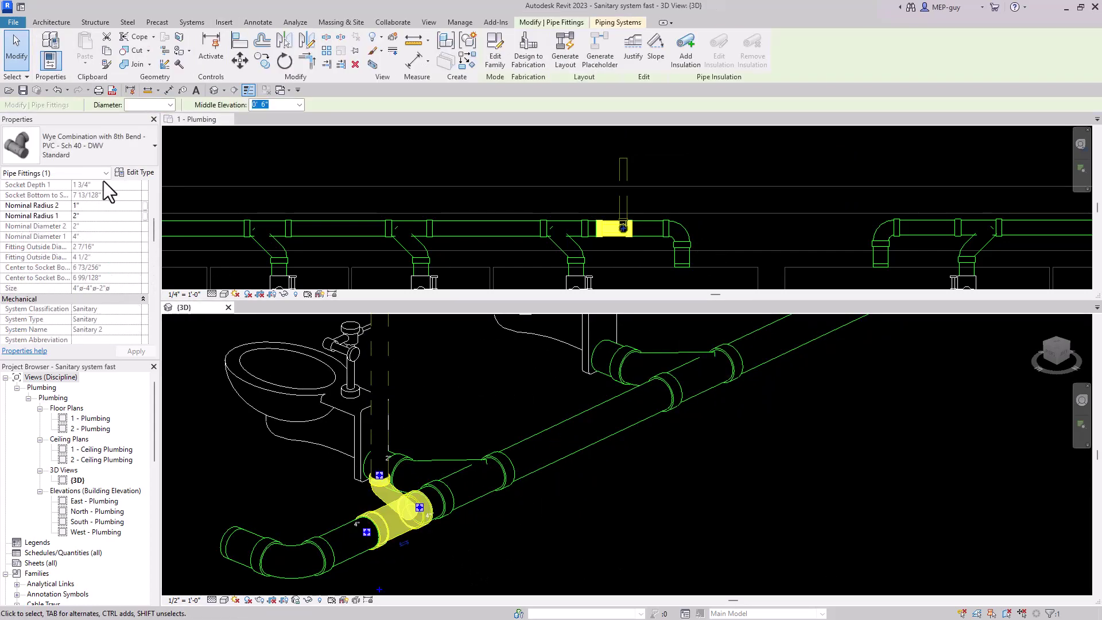
pyautogui.click(86, 143)
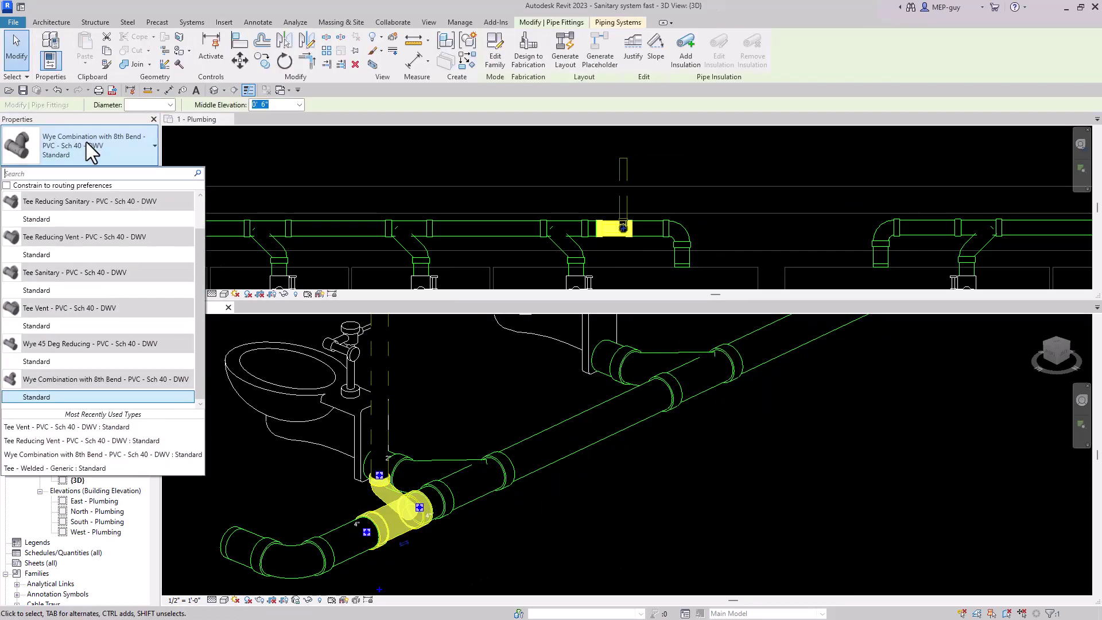
pyautogui.click(46, 220)
pyautogui.click(673, 539)
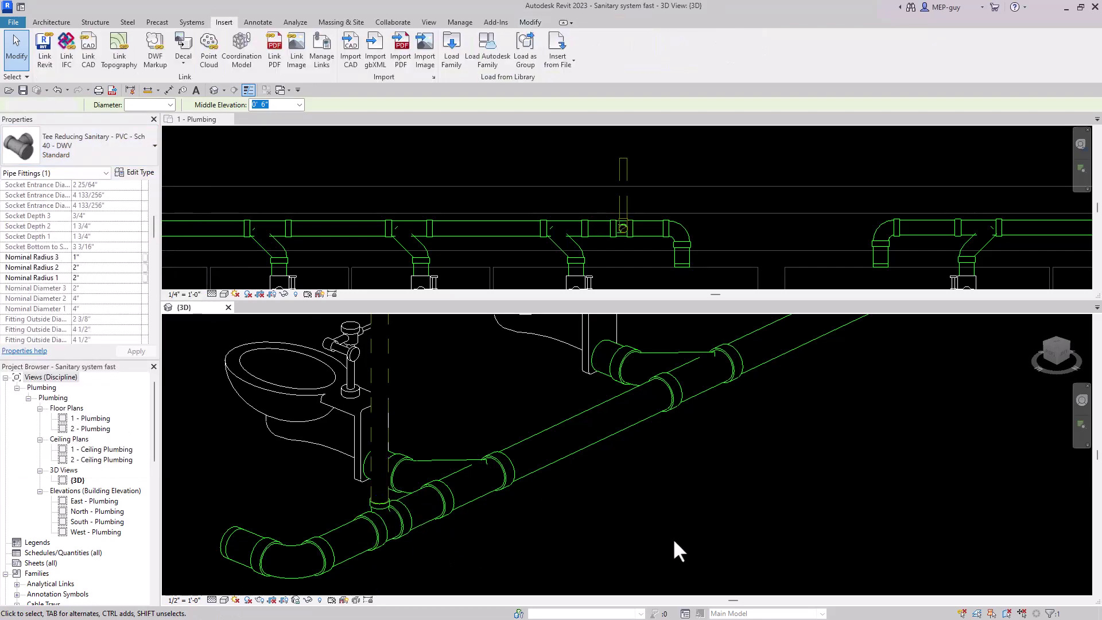
# Step: Redirect the short overhead vent pipe's free end so it runs about 2' 11" along the wall above the drain branch toward the urinals
pyautogui.scroll(-5, 562, 519)
pyautogui.scroll(2, 671, 513)
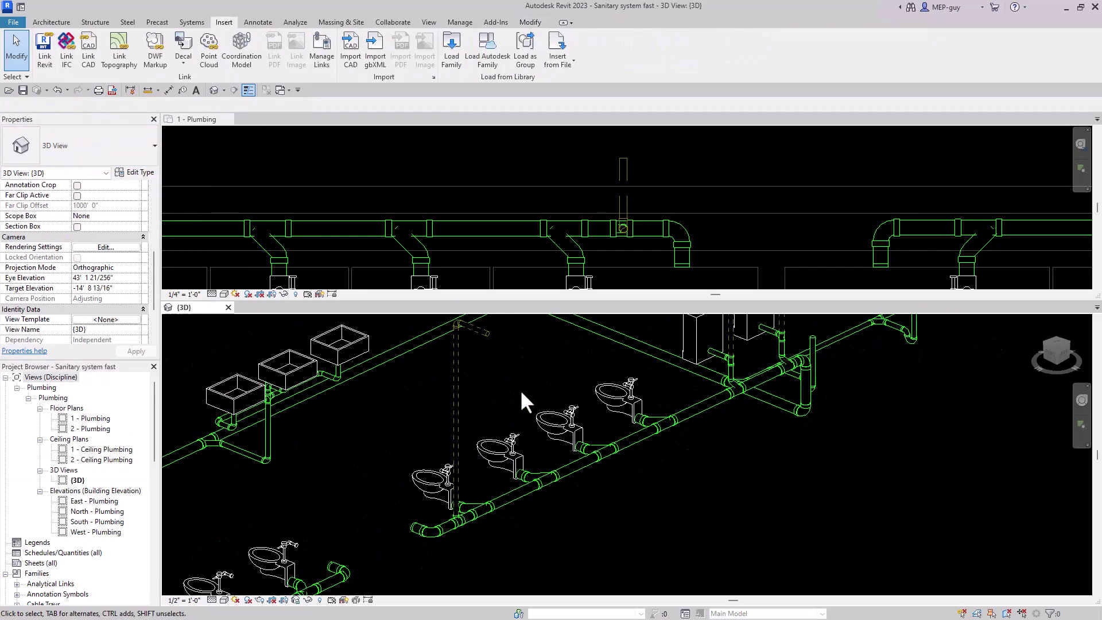
pyautogui.scroll(-2, 524, 495)
pyautogui.scroll(-1, 525, 497)
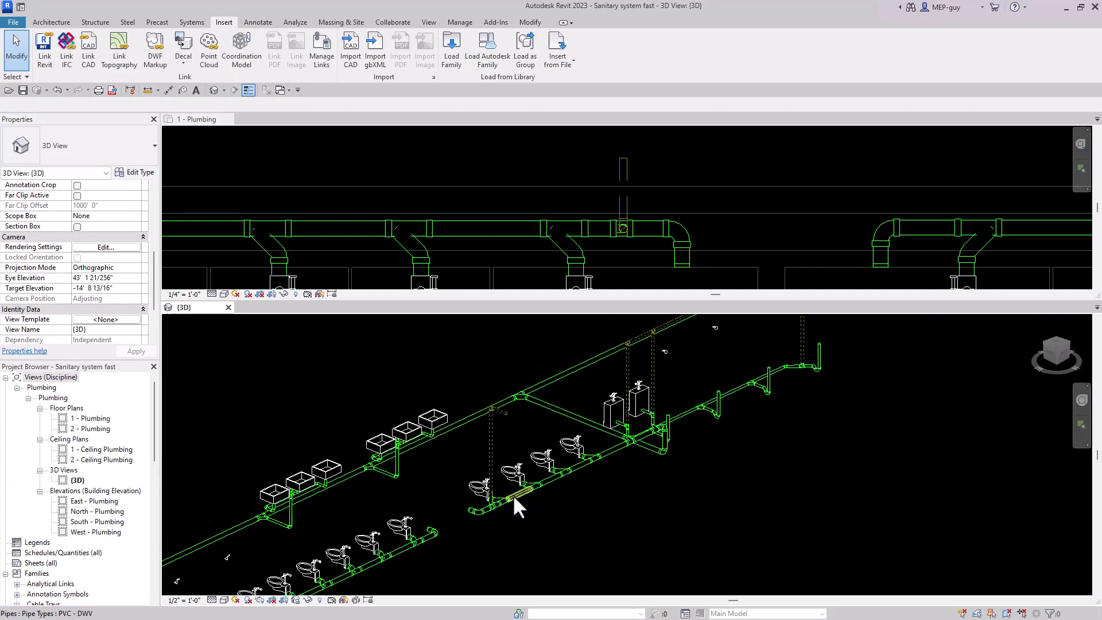
pyautogui.click(596, 181)
pyautogui.click(623, 168)
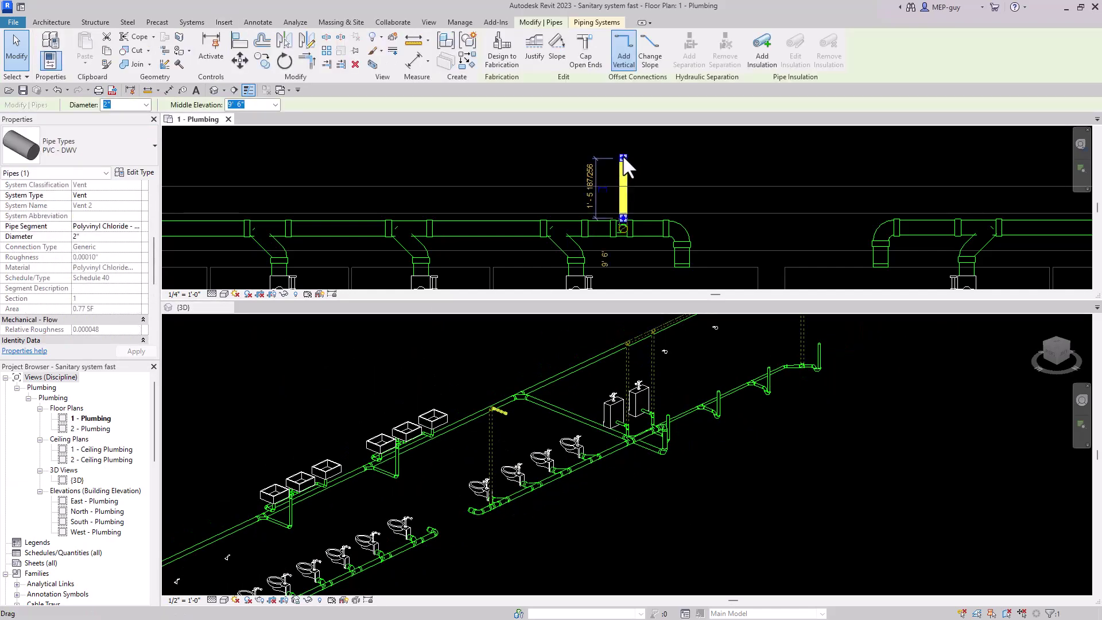
pyautogui.moveTo(622, 155); pyautogui.dragTo(505, 229)
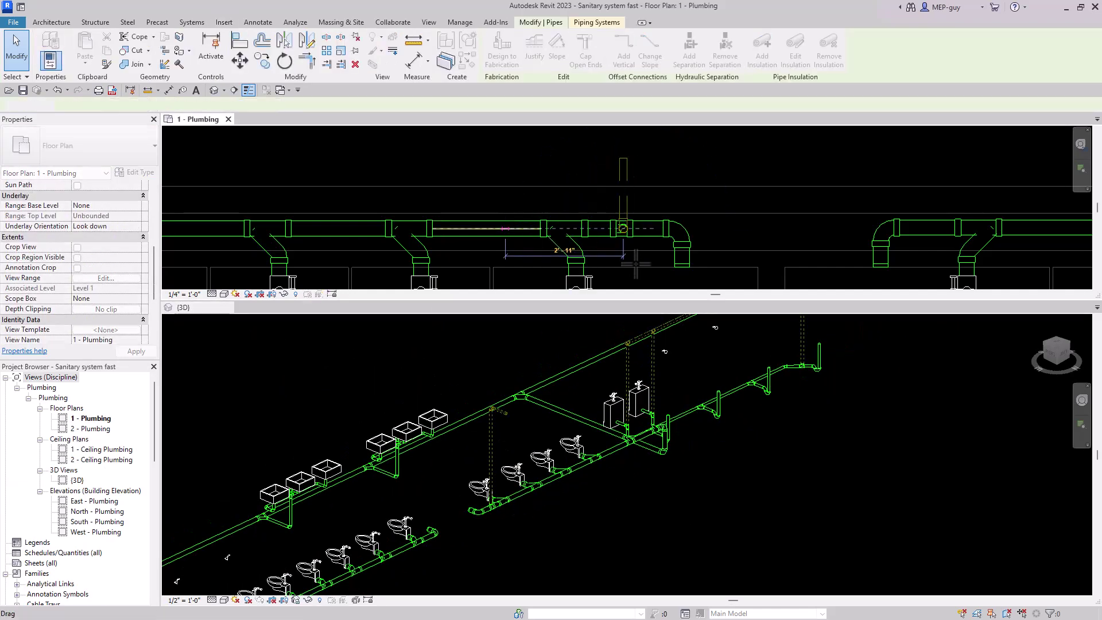
pyautogui.click(635, 262)
# Step: Extend the overhead vent pipe along the wall to the open end of the vent tee above the nearest urinal
pyautogui.scroll(-2, 635, 254)
pyautogui.scroll(2, 439, 222)
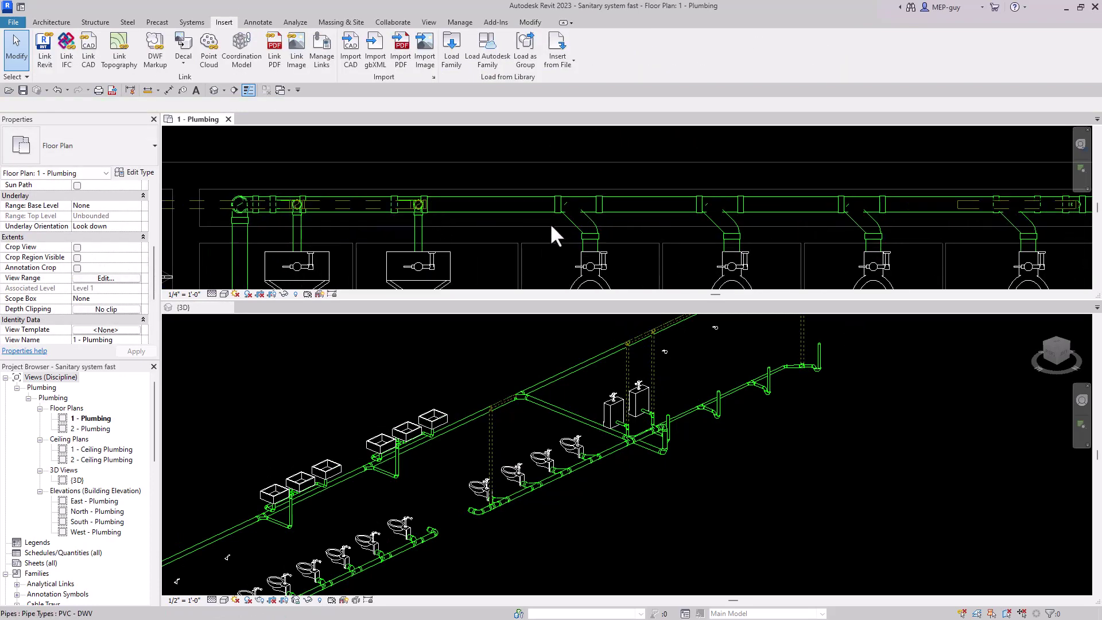
pyautogui.scroll(-1, 549, 222)
pyautogui.moveTo(831, 213); pyautogui.dragTo(434, 214)
pyautogui.scroll(3, 480, 214)
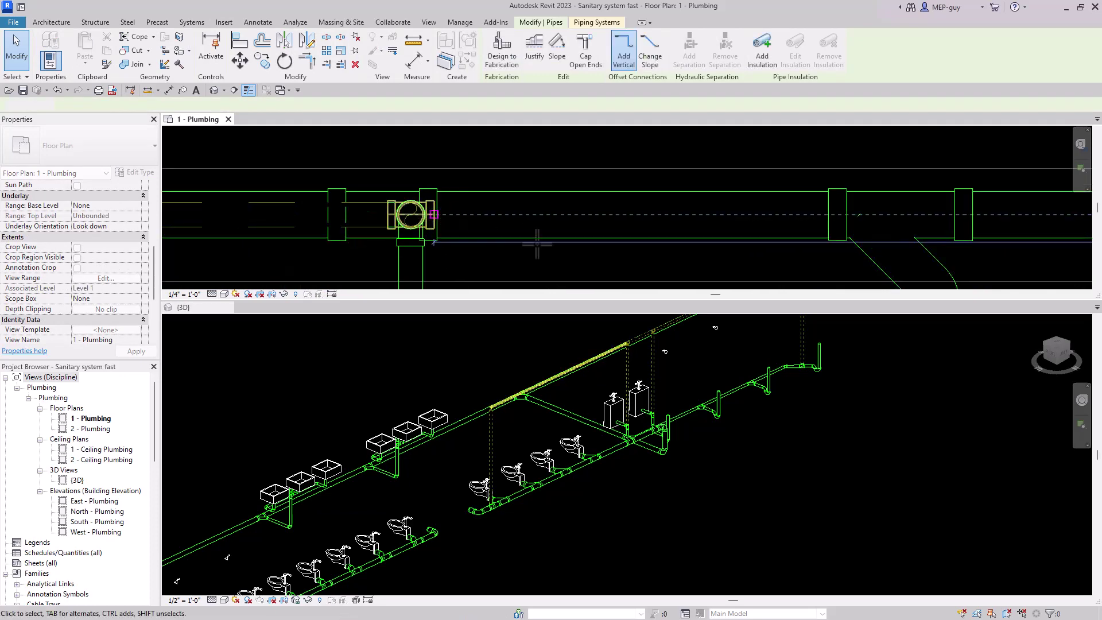
pyautogui.press('Escape')
pyautogui.scroll(-4, 367, 165)
pyautogui.scroll(-1, 368, 171)
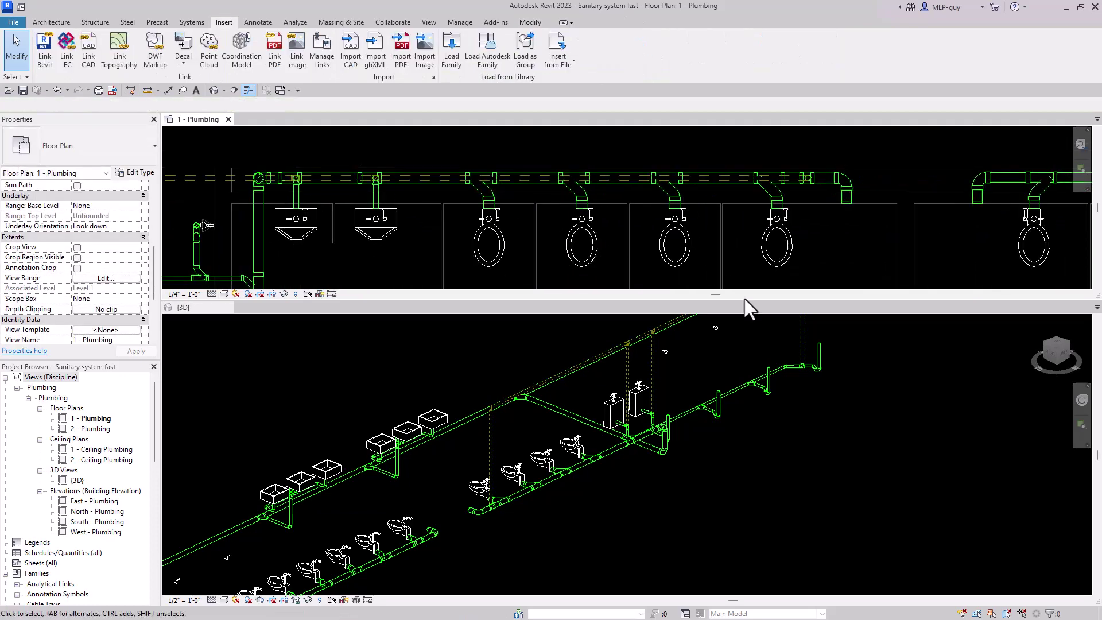
# Step: Join the top of the vent riser at the last toilet to the end of the overhead vent pipe at a corner
pyautogui.click(698, 557)
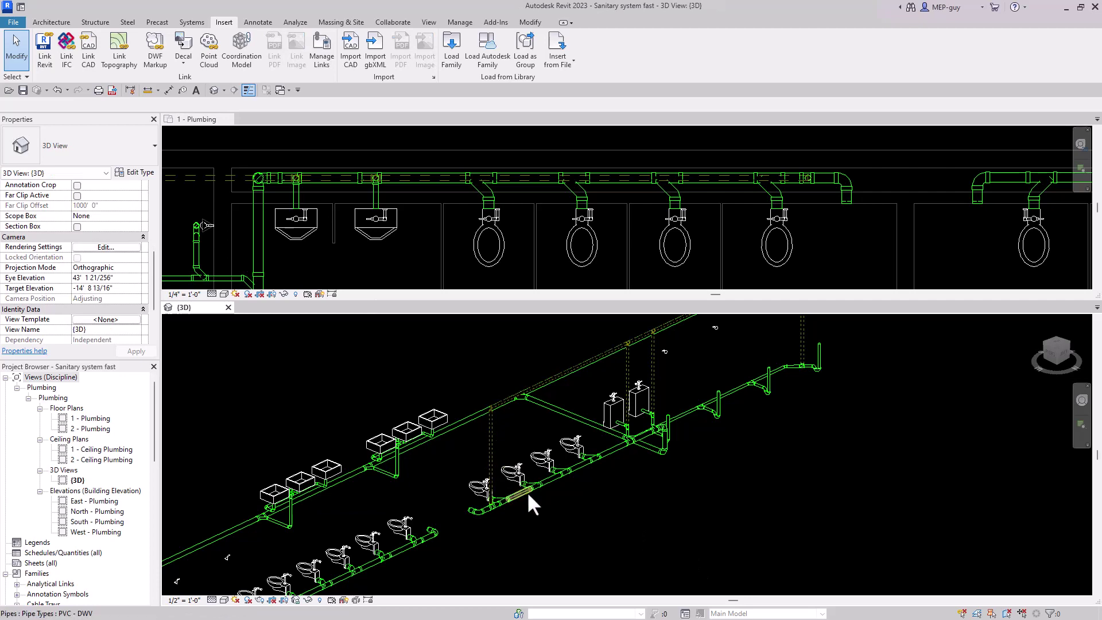
pyautogui.scroll(2, 523, 476)
pyautogui.scroll(2, 478, 446)
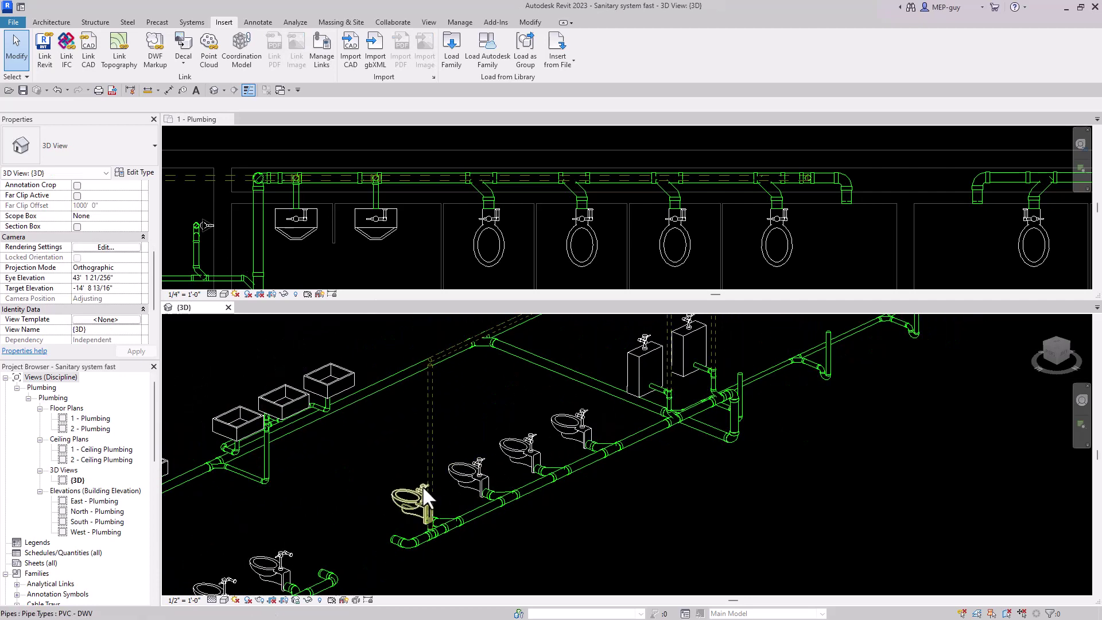
pyautogui.moveTo(615, 489); pyautogui.dragTo(643, 524, button='middle')
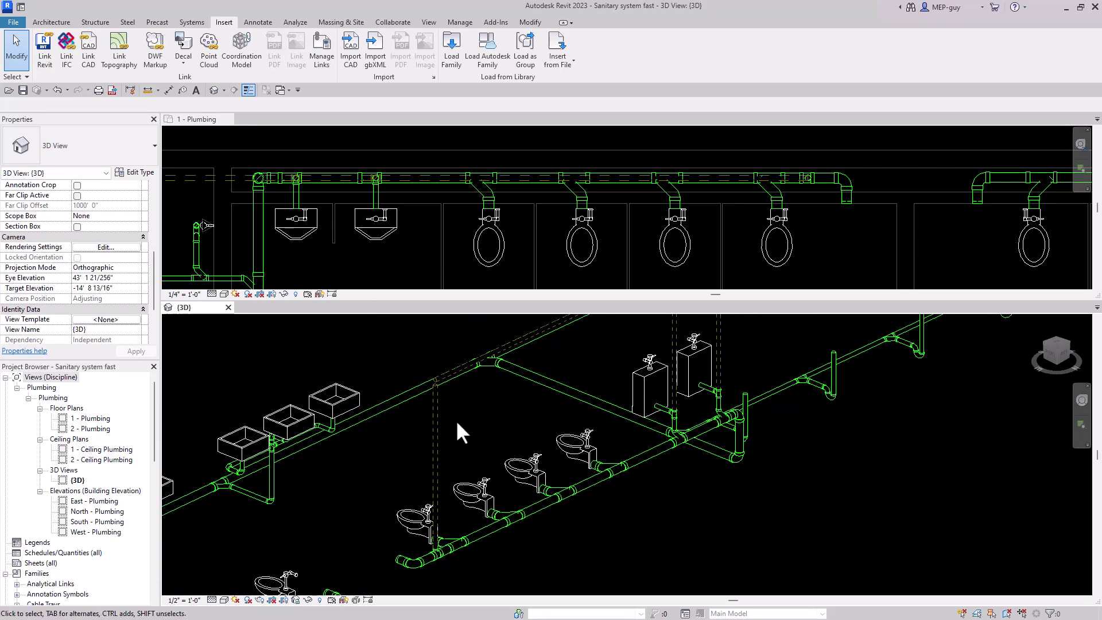
pyautogui.click(437, 421)
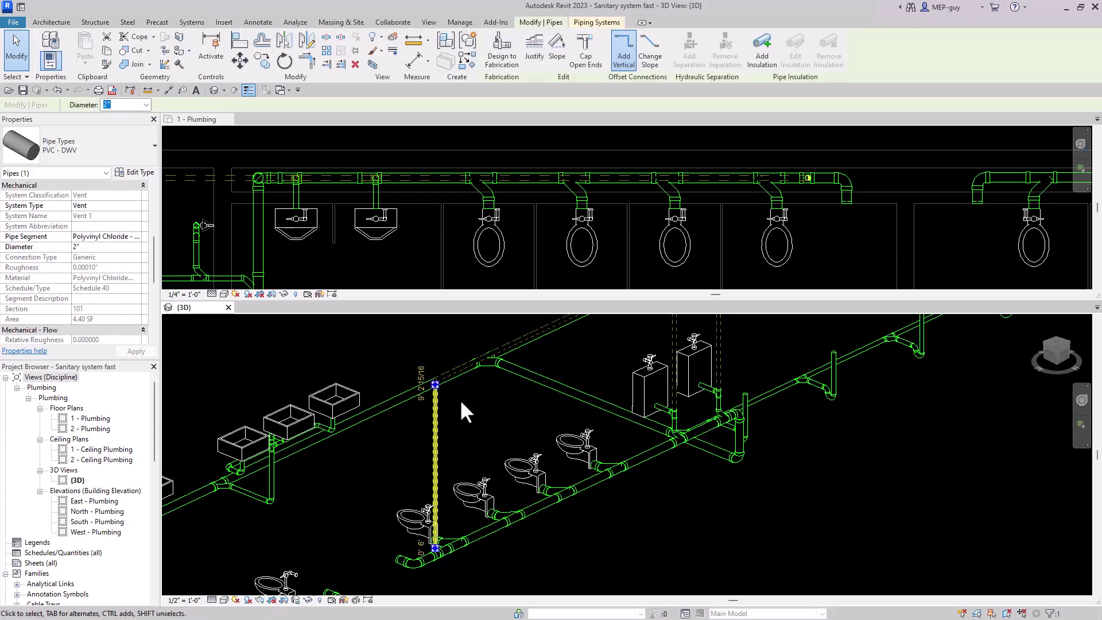
pyautogui.scroll(2, 459, 398)
pyautogui.click(524, 411)
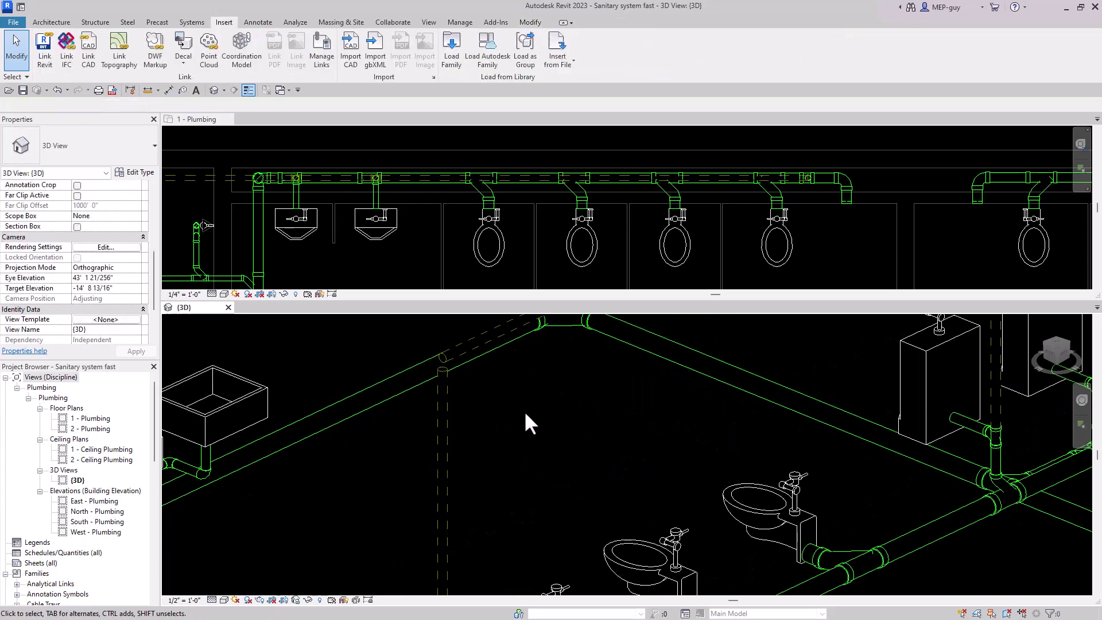
pyautogui.click(450, 350)
pyautogui.click(444, 381)
pyautogui.scroll(-3, 414, 425)
pyautogui.press('Escape')
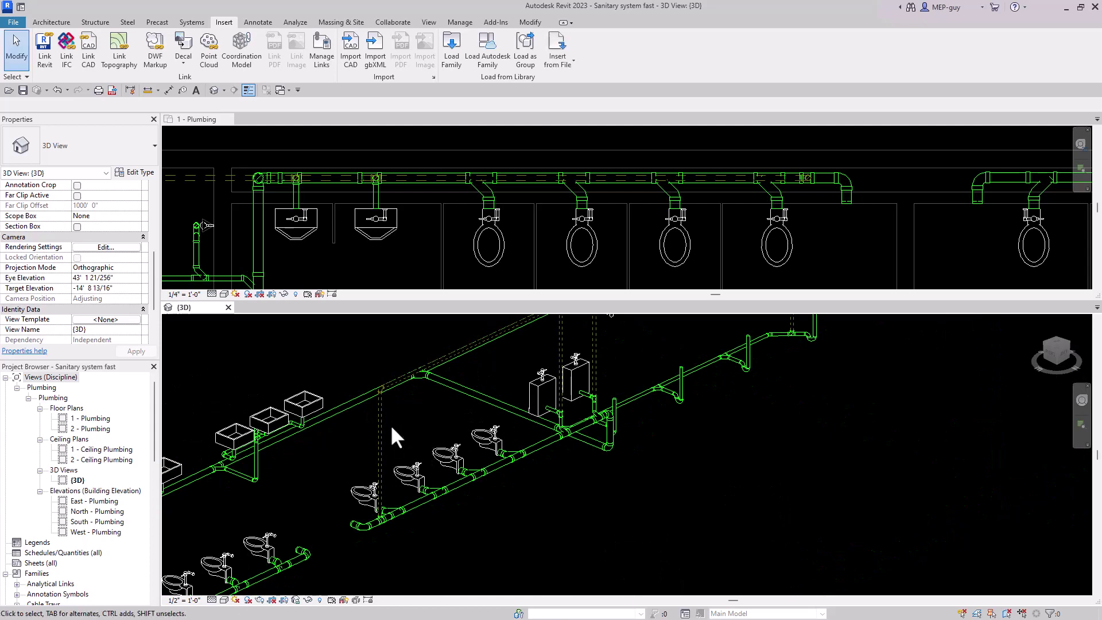
# Step: Copy the vent riser at the last toilet to the three other toilets with Multiple enabled, using the toilet drain connections as reference points
pyautogui.click(379, 423)
pyautogui.moveTo(421, 428); pyautogui.dragTo(473, 443, button='middle')
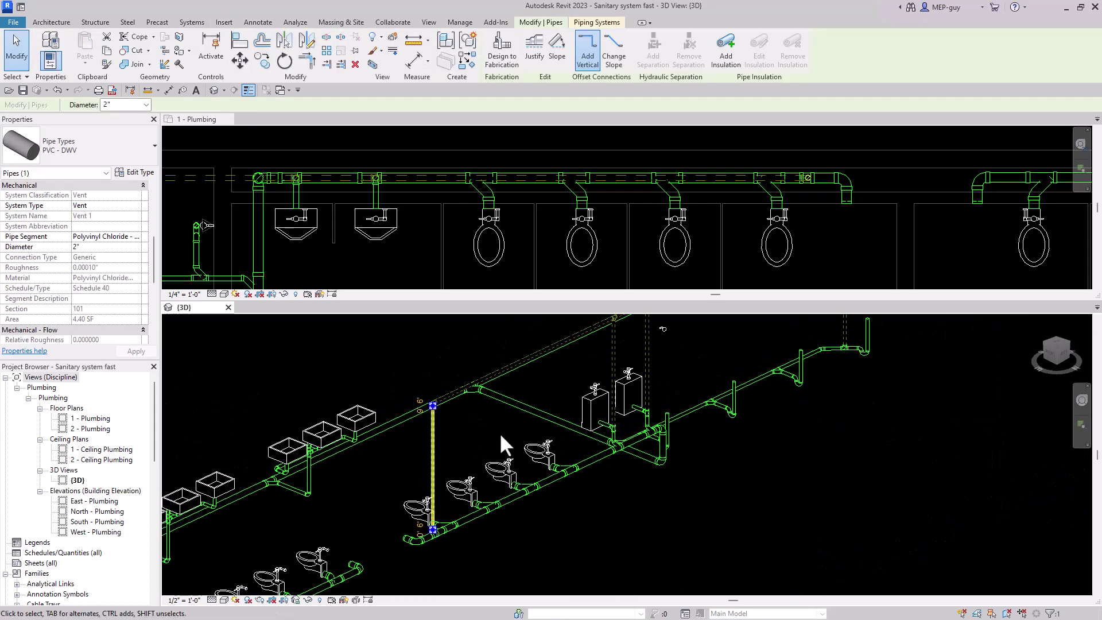
pyautogui.click(815, 144)
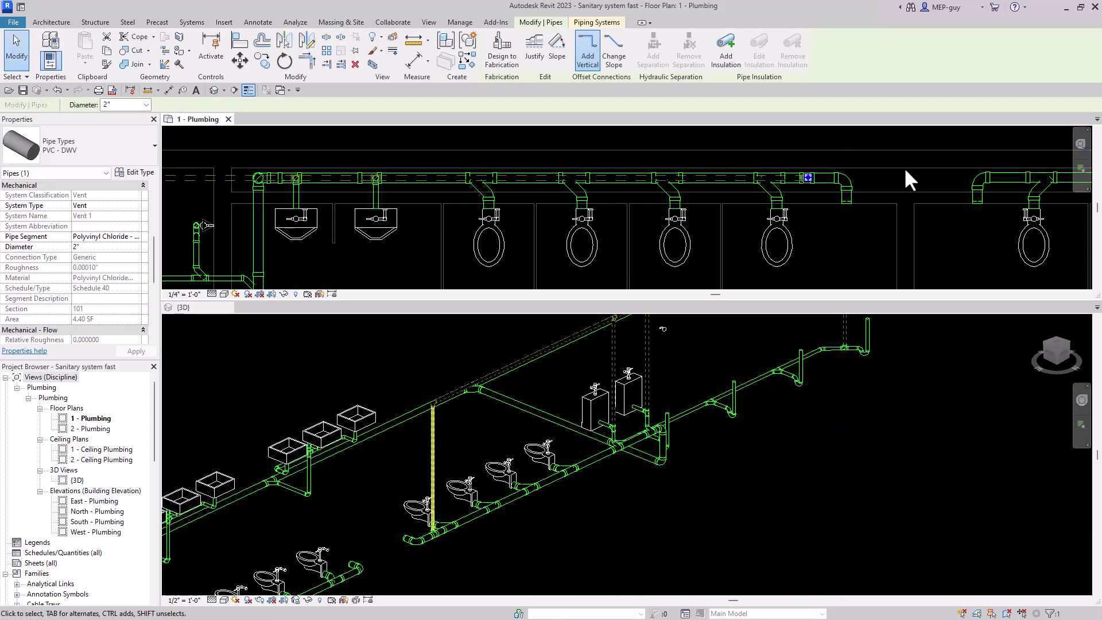
pyautogui.click(262, 60)
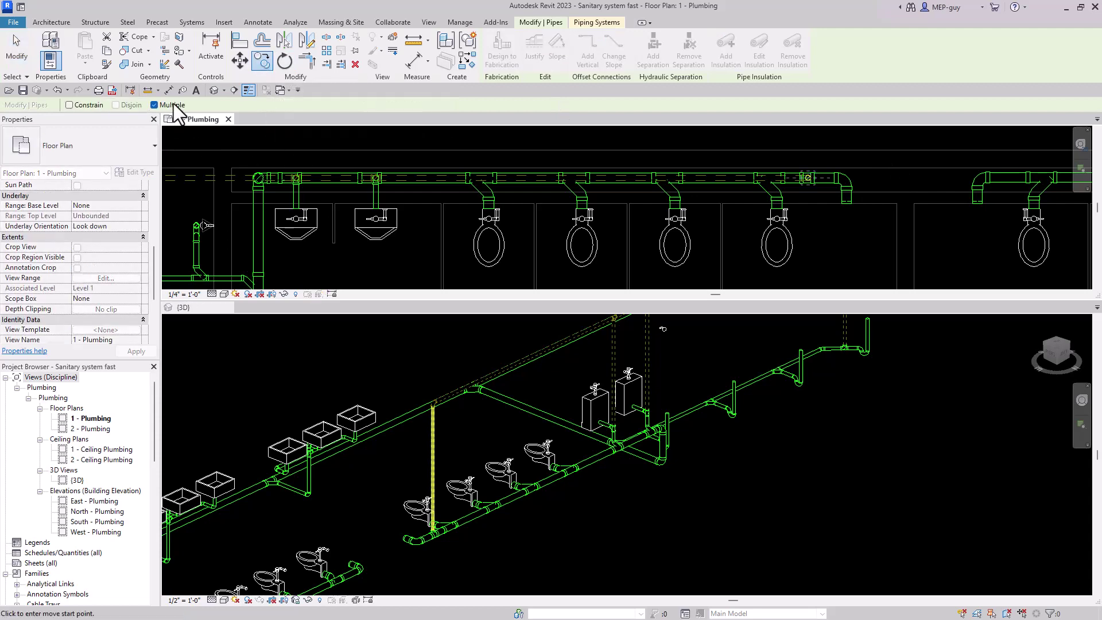
pyautogui.scroll(3, 803, 216)
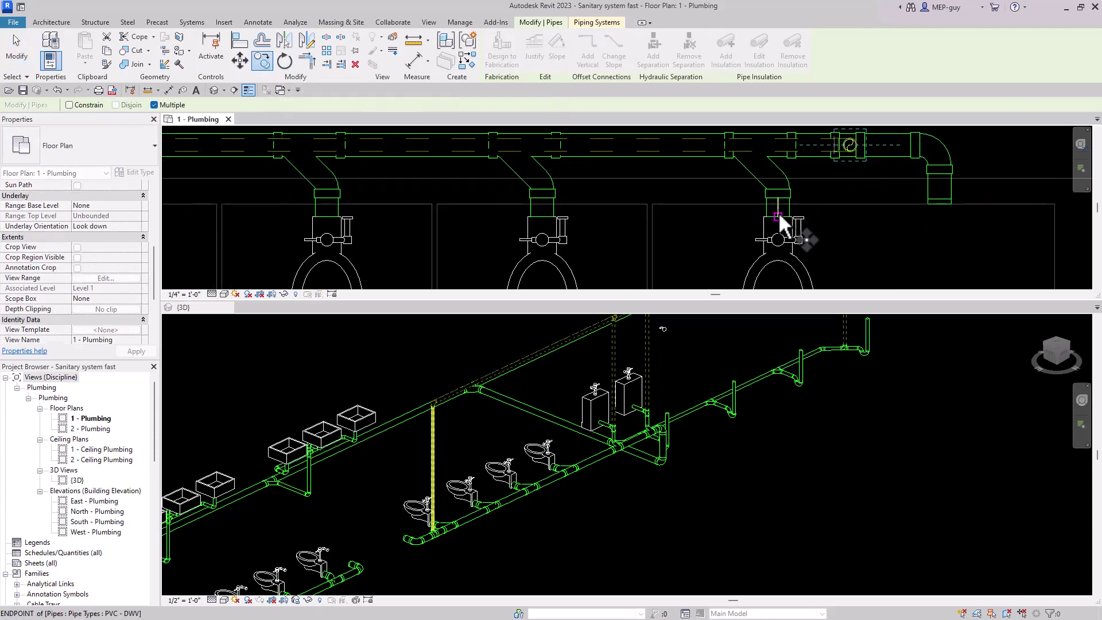
pyautogui.click(779, 218)
pyautogui.scroll(-2, 846, 218)
pyautogui.click(616, 218)
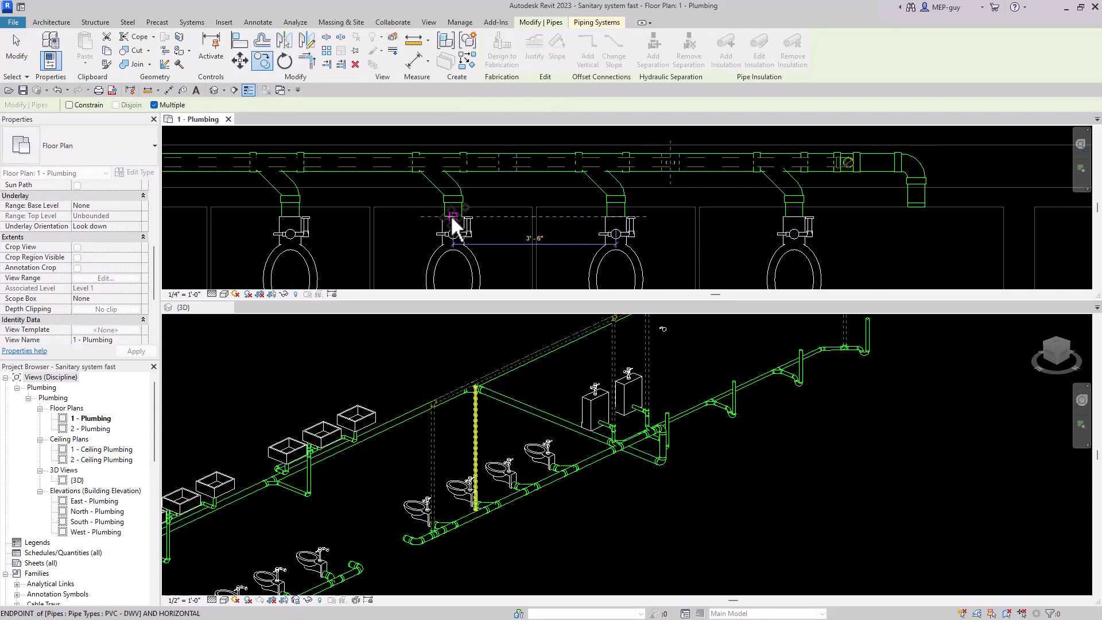
pyautogui.click(453, 217)
pyautogui.click(293, 220)
pyautogui.scroll(-3, 580, 221)
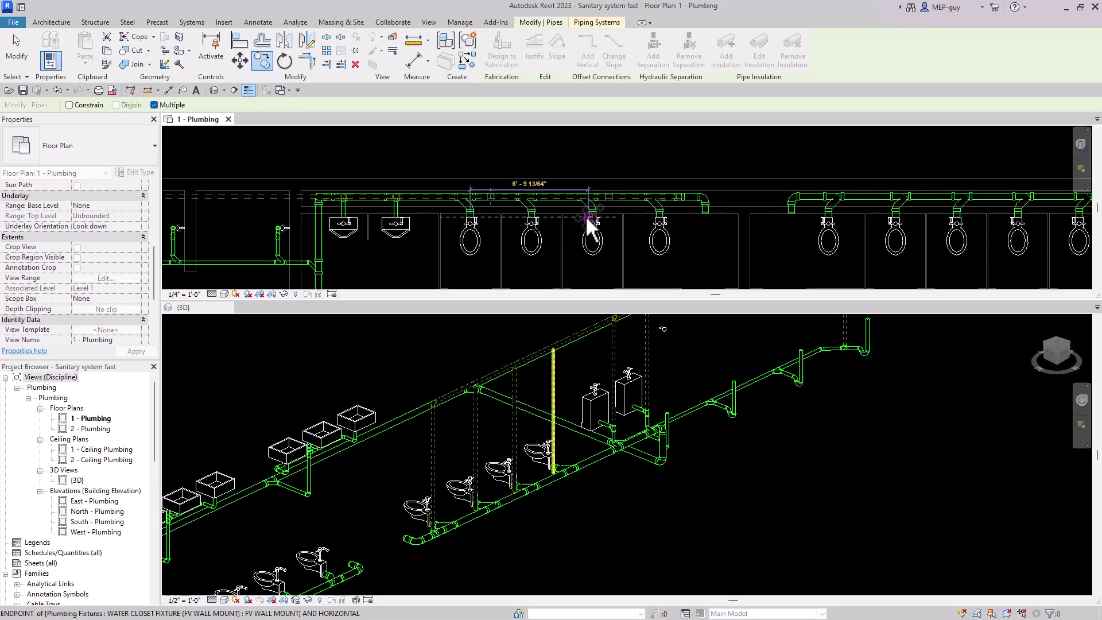
pyautogui.press('Escape')
pyautogui.press('Escape')
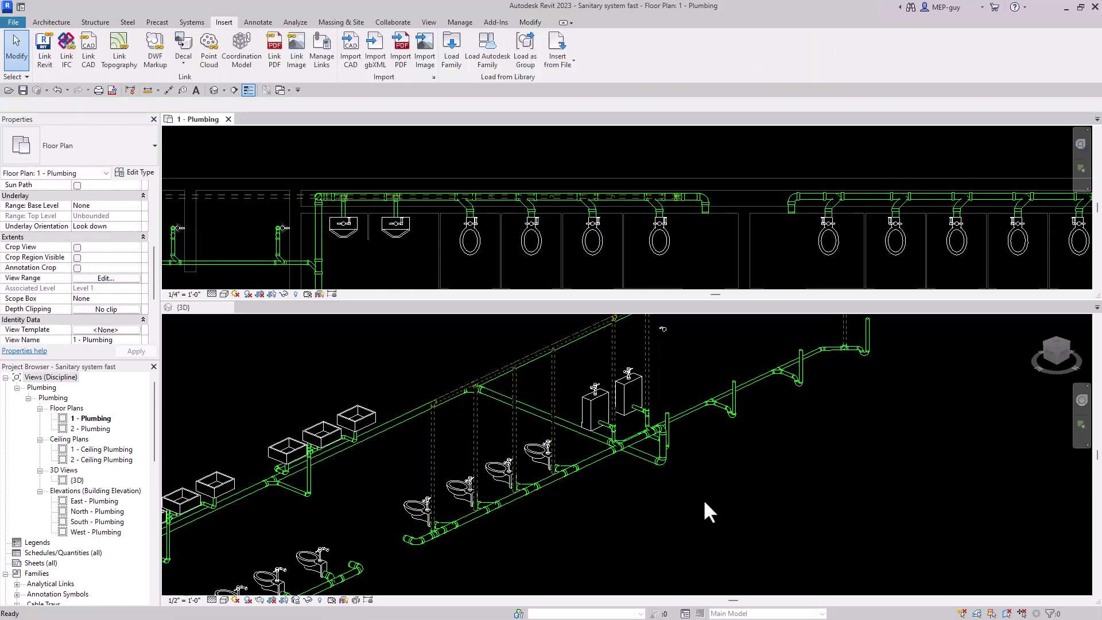
# Step: Connect the bottoms of the three copied vent risers to the drain branch behind the toilets with Trim/Extend
pyautogui.click(703, 498)
pyautogui.scroll(3, 479, 518)
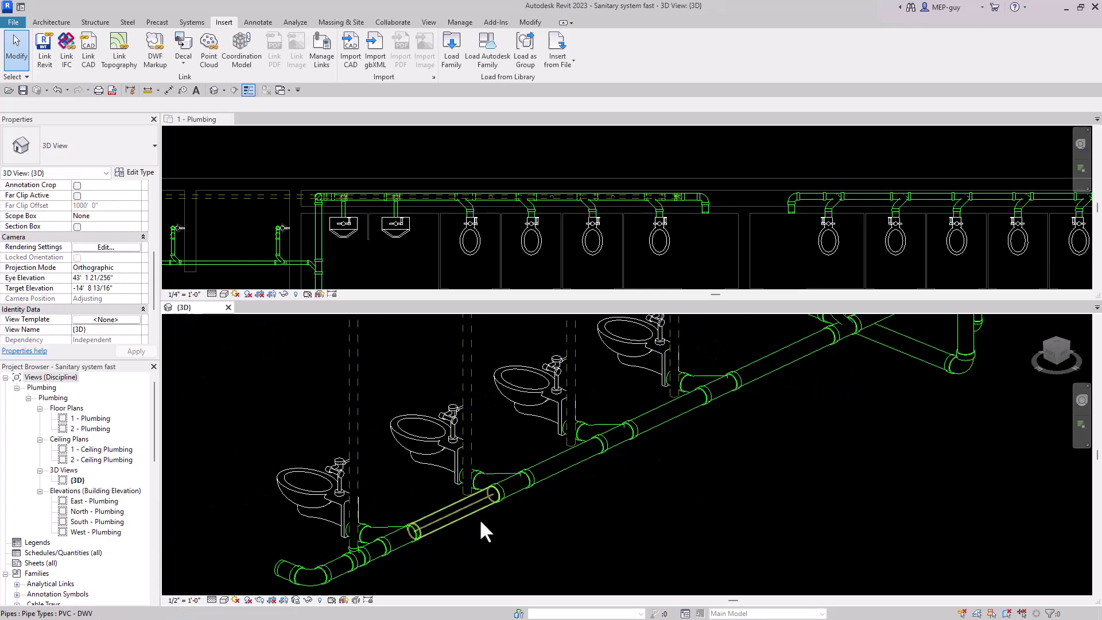
pyautogui.press('t')
pyautogui.press('r')
pyautogui.click(477, 497)
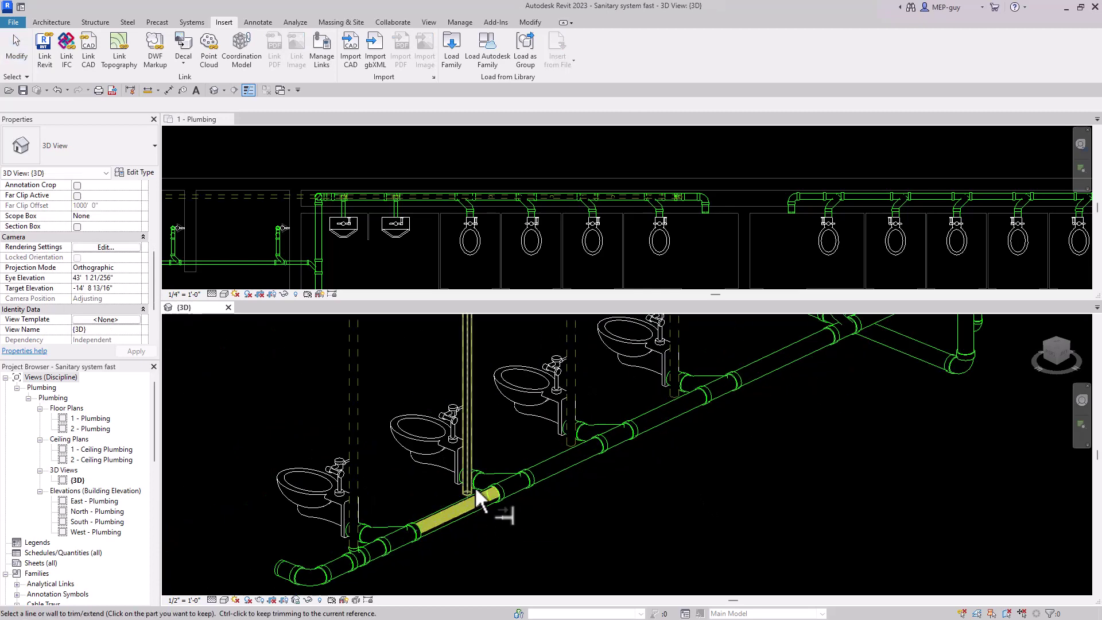
pyautogui.click(474, 485)
pyautogui.click(586, 443)
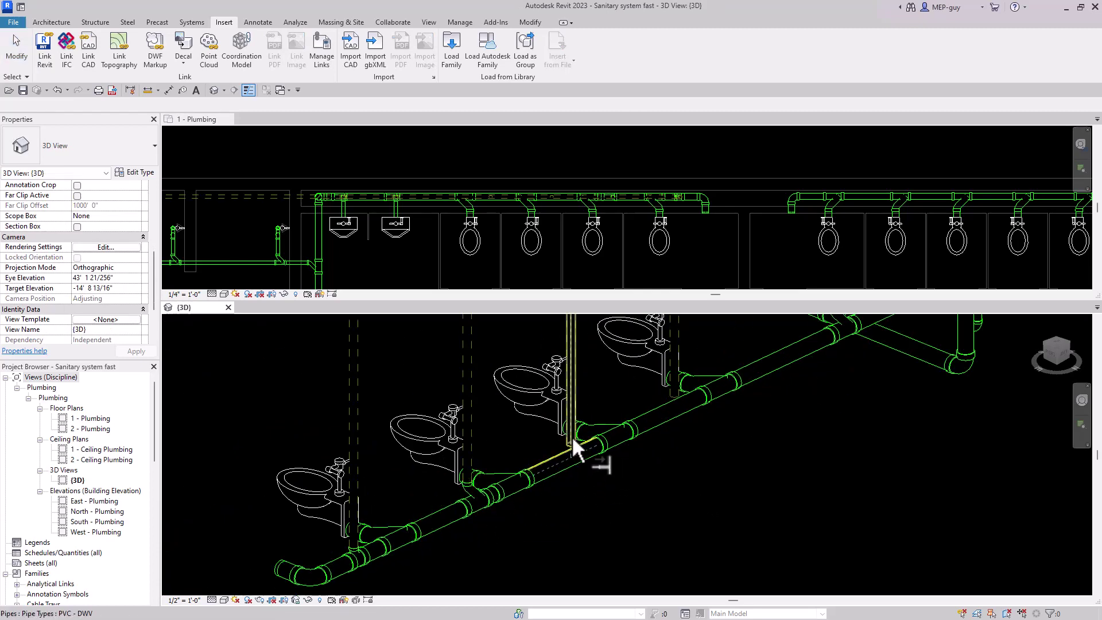
pyautogui.click(573, 438)
pyautogui.click(690, 392)
pyautogui.click(677, 387)
pyautogui.press('Escape')
# Step: Flip the vent wye fitting on the drain branch behind the toilet nearest the urinals
pyautogui.moveTo(787, 437); pyautogui.dragTo(745, 475, button='middle')
pyautogui.click(631, 436)
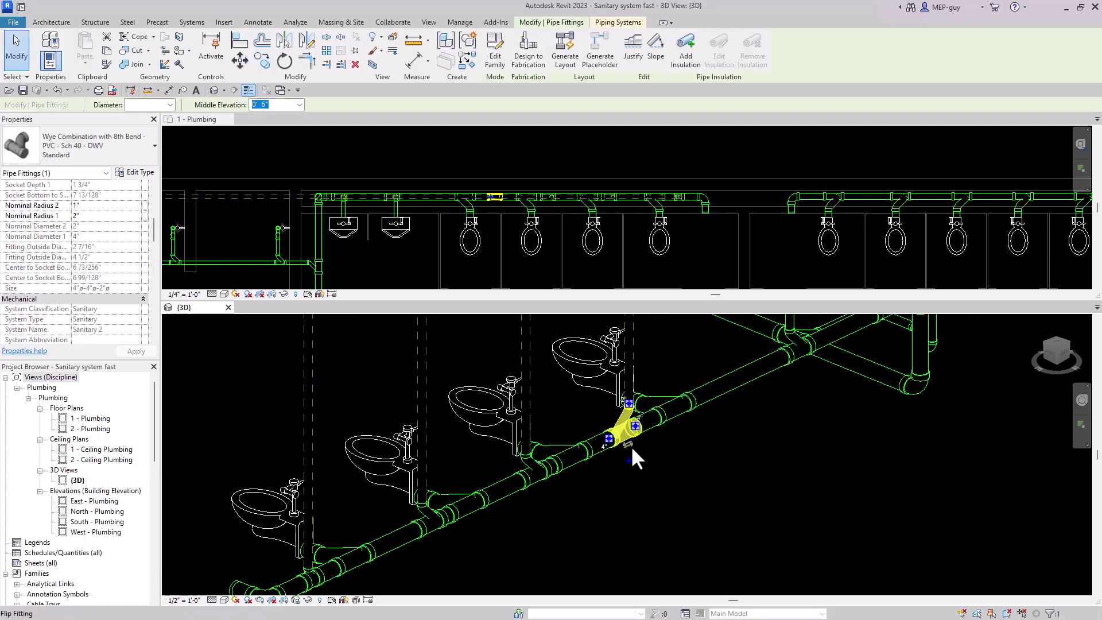
pyautogui.click(629, 444)
pyautogui.press('Escape')
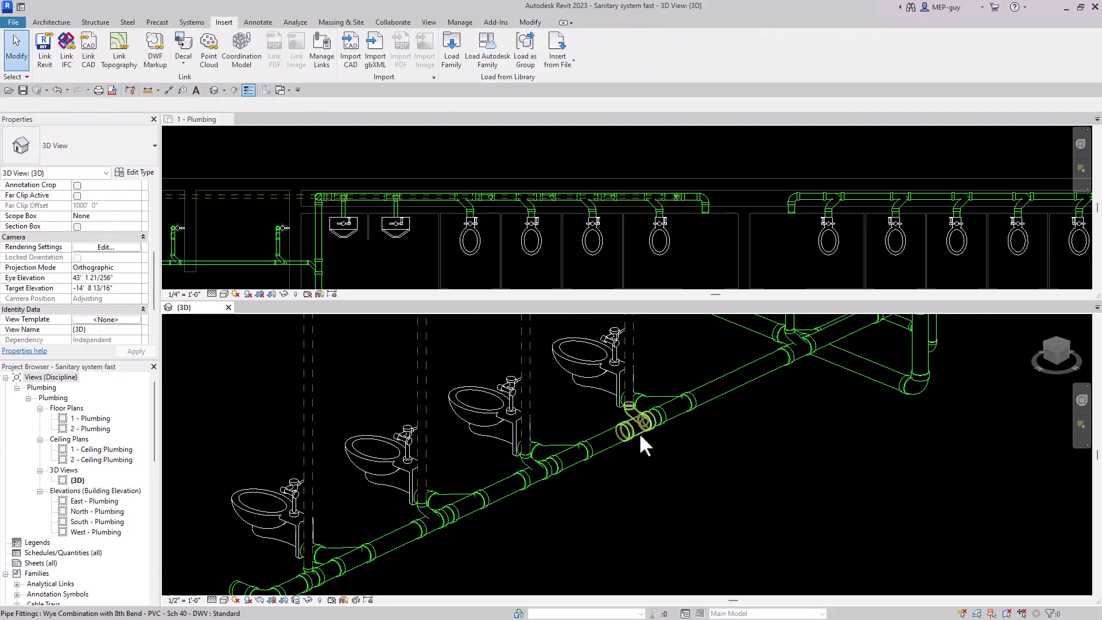
# Step: Change the three wye fittings under the copied vent risers to Tee Reducing Sanitary - PVC - Sch 40 - DWV, type Standard
pyautogui.click(639, 432)
pyautogui.keyDown('ctrl'); pyautogui.click(531, 482); pyautogui.keyUp('ctrl')
pyautogui.keyDown('ctrl'); pyautogui.click(432, 529); pyautogui.keyUp('ctrl')
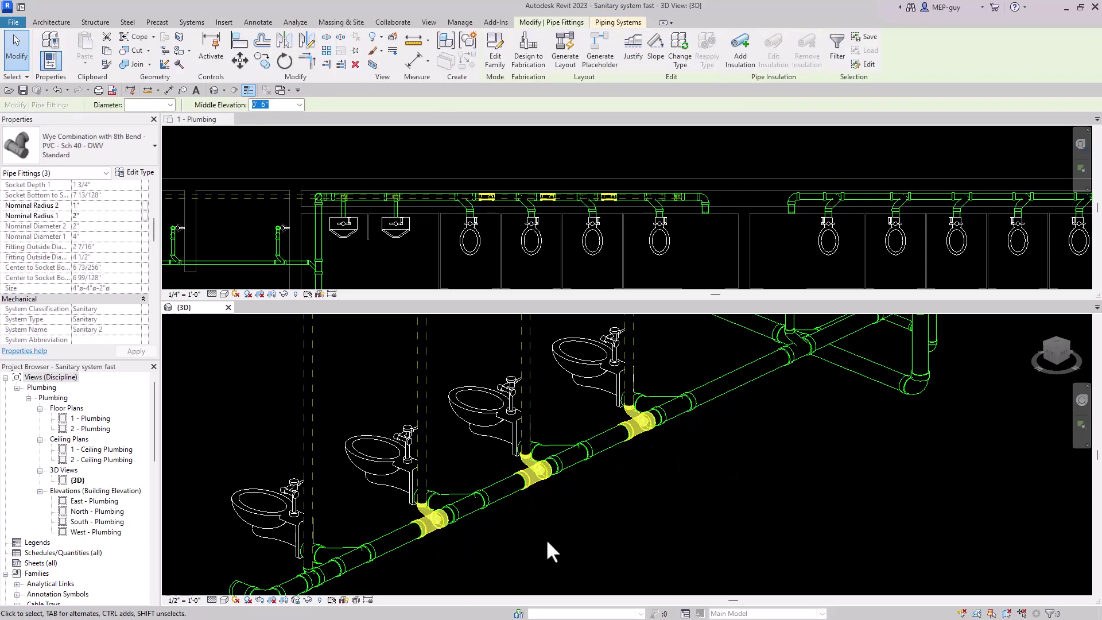
pyautogui.click(71, 161)
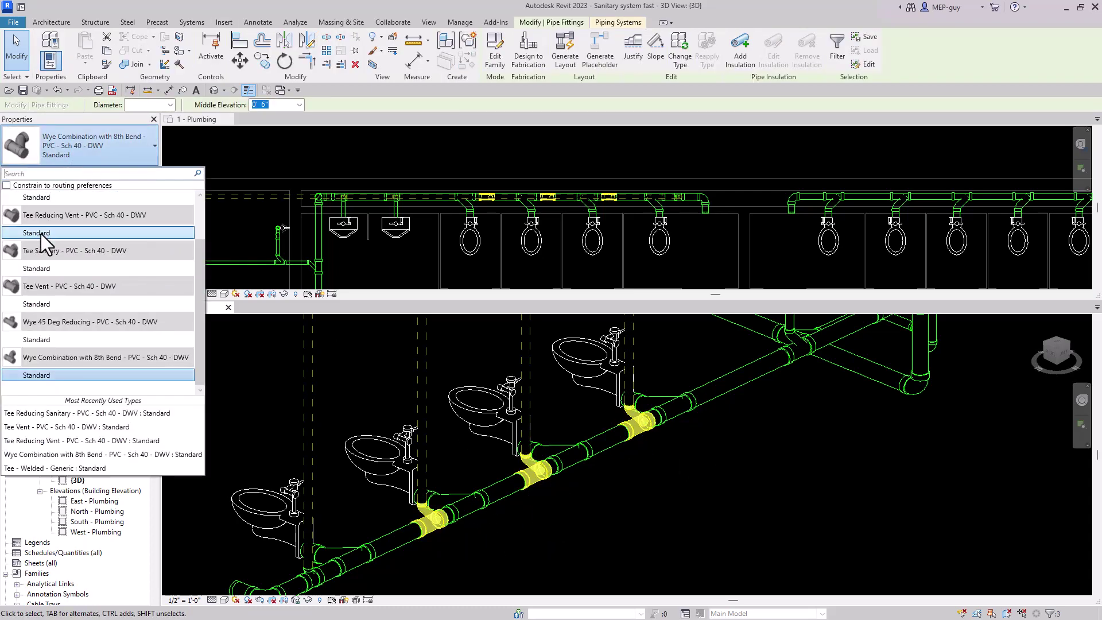
pyautogui.moveTo(43, 233)
pyautogui.scroll(1, 45, 269)
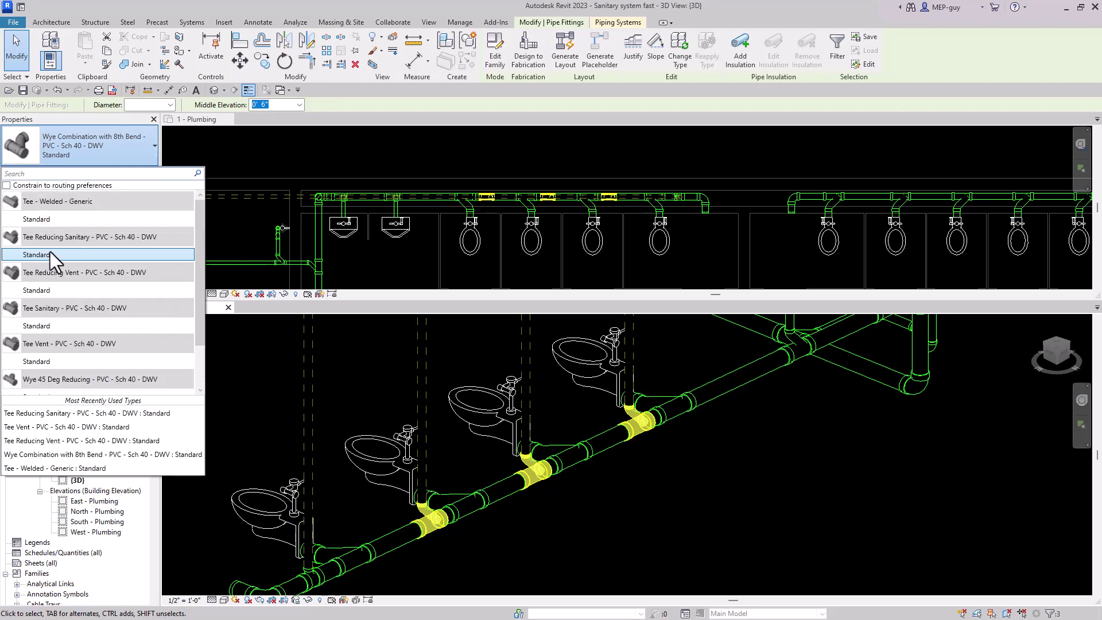
pyautogui.click(51, 254)
pyautogui.click(675, 508)
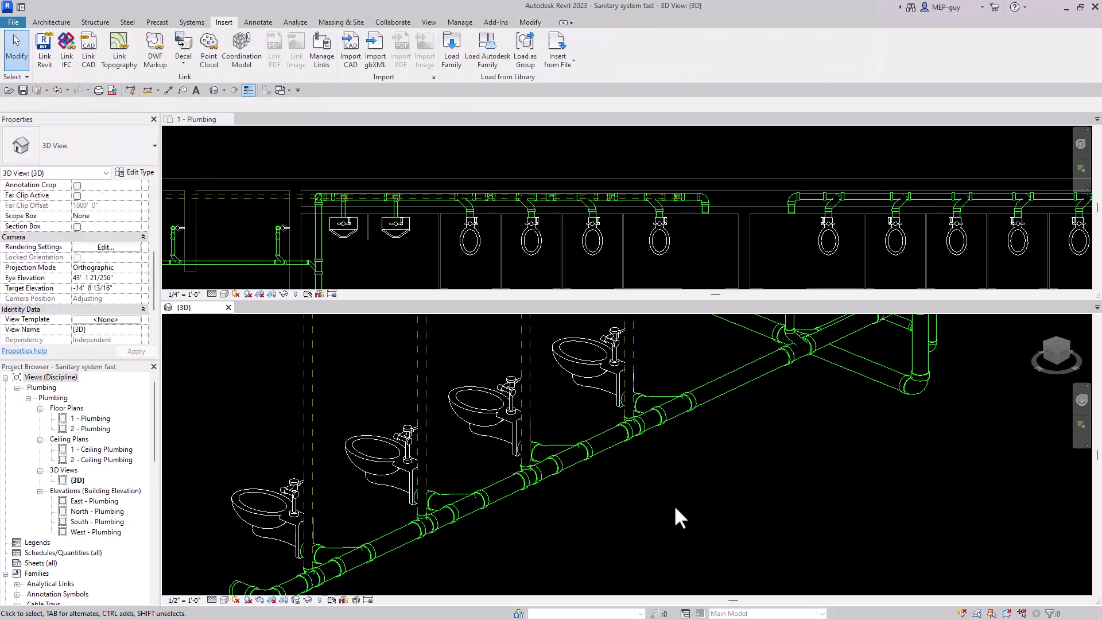
# Step: Nudge the four toilet vent risers together to the left in the floor plan, closer to the toilet drain connections
pyautogui.moveTo(675, 508); pyautogui.dragTo(703, 507, button='middle')
pyautogui.scroll(3, 634, 182)
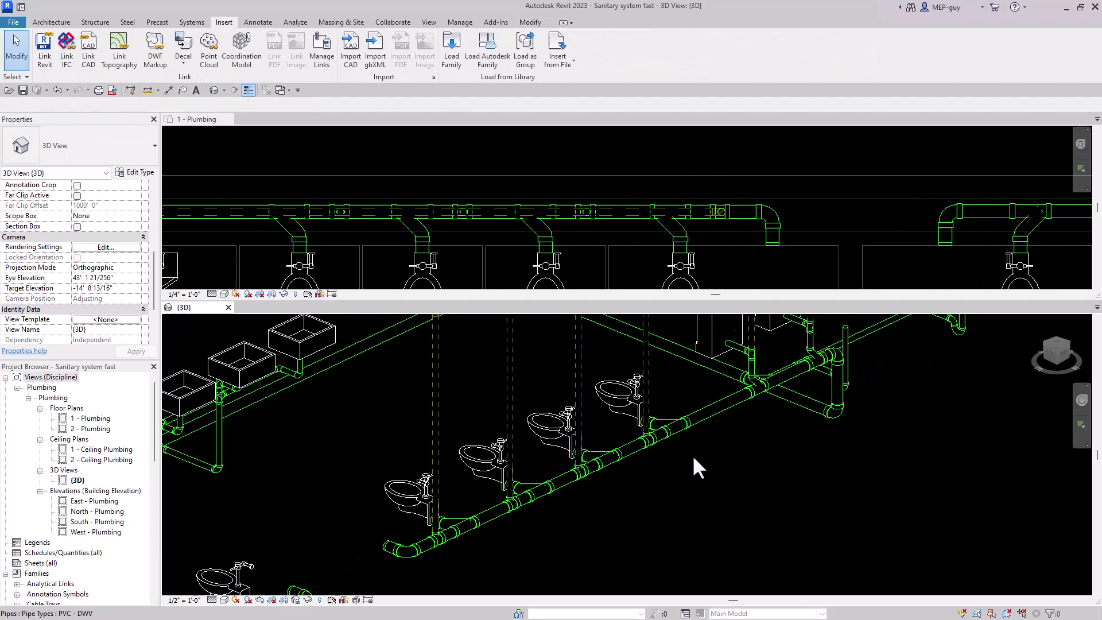
pyautogui.click(648, 349)
pyautogui.keyDown('ctrl'); pyautogui.click(578, 367); pyautogui.keyUp('ctrl')
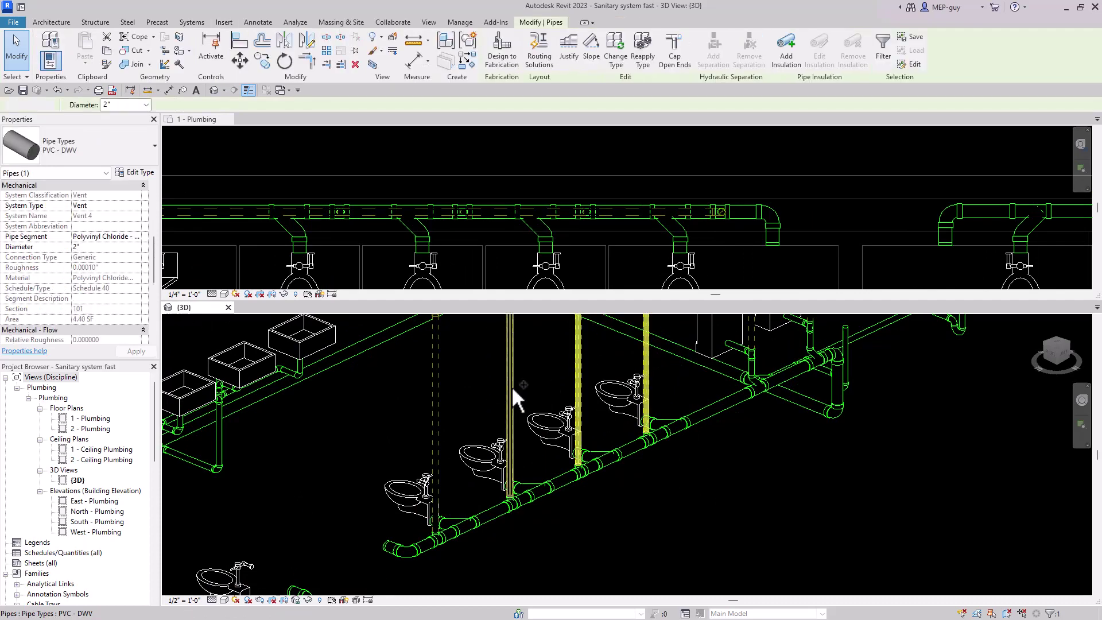
pyautogui.keyDown('ctrl'); pyautogui.click(511, 385); pyautogui.keyUp('ctrl')
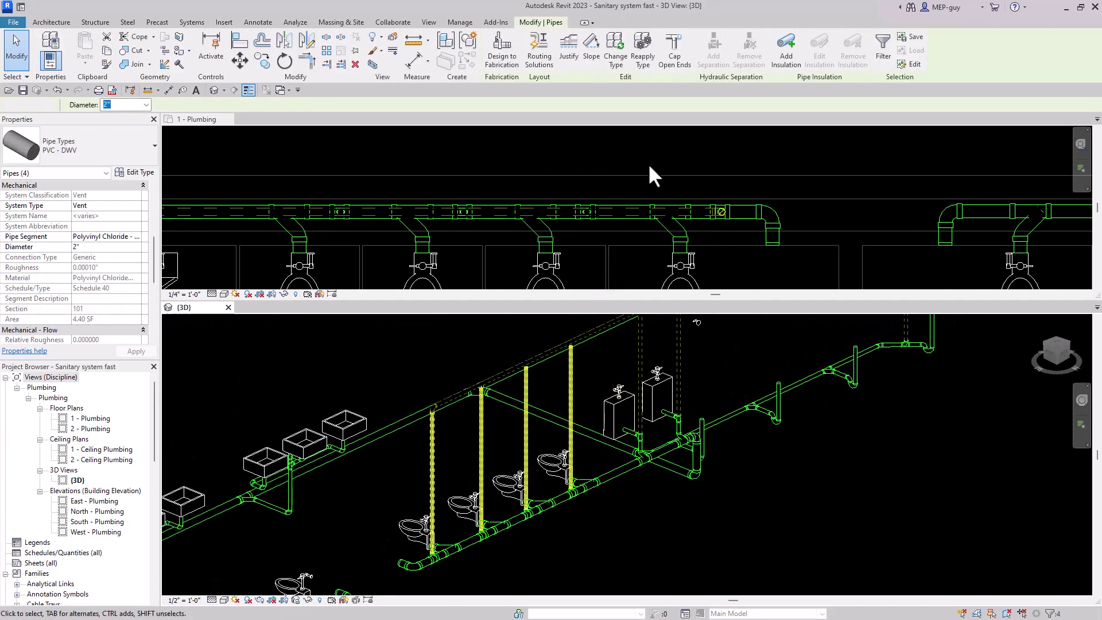
pyautogui.click(677, 165)
pyautogui.scroll(-2, 886, 185)
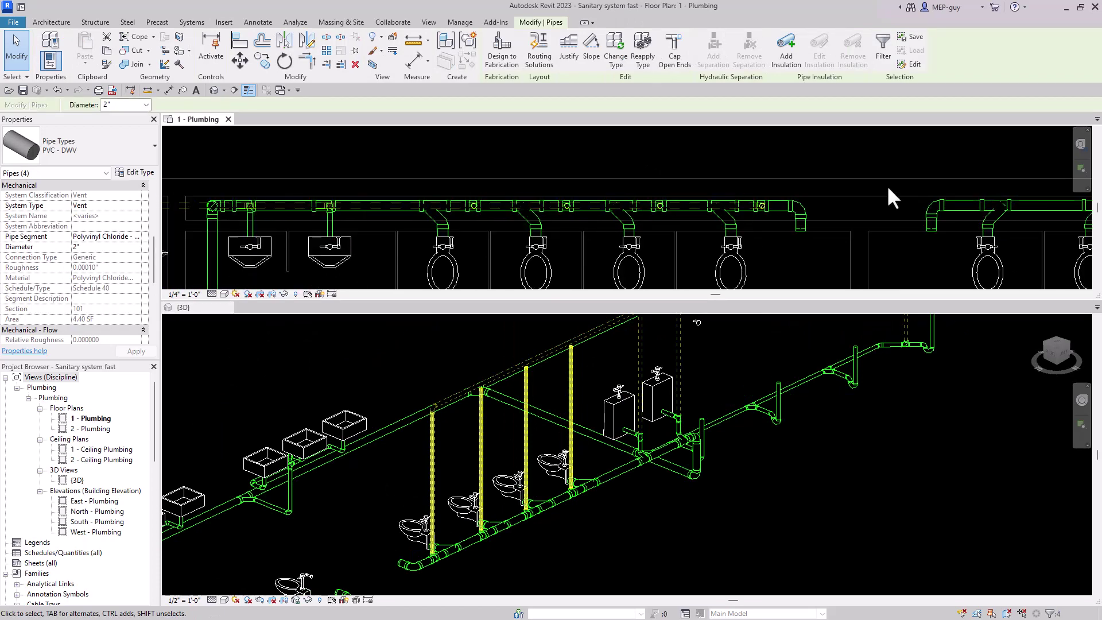
pyautogui.press('Left')
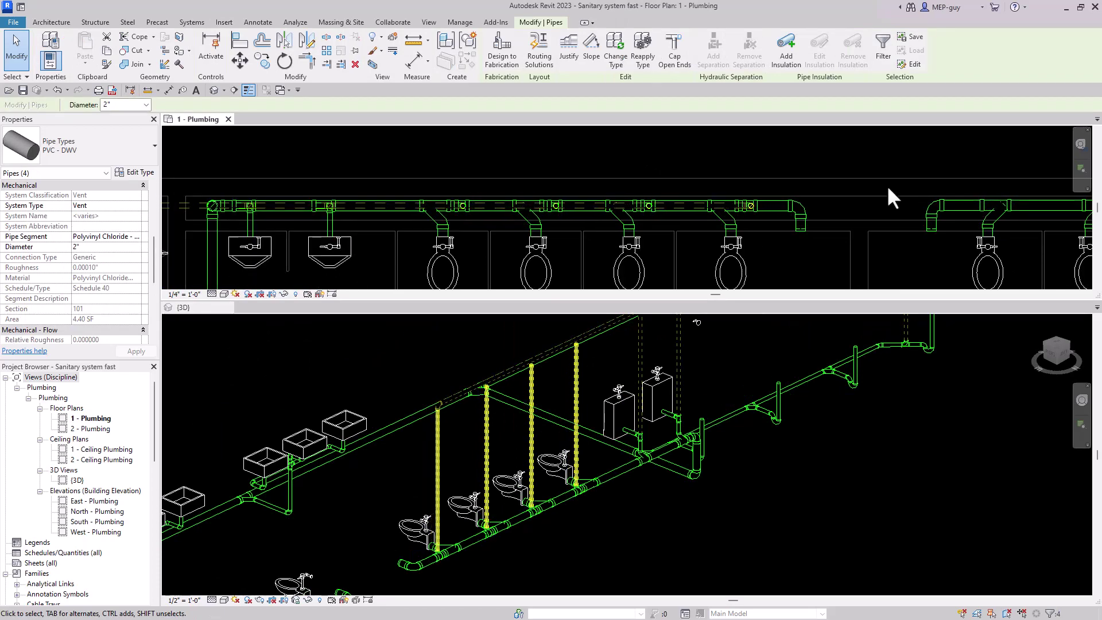
pyautogui.press('Left')
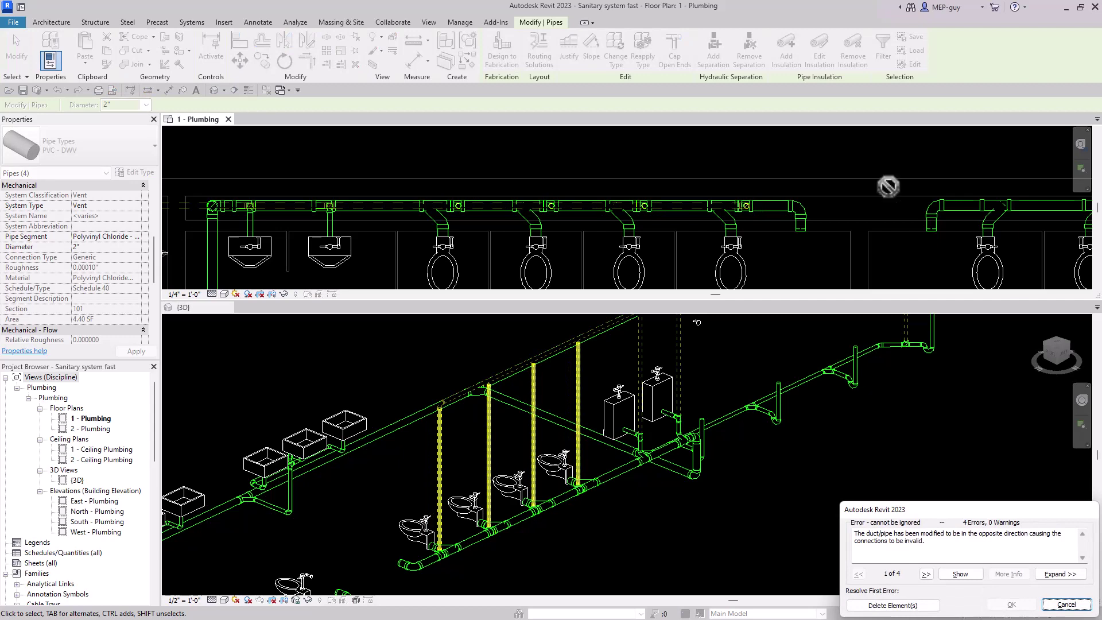
pyautogui.click(1065, 604)
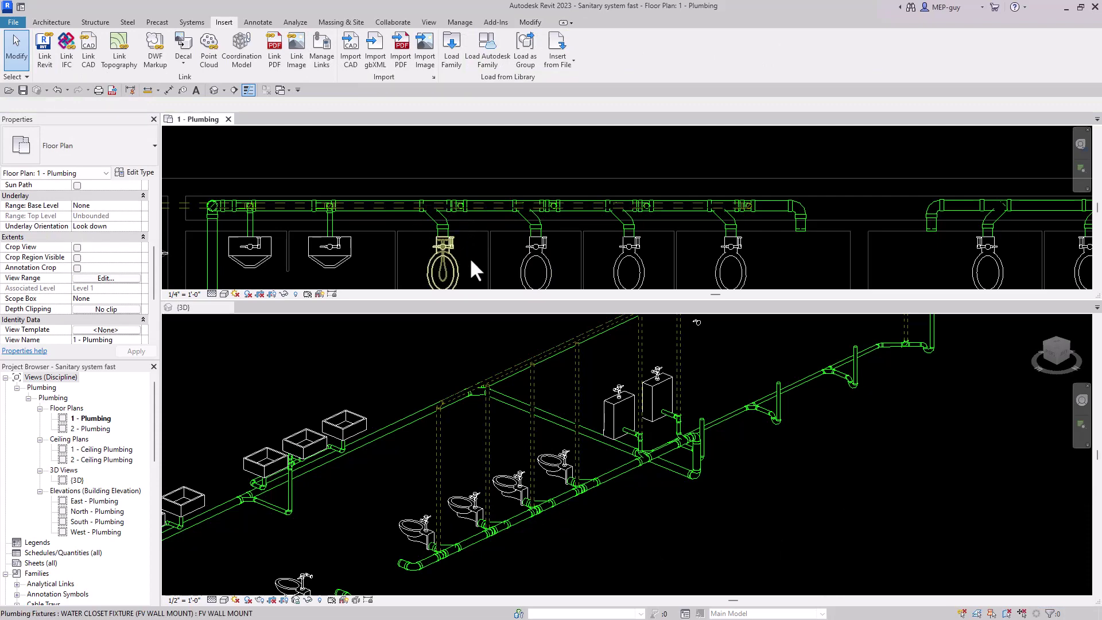
# Step: Connect the tops of the three copied toilet vent risers to the overhead vent pipe with Trim/Extend
pyautogui.click(495, 539)
pyautogui.keyDown('shift'); pyautogui.moveTo(498, 429); pyautogui.dragTo(531, 358, button='middle'); pyautogui.keyUp('shift')
pyautogui.scroll(2, 531, 358)
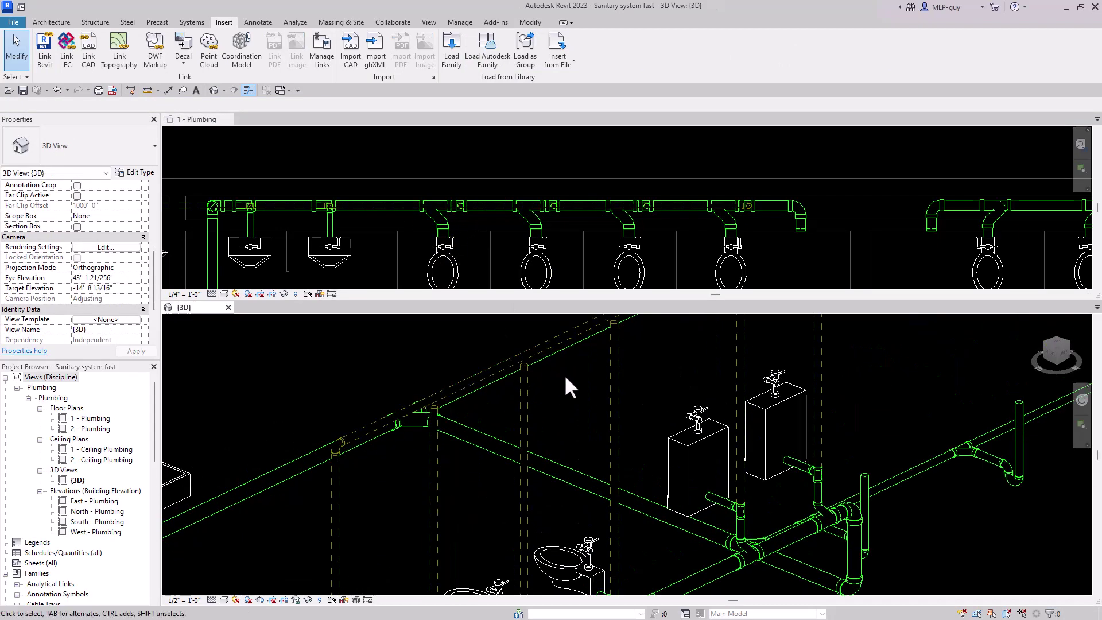
pyautogui.click(508, 370)
pyautogui.keyDown('shift'); pyautogui.moveTo(597, 389); pyautogui.dragTo(649, 388, button='middle'); pyautogui.keyUp('shift')
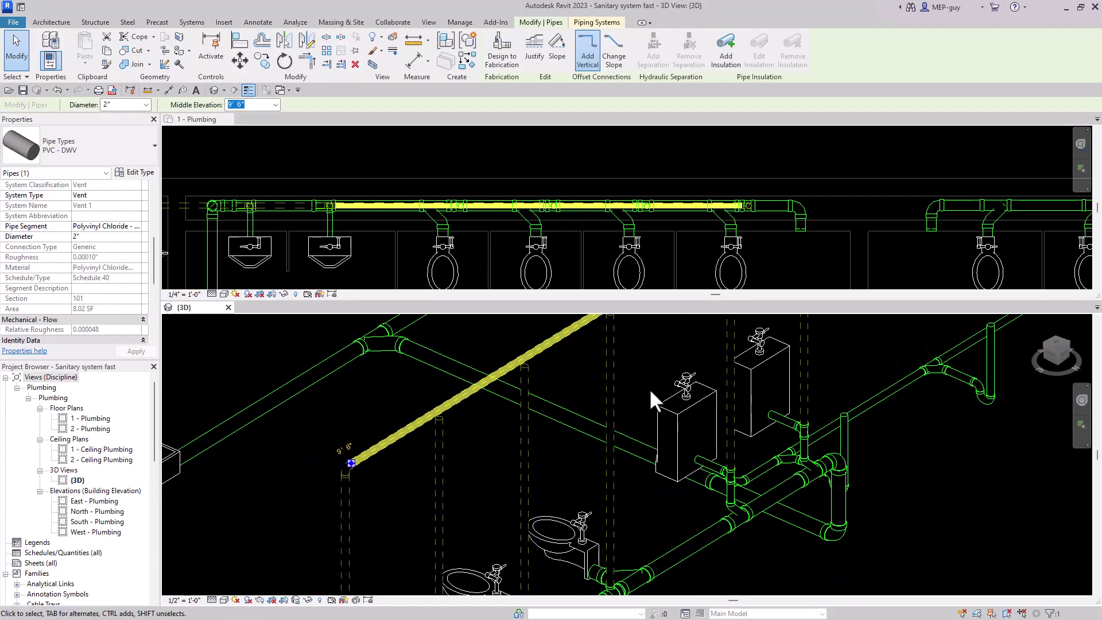
pyautogui.press('Escape')
pyautogui.moveTo(490, 421); pyautogui.dragTo(566, 425, button='middle')
pyautogui.scroll(4, 549, 373)
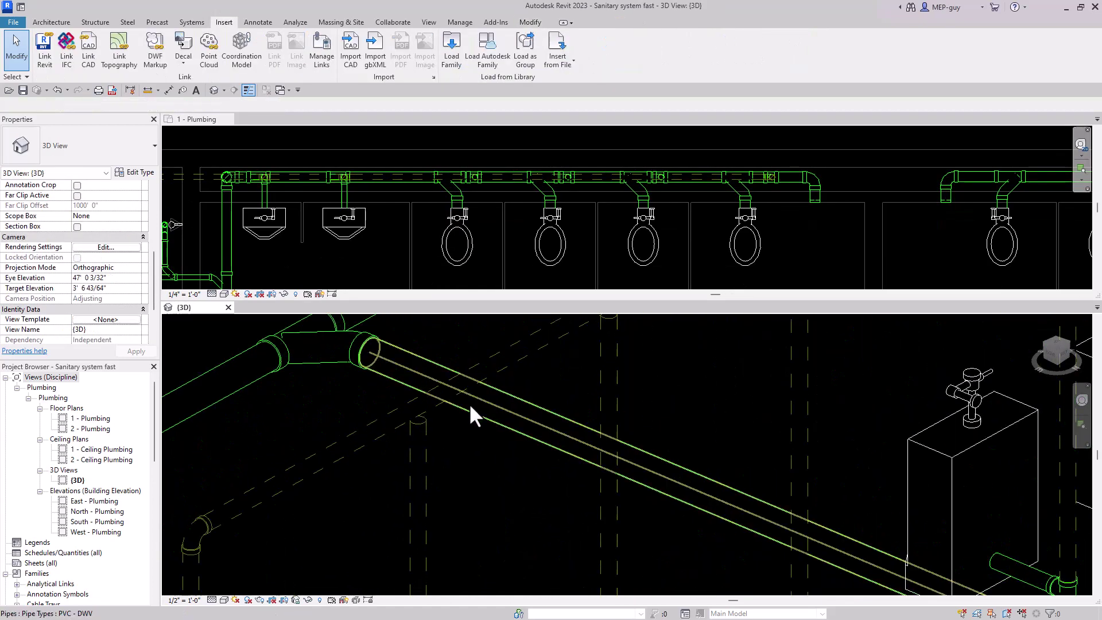
pyautogui.scroll(-4, 441, 408)
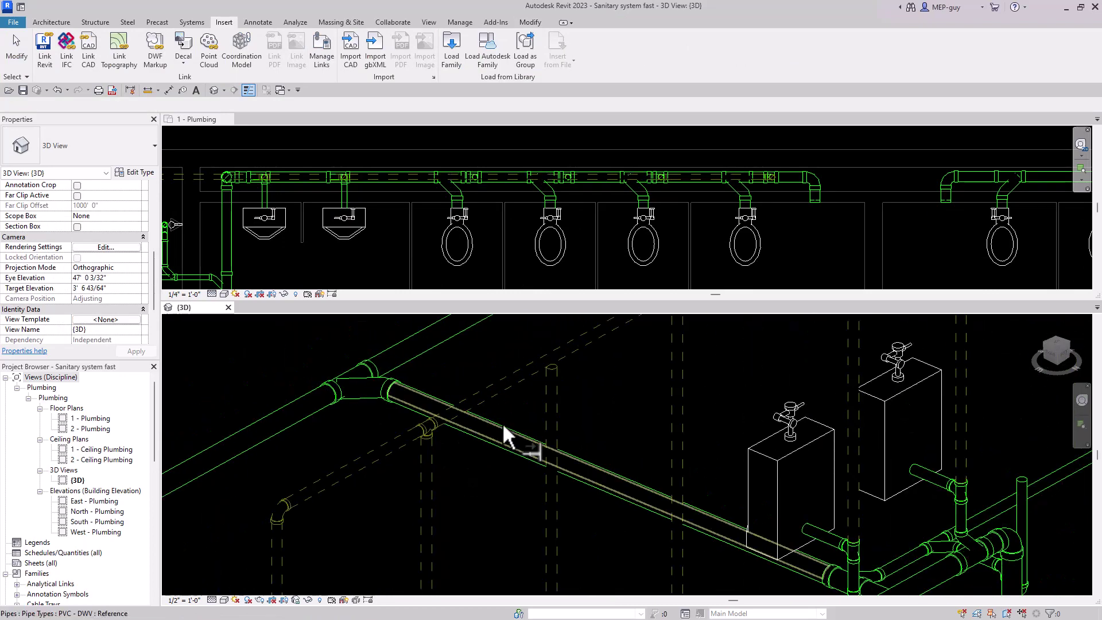
pyautogui.scroll(-5, 555, 396)
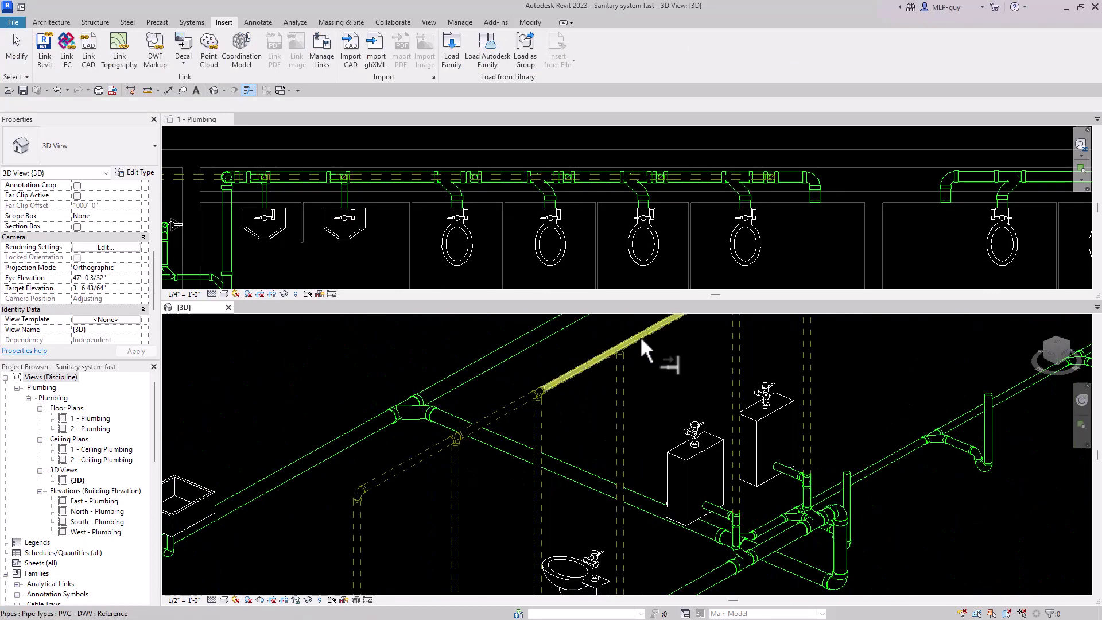
# Step: Examine the vented row of four toilets and the drain fittings along the separate row of six toilets
pyautogui.moveTo(640, 545); pyautogui.dragTo(600, 528, button='middle')
pyautogui.scroll(-2, 652, 437)
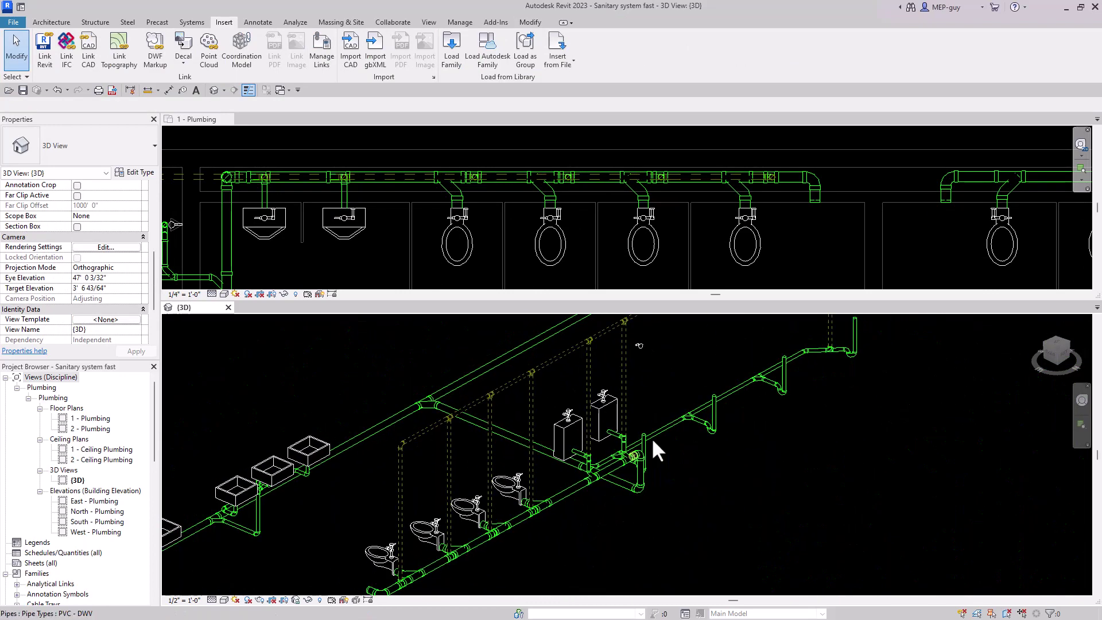
pyautogui.moveTo(692, 487); pyautogui.dragTo(702, 473, button='middle')
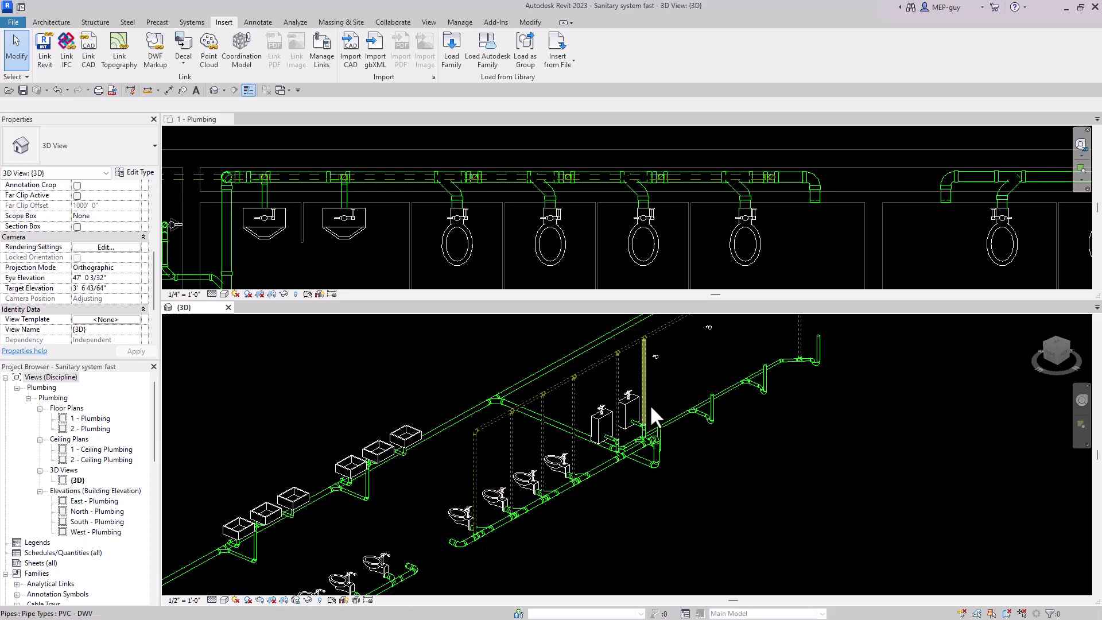
pyautogui.scroll(-4, 649, 404)
pyautogui.scroll(5, 536, 487)
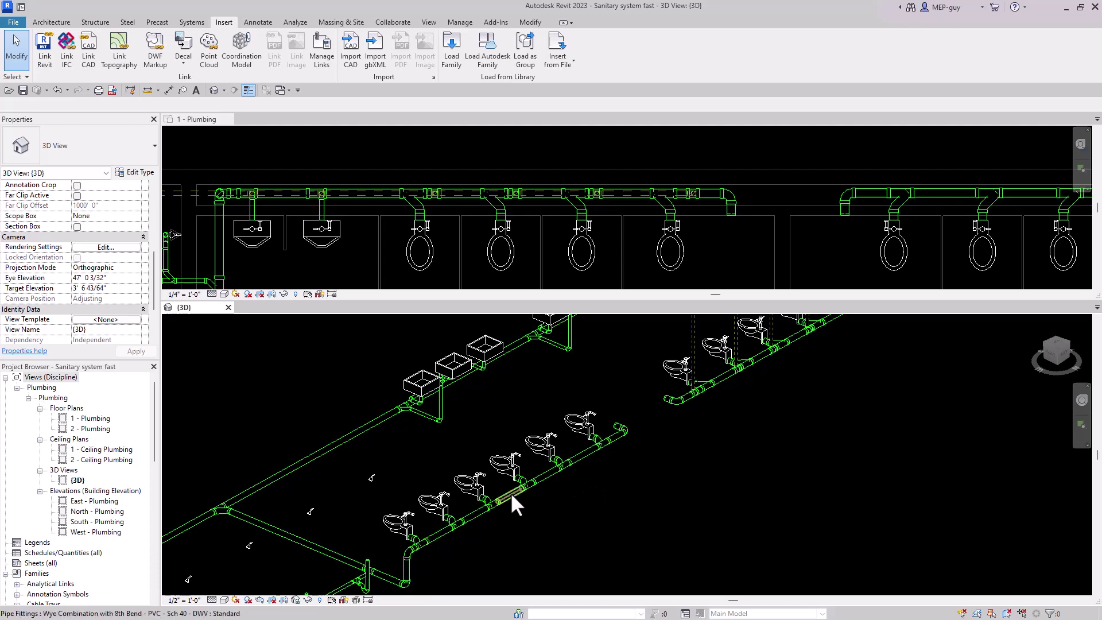
pyautogui.moveTo(752, 454); pyautogui.dragTo(583, 539, button='middle')
pyautogui.scroll(3, 577, 448)
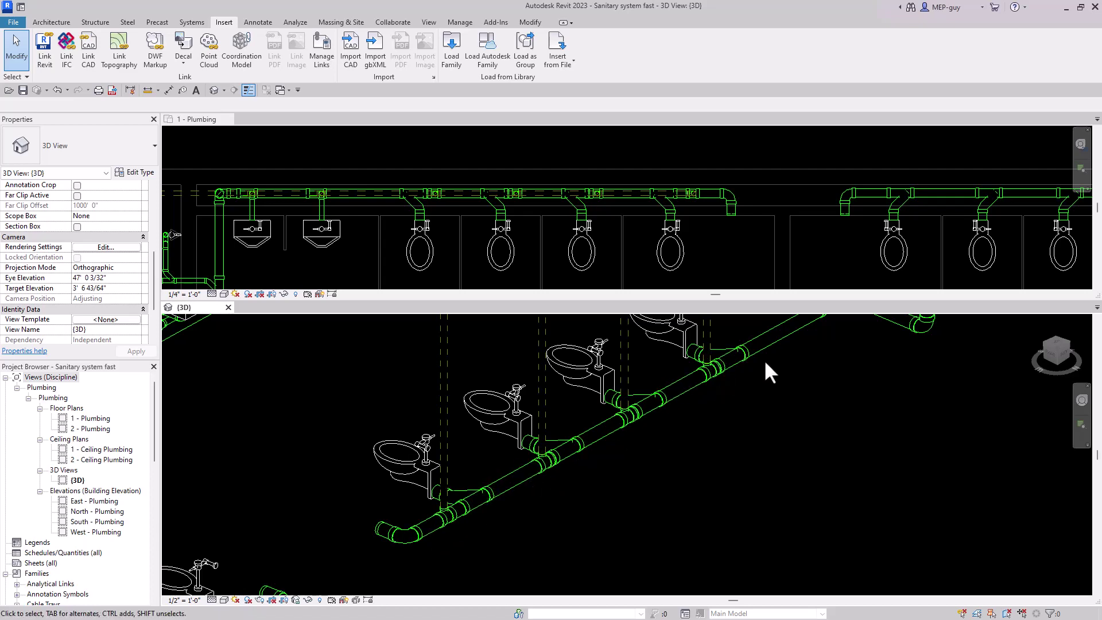
pyautogui.scroll(-5, 763, 361)
pyautogui.moveTo(570, 505); pyautogui.dragTo(592, 482, button='middle')
pyautogui.scroll(3, 536, 461)
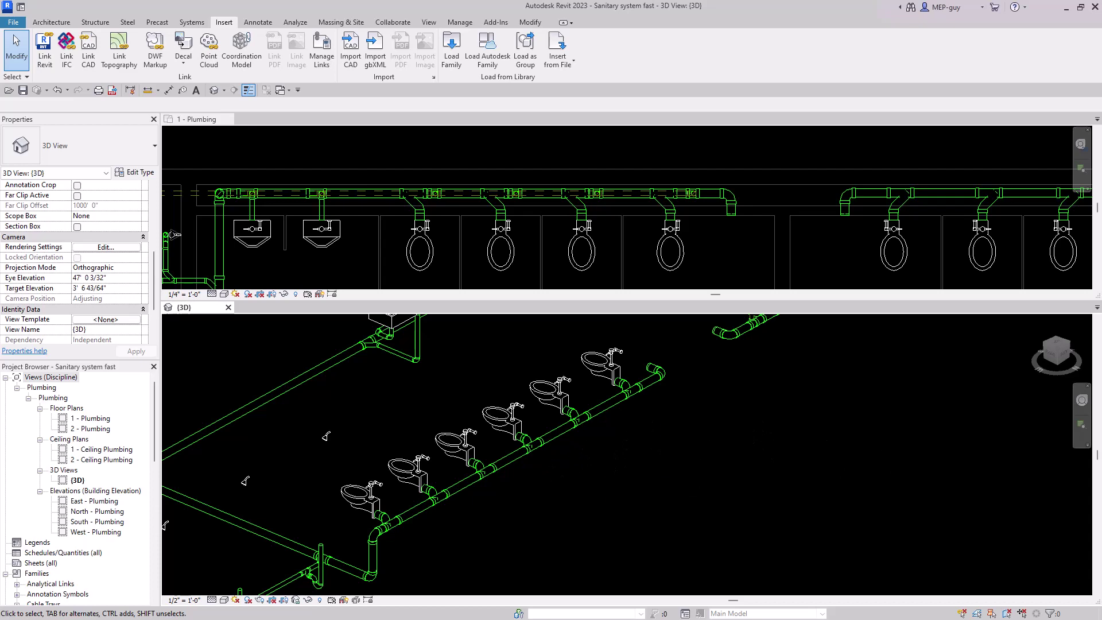
# Step: Load the MEP CARRIER FITTING FLOW TO RIGHT family from the MEP GUY folder, placing one instance in the 3D view and deleting it
pyautogui.moveTo(1101, 235); pyautogui.dragTo(723, 204)
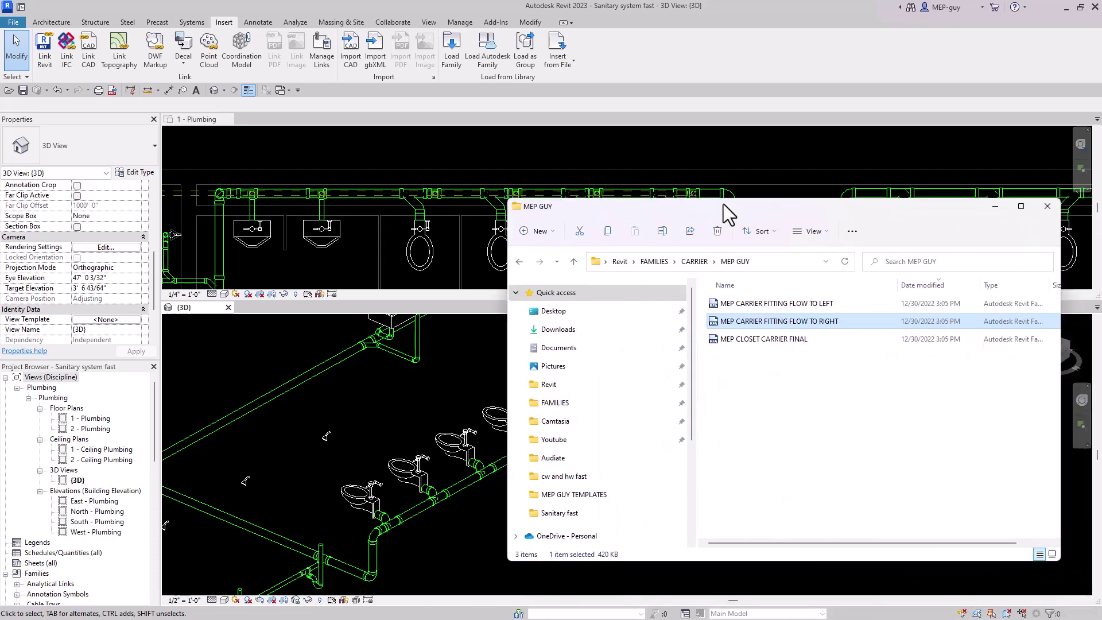
pyautogui.moveTo(807, 322); pyautogui.dragTo(475, 383)
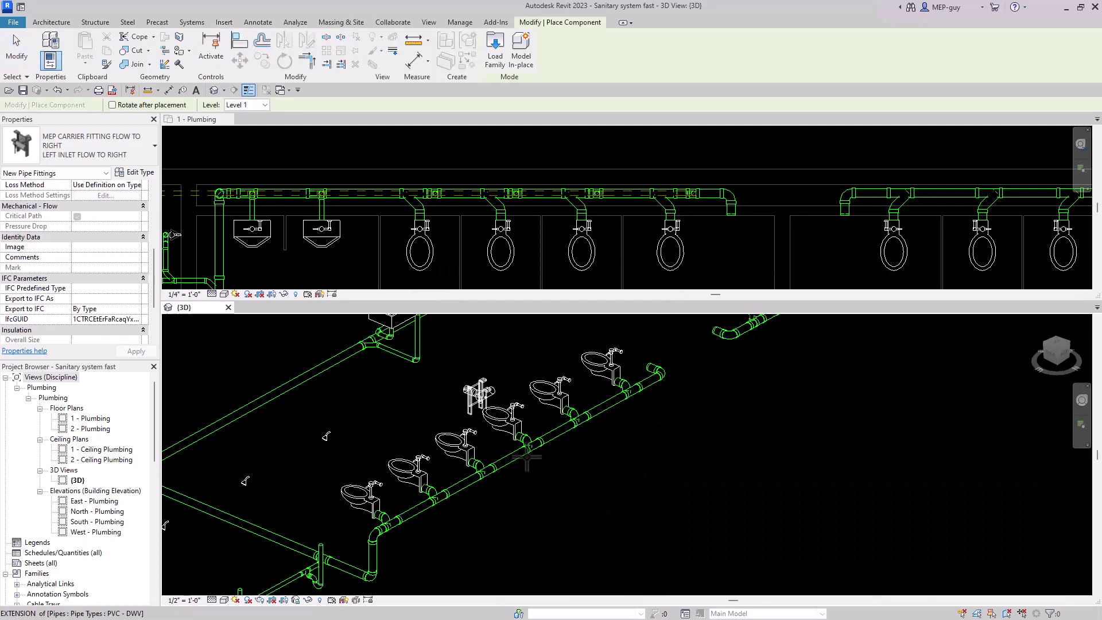
pyautogui.click(614, 469)
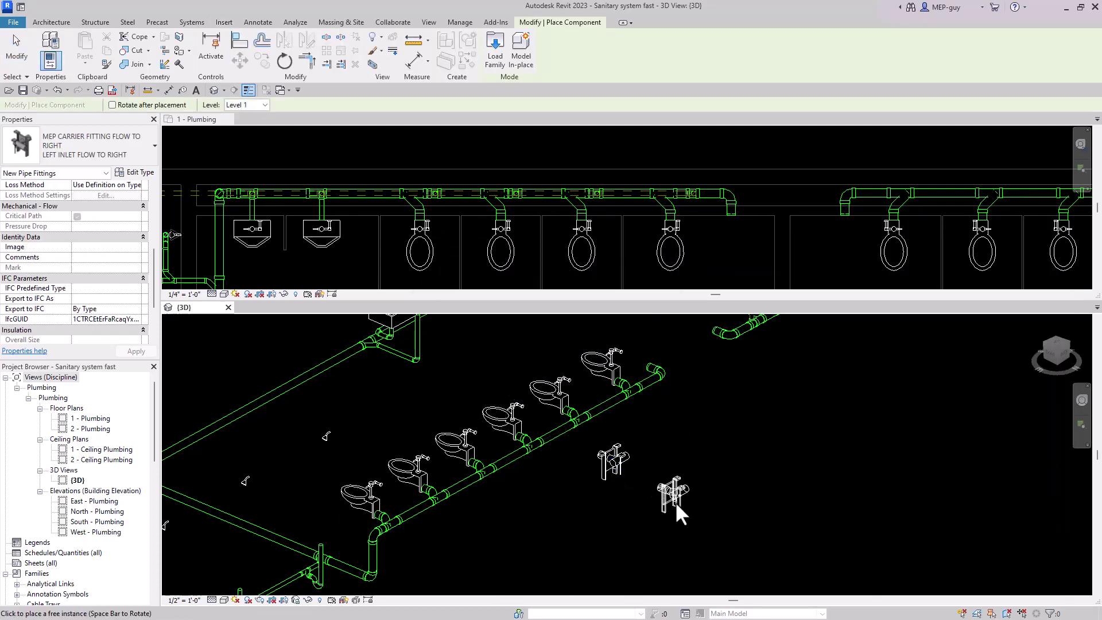
pyautogui.press('Escape')
pyautogui.click(619, 462)
pyautogui.press('Delete')
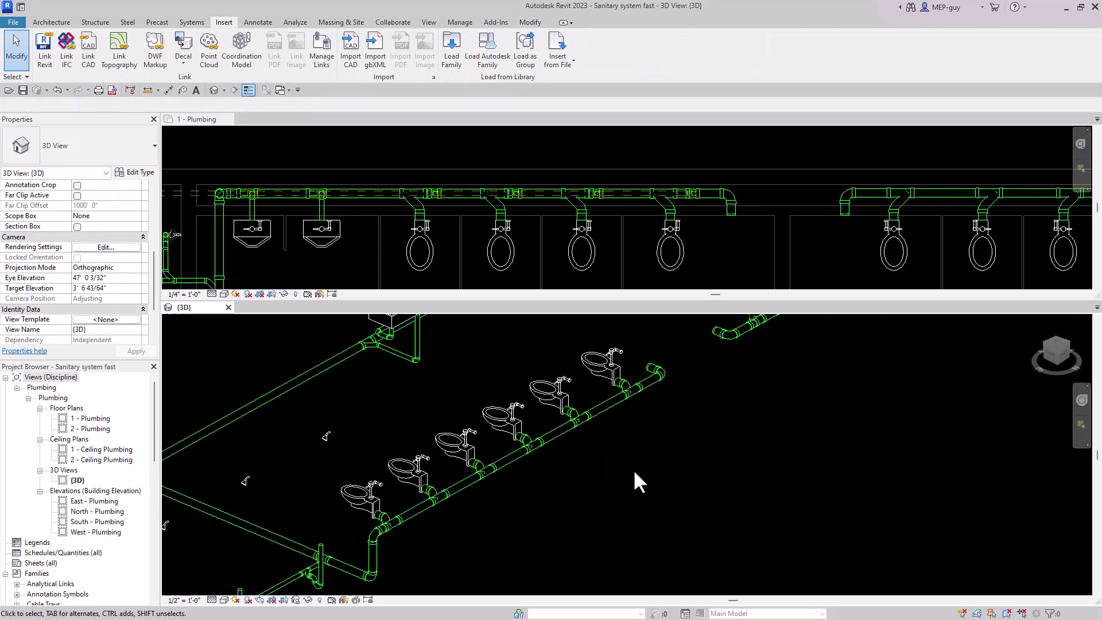
# Step: Filter the six toilets' drain wyes from the pipes and change them to MEP CARRIER FITTING FLOW TO RIGHT, type LEFT INLET FLOW TO RIGHT
pyautogui.click(545, 157)
pyautogui.scroll(-3, 268, 204)
pyautogui.scroll(5, 808, 201)
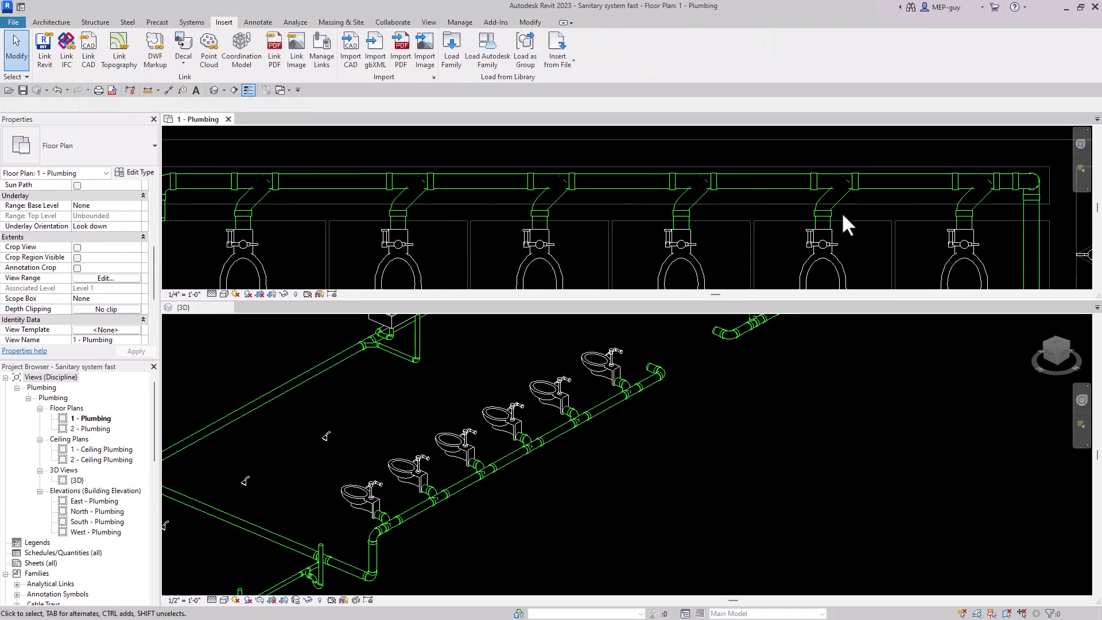
pyautogui.scroll(-2, 573, 195)
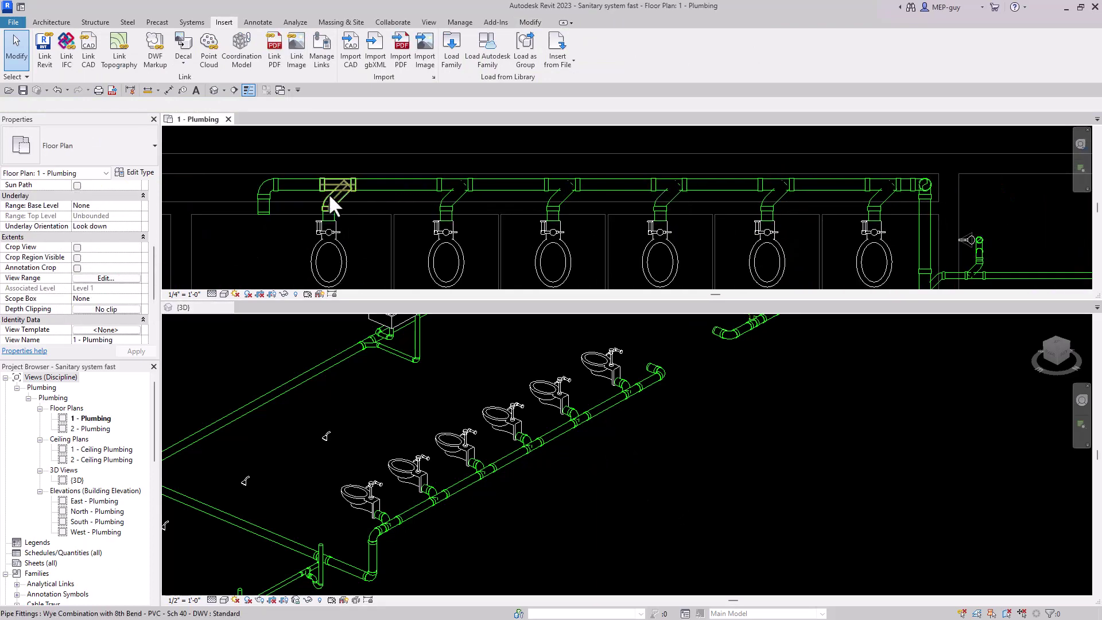
pyautogui.moveTo(299, 134); pyautogui.dragTo(904, 214)
pyautogui.click(738, 49)
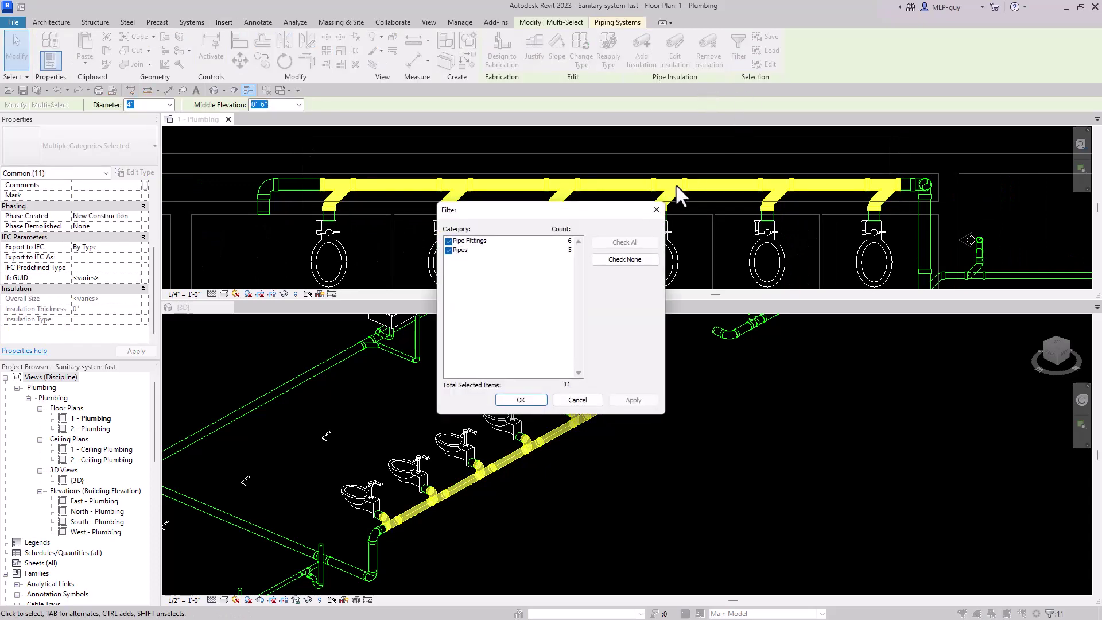
pyautogui.click(449, 250)
pyautogui.click(519, 399)
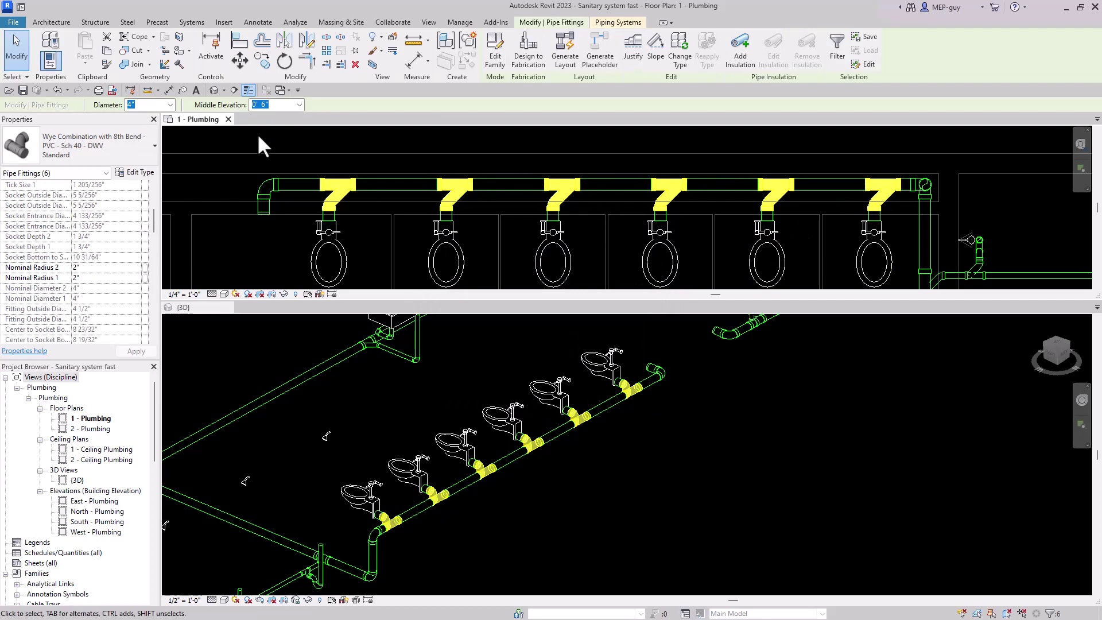
pyautogui.click(133, 150)
pyautogui.scroll(3, 54, 253)
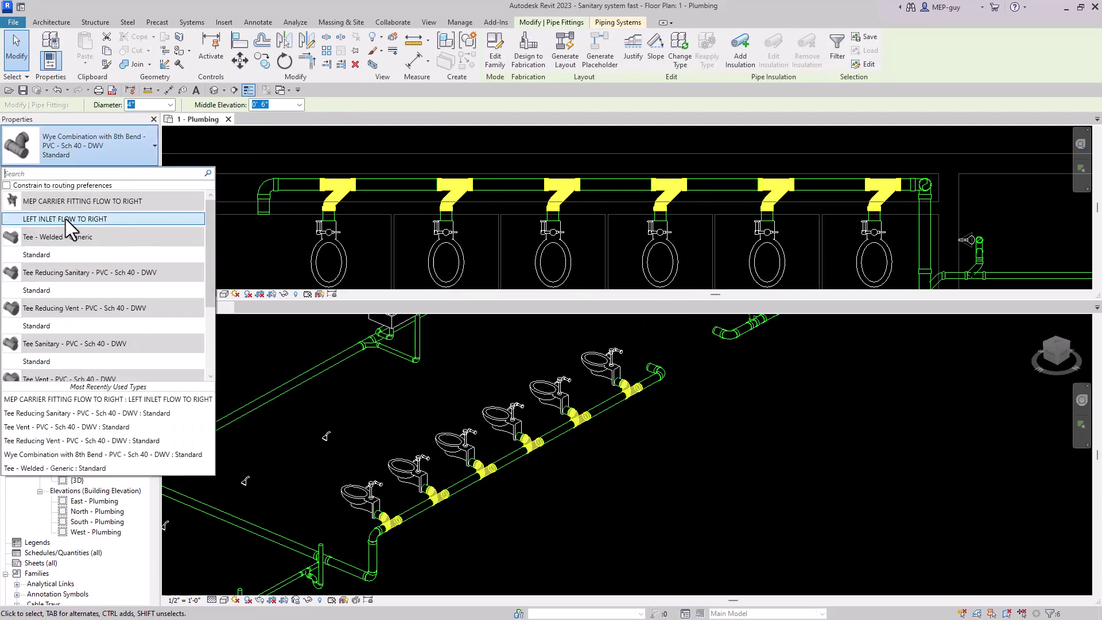
pyautogui.click(67, 218)
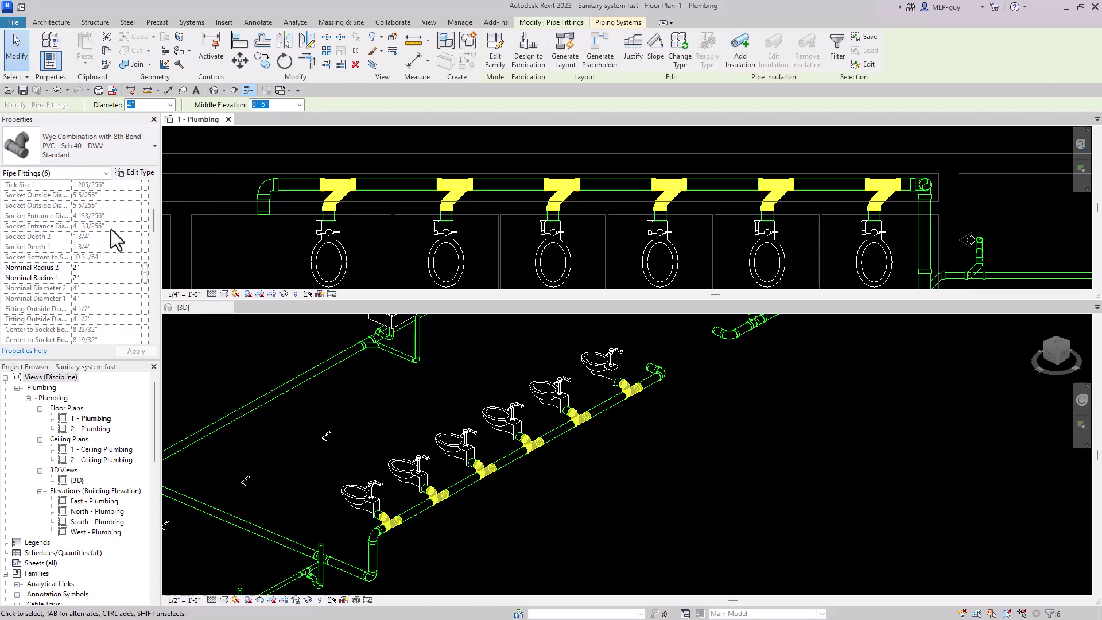
pyautogui.click(695, 219)
pyautogui.scroll(3, 522, 524)
pyautogui.scroll(-2, 524, 526)
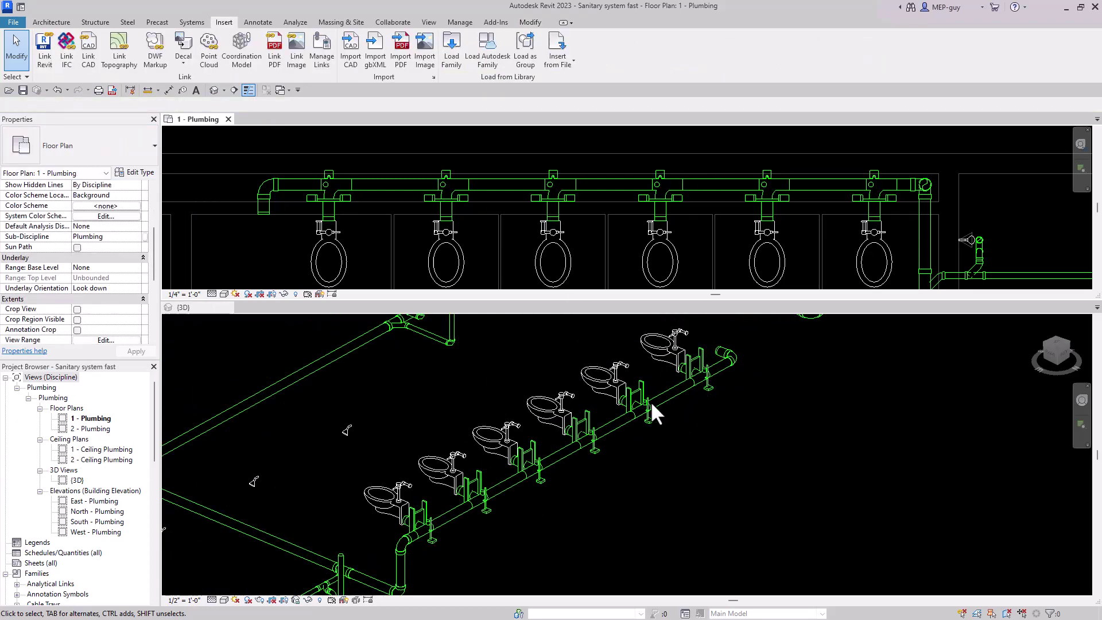
pyautogui.click(694, 473)
pyautogui.scroll(2, 757, 342)
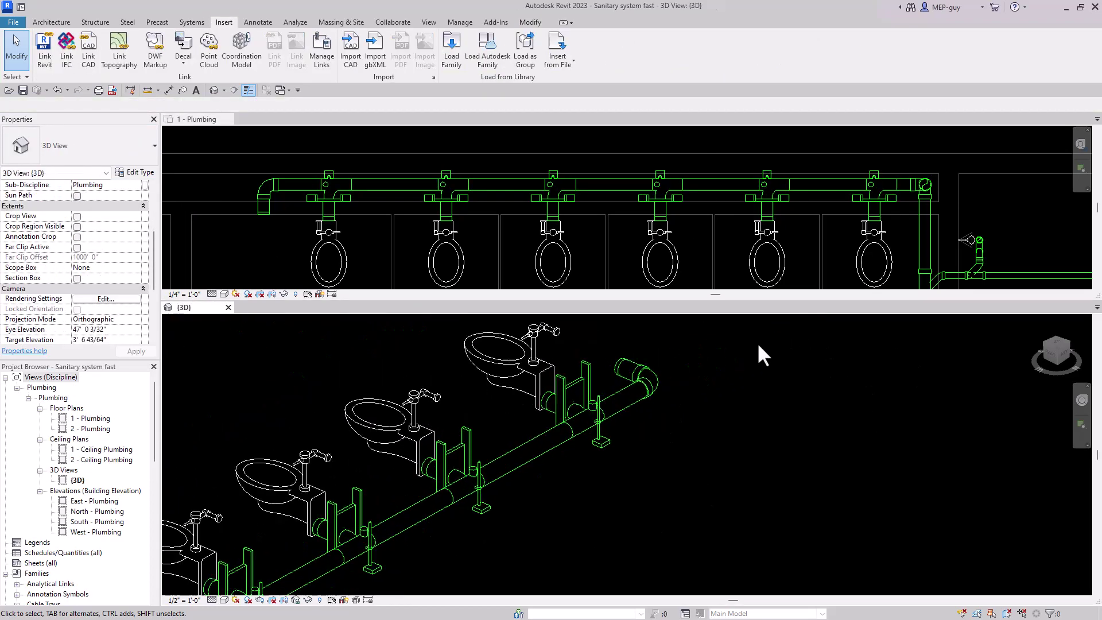
# Step: Draw a 2" vent pipe from the end carrier fitting's top outlet up to 9' 6" and across toward the neighbouring toilet row's overhead vent
pyautogui.scroll(3, 541, 392)
pyautogui.click(518, 387)
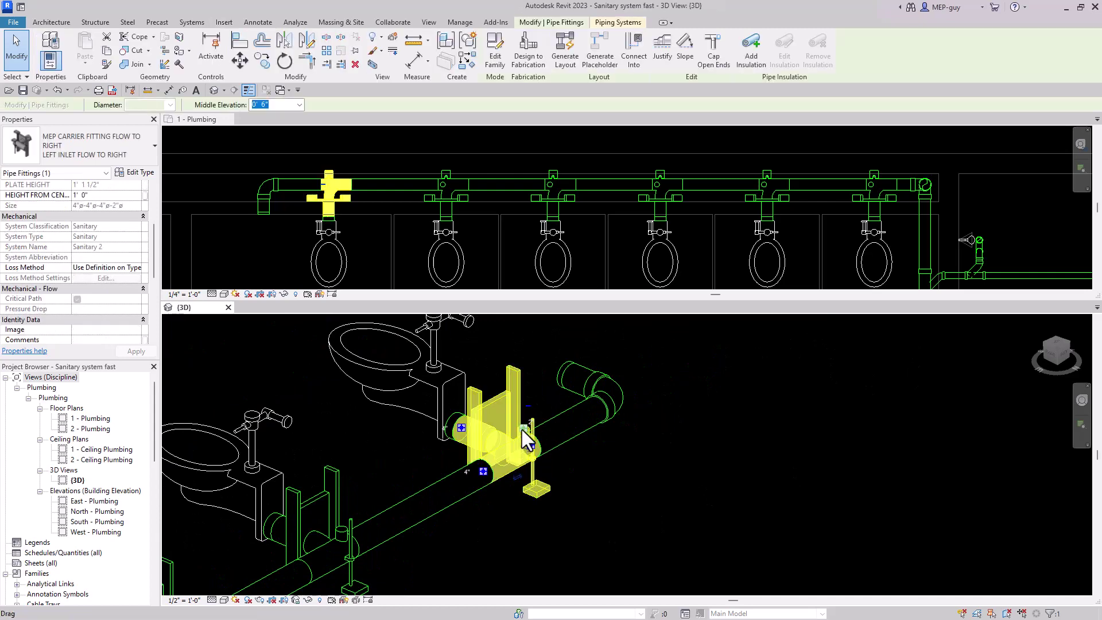
pyautogui.rightClick(549, 439)
pyautogui.click(559, 119)
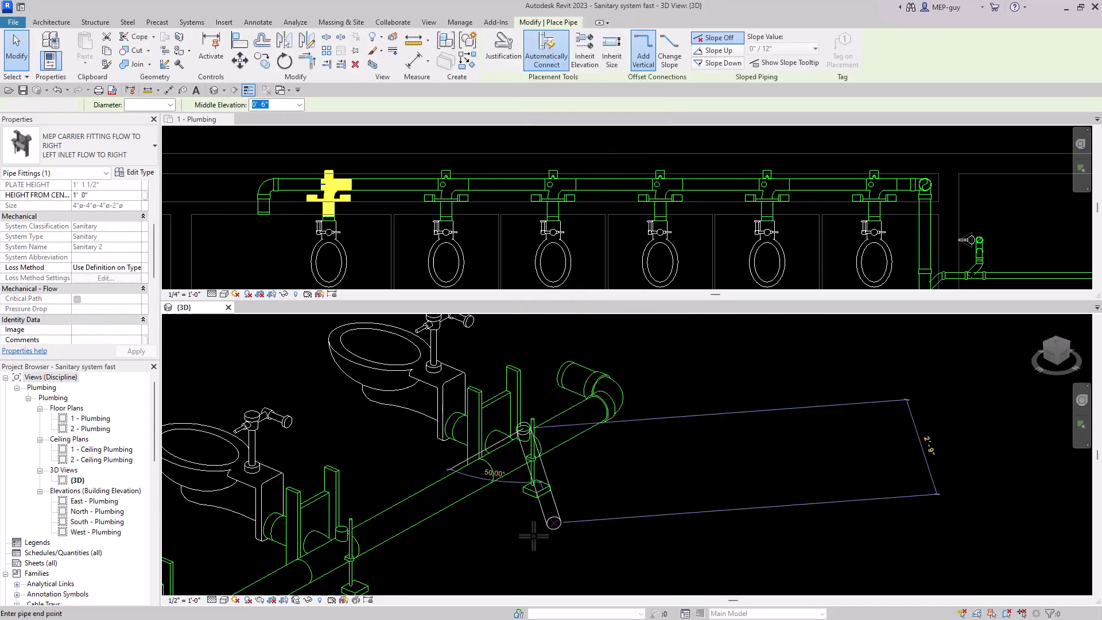
pyautogui.scroll(-3, 552, 452)
pyautogui.click(372, 105)
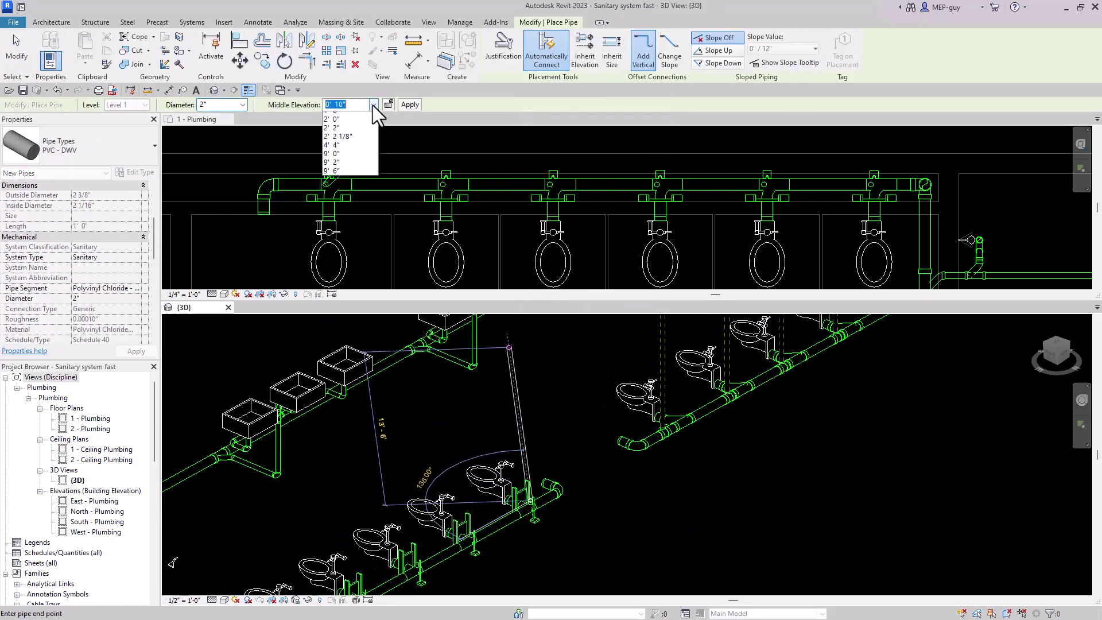
pyautogui.click(344, 207)
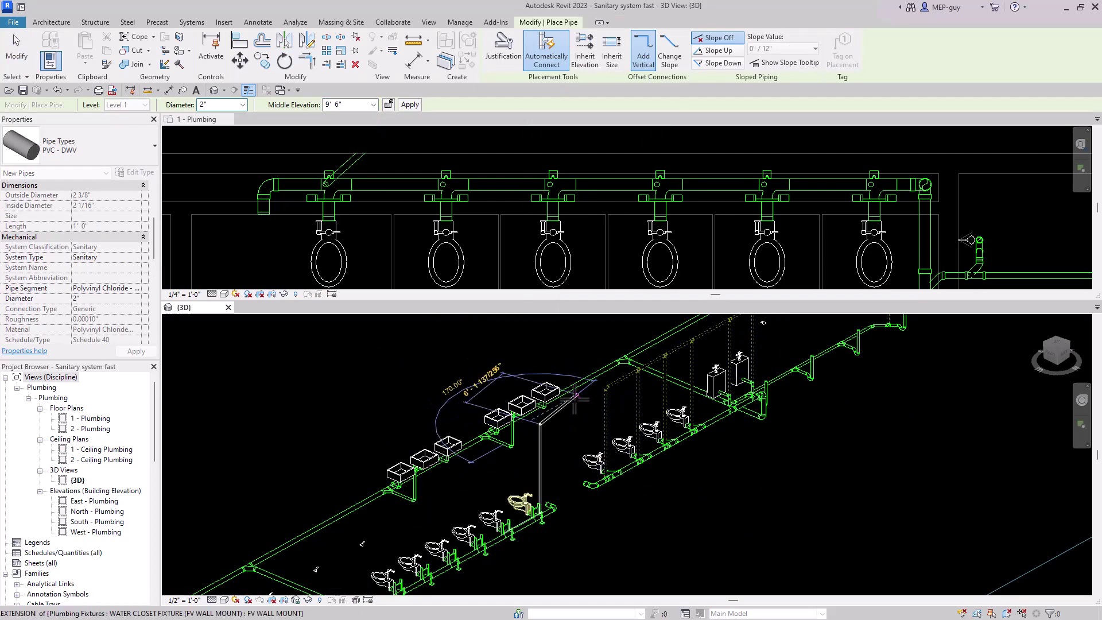
pyautogui.scroll(2, 562, 368)
pyautogui.click(563, 417)
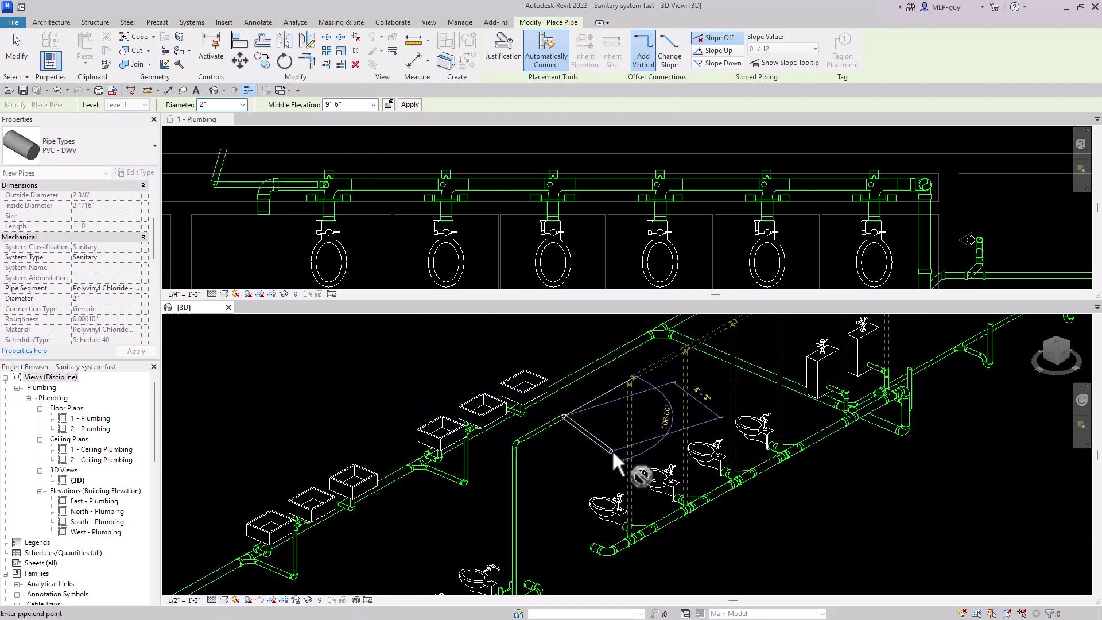
pyautogui.press('Escape')
pyautogui.press('Escape')
pyautogui.moveTo(574, 494); pyautogui.dragTo(551, 429, button='middle')
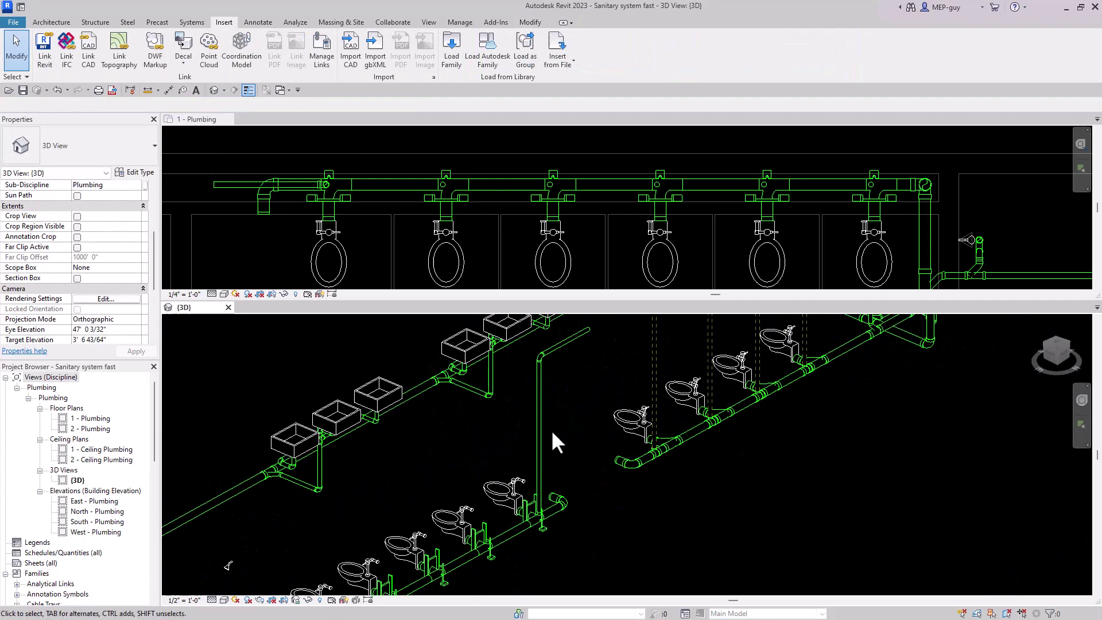
# Step: Convert the new riser run to the Vent system, detaching its lower end and reattaching it to the carrier fitting's vent outlet
pyautogui.click(541, 431)
pyautogui.scroll(4, 541, 500)
pyautogui.moveTo(543, 498)
pyautogui.mouseDown()
pyautogui.moveTo(559, 507)
pyautogui.moveTo(542, 477)
pyautogui.moveTo(551, 485)
pyautogui.mouseUp()
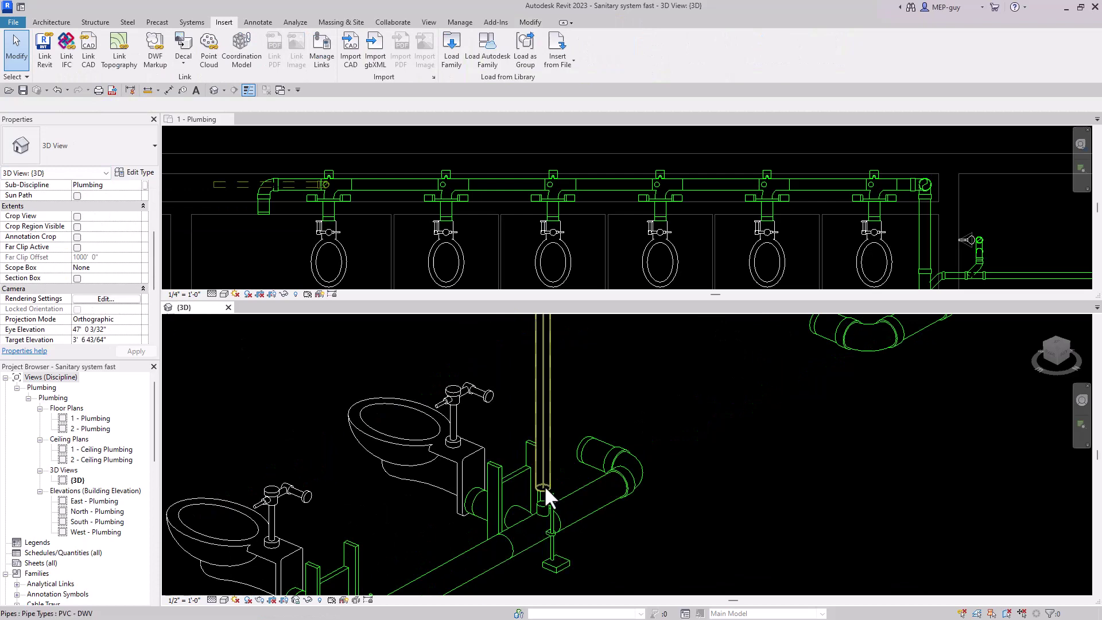
pyautogui.click(544, 484)
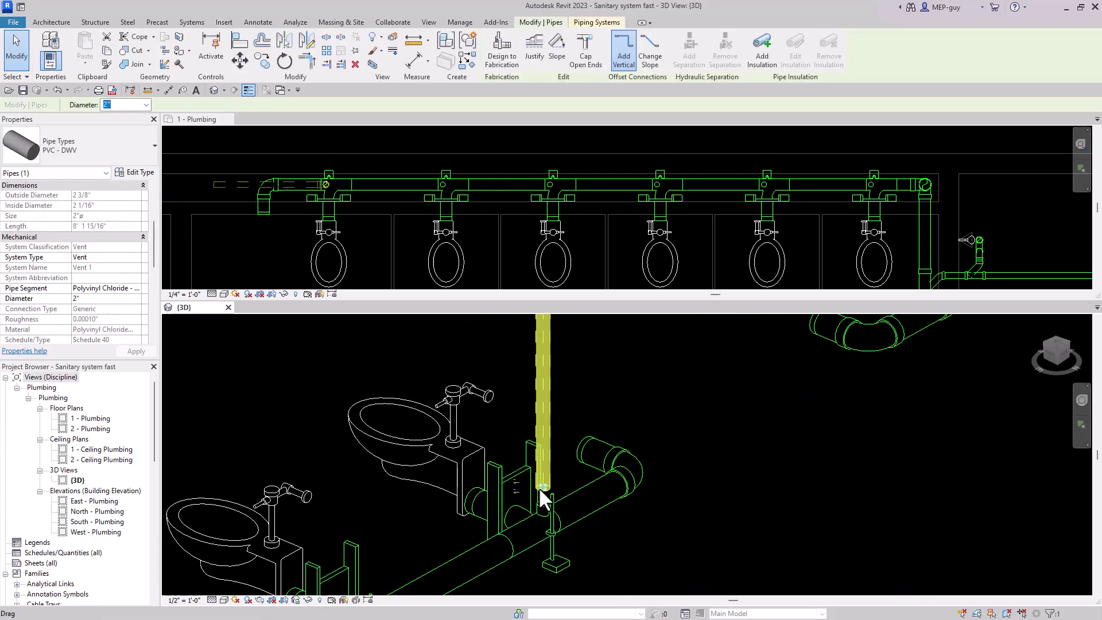
pyautogui.moveTo(541, 488); pyautogui.dragTo(543, 506)
pyautogui.click(758, 515)
pyautogui.scroll(-5, 514, 529)
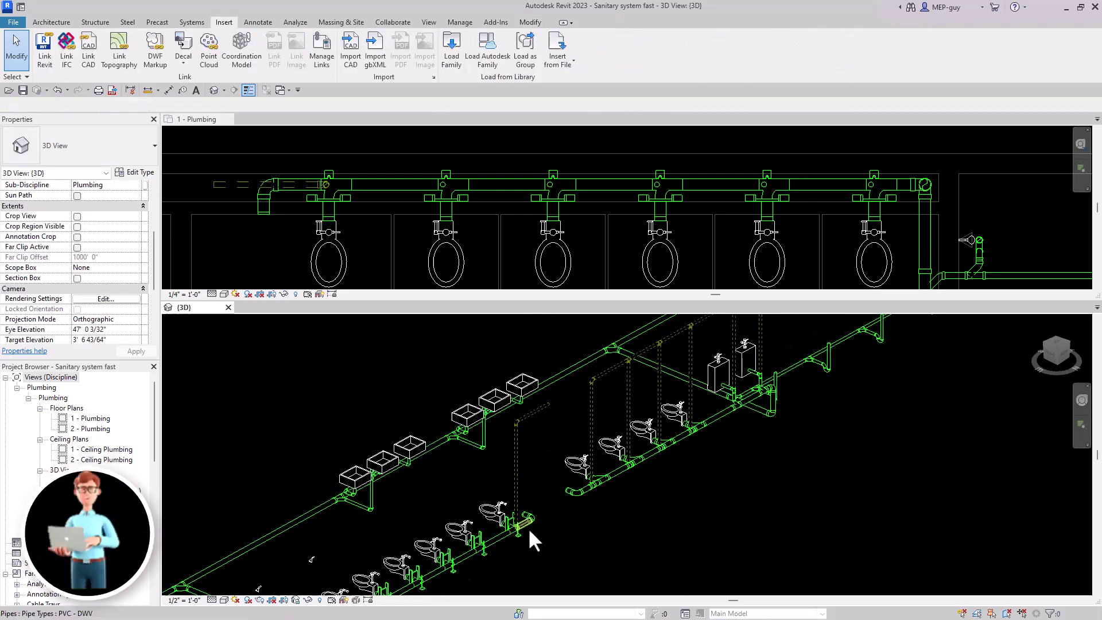
# Step: Align the new overhead vent pipe with the neighbouring toilet row's pipe in the floor plan
pyautogui.scroll(3, 461, 442)
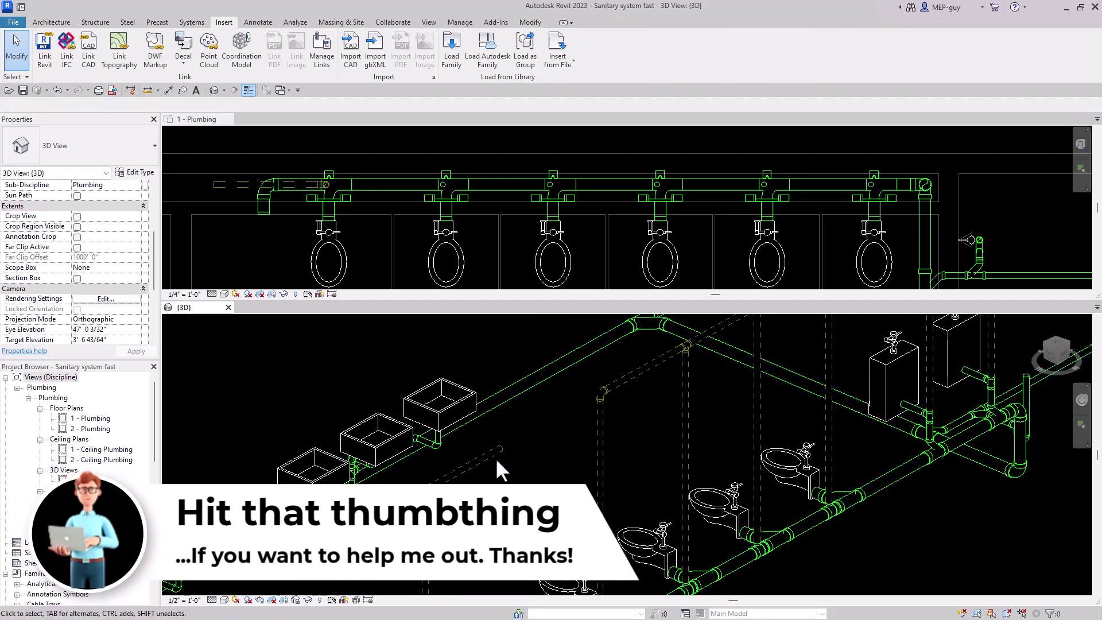
pyautogui.scroll(-5, 790, 187)
pyautogui.scroll(4, 580, 158)
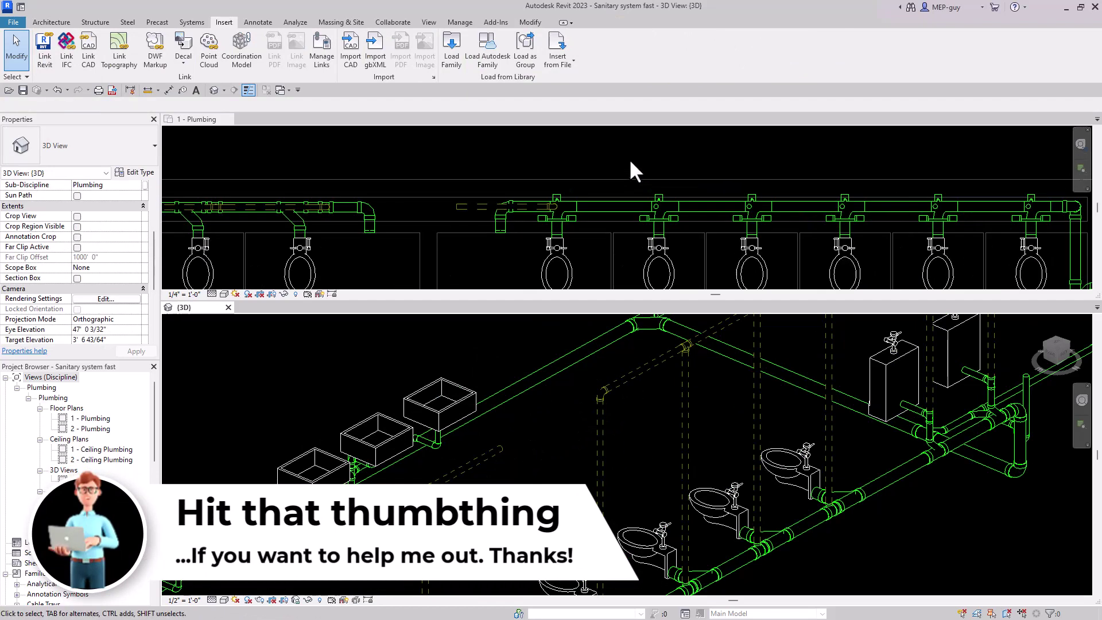
pyautogui.press('a')
pyautogui.press('l')
pyautogui.click(343, 207)
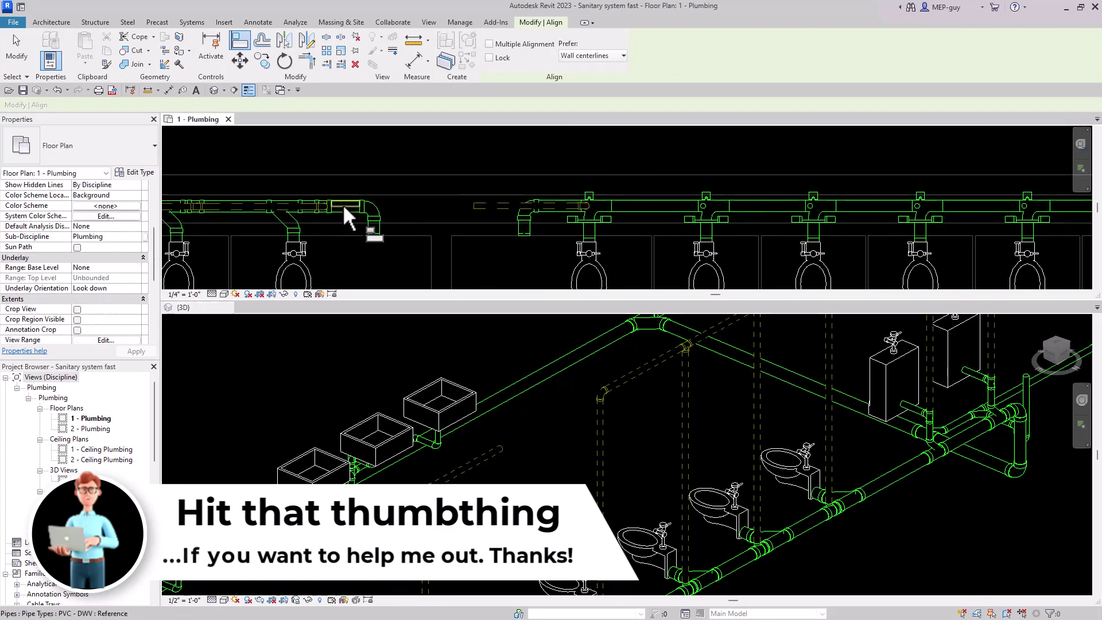
pyautogui.scroll(3, 347, 204)
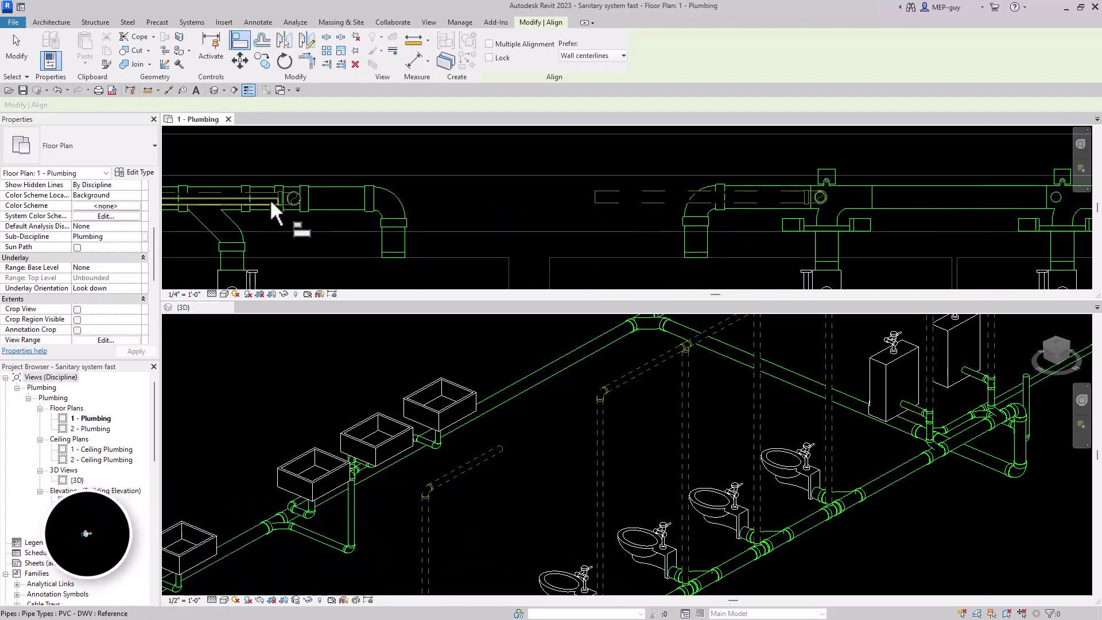
pyautogui.click(348, 198)
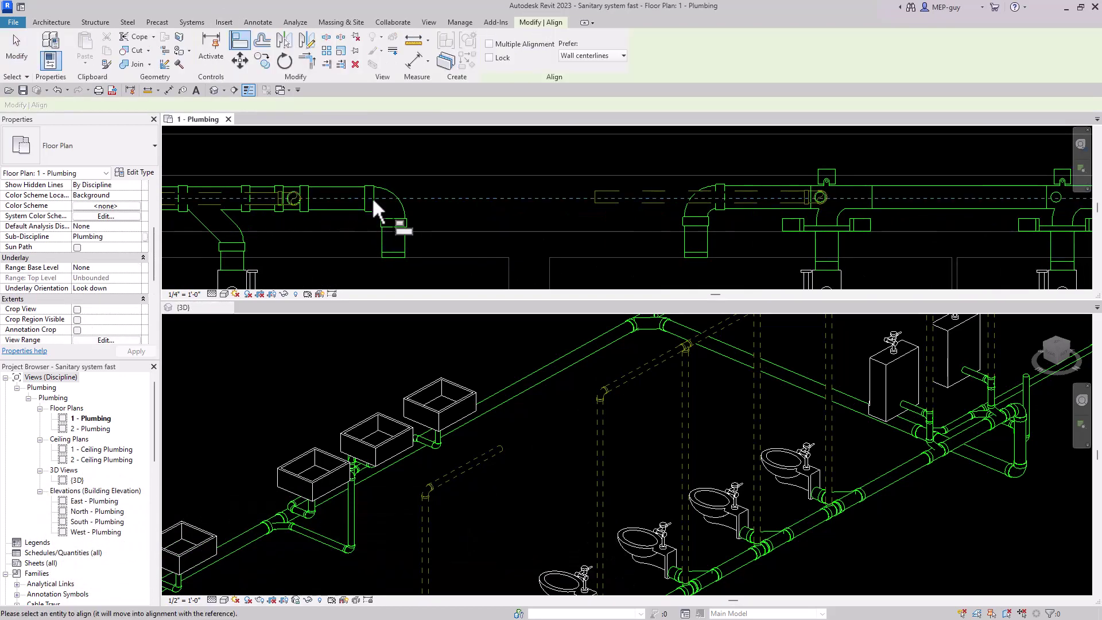
pyautogui.click(918, 194)
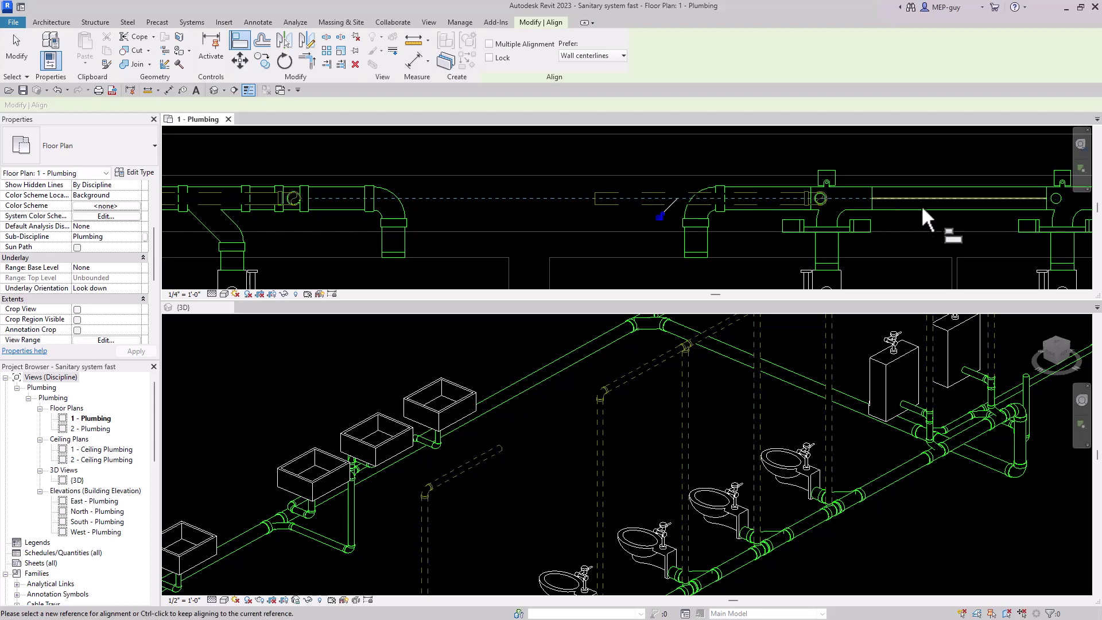
pyautogui.press('Escape')
pyautogui.press('Escape')
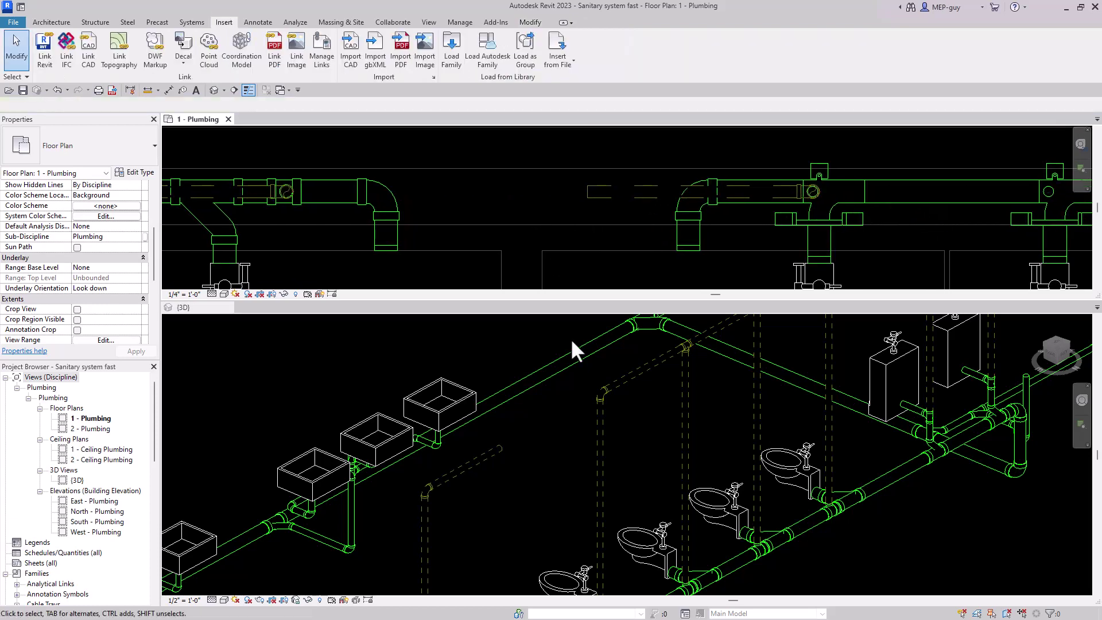
# Step: Delete the elbow above the neighbouring row's end riser, and join both overhead vent pipes and that riser with Trim/Extend
pyautogui.click(585, 394)
pyautogui.click(601, 392)
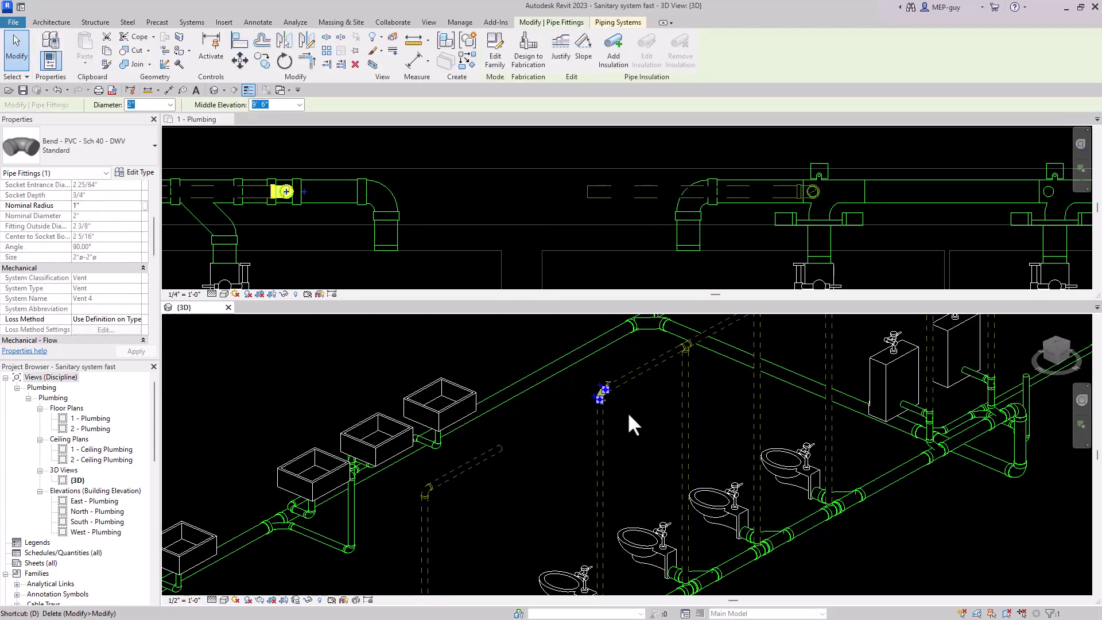
pyautogui.press('Delete')
pyautogui.press('t')
pyautogui.press('r')
pyautogui.click(624, 387)
pyautogui.click(497, 449)
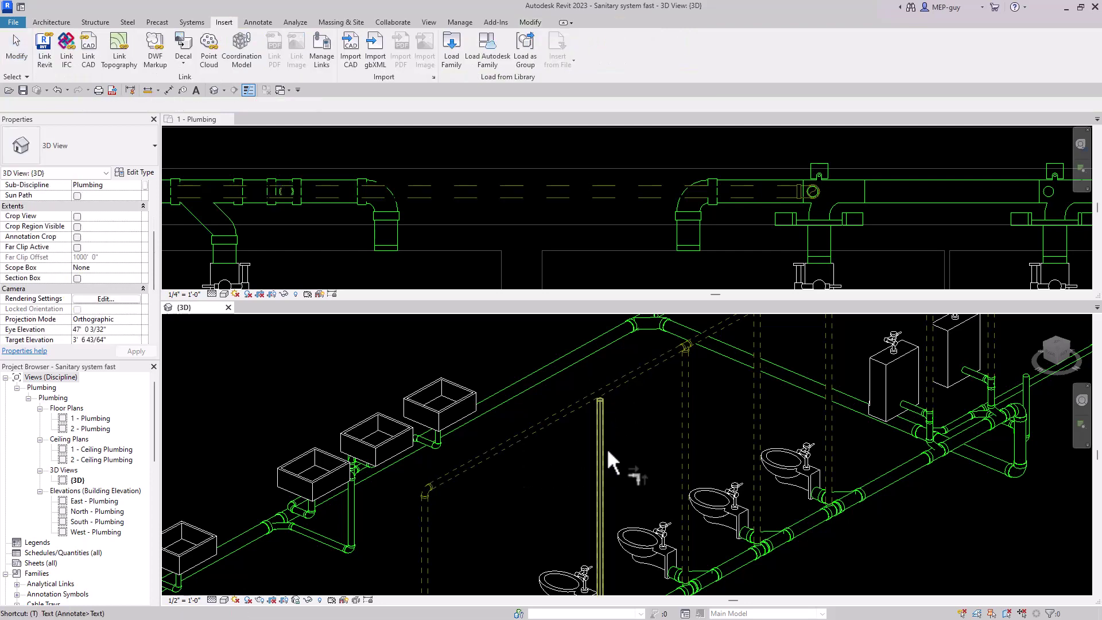
pyautogui.press('Escape')
pyautogui.press('Escape')
pyautogui.scroll(-5, 628, 416)
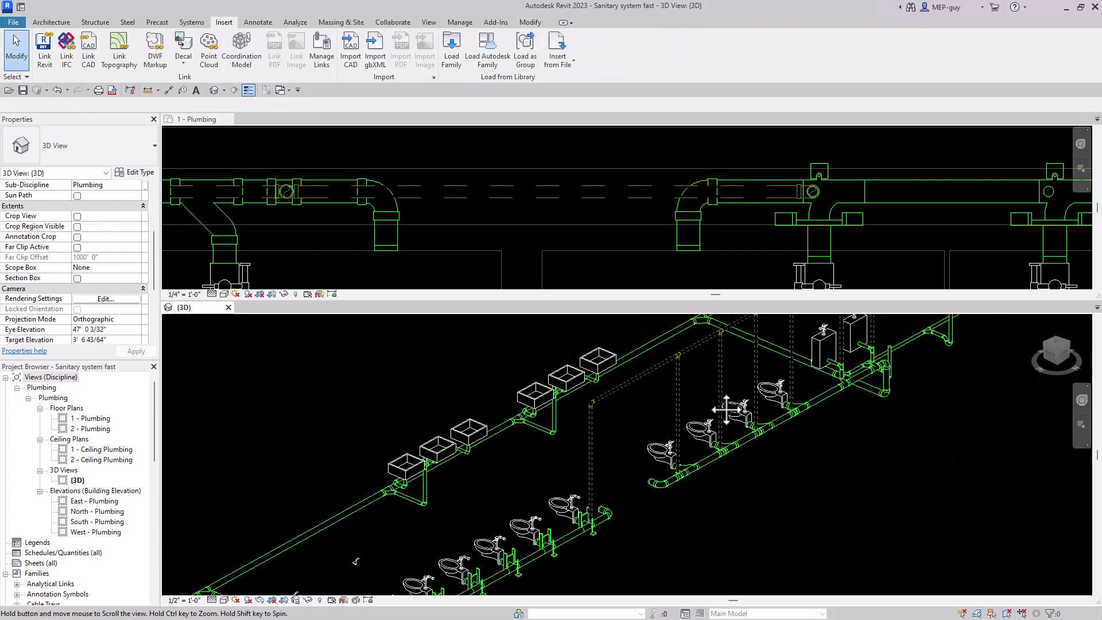
pyautogui.scroll(-1, 707, 380)
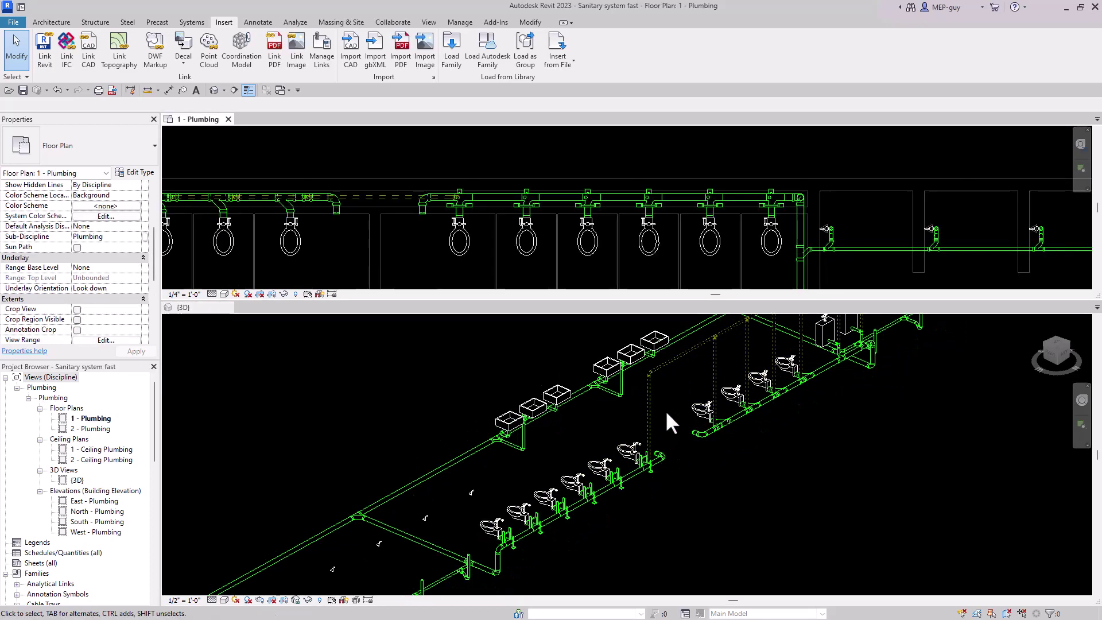
# Step: Copy the end carrier fitting's vent riser to the other five carrier fittings in the floor plan with Multiple enabled
pyautogui.click(666, 410)
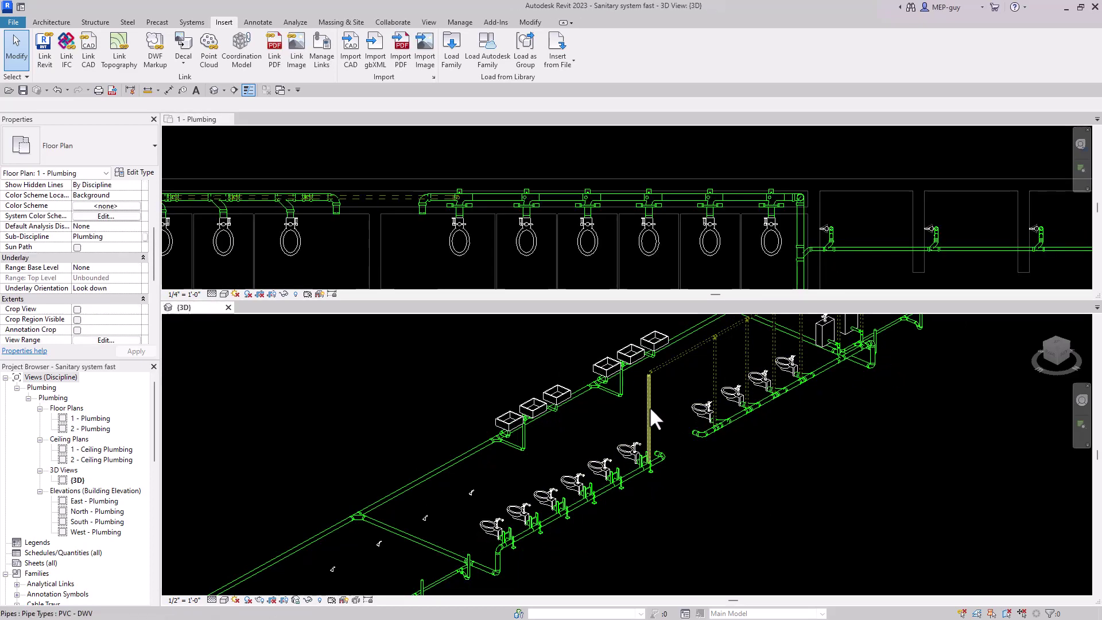
pyautogui.click(648, 404)
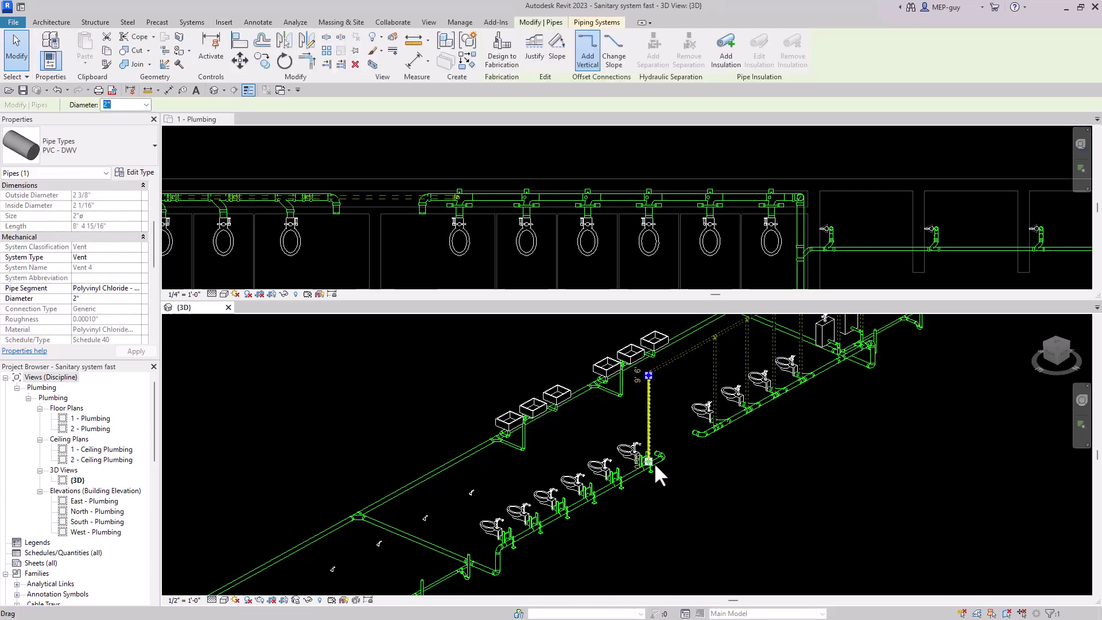
pyautogui.scroll(2, 653, 462)
pyautogui.moveTo(652, 462); pyautogui.dragTo(678, 406, button='middle')
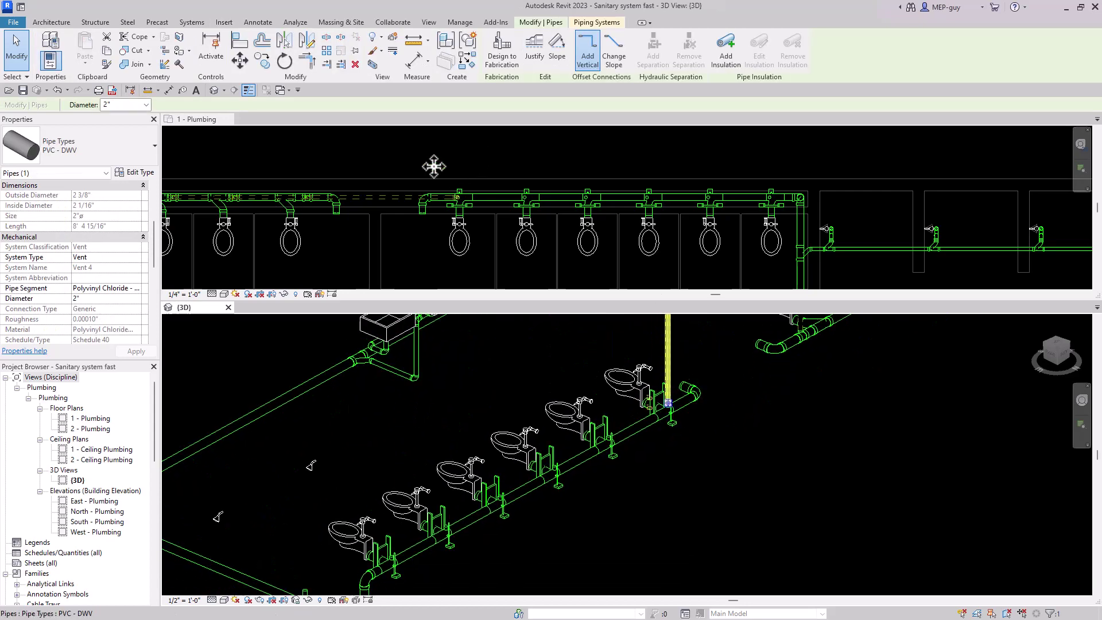
pyautogui.click(452, 148)
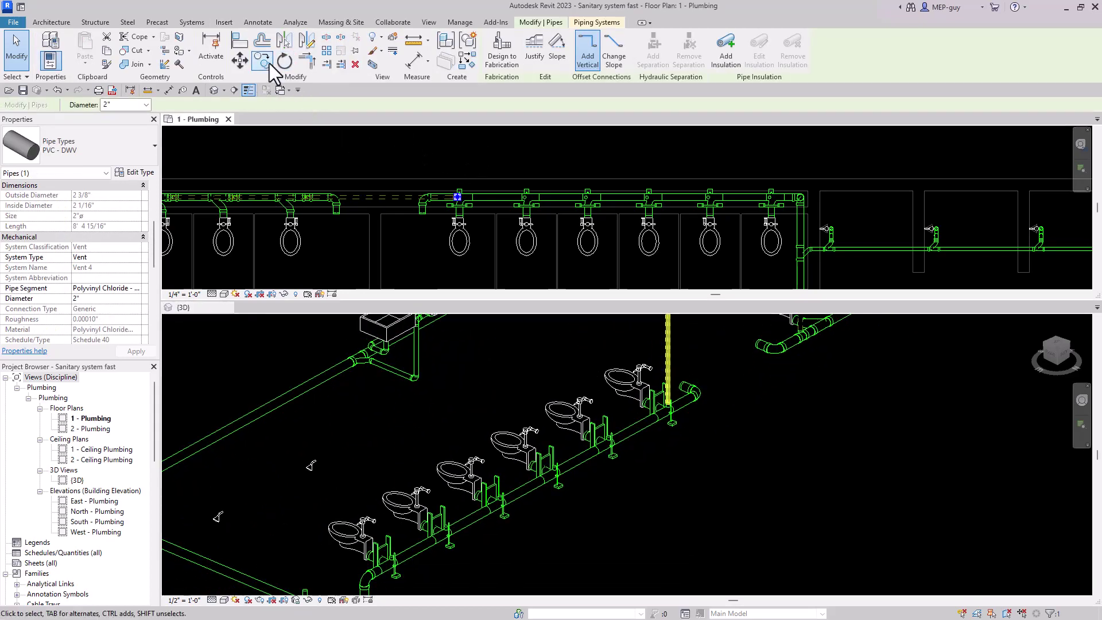
pyautogui.click(240, 60)
pyautogui.scroll(3, 484, 215)
pyautogui.click(433, 218)
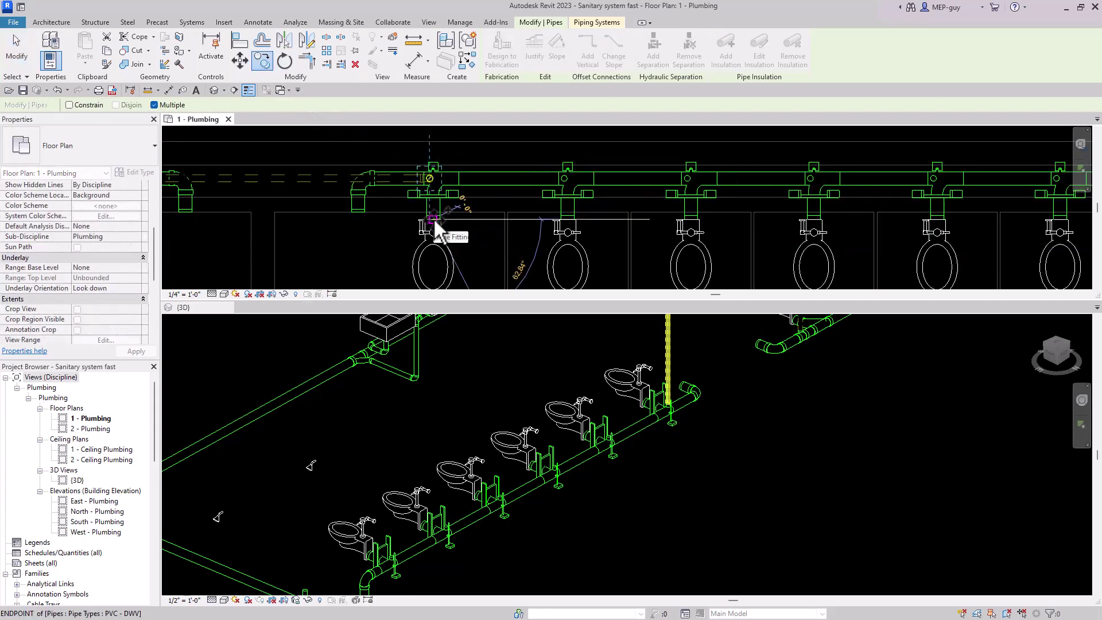
pyautogui.click(569, 218)
pyautogui.click(692, 218)
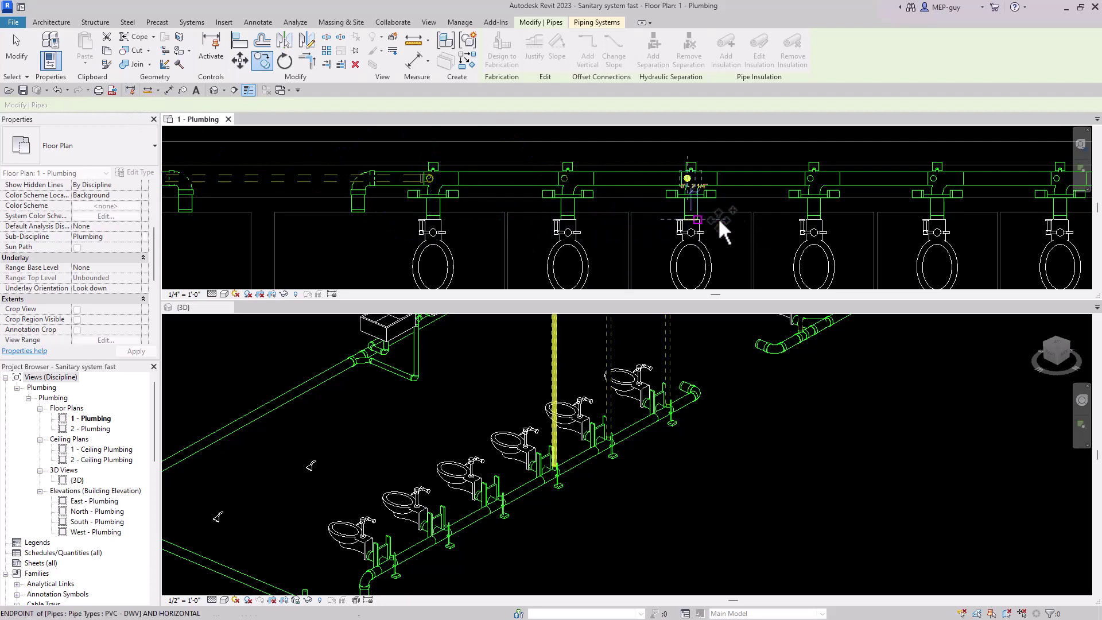
pyautogui.click(815, 219)
pyautogui.click(937, 218)
pyautogui.moveTo(993, 221); pyautogui.dragTo(690, 248, button='middle')
pyautogui.click(756, 222)
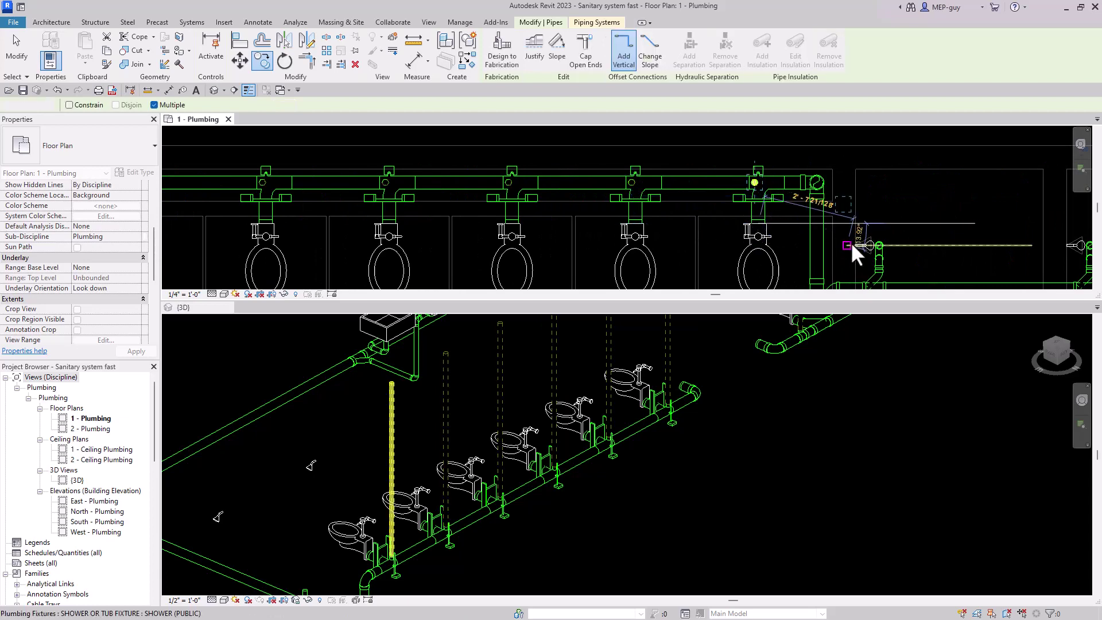
pyautogui.press('Escape')
pyautogui.press('Escape')
# Step: Pull the lower ends of the copied vent risers onto the vent outlets of their carrier fittings in the 3D view
pyautogui.click(767, 484)
pyautogui.moveTo(800, 496); pyautogui.dragTo(824, 479, button='middle')
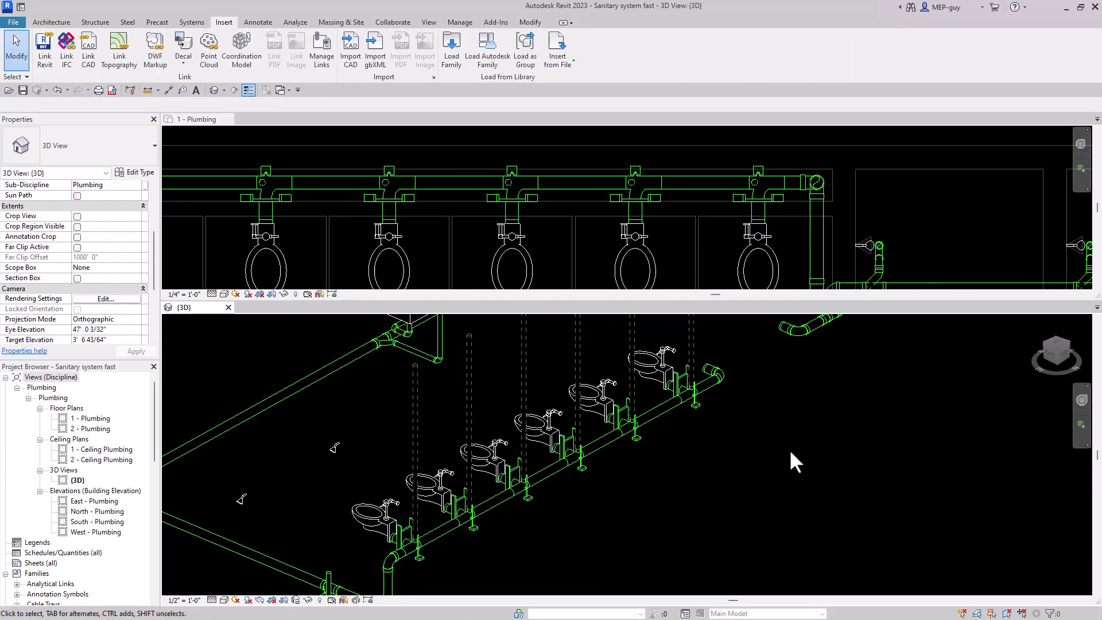
pyautogui.scroll(5, 631, 390)
pyautogui.click(576, 408)
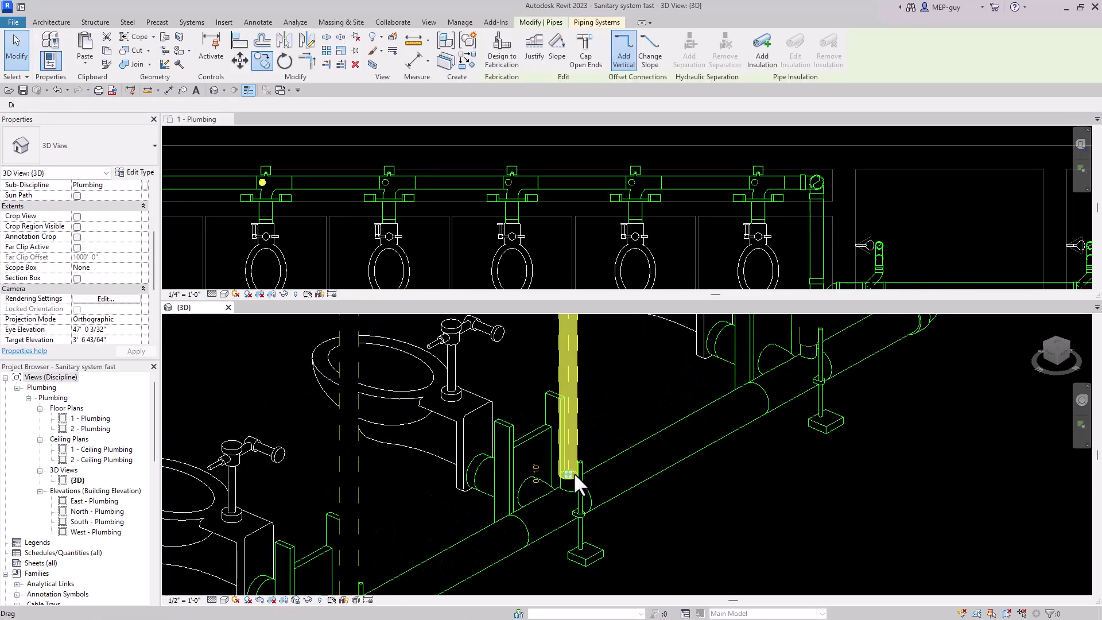
pyautogui.moveTo(569, 470); pyautogui.dragTo(568, 476)
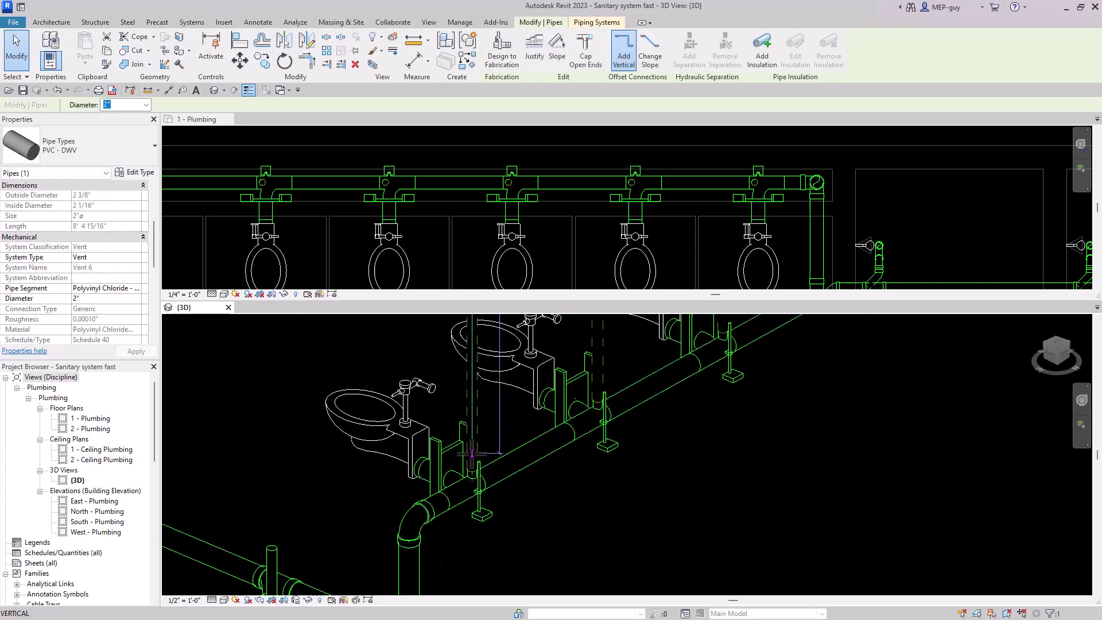
pyautogui.moveTo(472, 454); pyautogui.dragTo(472, 469)
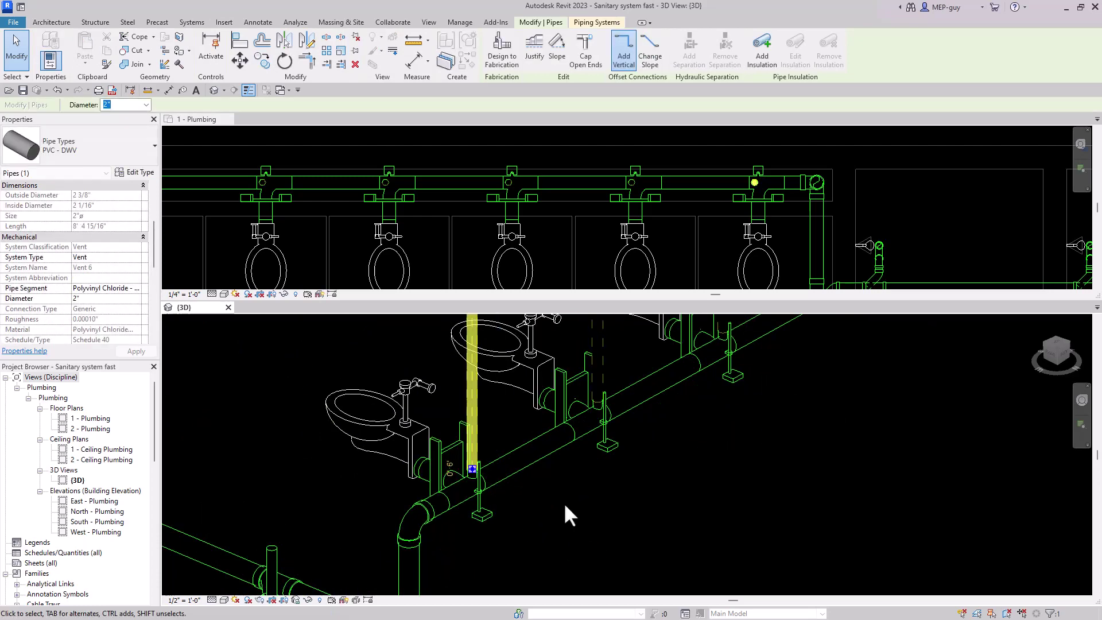
pyautogui.click(563, 502)
pyautogui.scroll(-4, 459, 524)
pyautogui.scroll(1, 583, 505)
pyautogui.moveTo(611, 522)
pyautogui.mouseDown(button='middle')
pyautogui.moveTo(616, 532)
pyautogui.moveTo(625, 516)
pyautogui.mouseUp(button='middle')
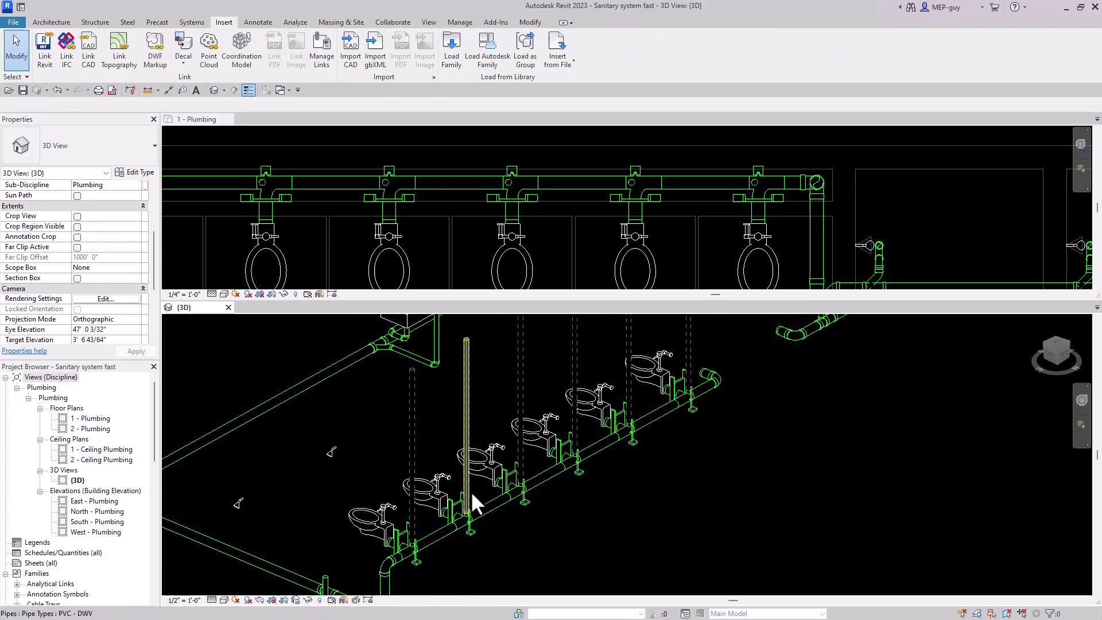
# Step: Save the project and turn on Show Disconnects to check the vent risers' connections at the carrier fittings
pyautogui.click(295, 23)
pyautogui.click(637, 60)
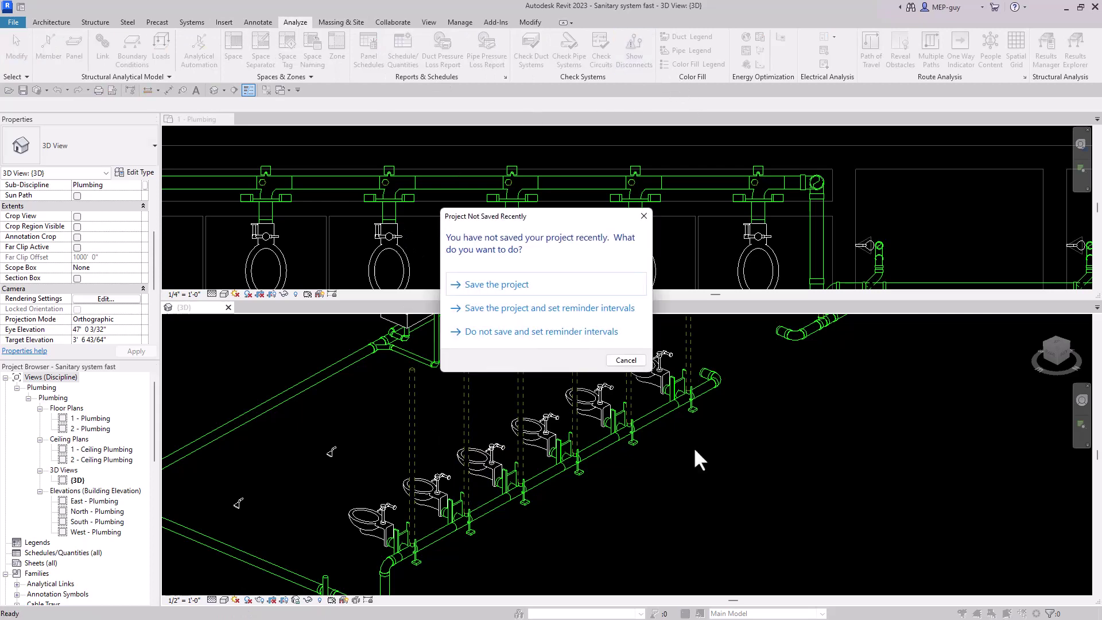
pyautogui.click(493, 300)
pyautogui.click(522, 356)
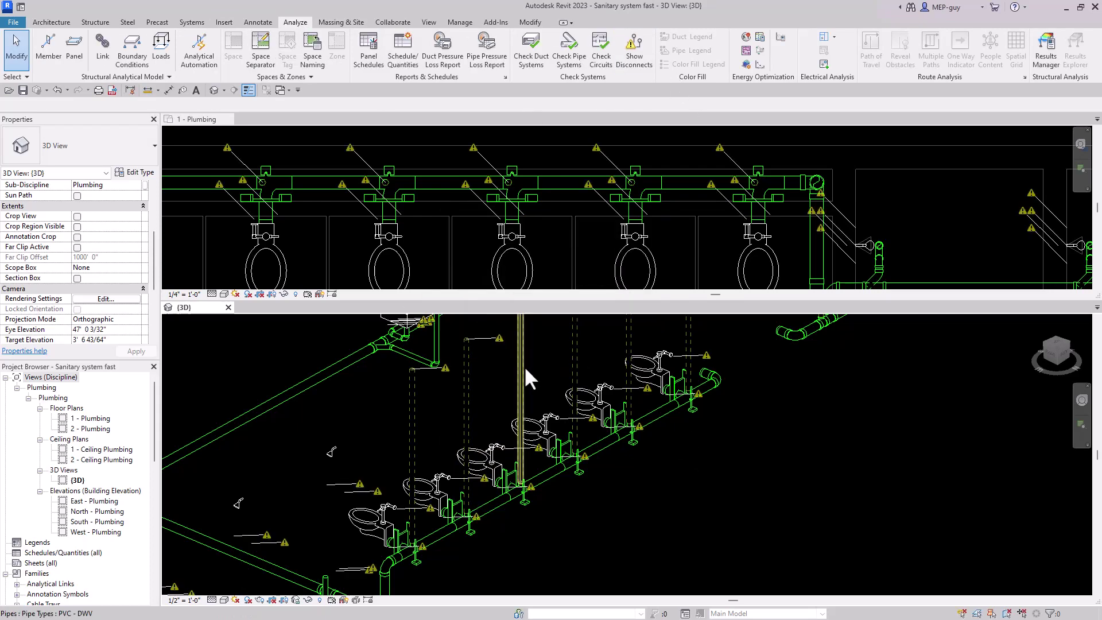
pyautogui.scroll(5, 417, 543)
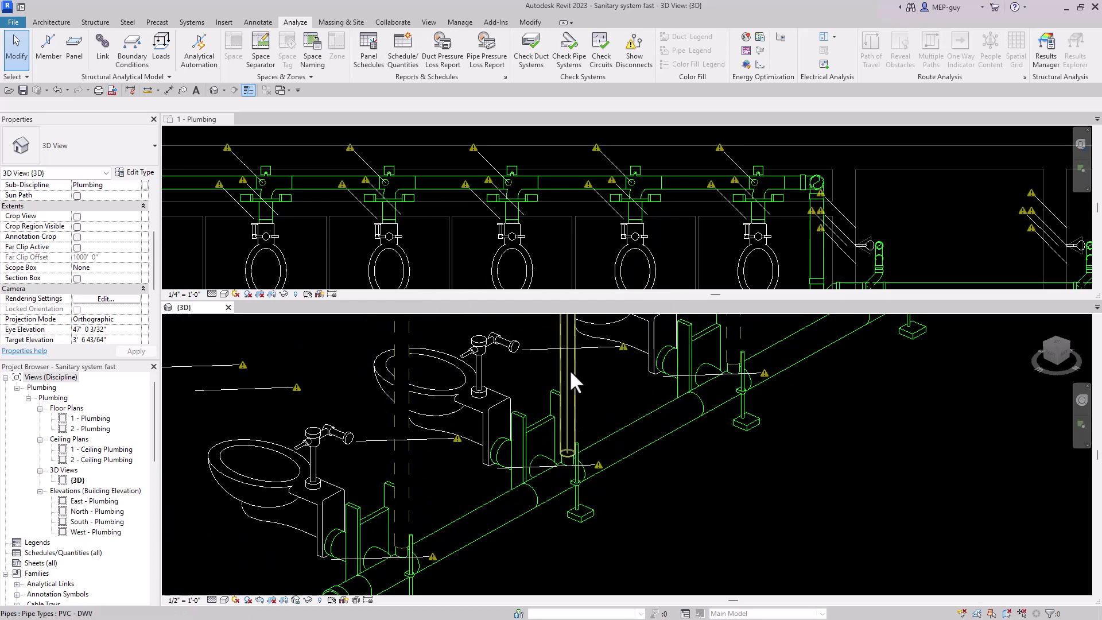
# Step: Check the vent riser connections along the carrier fittings, and clear Pipe in the Show Disconnects options
pyautogui.scroll(-2, 500, 490)
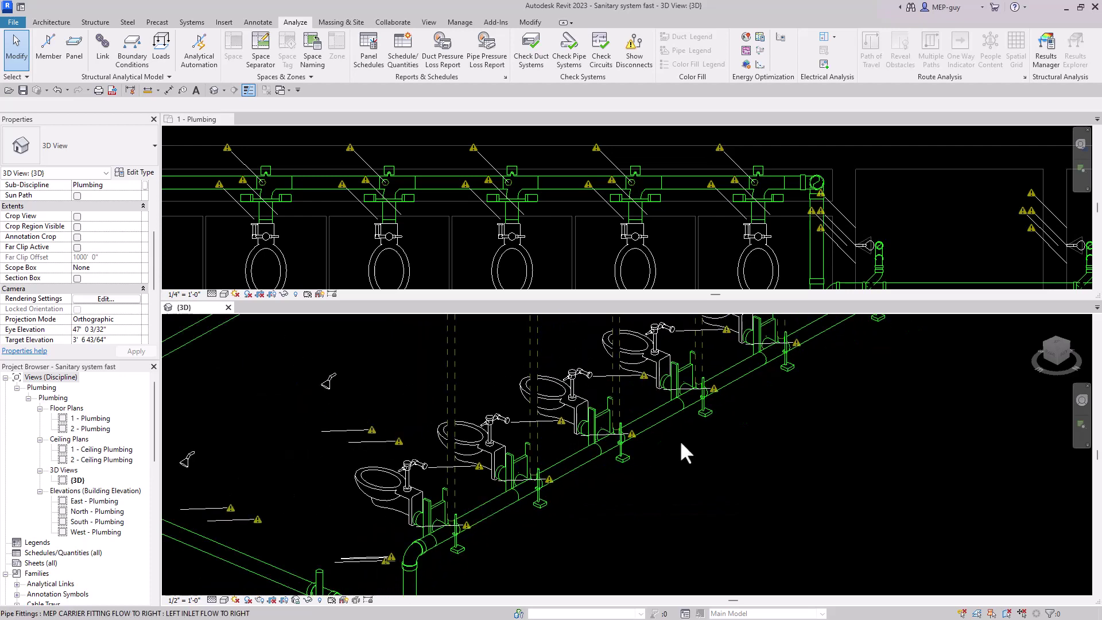
pyautogui.moveTo(679, 440); pyautogui.dragTo(597, 504, button='middle')
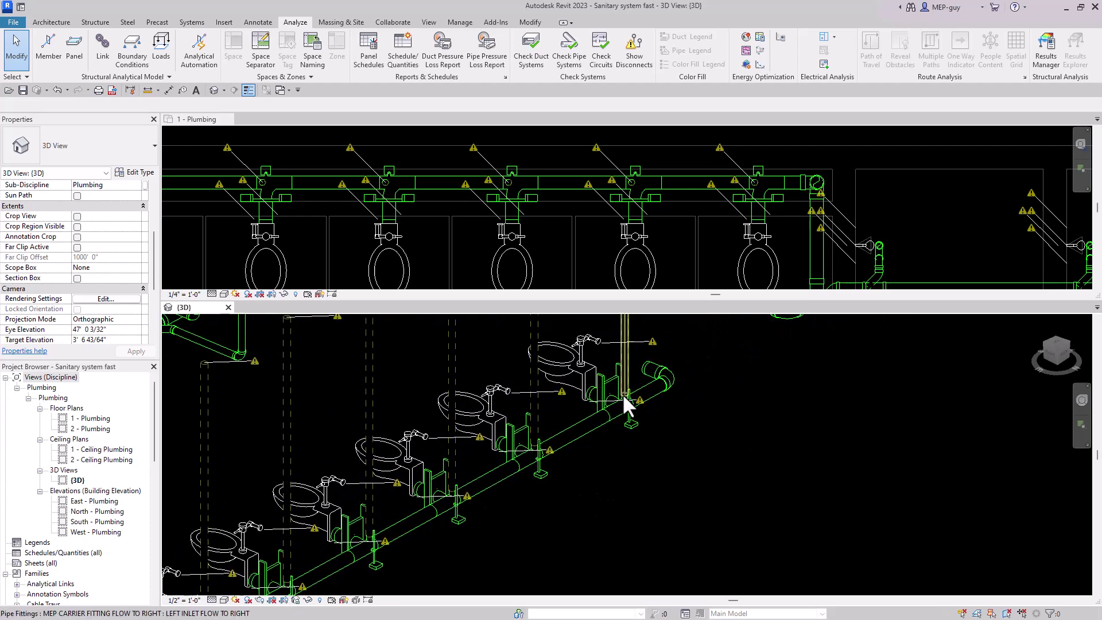
pyautogui.scroll(-2, 713, 427)
pyautogui.scroll(-2, 713, 426)
pyautogui.moveTo(715, 451); pyautogui.dragTo(732, 464, button='middle')
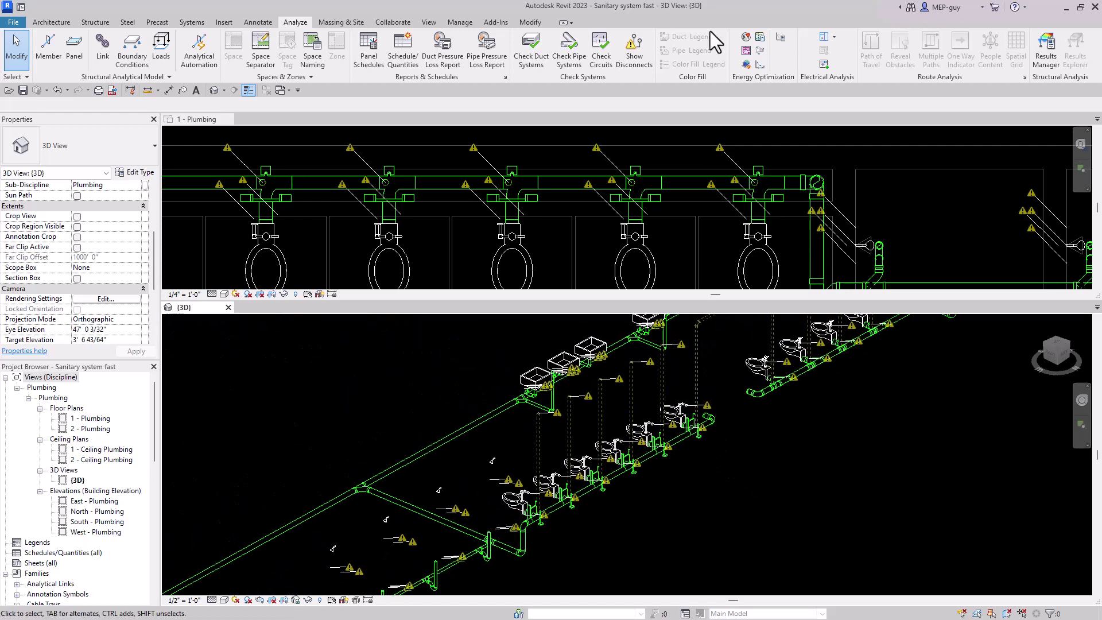
pyautogui.click(633, 55)
pyautogui.click(499, 288)
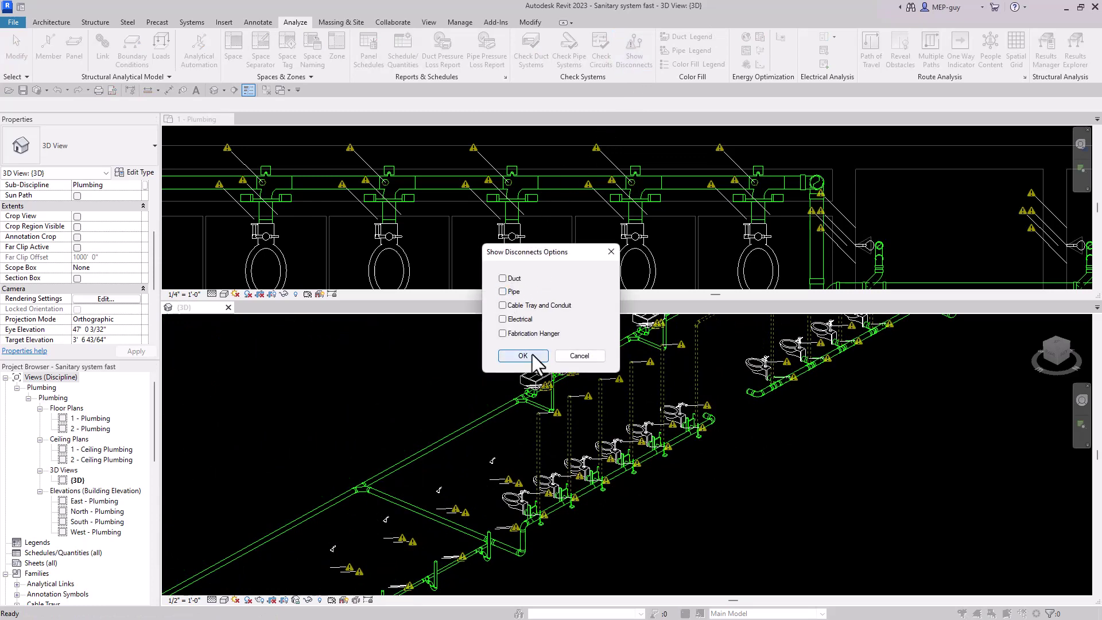
pyautogui.click(529, 358)
# Step: Delete the elbow above the nearest carrier riser, and join the overhead vent pipe to the farthest riser with Trim/Extend to Corner
pyautogui.moveTo(739, 481); pyautogui.dragTo(690, 515, button='middle')
pyautogui.scroll(2, 637, 383)
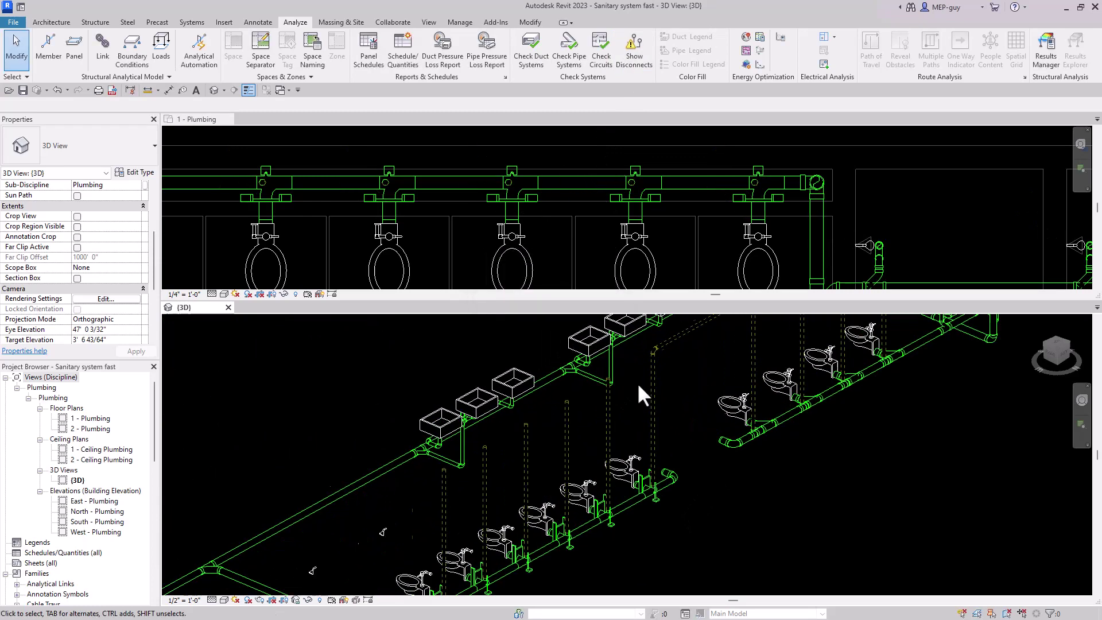
pyautogui.click(654, 344)
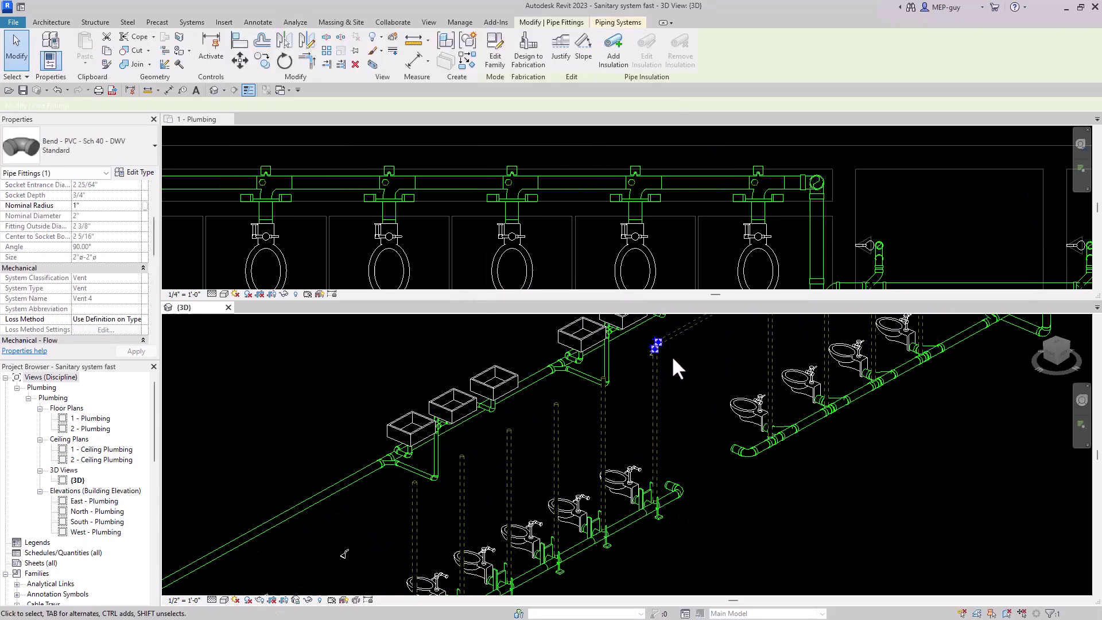
pyautogui.press('Delete')
pyautogui.press('t')
pyautogui.press('r')
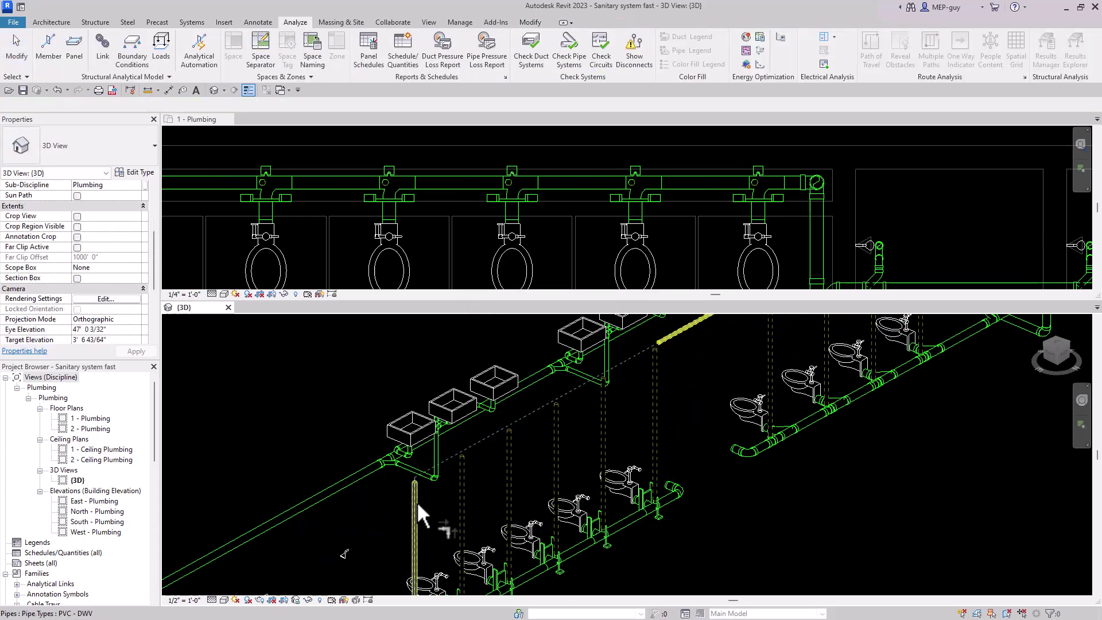
pyautogui.press('Escape')
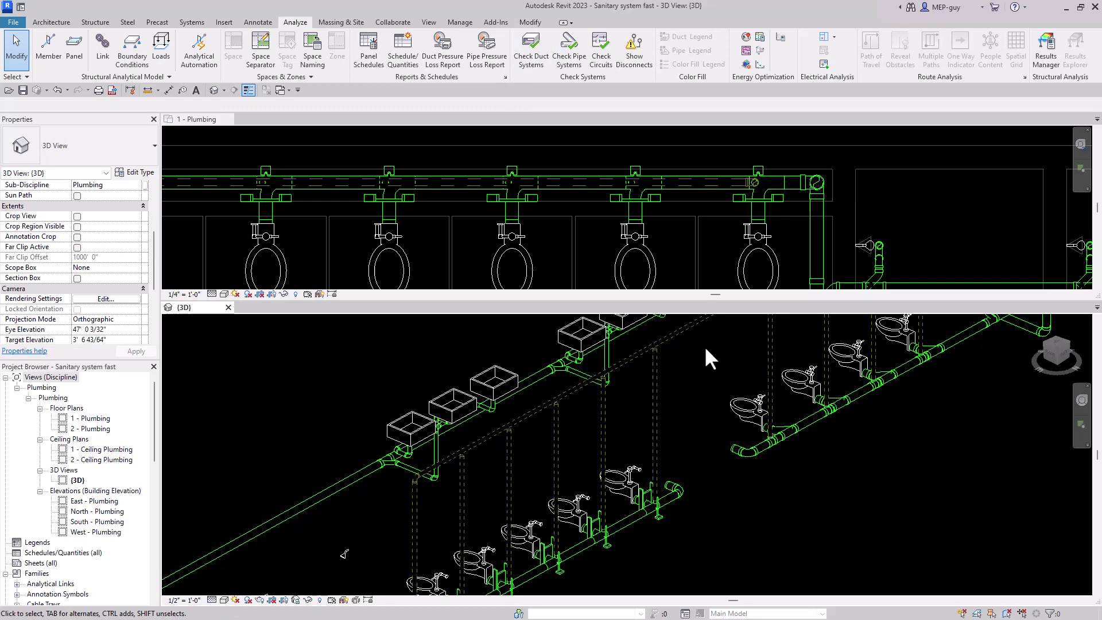
# Step: Connect the remaining carrier fitting vent risers to the extended overhead vent pipe with Trim/Extend
pyautogui.click(675, 333)
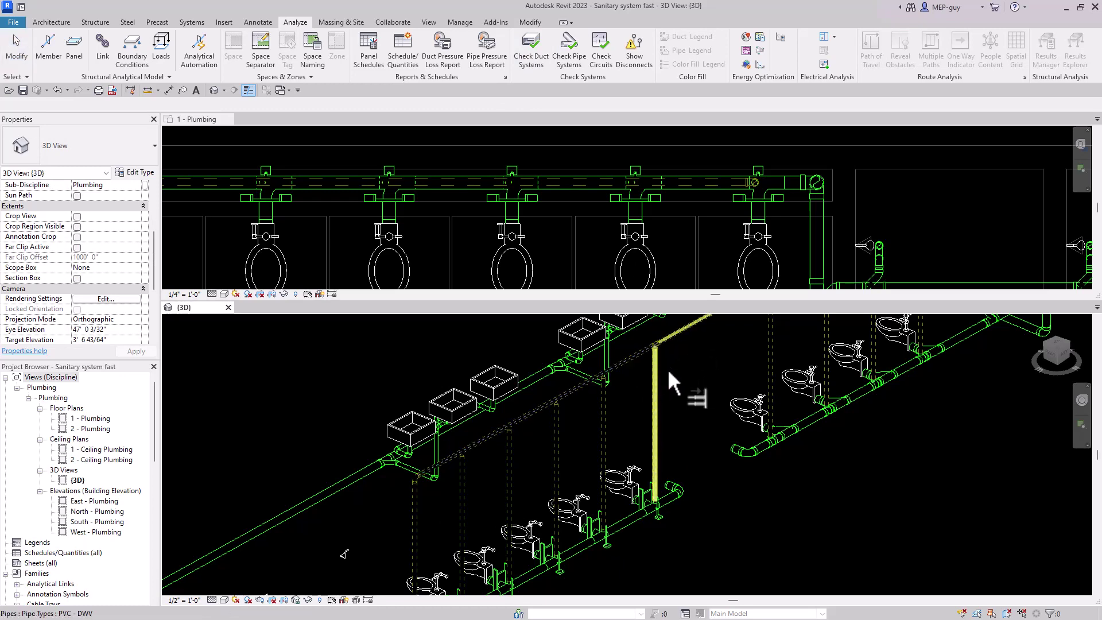
pyautogui.scroll(3, 618, 385)
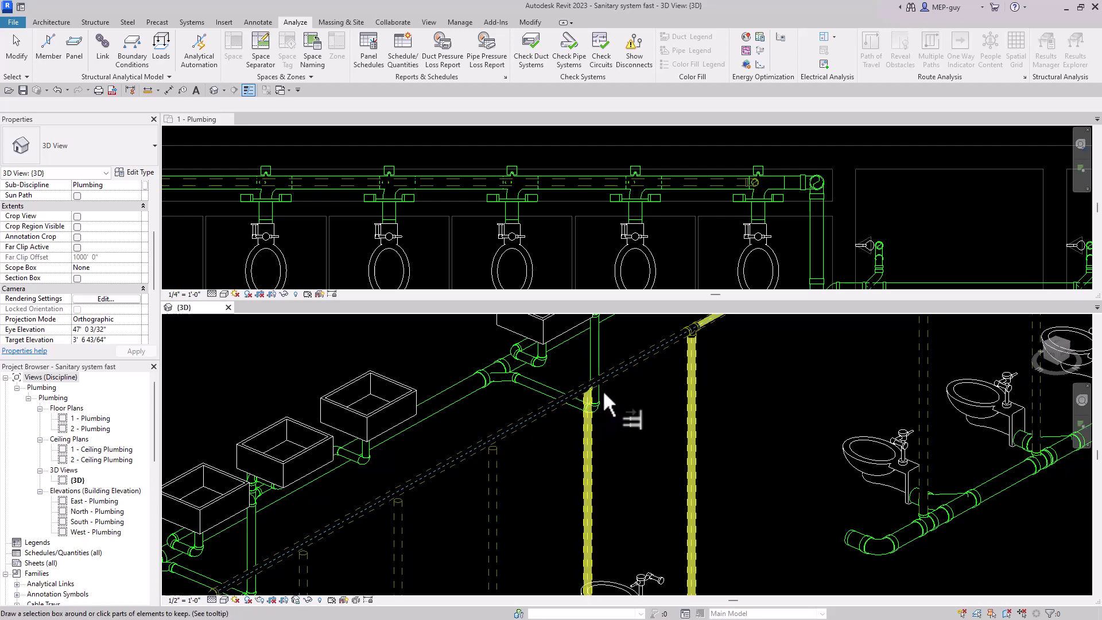
pyautogui.press('Escape')
pyautogui.press('Escape')
pyautogui.press('t')
pyautogui.press('e')
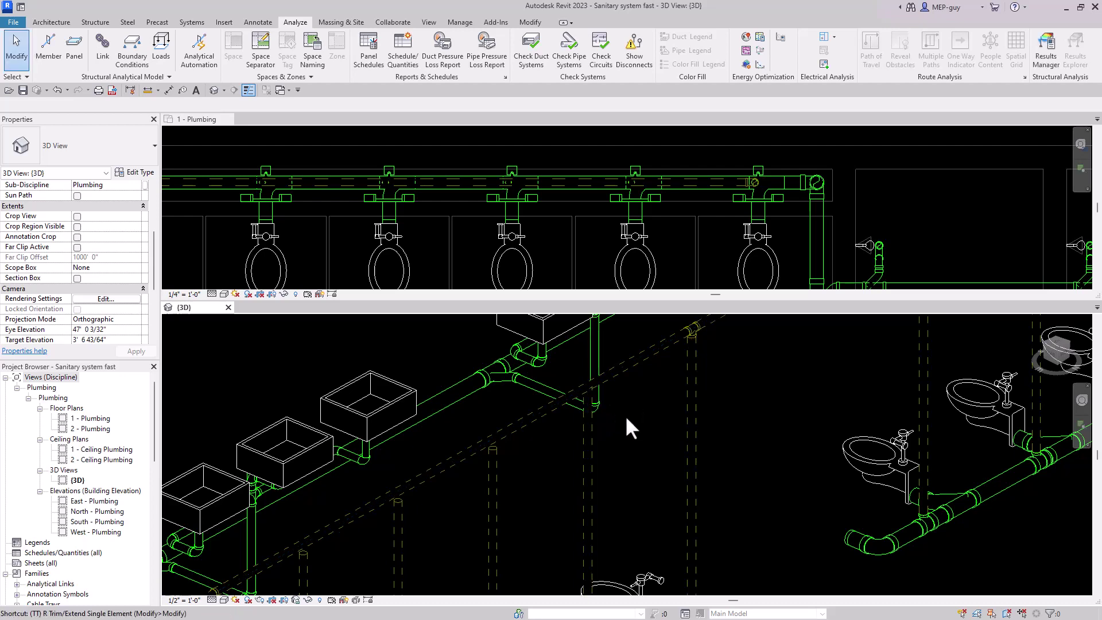
pyautogui.click(592, 424)
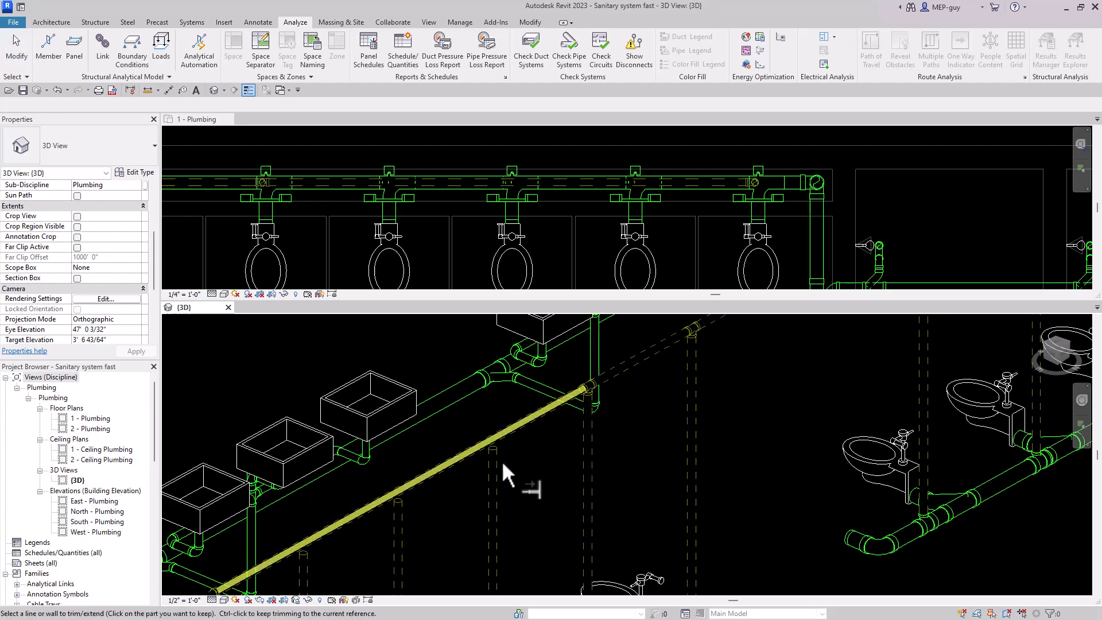
pyautogui.moveTo(536, 487); pyautogui.dragTo(639, 431, button='middle')
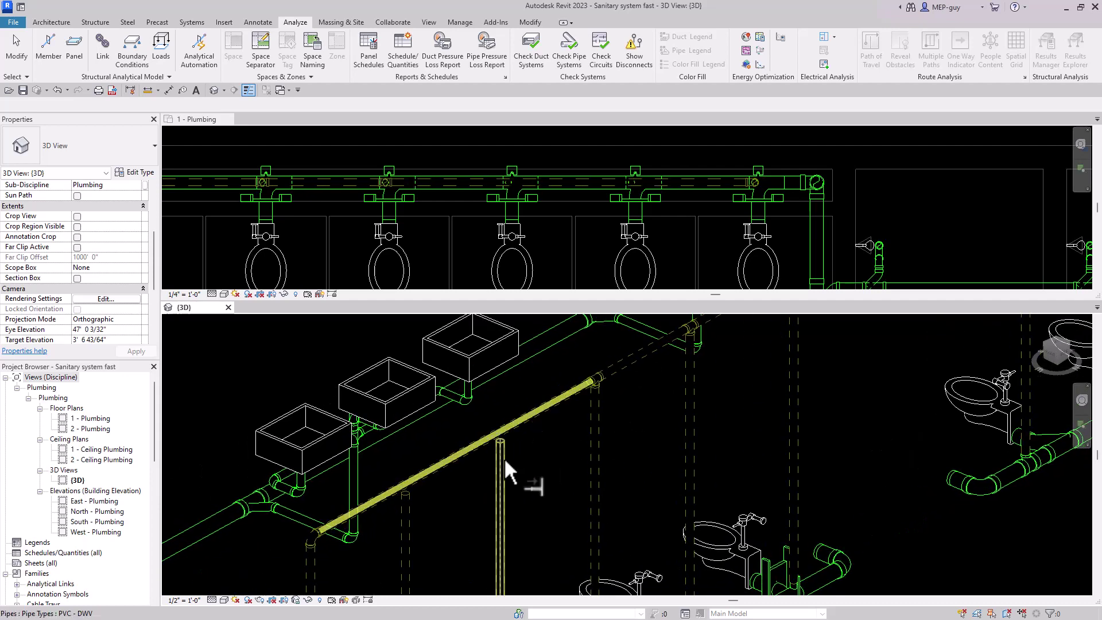
pyautogui.press('Escape')
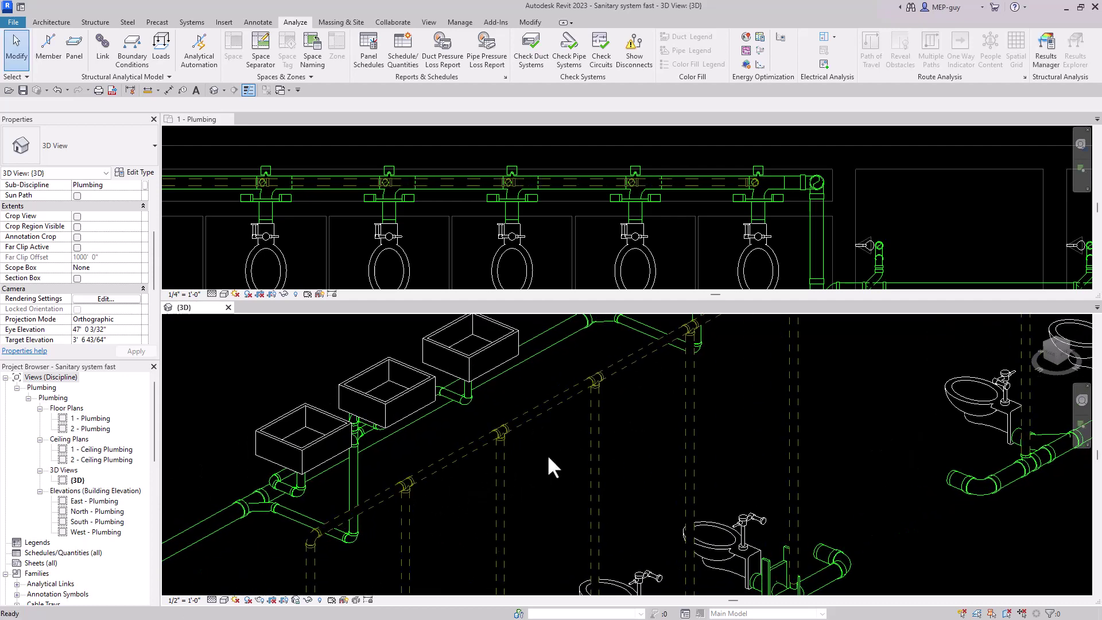
# Step: Locate both lavatory groups in the floor plan and examine their drain piping in the 3D view
pyautogui.scroll(-4, 677, 419)
pyautogui.scroll(-3, 689, 419)
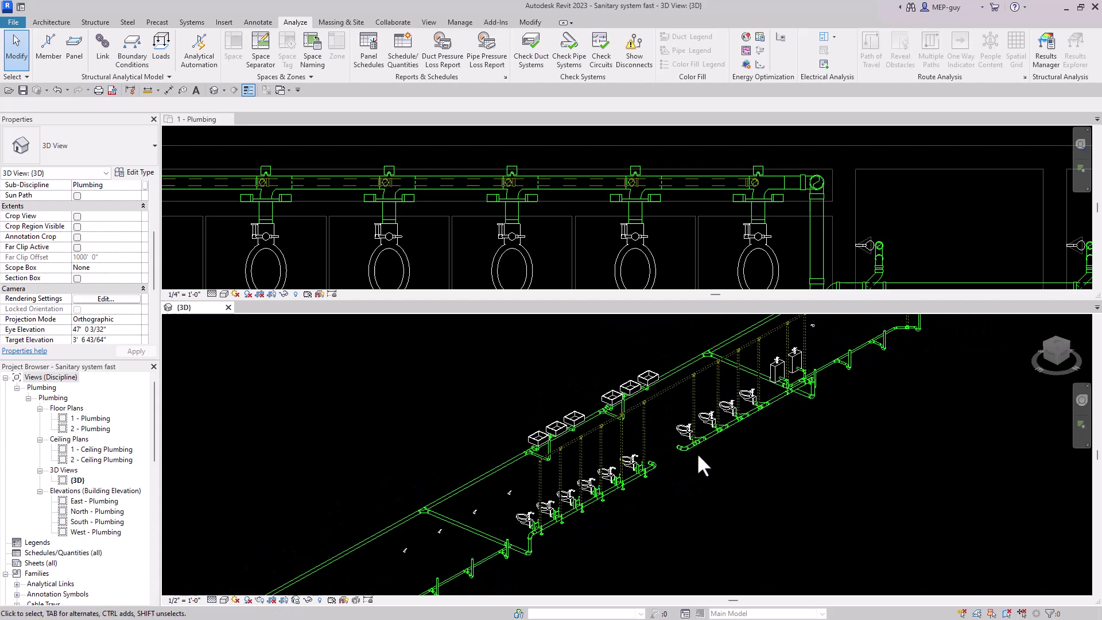
pyautogui.moveTo(809, 423); pyautogui.dragTo(824, 439, button='middle')
pyautogui.click(605, 146)
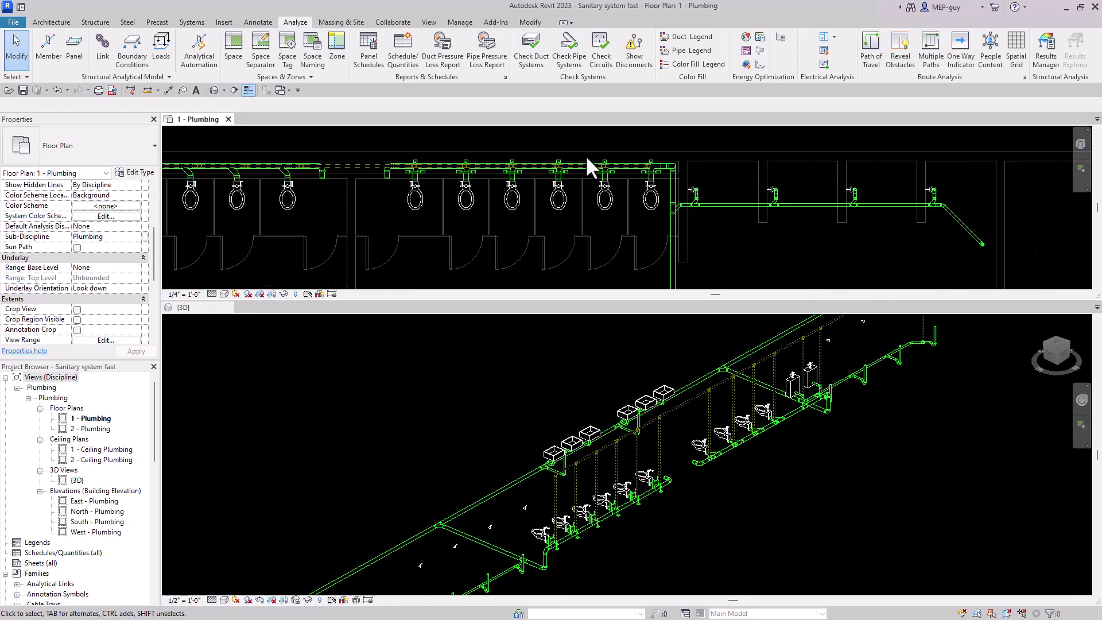
pyautogui.scroll(-3, 617, 196)
pyautogui.moveTo(607, 233); pyautogui.dragTo(636, 231, button='middle')
pyautogui.scroll(2, 561, 213)
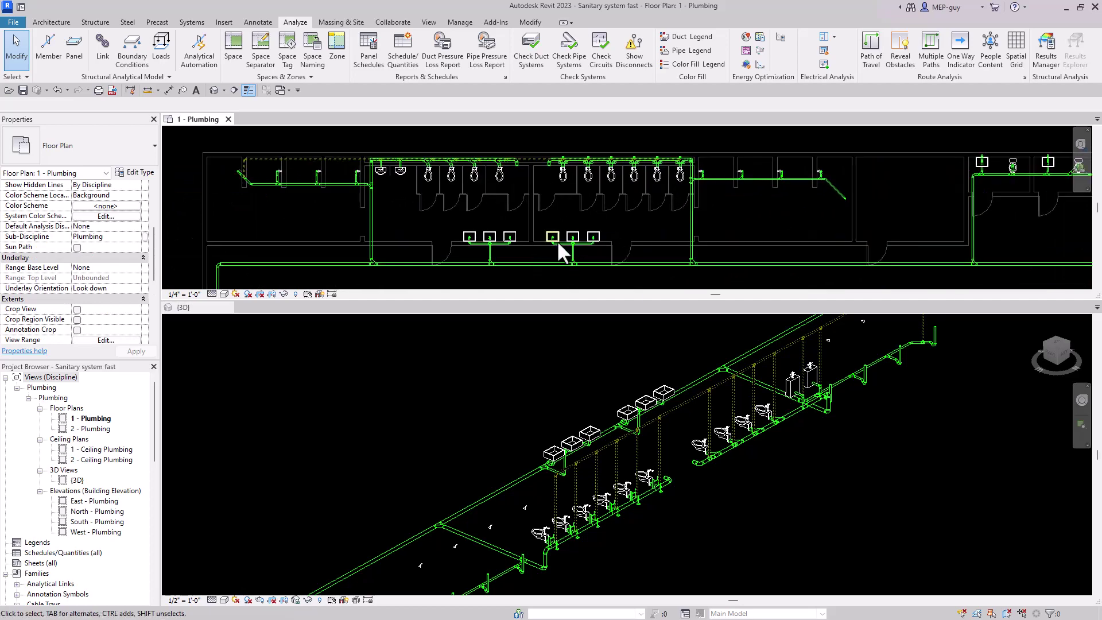
pyautogui.click(574, 365)
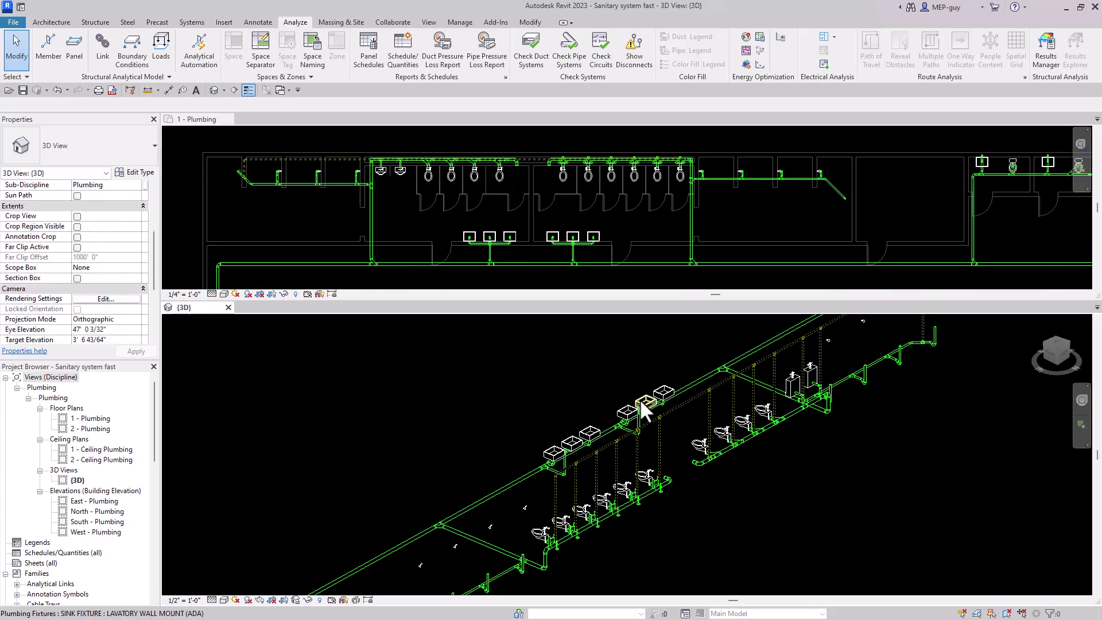
pyautogui.click(639, 398)
pyautogui.keyDown('shift'); pyautogui.moveTo(568, 413); pyautogui.dragTo(651, 446, button='middle'); pyautogui.keyUp('shift')
pyautogui.scroll(4, 750, 407)
pyautogui.scroll(-3, 724, 413)
pyautogui.press('Escape')
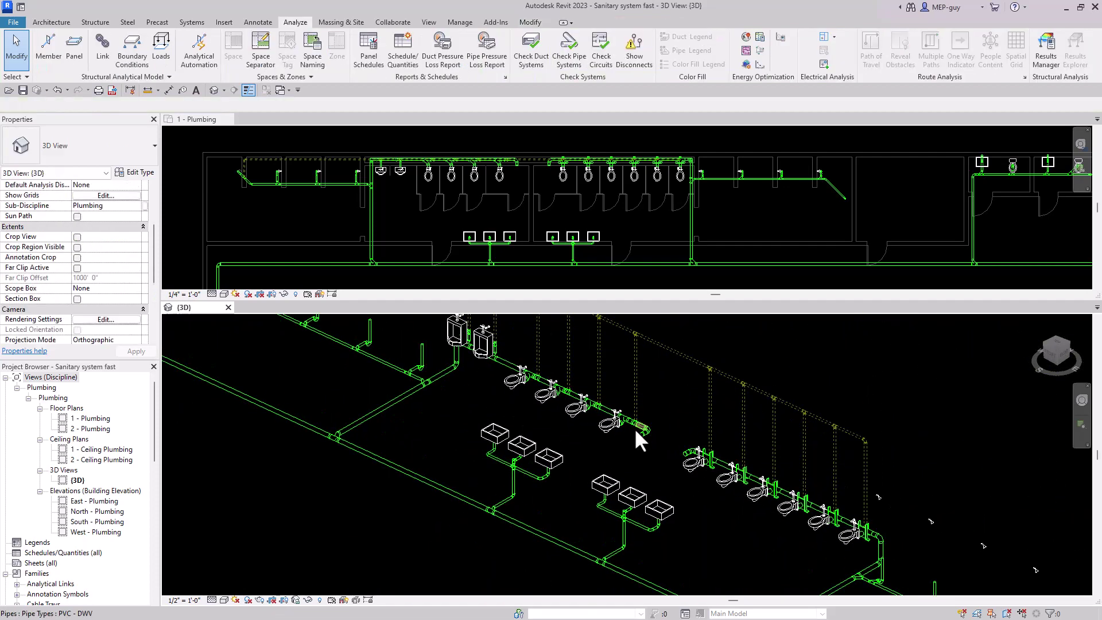
# Step: Draw a 2" pipe from the sanitary tee at the lavatory group nearest the urinals, rising to 9' 6" and running toward the overhead vent
pyautogui.scroll(5, 514, 462)
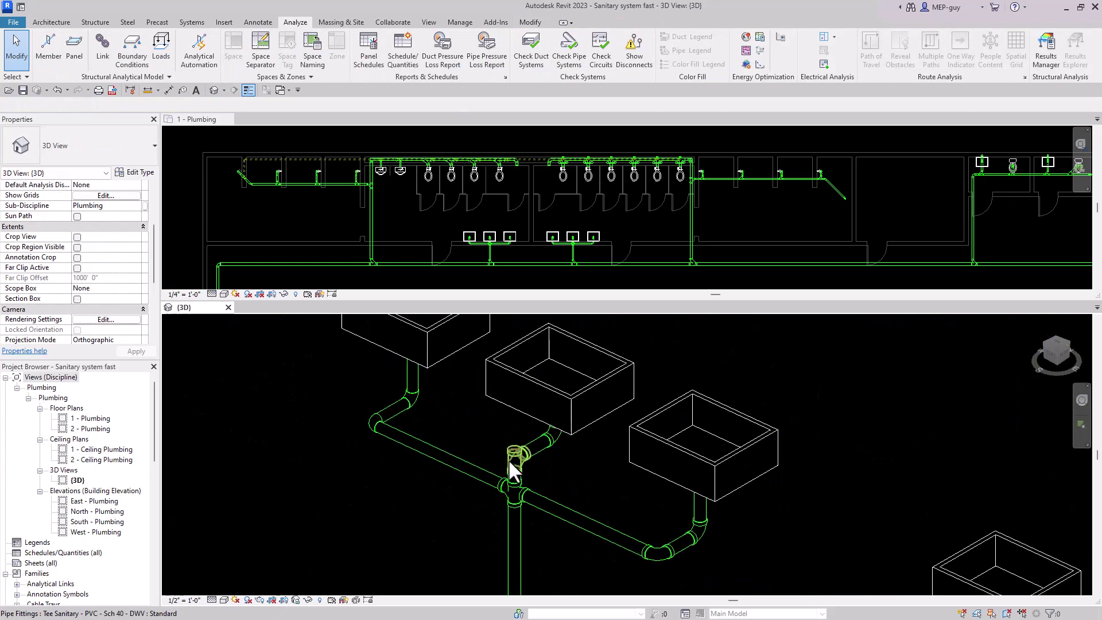
pyautogui.click(515, 453)
pyautogui.rightClick(513, 453)
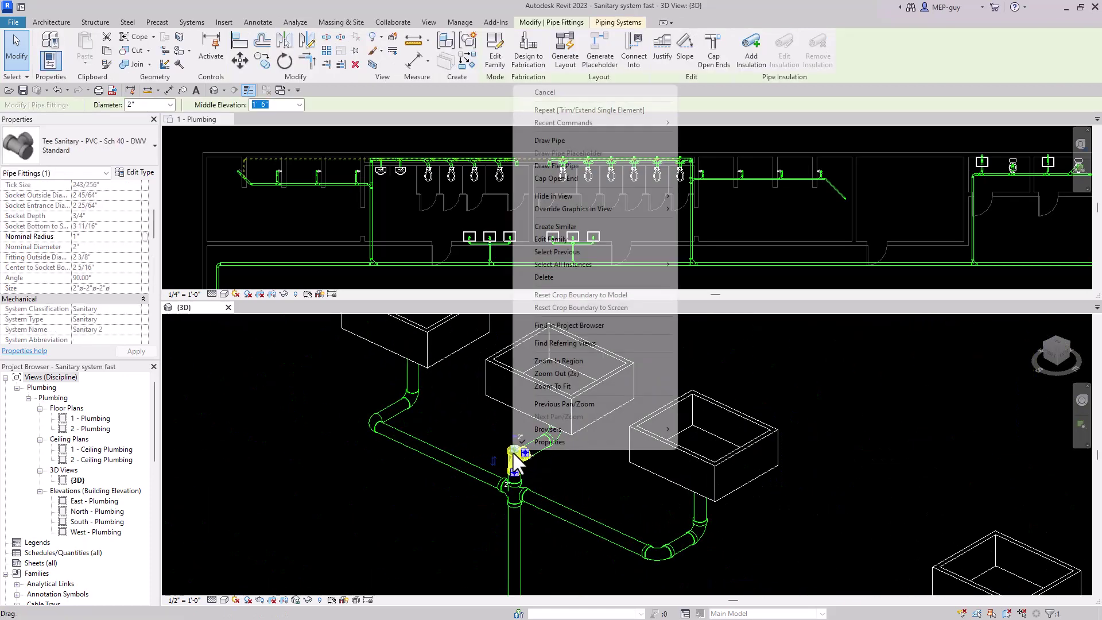
pyautogui.click(554, 140)
pyautogui.scroll(-3, 516, 465)
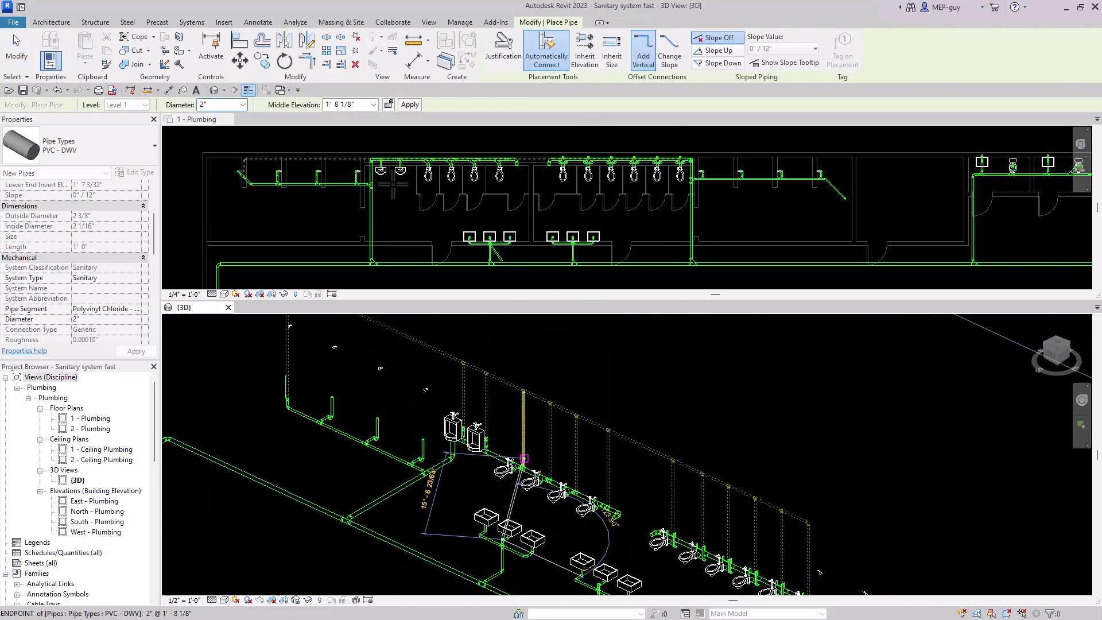
pyautogui.click(373, 105)
pyautogui.click(340, 229)
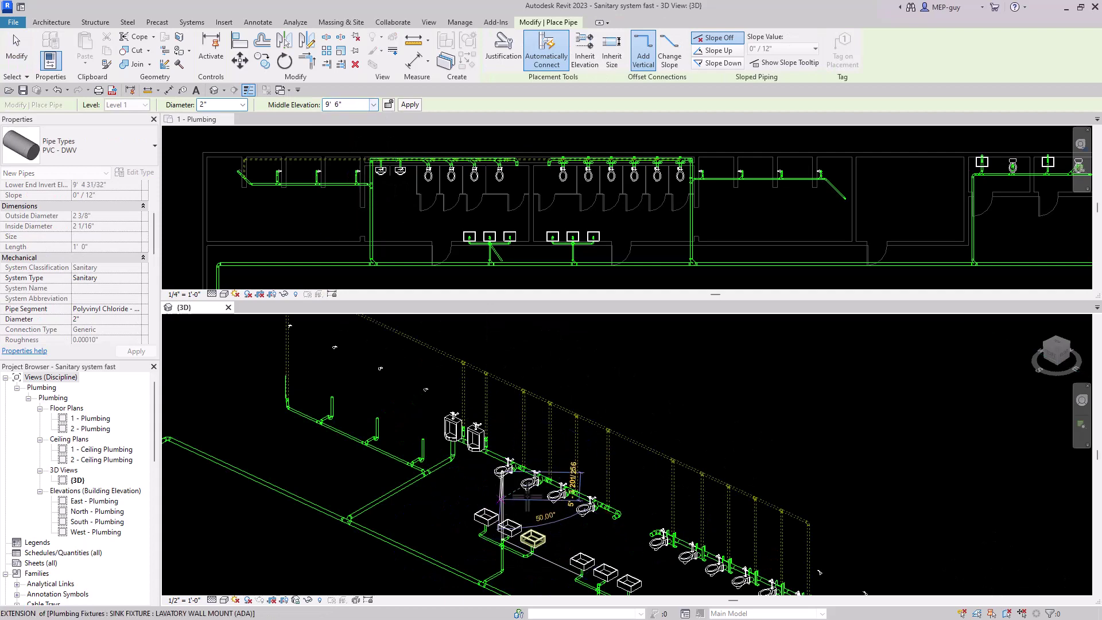
pyautogui.scroll(2, 542, 446)
pyautogui.click(543, 446)
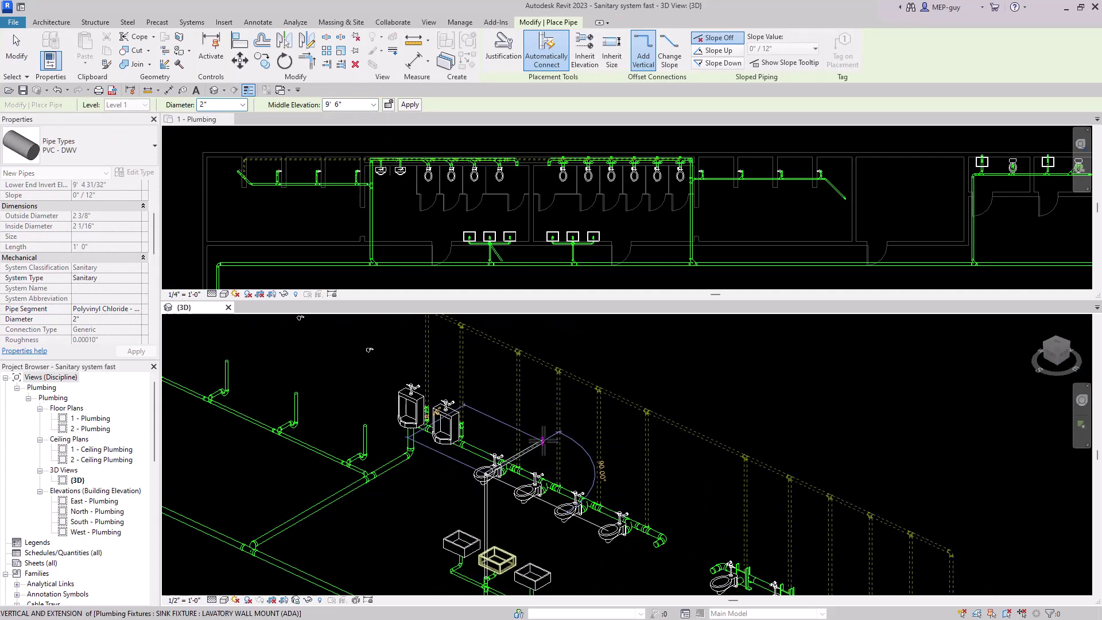
pyautogui.press('Escape')
pyautogui.press('Escape')
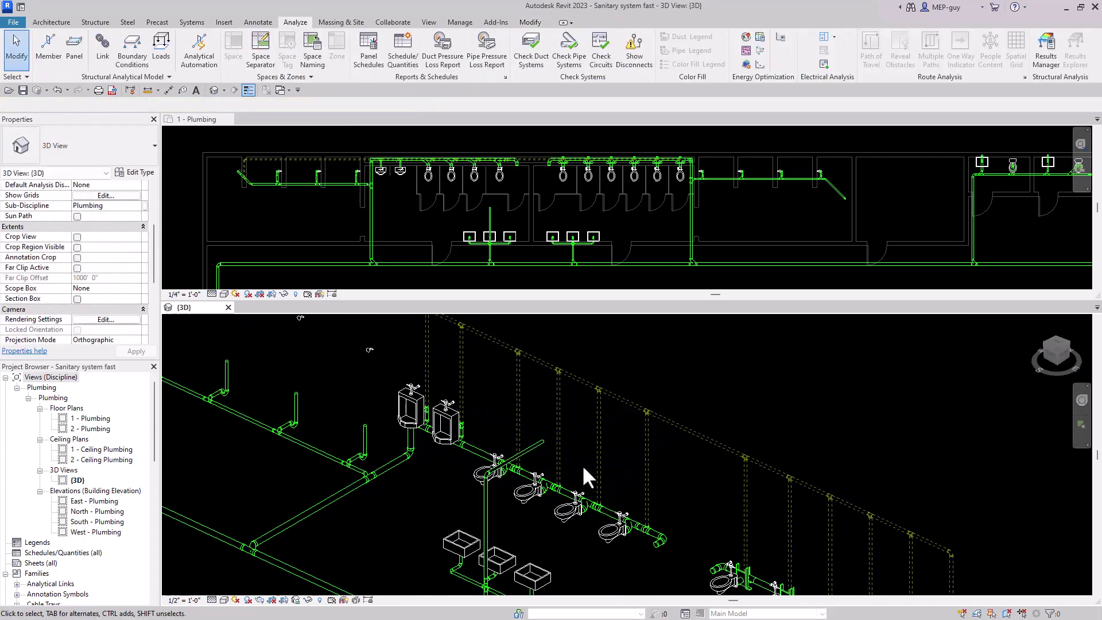
# Step: Pull the lavatory riser's lower end off the sanitary tee and set the riser's System Type to Vent
pyautogui.click(487, 567)
pyautogui.scroll(4, 480, 568)
pyautogui.press('Escape')
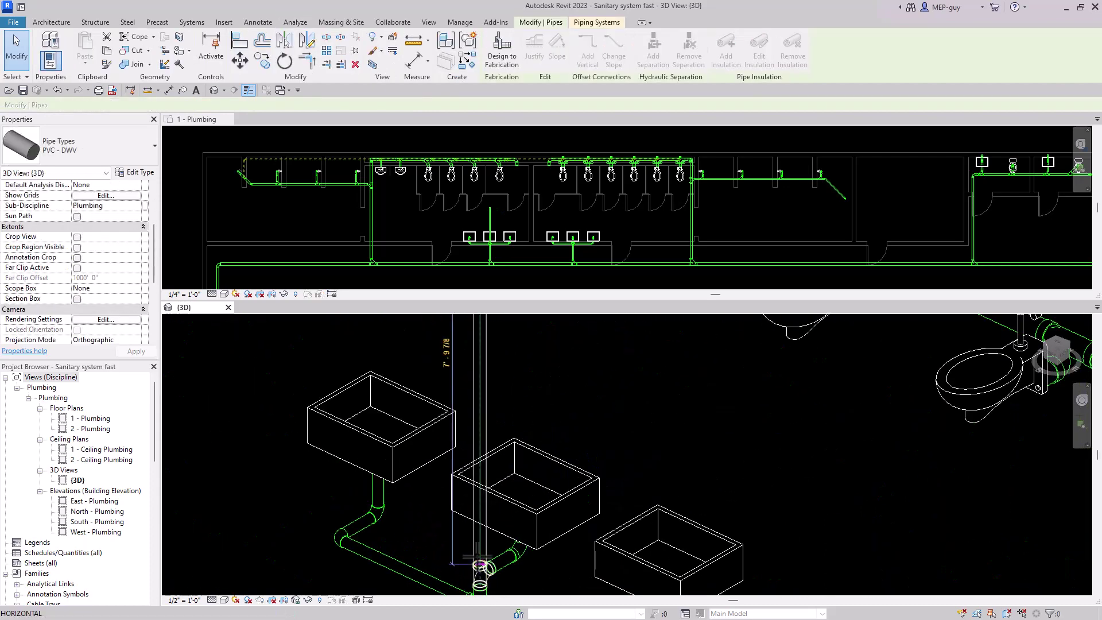
pyautogui.click(480, 516)
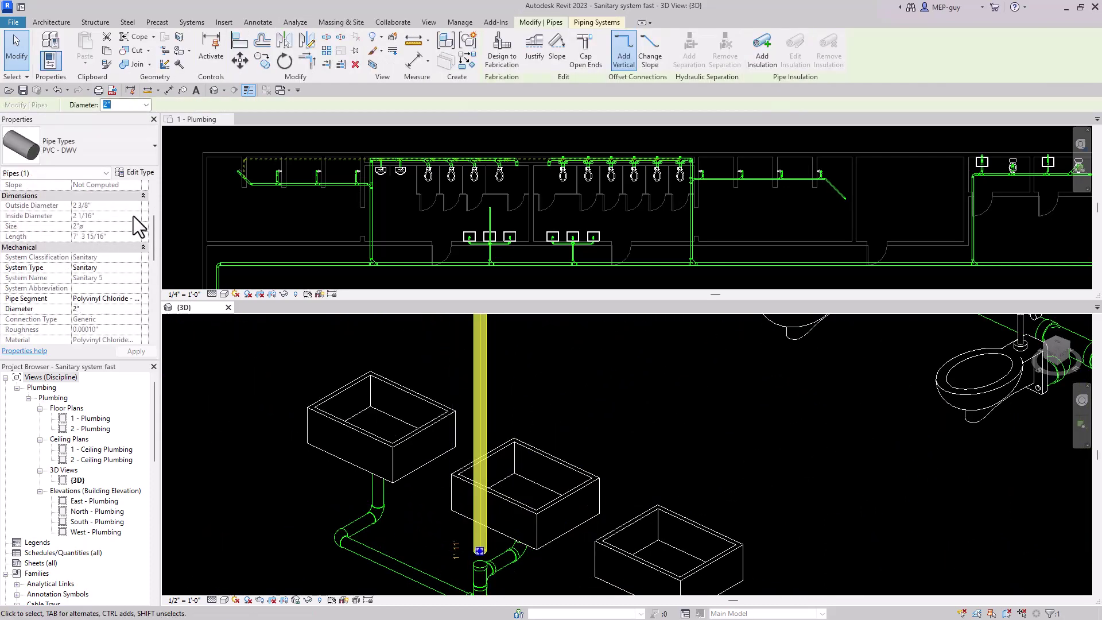
pyautogui.click(116, 267)
pyautogui.click(136, 267)
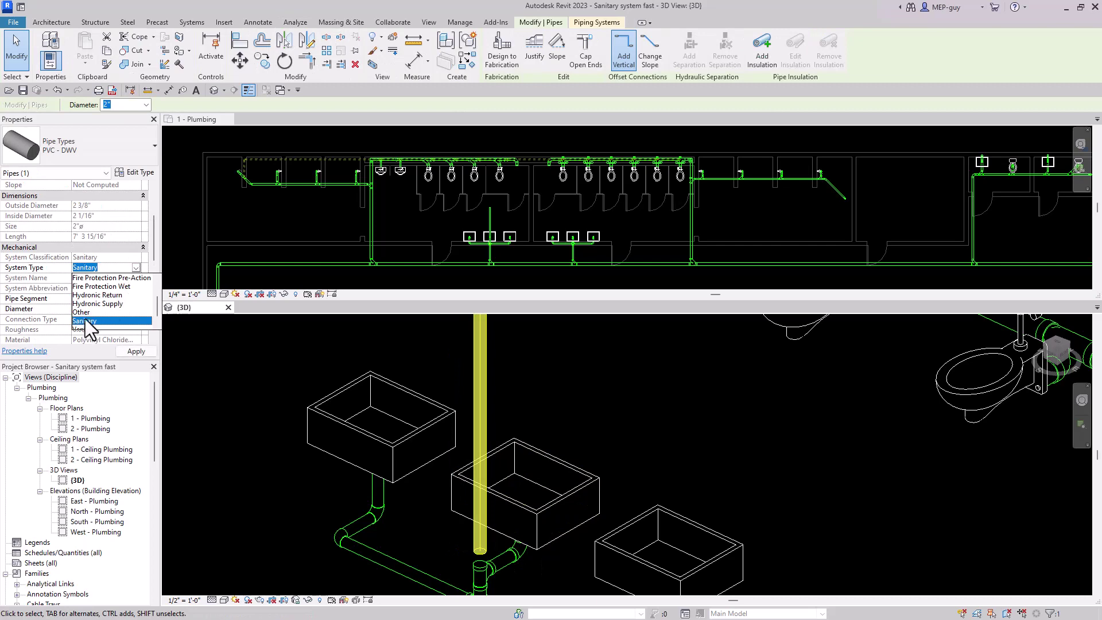
pyautogui.click(89, 327)
pyautogui.press('Escape')
# Step: Reconnect the lavatory vent riser to the sanitary tee, and extend its overhead branch into the main vent pipe
pyautogui.click(480, 544)
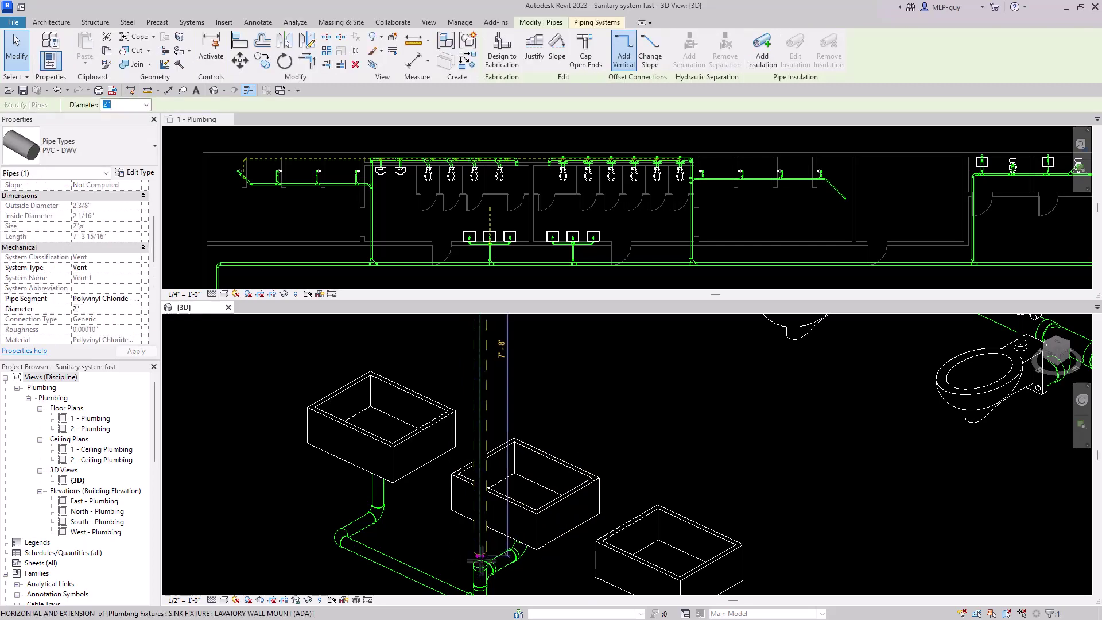
pyautogui.press('Escape')
pyautogui.scroll(-3, 426, 545)
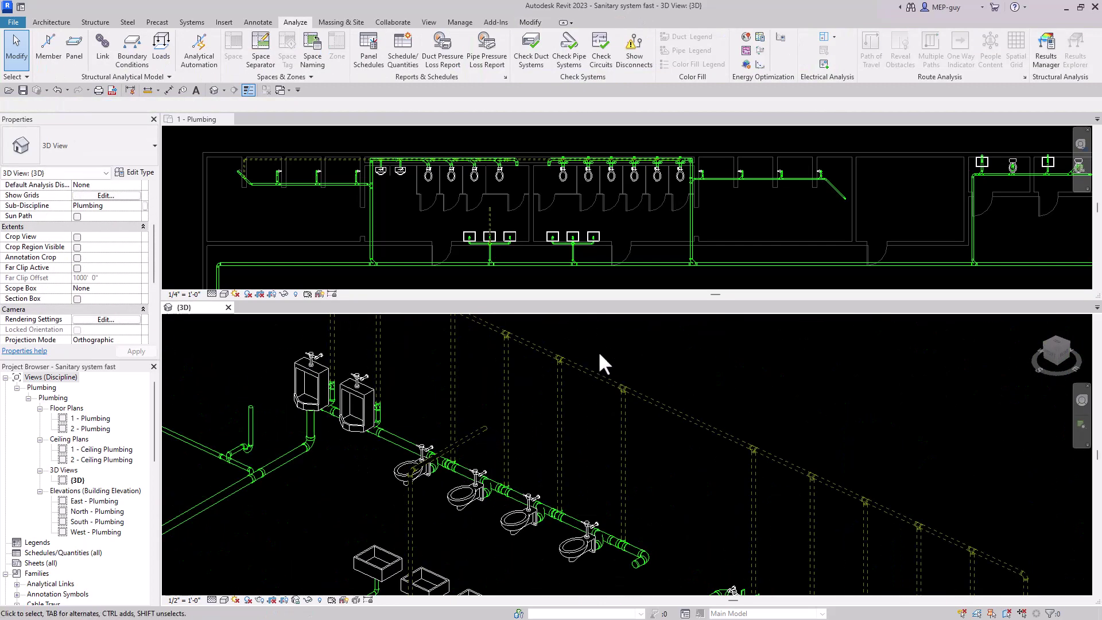
pyautogui.scroll(-4, 543, 444)
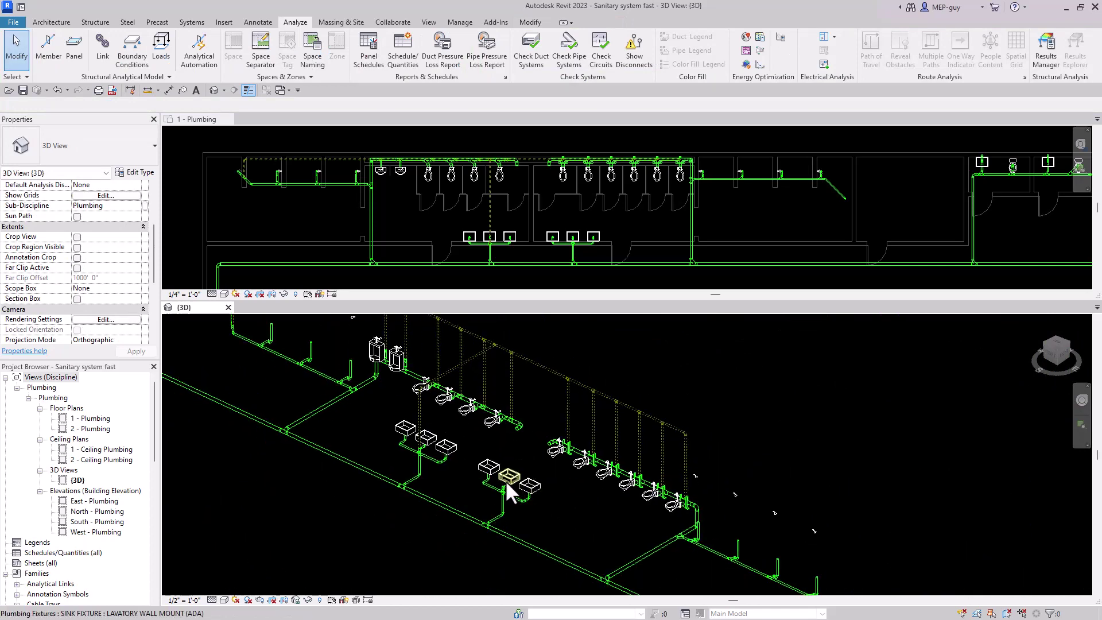
# Step: Copy the first lavatory group's vent riser, elbow and overhead branch onto the sanitary tee of the second lavatory group
pyautogui.click(514, 215)
pyautogui.scroll(3, 510, 225)
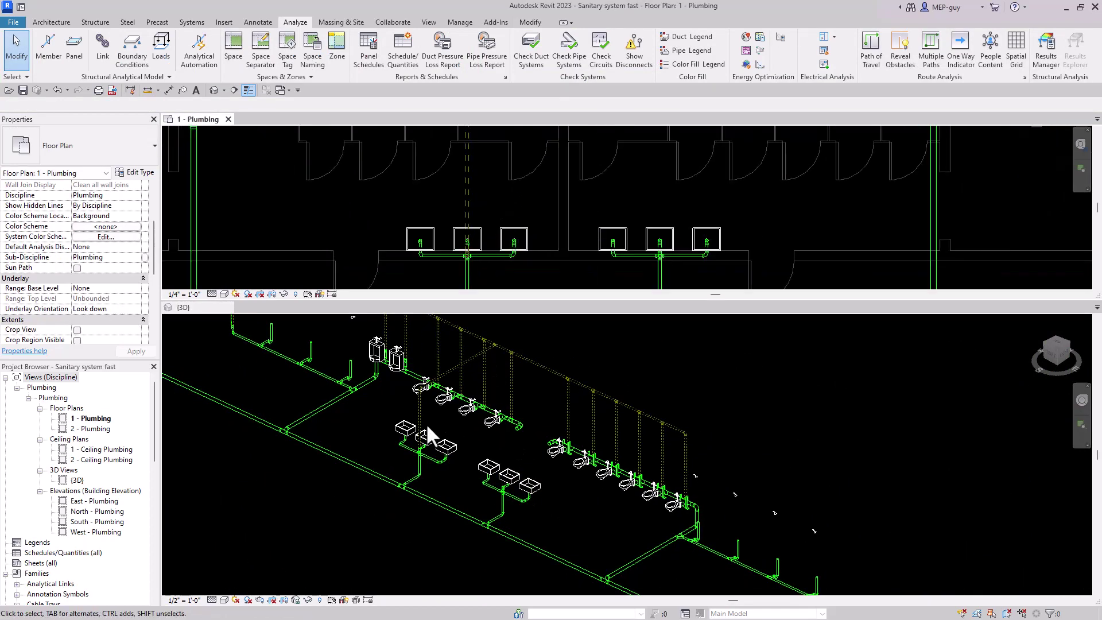
pyautogui.scroll(5, 425, 390)
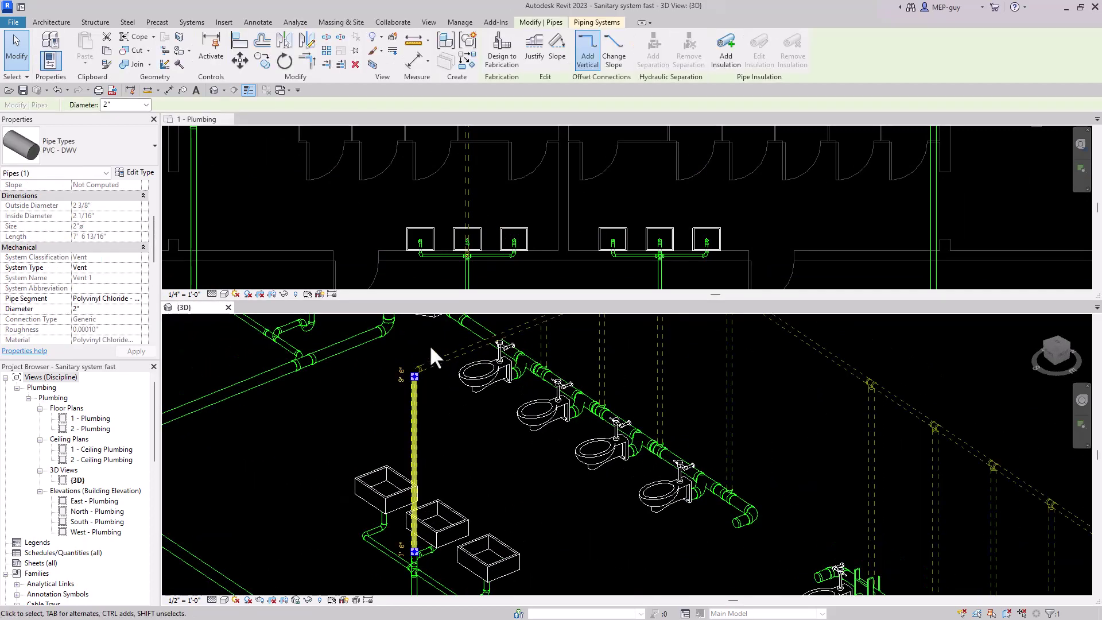
pyautogui.moveTo(437, 337); pyautogui.dragTo(410, 395)
pyautogui.click(410, 395)
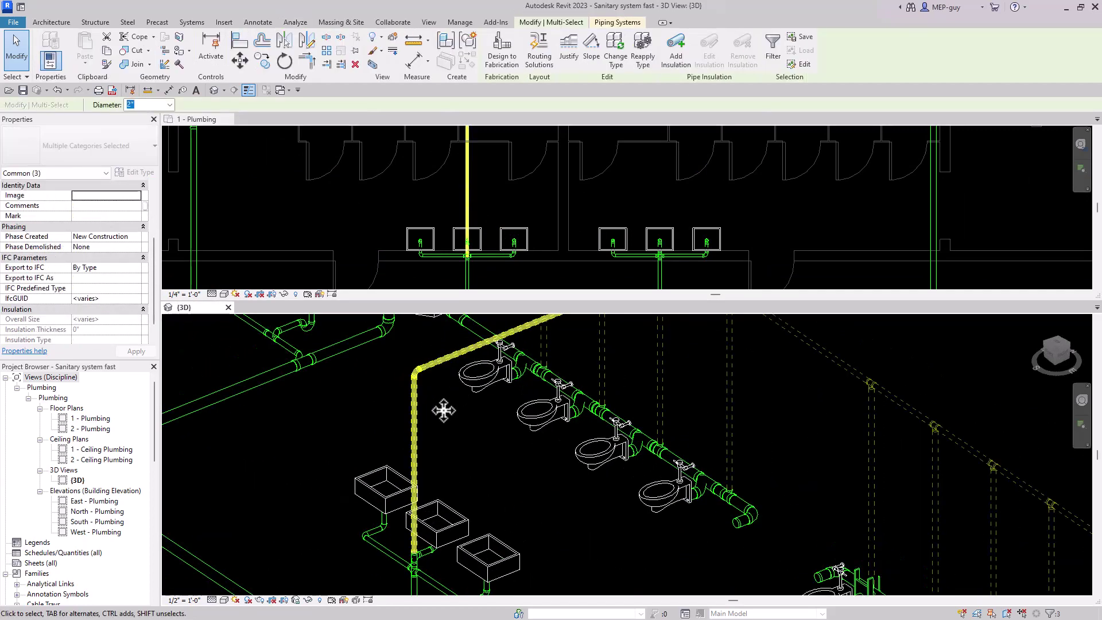
pyautogui.click(517, 257)
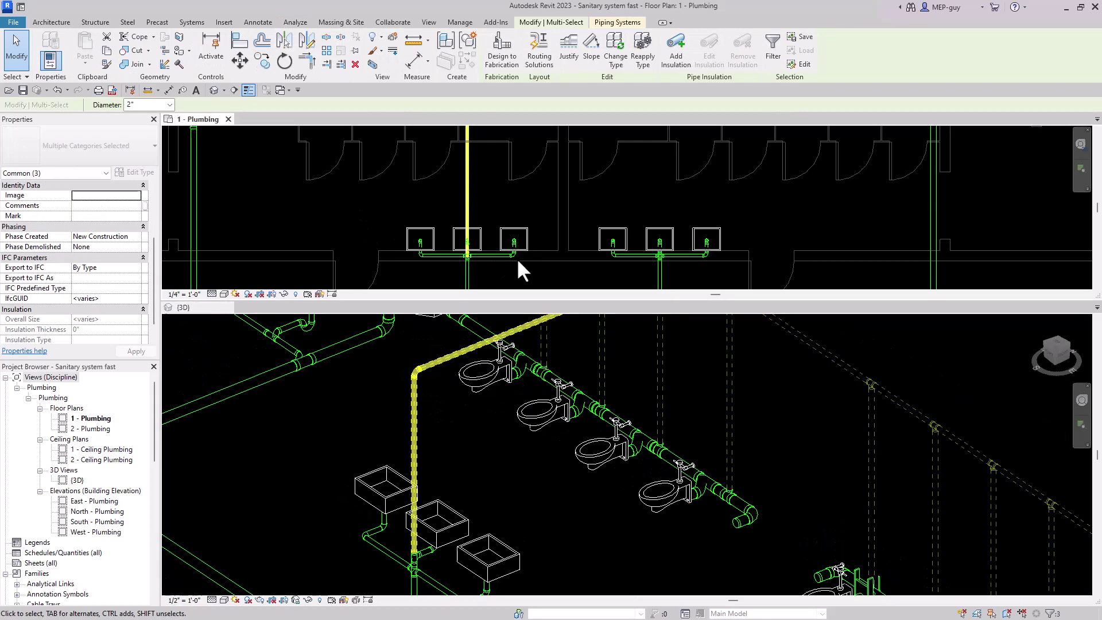
pyautogui.press('c')
pyautogui.press('o')
pyautogui.scroll(5, 471, 257)
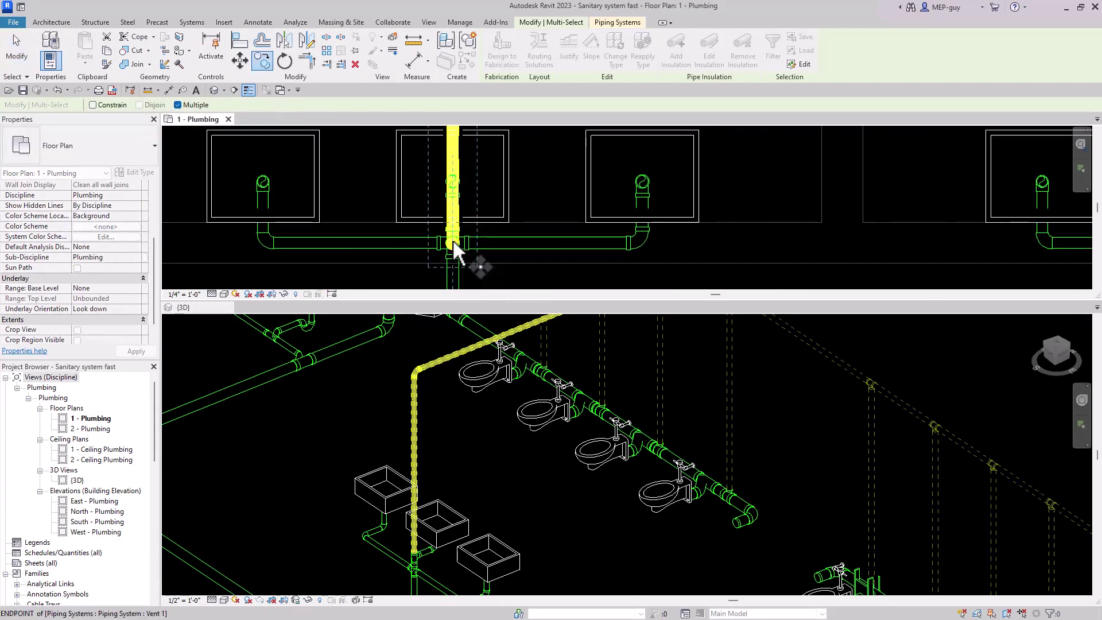
pyautogui.click(452, 241)
pyautogui.scroll(-3, 452, 241)
pyautogui.scroll(4, 701, 245)
pyautogui.click(676, 235)
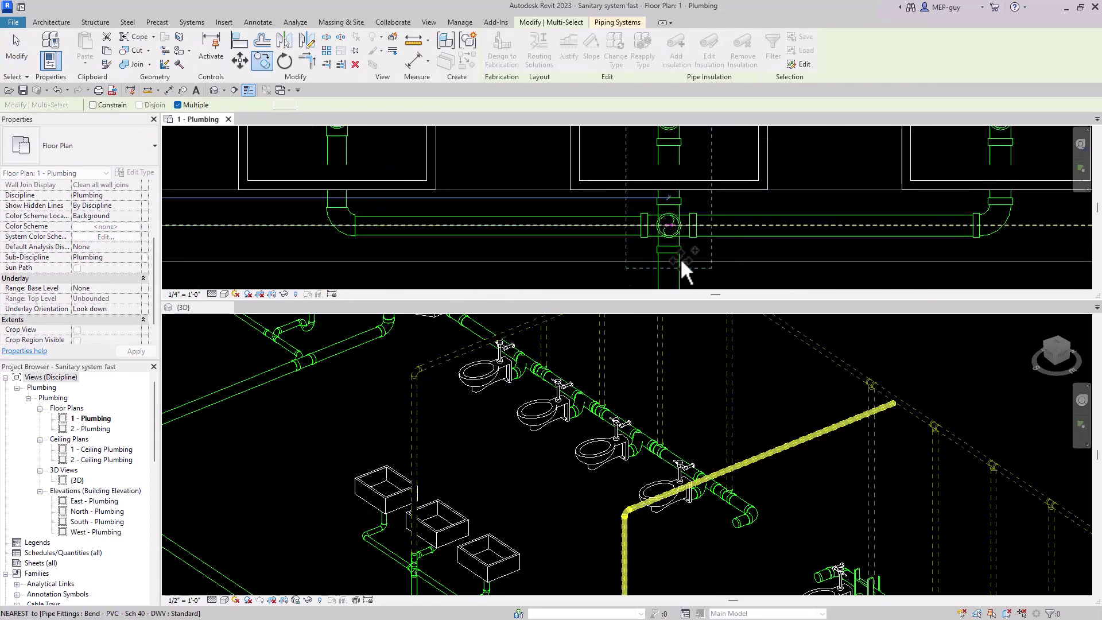
pyautogui.scroll(2, 679, 257)
pyautogui.press('Escape')
pyautogui.press('Escape')
# Step: Connect the lower end of the copied vent riser to the sanitary tee of the second lavatory group
pyautogui.click(575, 481)
pyautogui.scroll(-3, 551, 459)
pyautogui.scroll(4, 564, 529)
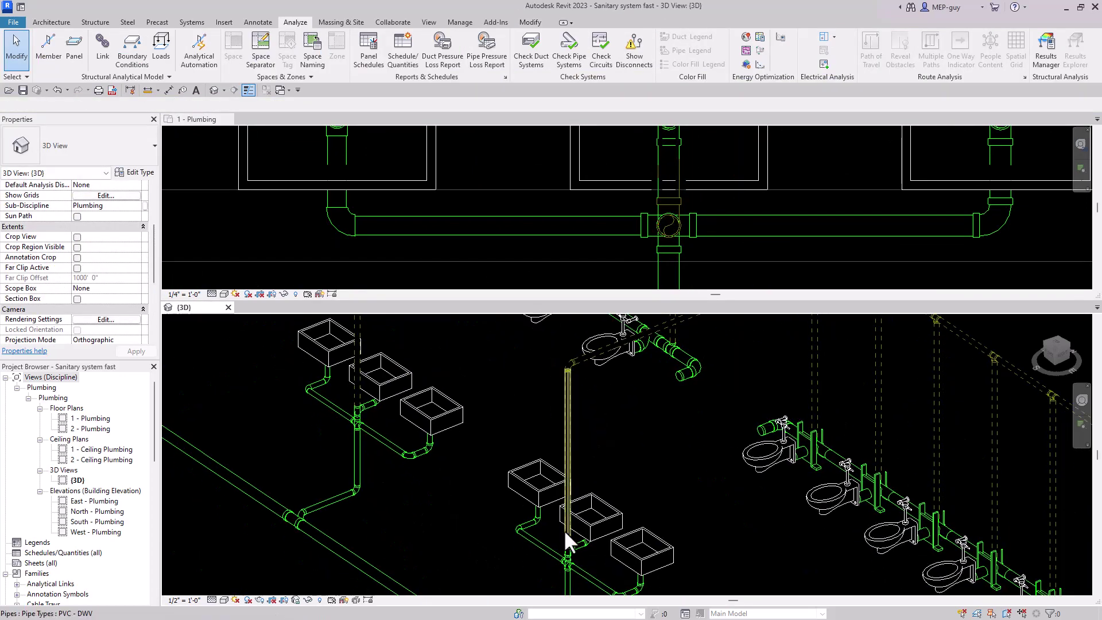
pyautogui.scroll(2, 573, 529)
pyautogui.click(566, 498)
pyautogui.moveTo(562, 532)
pyautogui.mouseDown()
pyautogui.moveTo(562, 519)
pyautogui.moveTo(563, 531)
pyautogui.mouseUp()
pyautogui.press('Escape')
# Step: Extend the copied overhead branch of the second lavatory group into the main vent pipe
pyautogui.scroll(-5, 532, 545)
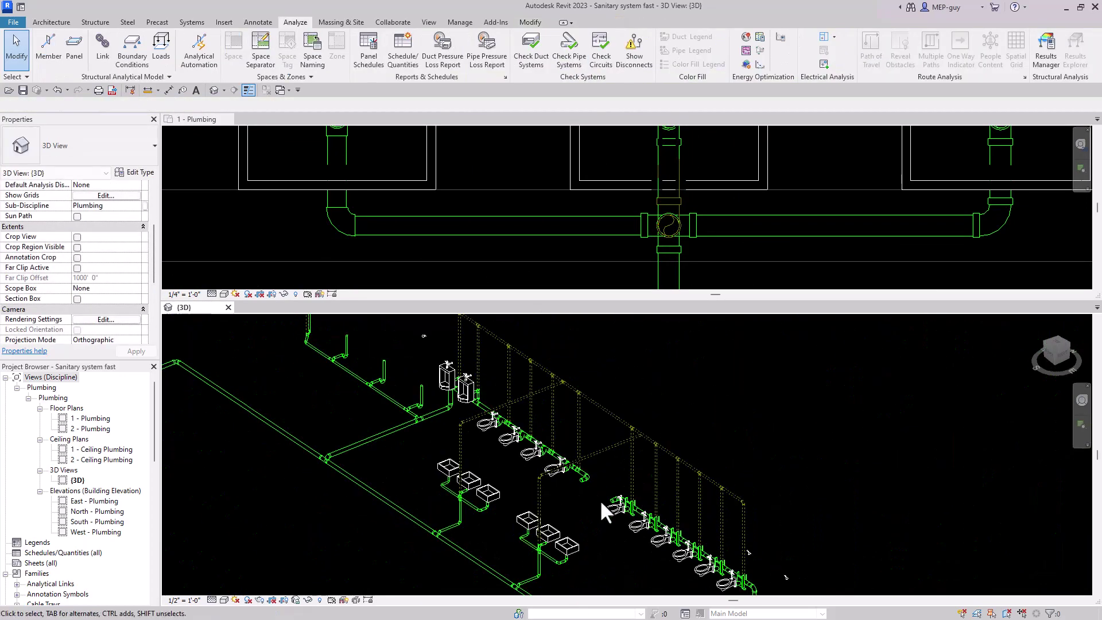
pyautogui.scroll(2, 647, 436)
pyautogui.press('t')
pyautogui.press('e')
pyautogui.click(656, 401)
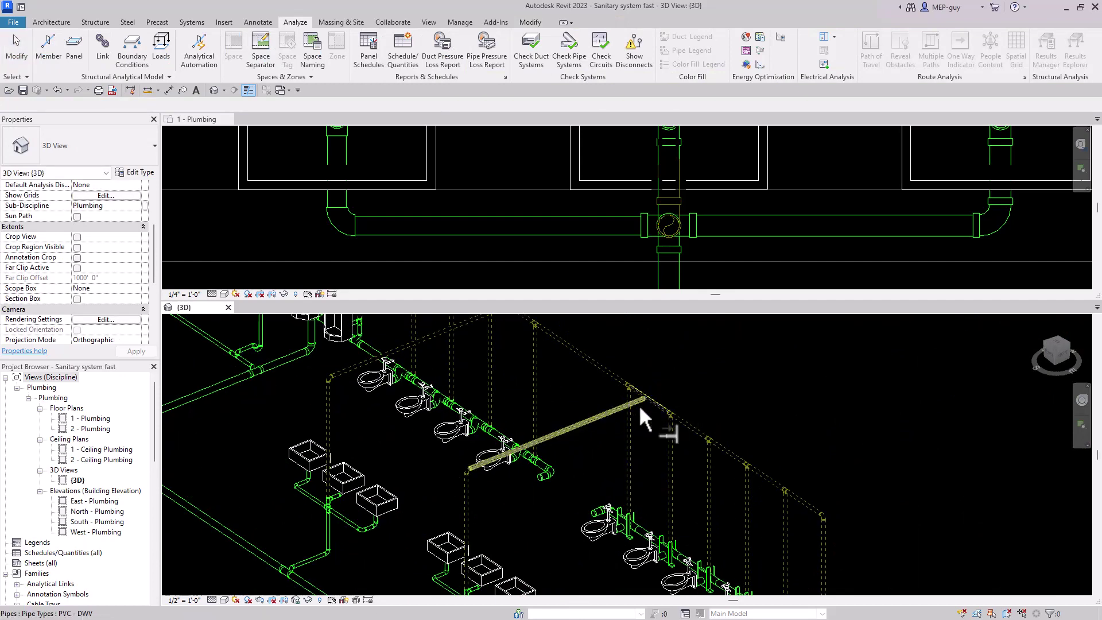
pyautogui.click(638, 405)
pyautogui.press('Escape')
# Step: Delete the second lavatory group's overhead vent branch, its tee on the main vent and the elbow atop its riser
pyautogui.moveTo(615, 476); pyautogui.dragTo(697, 470, button='middle')
pyautogui.scroll(-5, 711, 459)
pyautogui.moveTo(631, 443); pyautogui.dragTo(624, 443, button='middle')
pyautogui.scroll(3, 552, 387)
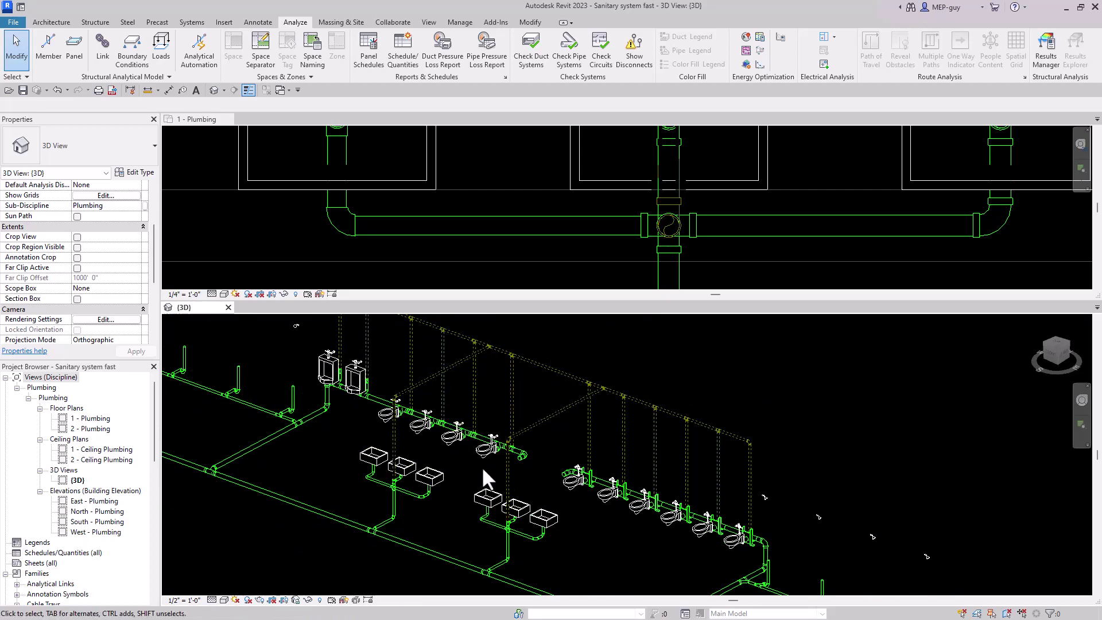
pyautogui.scroll(2, 601, 396)
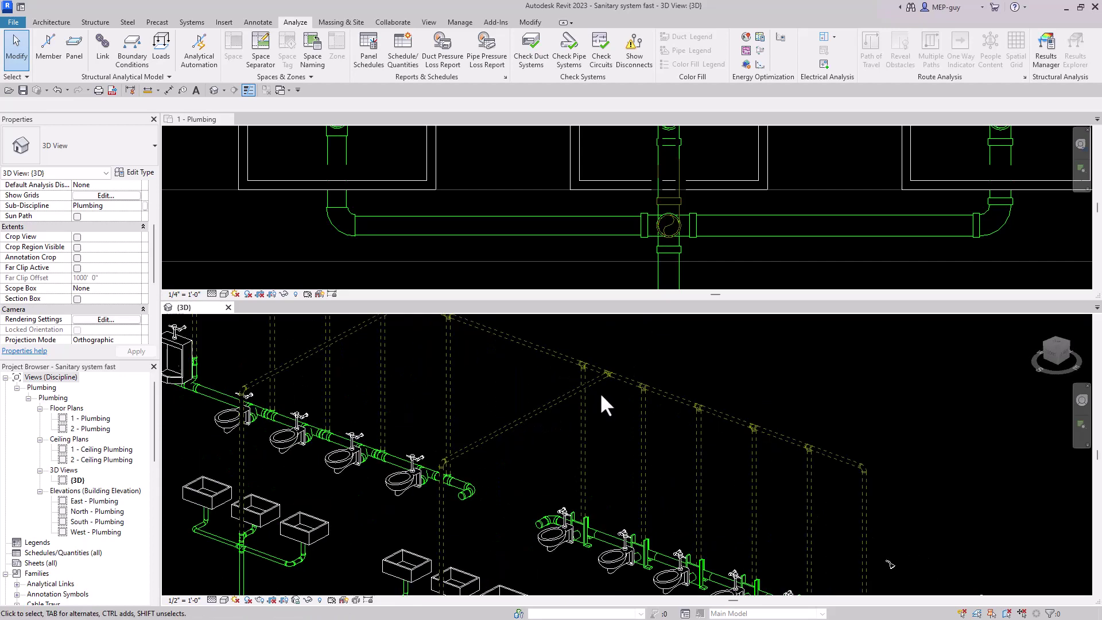
pyautogui.click(600, 380)
pyautogui.press('Delete')
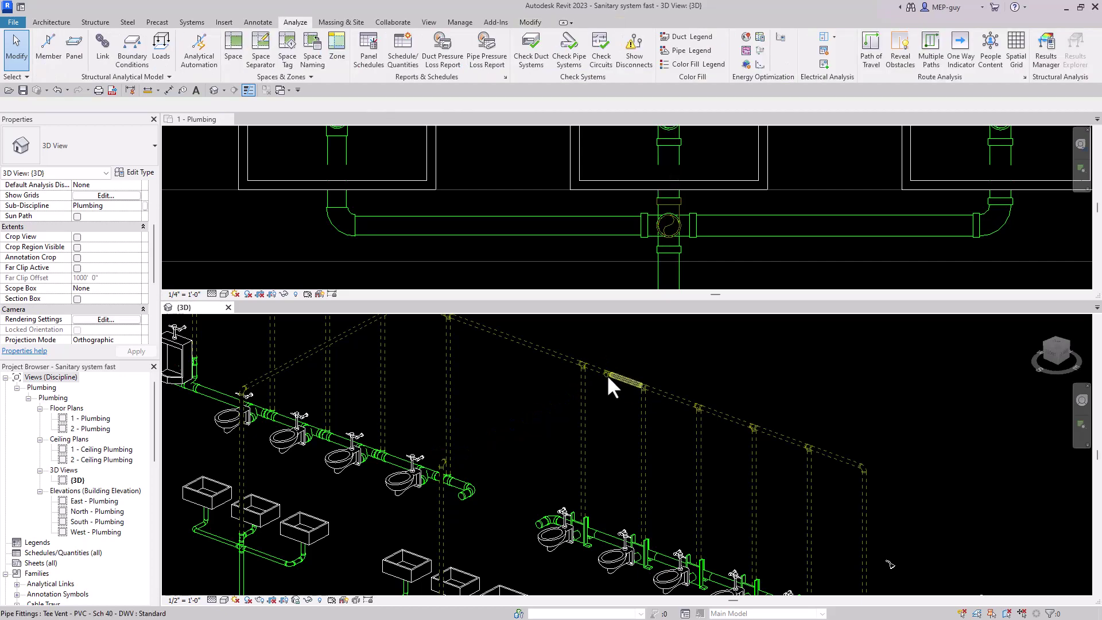
pyautogui.click(605, 377)
pyautogui.scroll(3, 603, 375)
pyautogui.press('Delete')
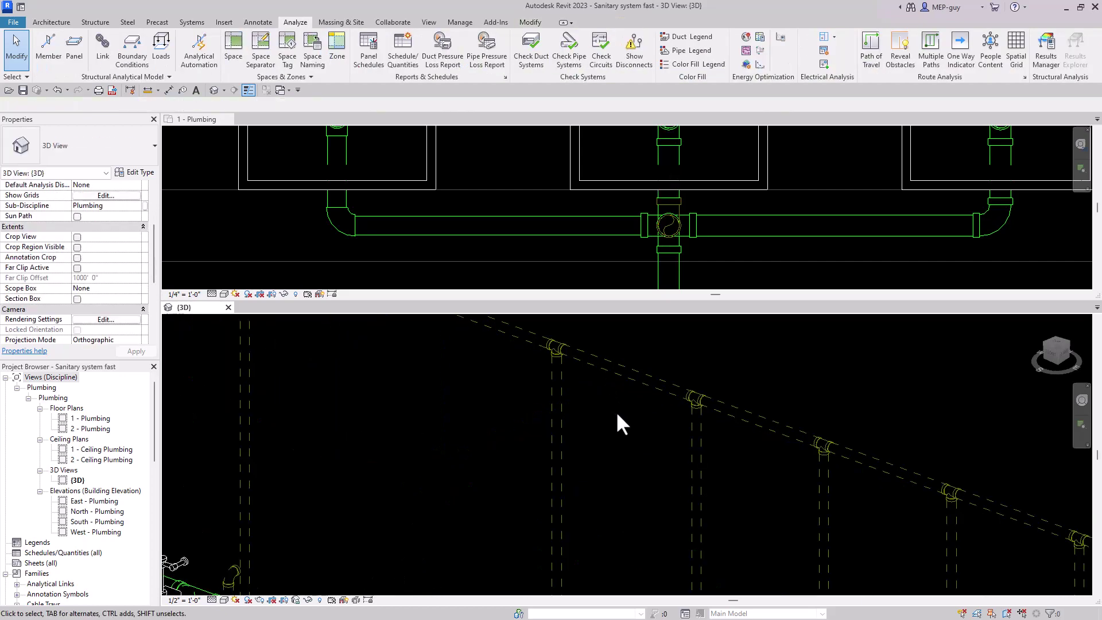
pyautogui.scroll(-3, 641, 370)
pyautogui.scroll(3, 502, 459)
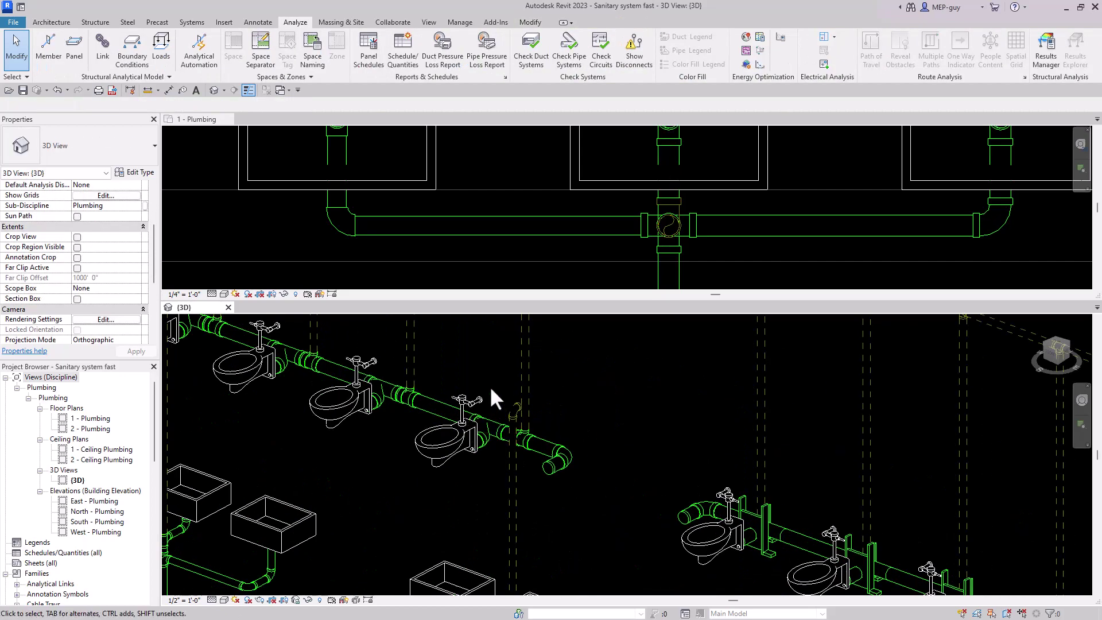
pyautogui.click(532, 435)
pyautogui.press('Delete')
# Step: Draw a 2" horizontal vent pipe about 2' 10" long from the top of the second lavatory riser toward the first group's riser
pyautogui.scroll(-2, 545, 436)
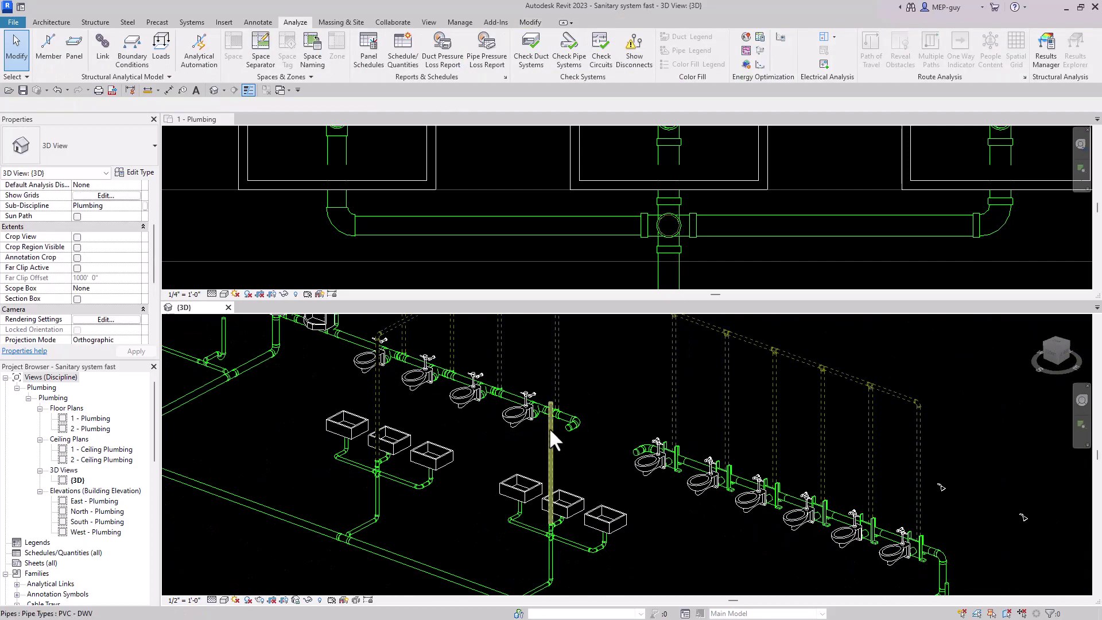
pyautogui.click(548, 427)
pyautogui.rightClick(553, 403)
pyautogui.click(591, 93)
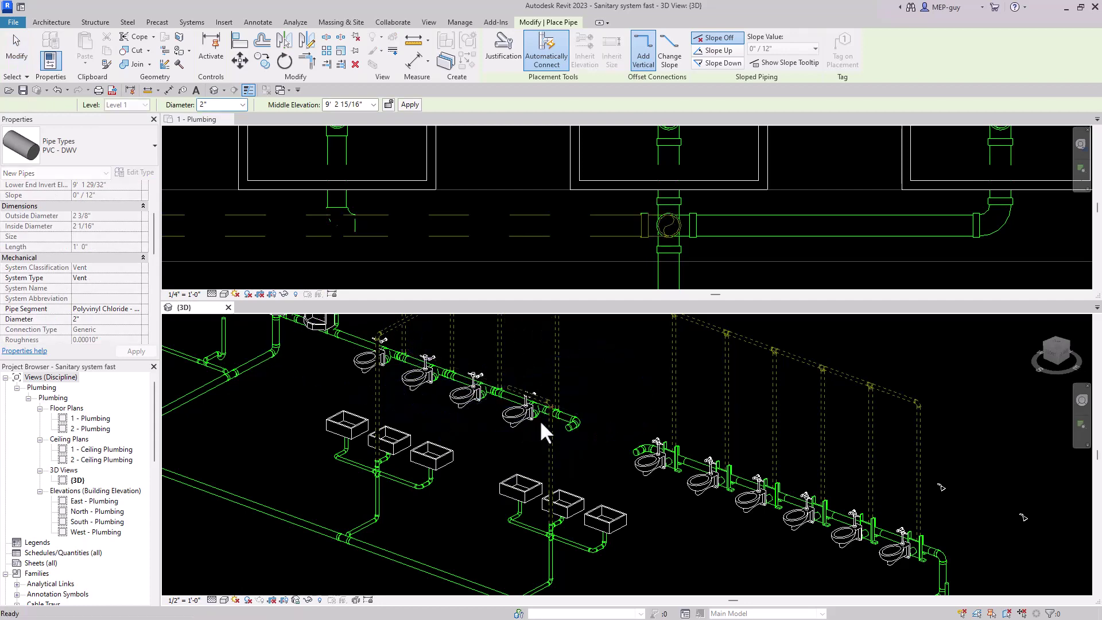
pyautogui.scroll(3, 510, 381)
pyautogui.click(498, 367)
pyautogui.press('Escape')
pyautogui.press('Escape')
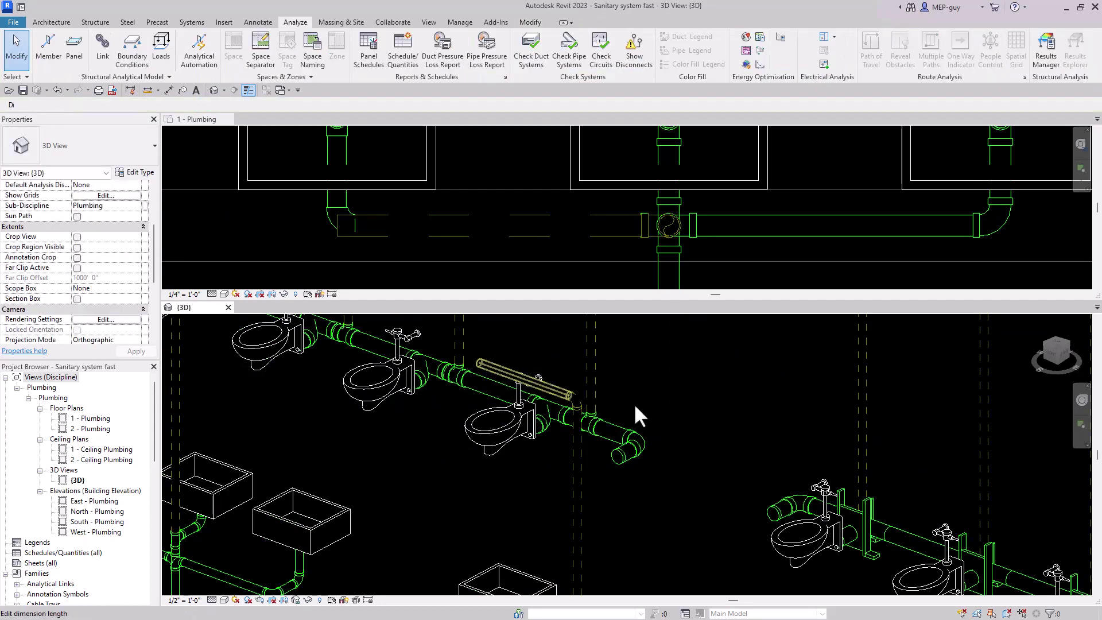
# Step: Set the Middle Elevation of the horizontal vent pipe at the second lavatory riser to 8' 0"
pyautogui.scroll(-3, 597, 466)
pyautogui.moveTo(661, 466); pyautogui.dragTo(608, 453, button='middle')
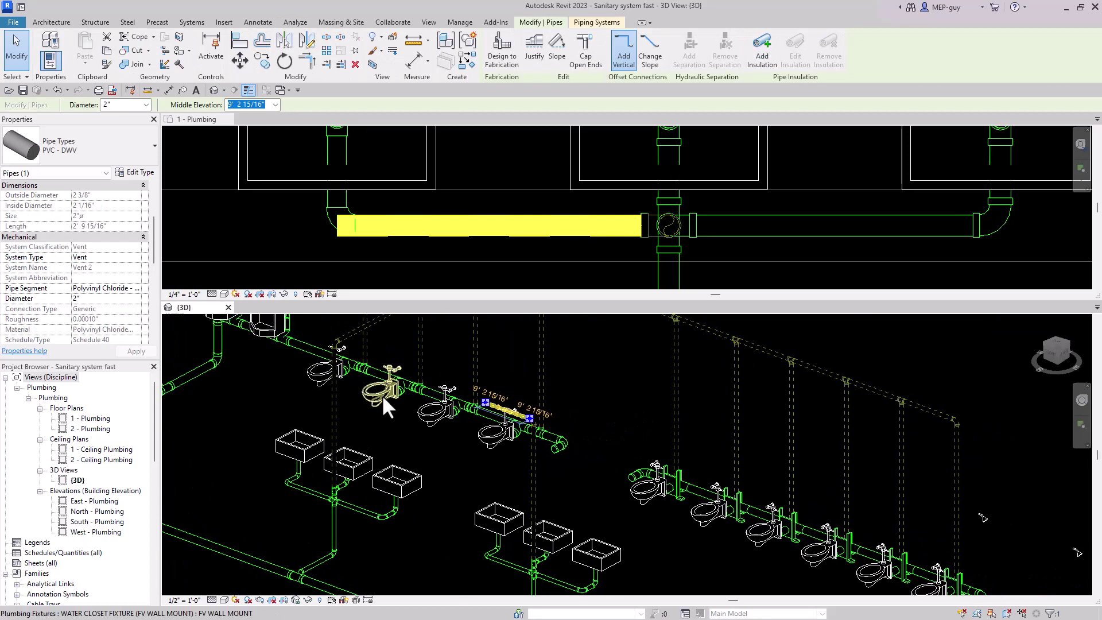
pyautogui.click(275, 105)
pyautogui.write('8')
pyautogui.press('Return')
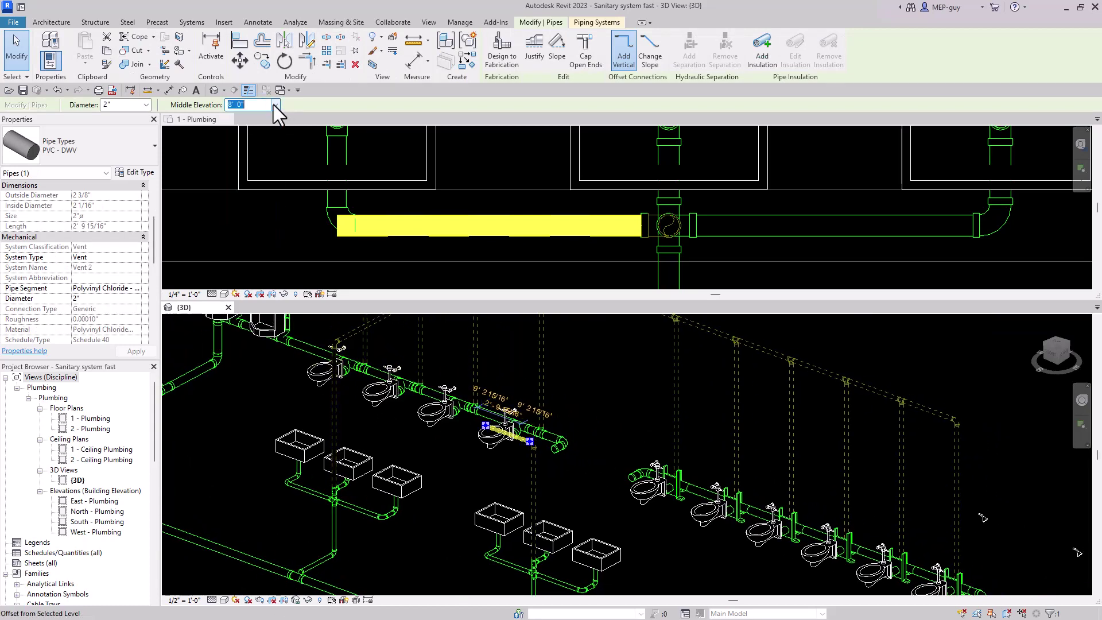
pyautogui.click(467, 453)
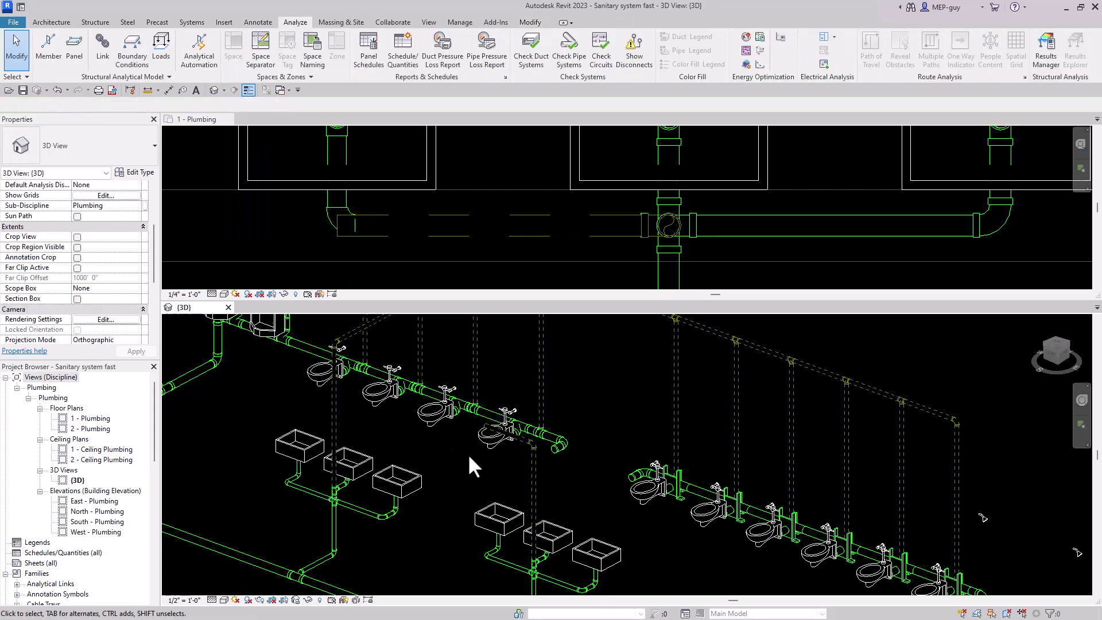
# Step: Extend the second lavatory group's horizontal vent pipe to join the first lavatory group's vent riser
pyautogui.press('t')
pyautogui.press('e')
pyautogui.click(340, 399)
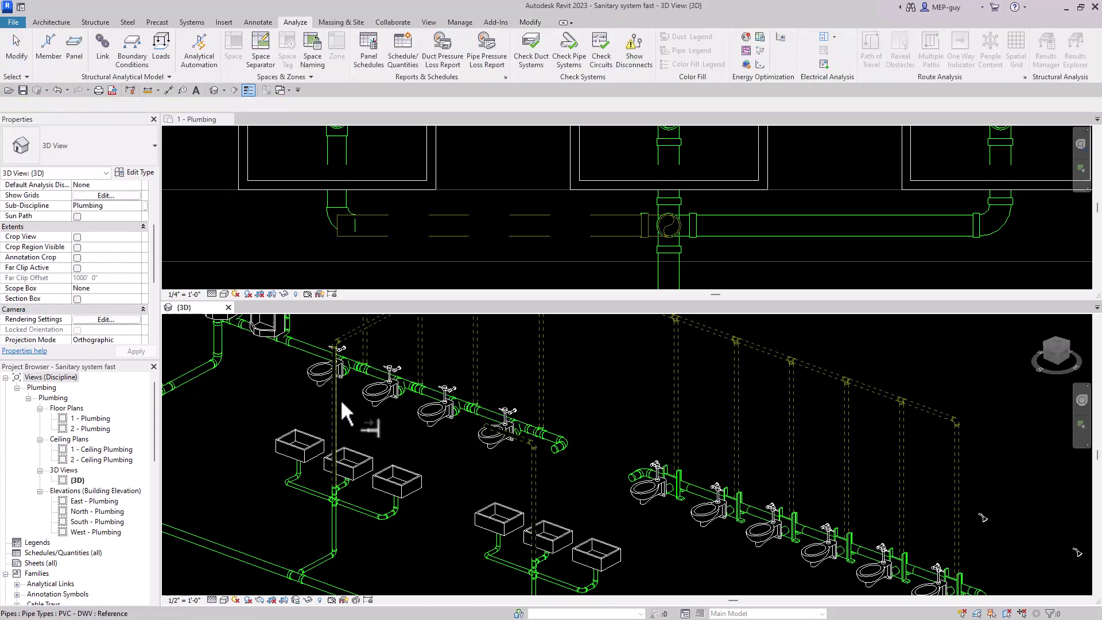
pyautogui.click(493, 429)
pyautogui.press('Escape')
pyautogui.press('Escape')
# Step: Examine the showers and their drain piping beyond the carrier-mounted toilets in the 3D view and floor plan
pyautogui.scroll(-5, 593, 477)
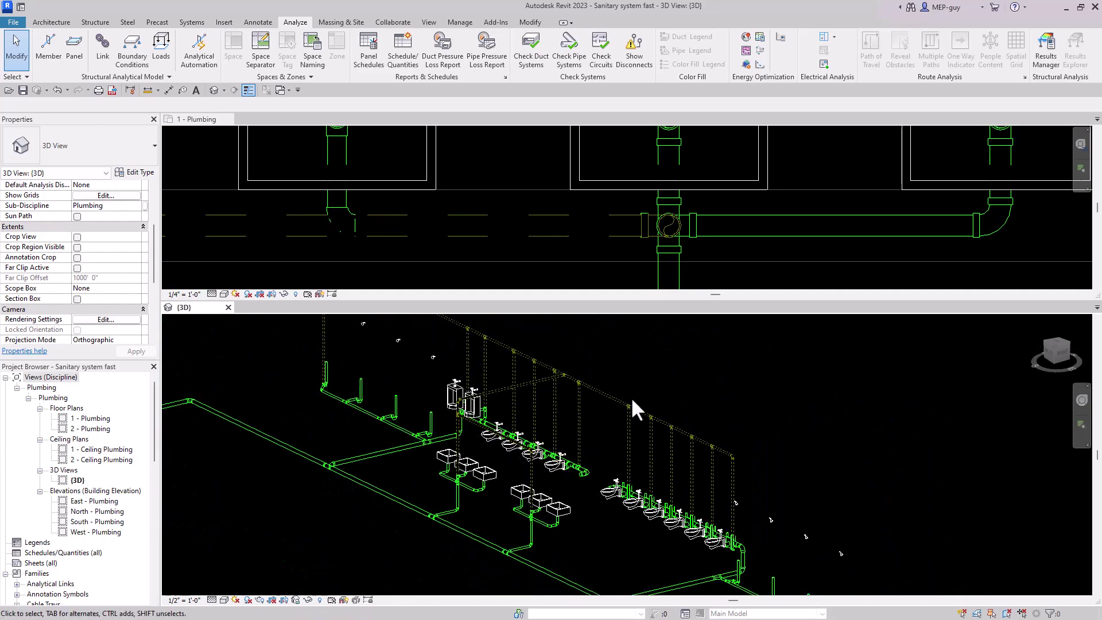
pyautogui.keyDown('shift'); pyautogui.moveTo(531, 477); pyautogui.dragTo(345, 539, button='middle'); pyautogui.keyUp('shift')
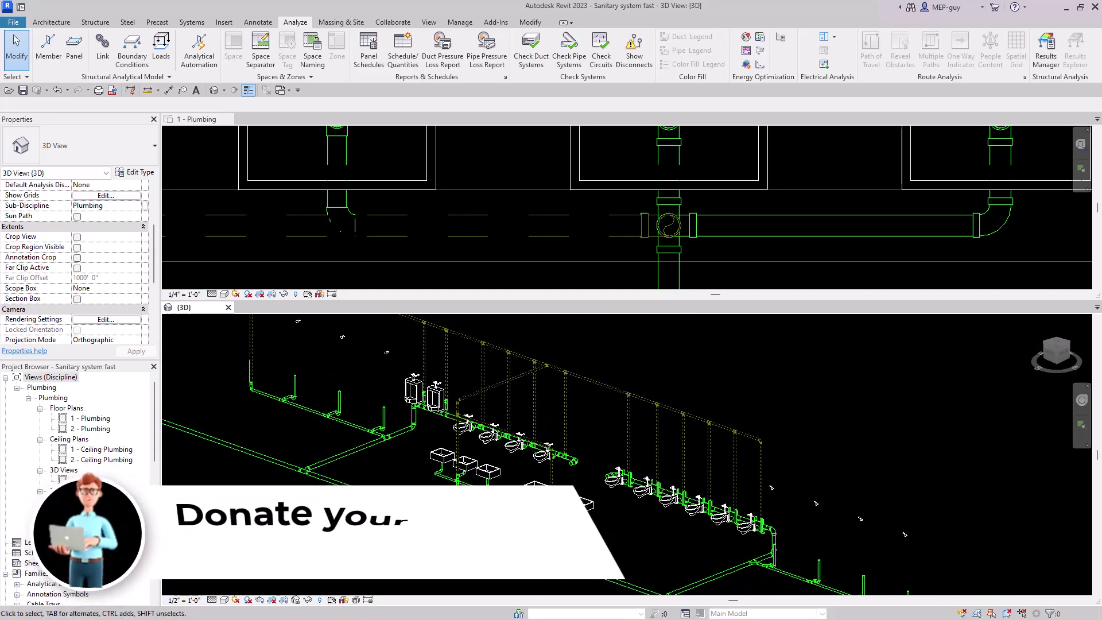
pyautogui.scroll(-1, 344, 538)
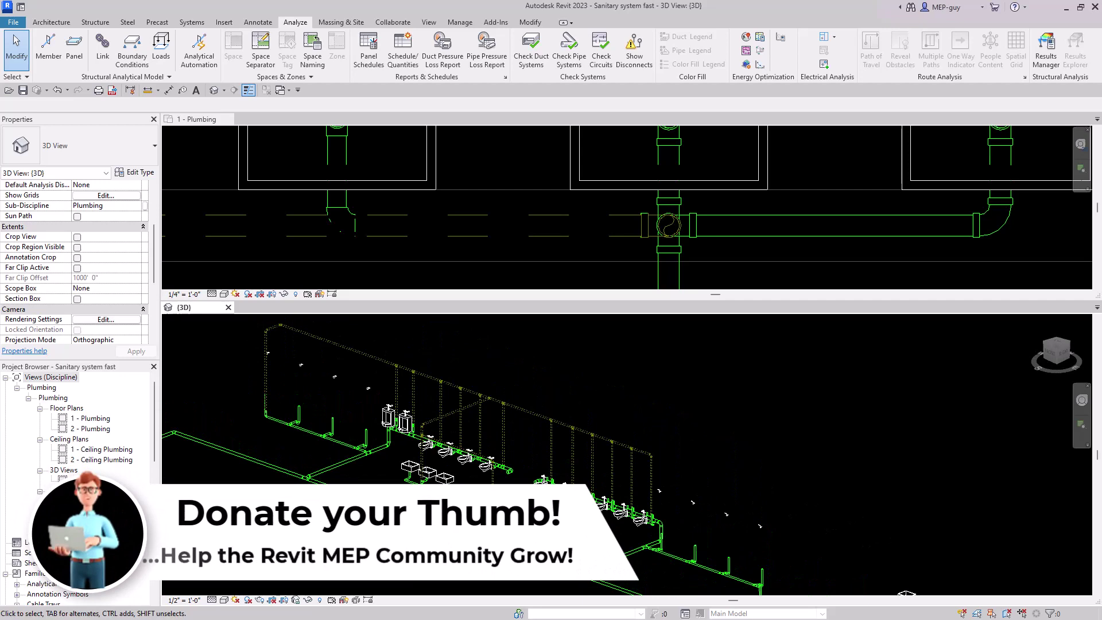
pyautogui.moveTo(344, 539); pyautogui.dragTo(309, 510, button='middle')
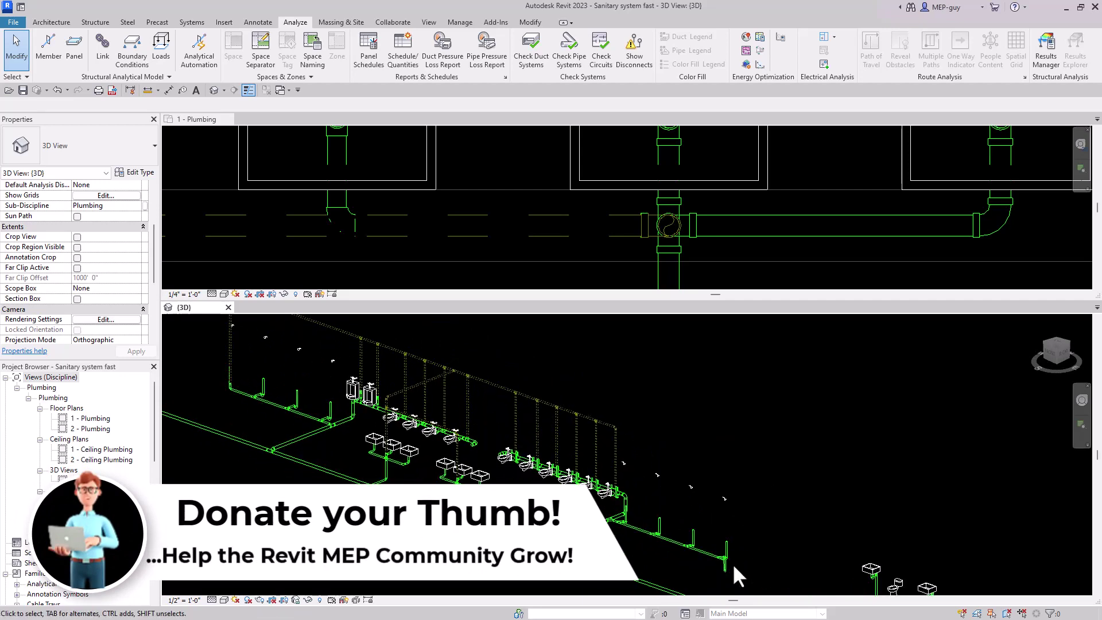
pyautogui.scroll(-9, 404, 209)
pyautogui.scroll(2, 713, 138)
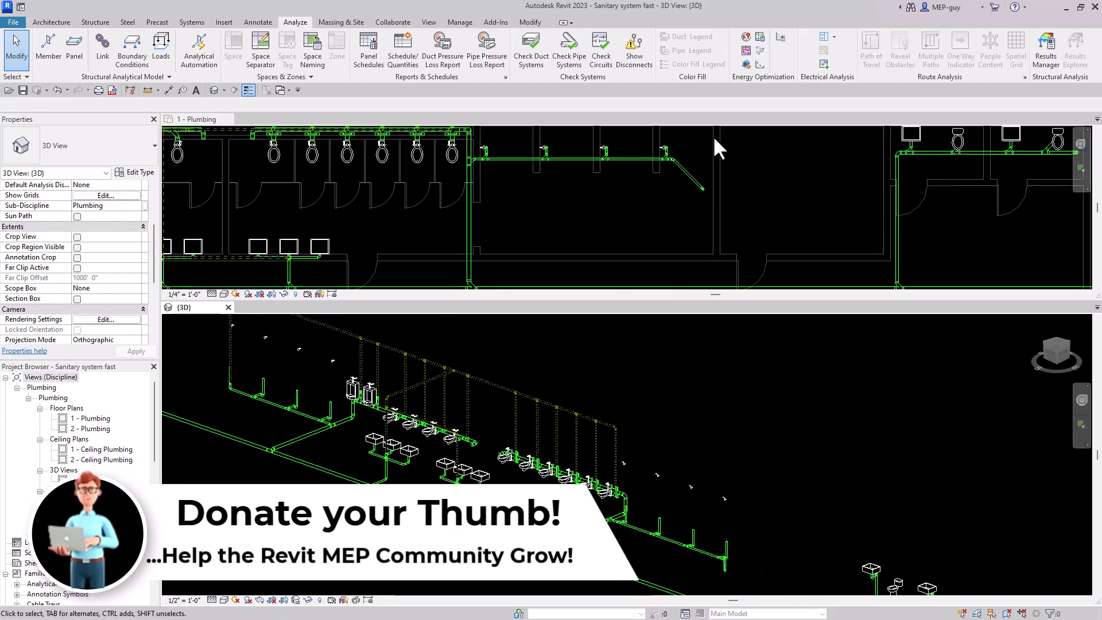
pyautogui.moveTo(744, 158); pyautogui.dragTo(704, 184, button='middle')
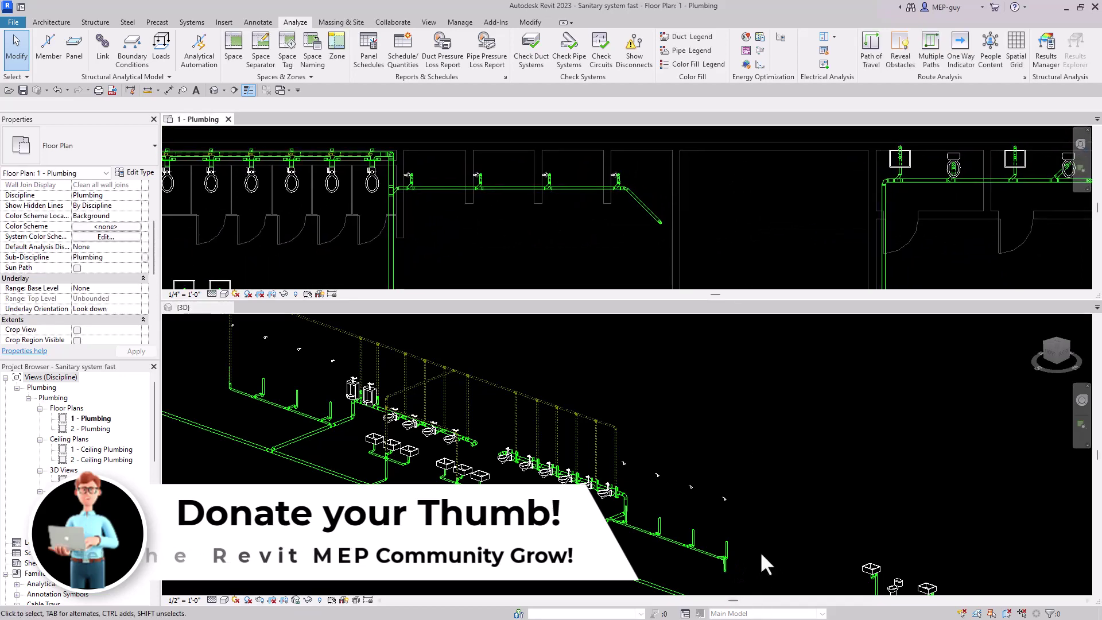
pyautogui.scroll(2, 763, 557)
pyautogui.moveTo(794, 556); pyautogui.dragTo(767, 550, button='middle')
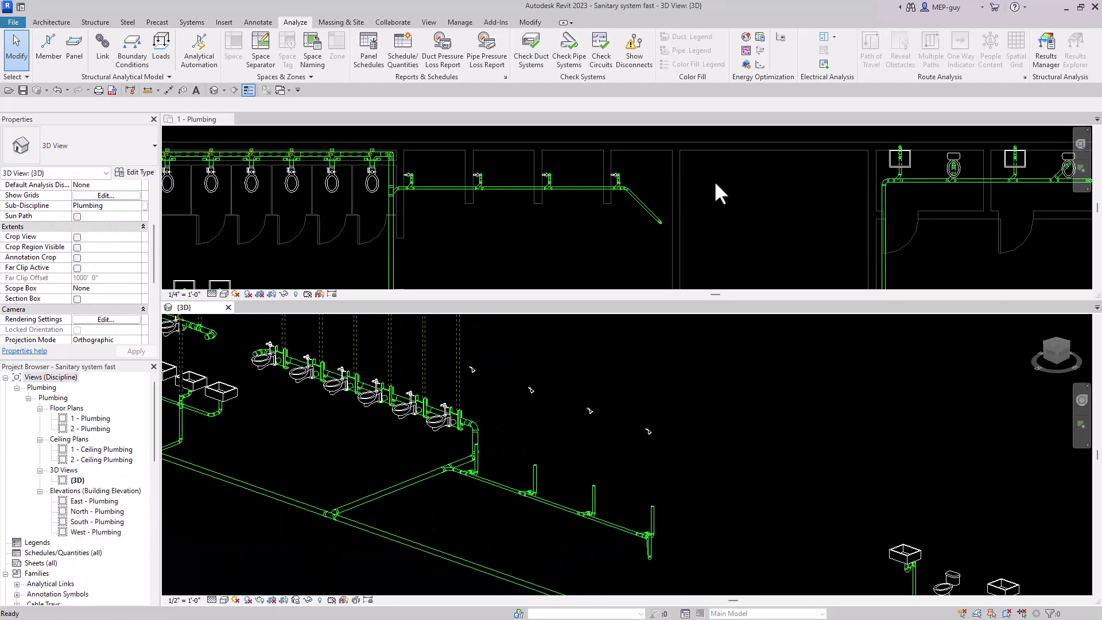
pyautogui.scroll(2, 632, 194)
pyautogui.scroll(2, 632, 194)
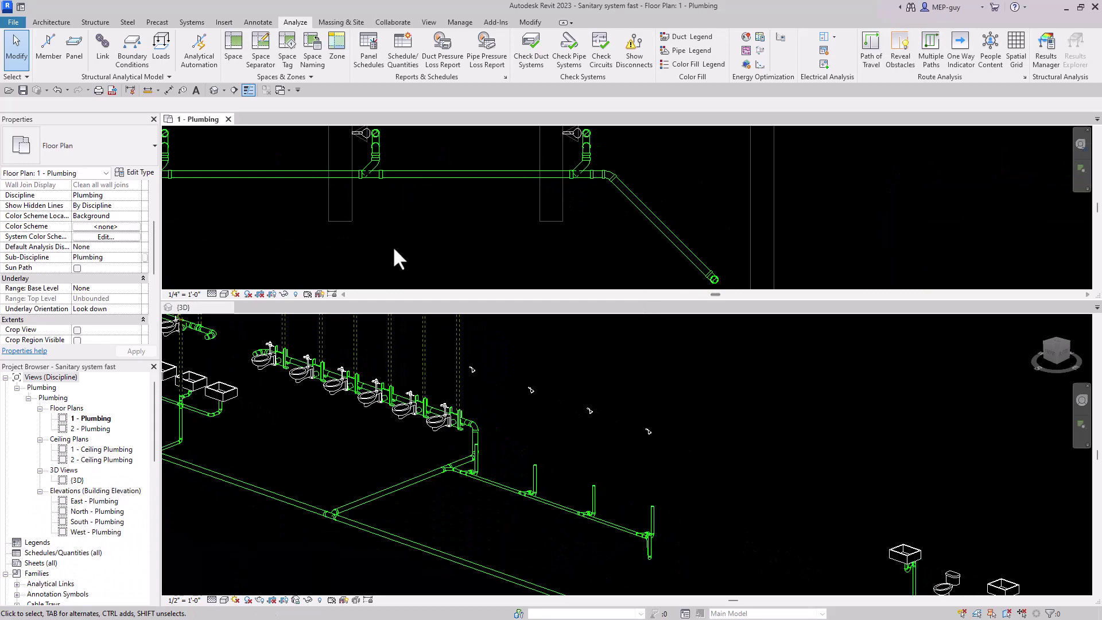
pyautogui.scroll(-4, 628, 241)
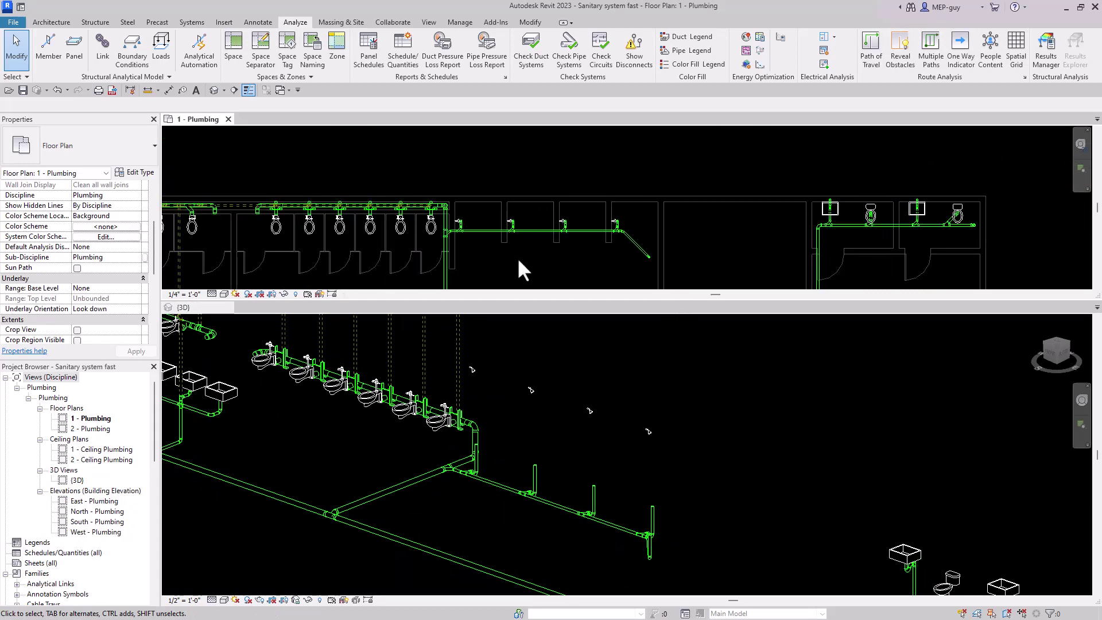
pyautogui.scroll(-2, 489, 476)
pyautogui.scroll(2, 471, 402)
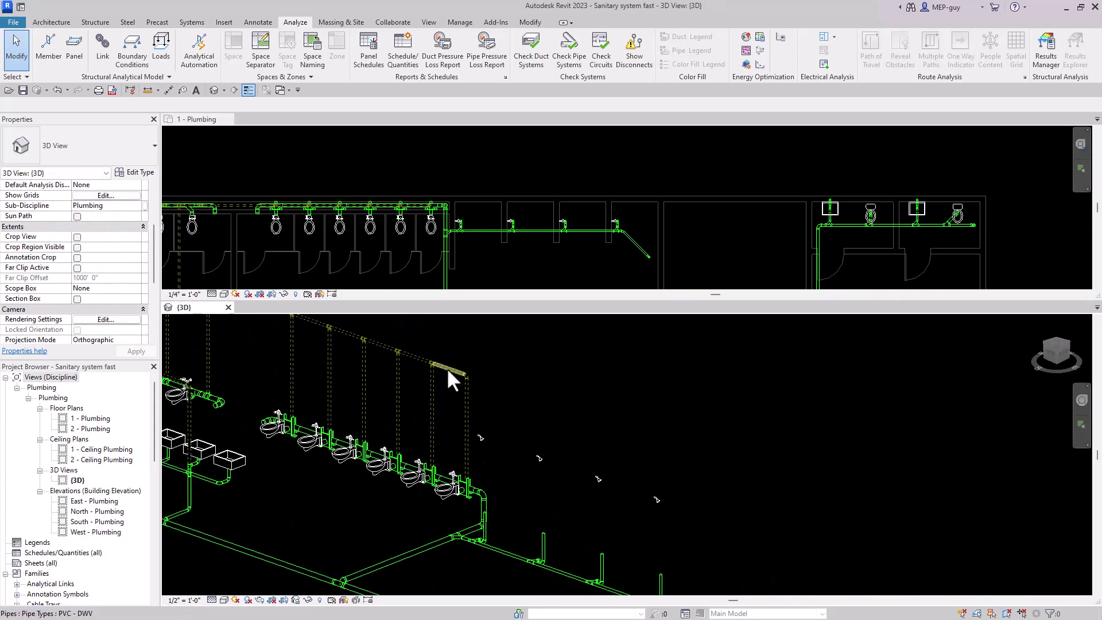
# Step: Draw a 2" vent pipe about 4' 8" long at 9' 6" elevation from behind the shower wall, connecting down to the drain between the third and fourth showers
pyautogui.click(447, 368)
pyautogui.press('c')
pyautogui.press('s')
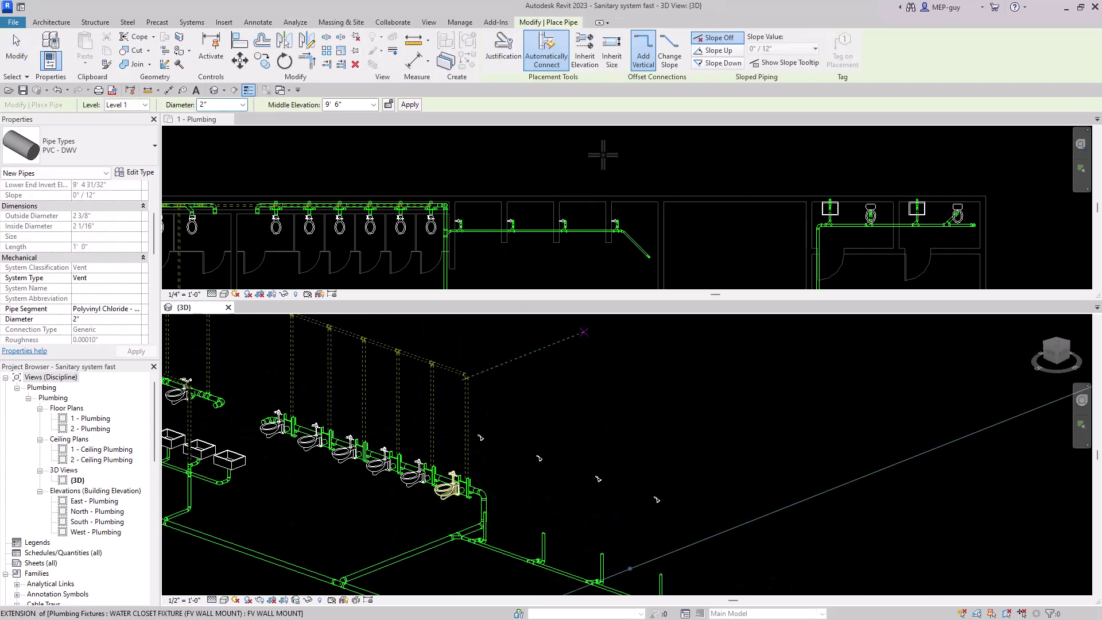
pyautogui.click(603, 165)
pyautogui.scroll(2, 626, 188)
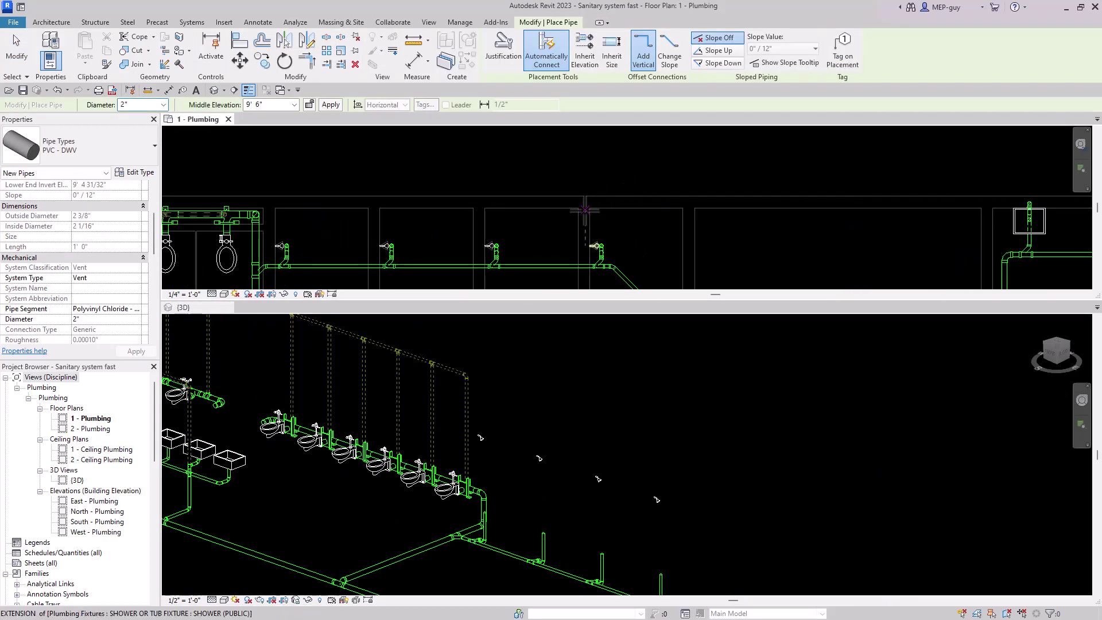
pyautogui.scroll(2, 585, 203)
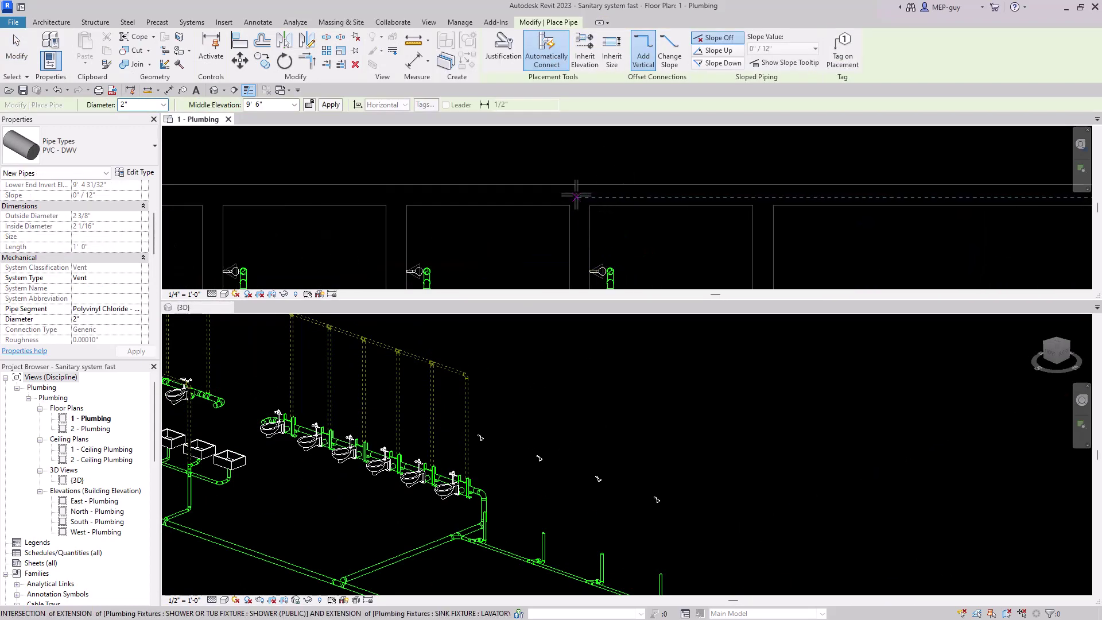
pyautogui.click(561, 175)
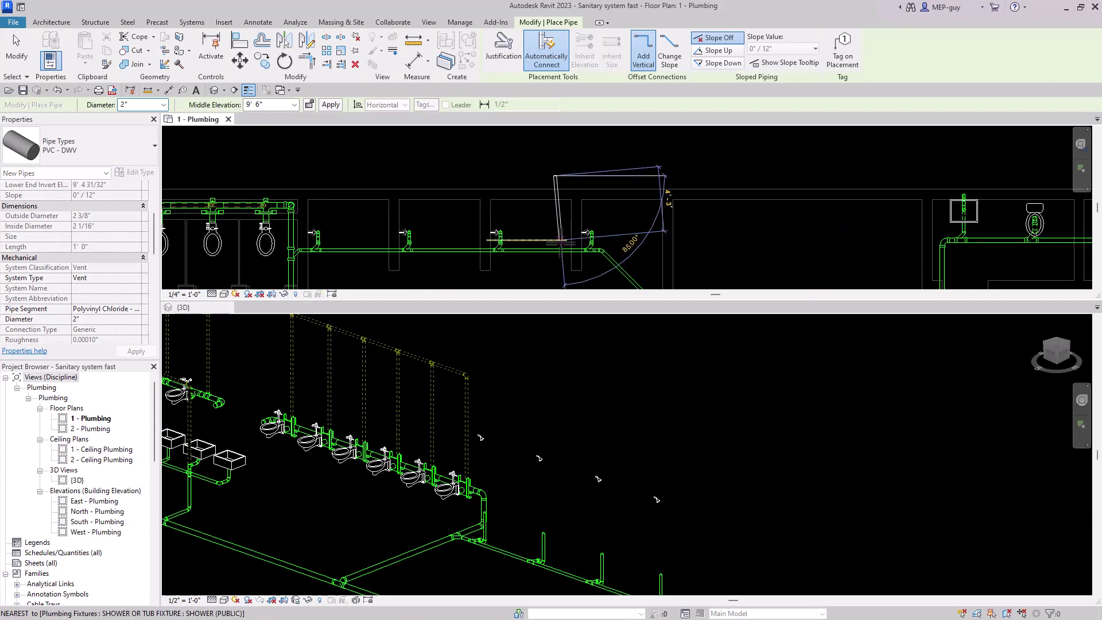
pyautogui.scroll(1, 561, 268)
pyautogui.click(553, 261)
pyautogui.press('Escape')
pyautogui.press('Escape')
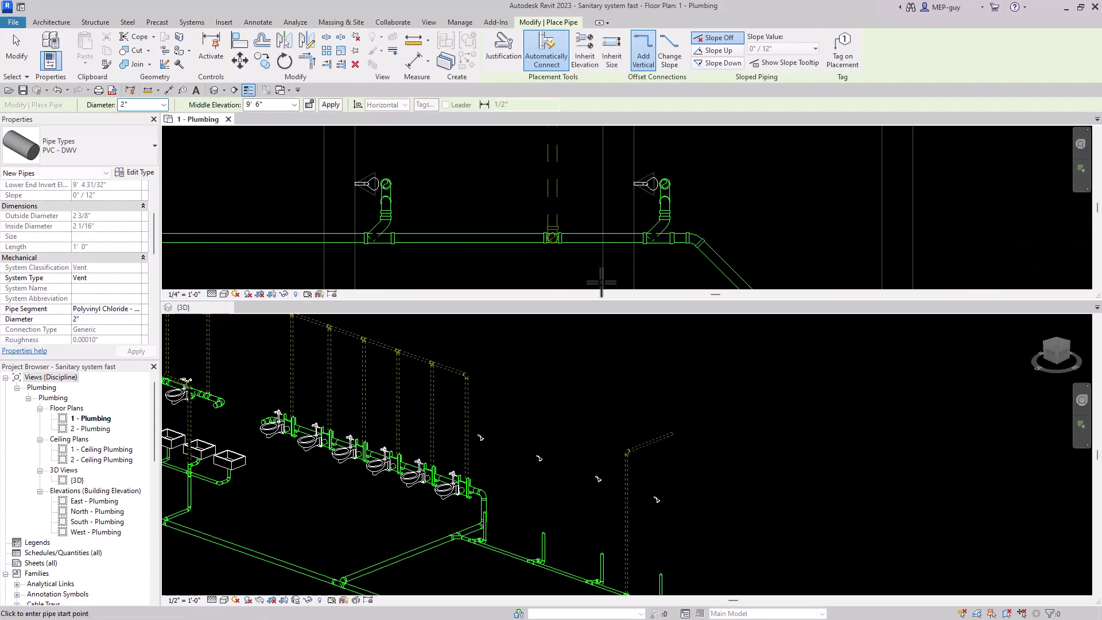
# Step: Change the type of the tee fitting where the new vent riser meets the shower drain pipe
pyautogui.scroll(-2, 575, 258)
pyautogui.click(709, 575)
pyautogui.scroll(5, 709, 575)
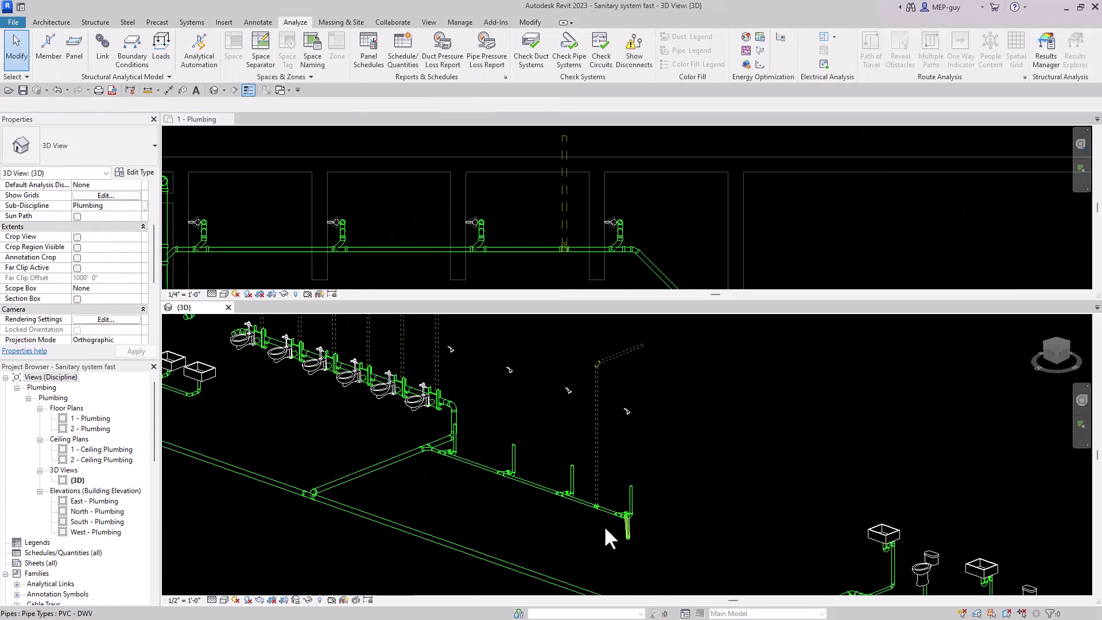
pyautogui.scroll(3, 566, 481)
pyautogui.click(565, 475)
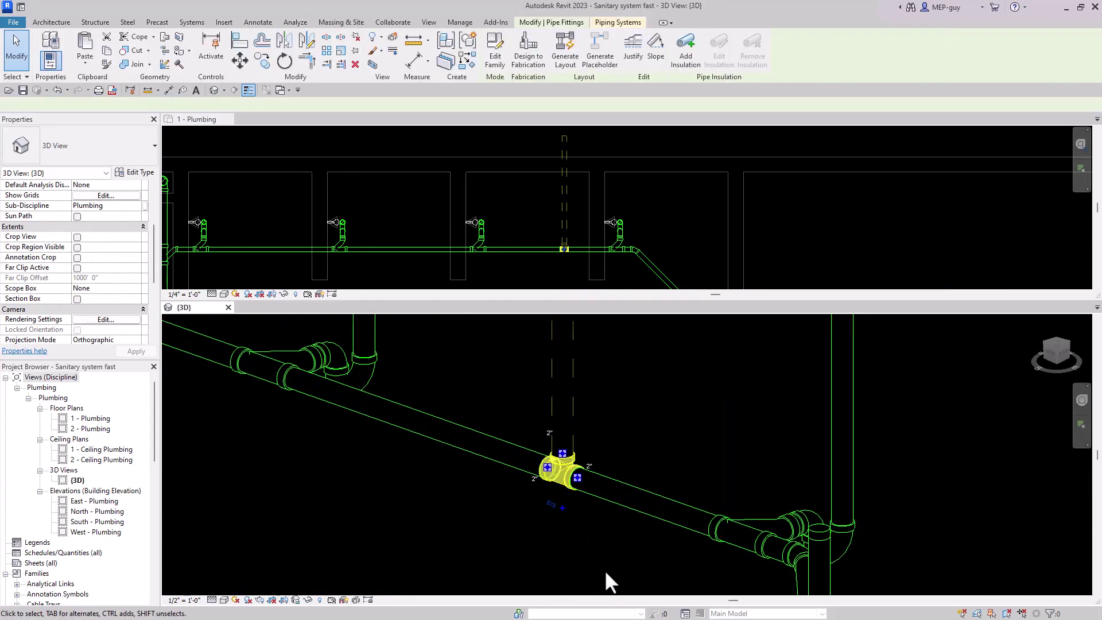
pyautogui.click(104, 142)
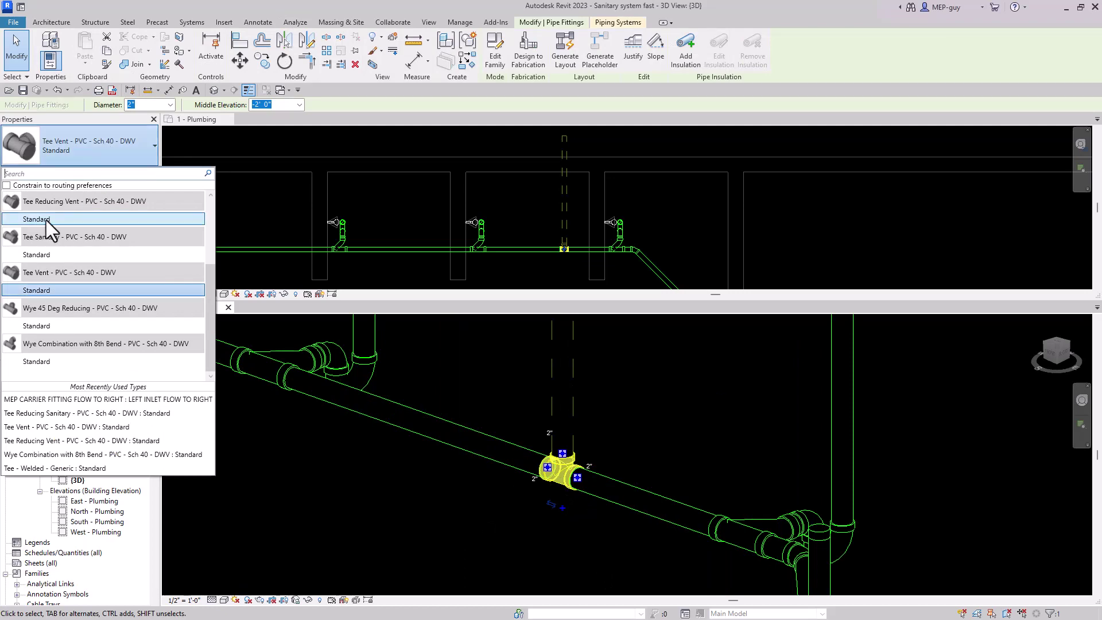
pyautogui.scroll(3, 35, 290)
pyautogui.click(35, 290)
pyautogui.press('Escape')
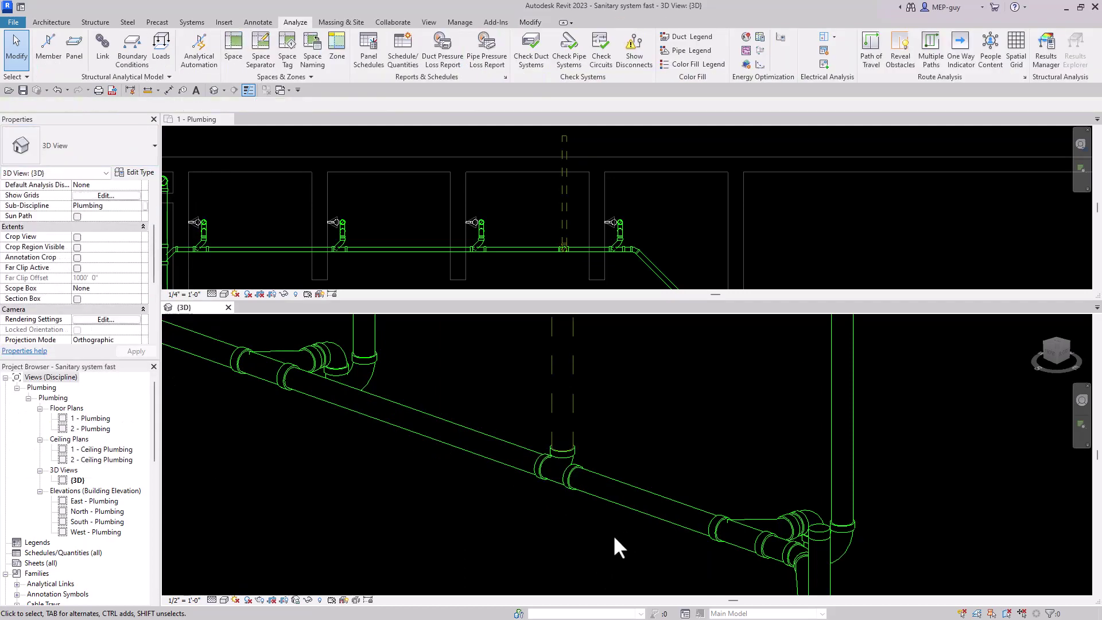
# Step: Align the showers' horizontal vent pipe with the centerline of the partition wall between the third and fourth showers
pyautogui.scroll(-5, 600, 546)
pyautogui.click(573, 194)
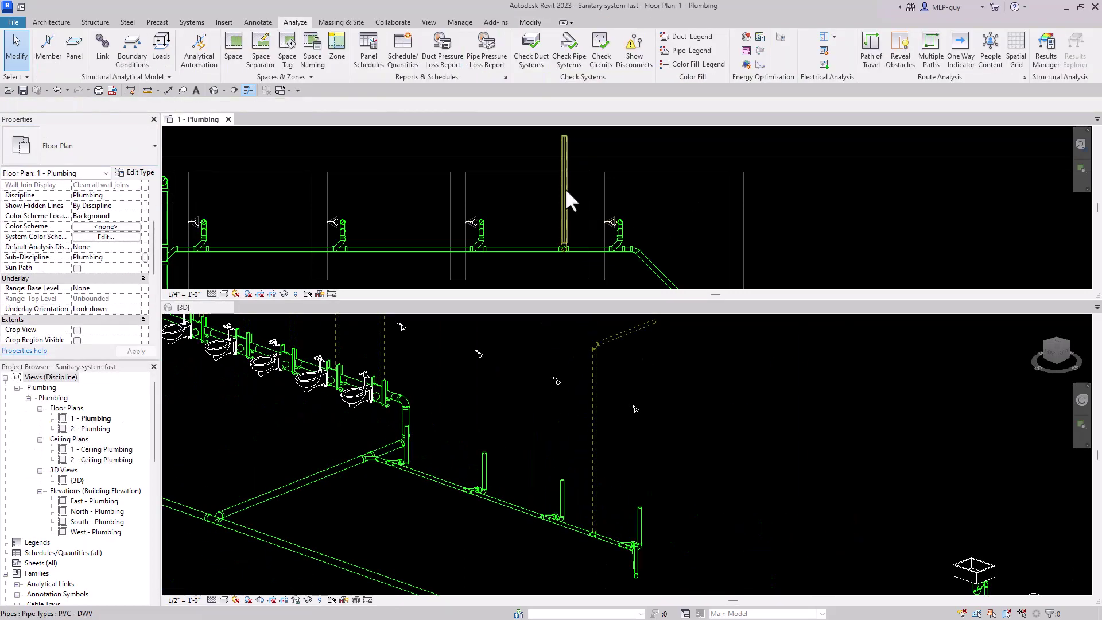
pyautogui.click(565, 188)
pyautogui.scroll(4, 632, 191)
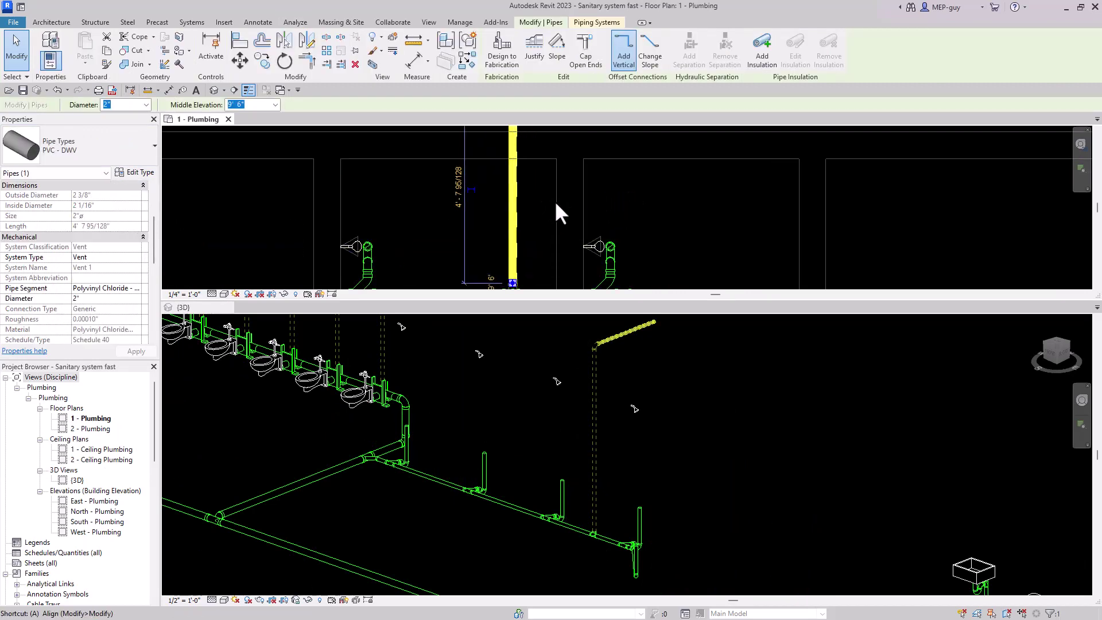
pyautogui.scroll(-3, 579, 214)
pyautogui.press('Escape')
pyautogui.press('a')
pyautogui.press('l')
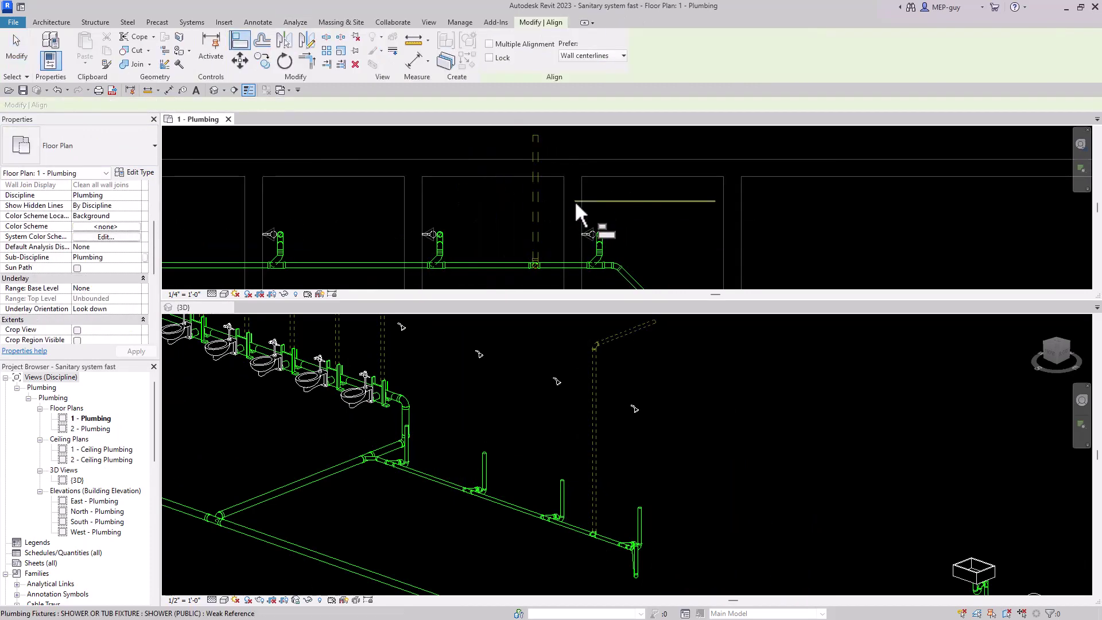
pyautogui.click(574, 182)
pyautogui.click(534, 188)
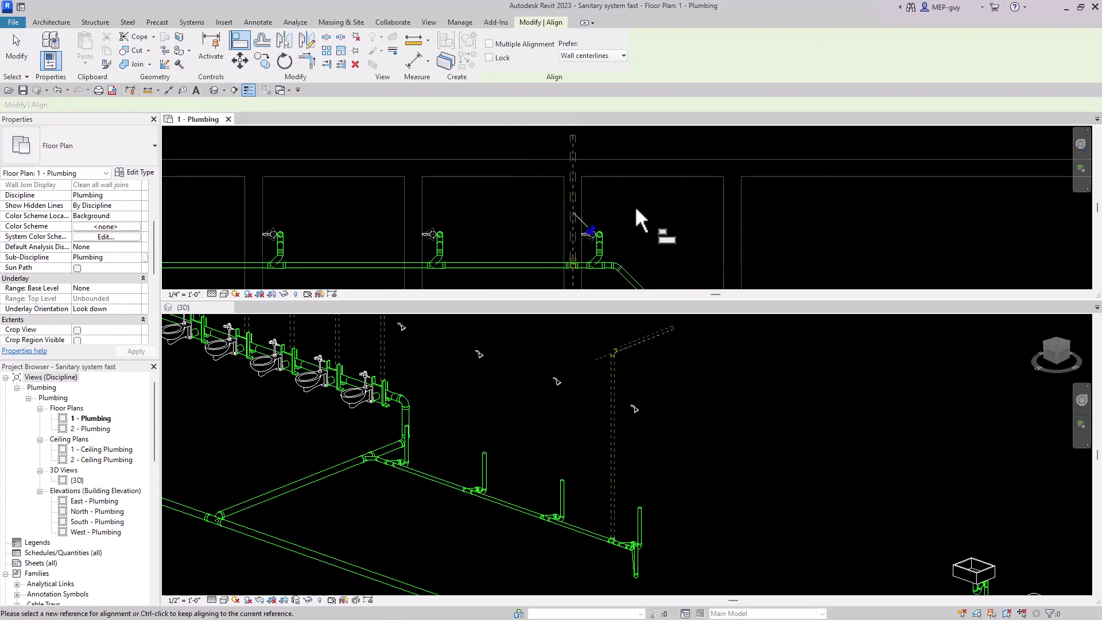
pyautogui.press('Escape')
pyautogui.press('Escape')
pyautogui.scroll(-3, 669, 210)
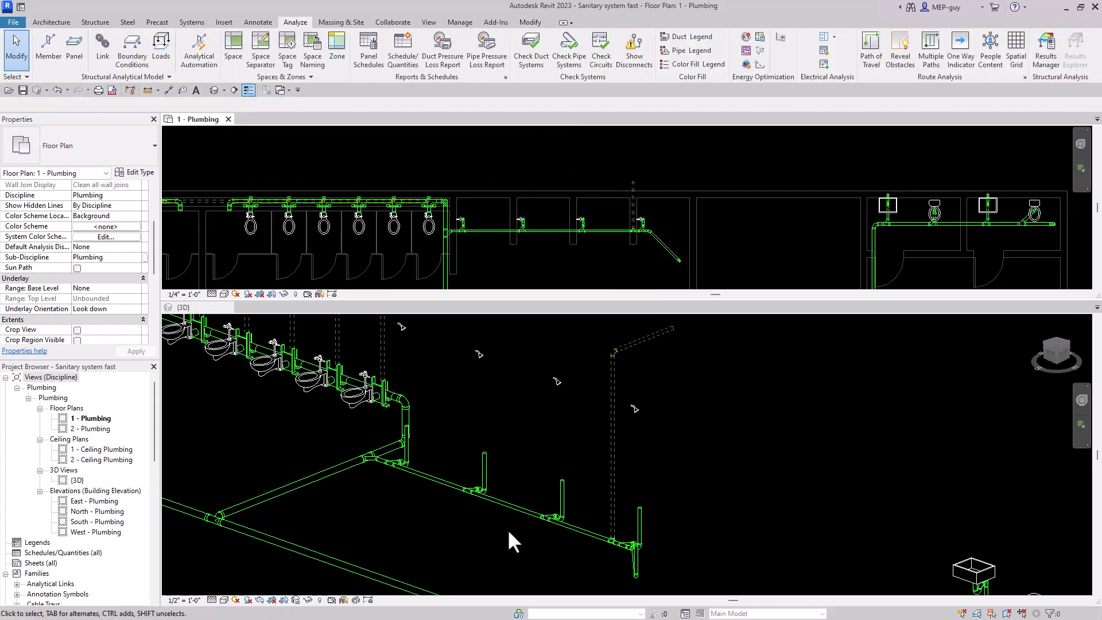
# Step: Delete the elbow atop the last toilet vent riser and join the overhead vent to the showers' horizontal vent with Trim/Extend to Corner
pyautogui.scroll(-3, 509, 531)
pyautogui.scroll(2, 526, 425)
pyautogui.moveTo(389, 369); pyautogui.dragTo(425, 408)
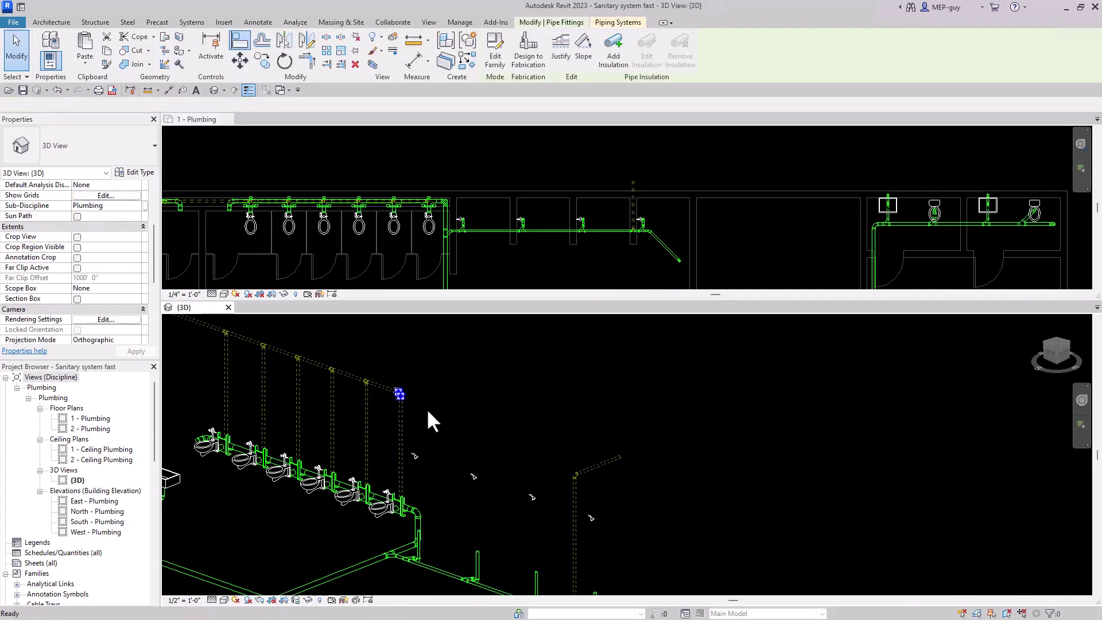
pyautogui.press('Delete')
pyautogui.press('t')
pyautogui.press('r')
pyautogui.click(381, 384)
pyautogui.click(605, 464)
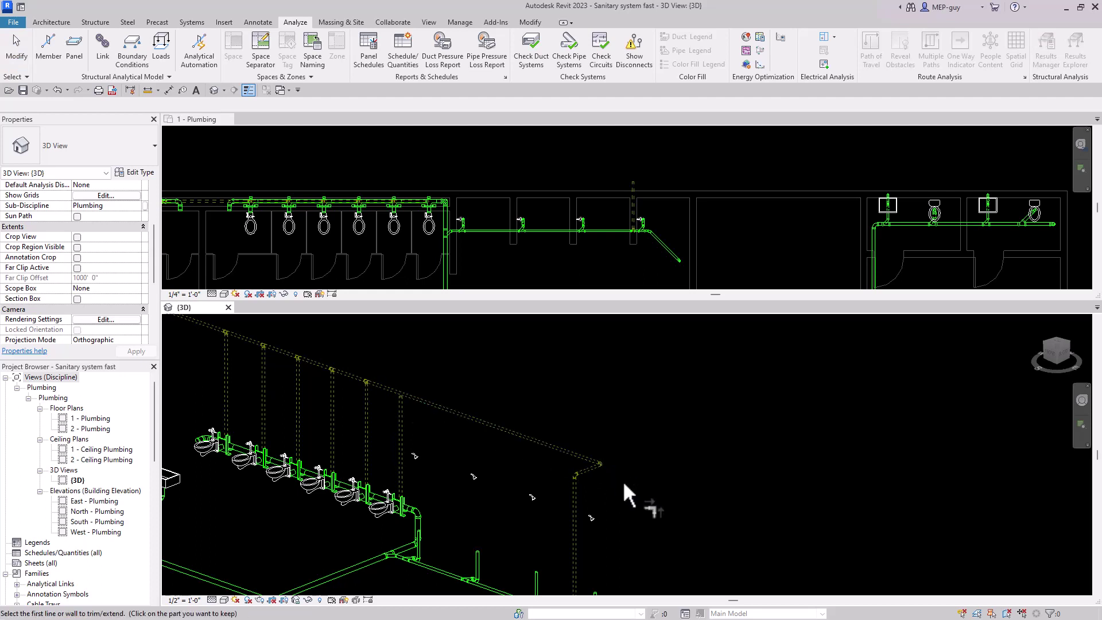
pyautogui.press('Escape')
pyautogui.press('t')
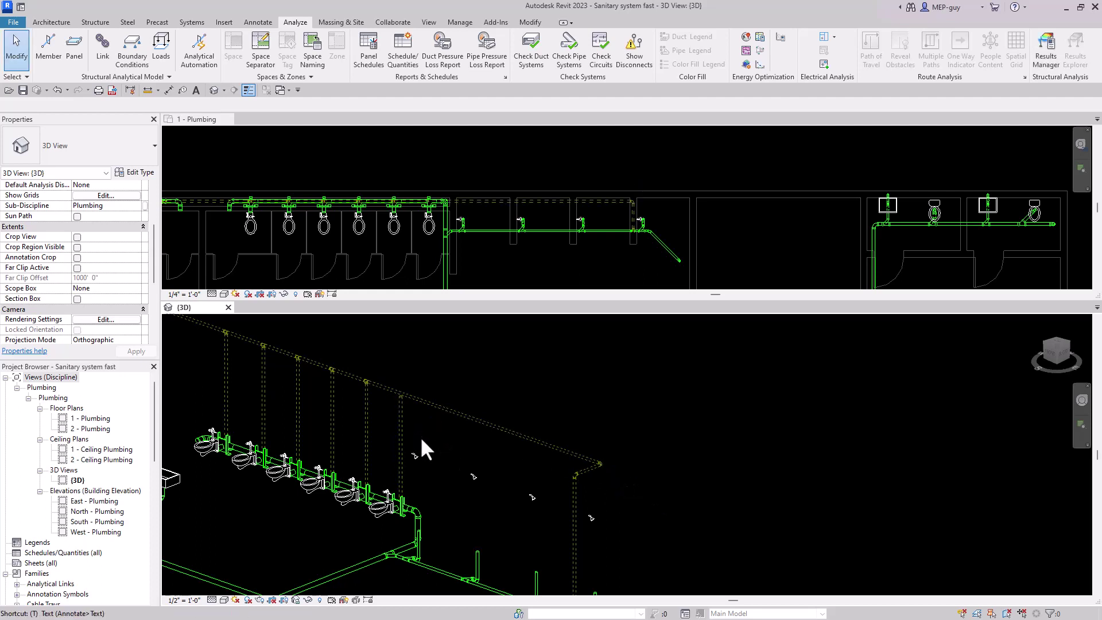
# Step: Convert the elbow at the corner of the overhead vent above the showers into a vent tee
pyautogui.moveTo(506, 468); pyautogui.dragTo(570, 423, button='middle')
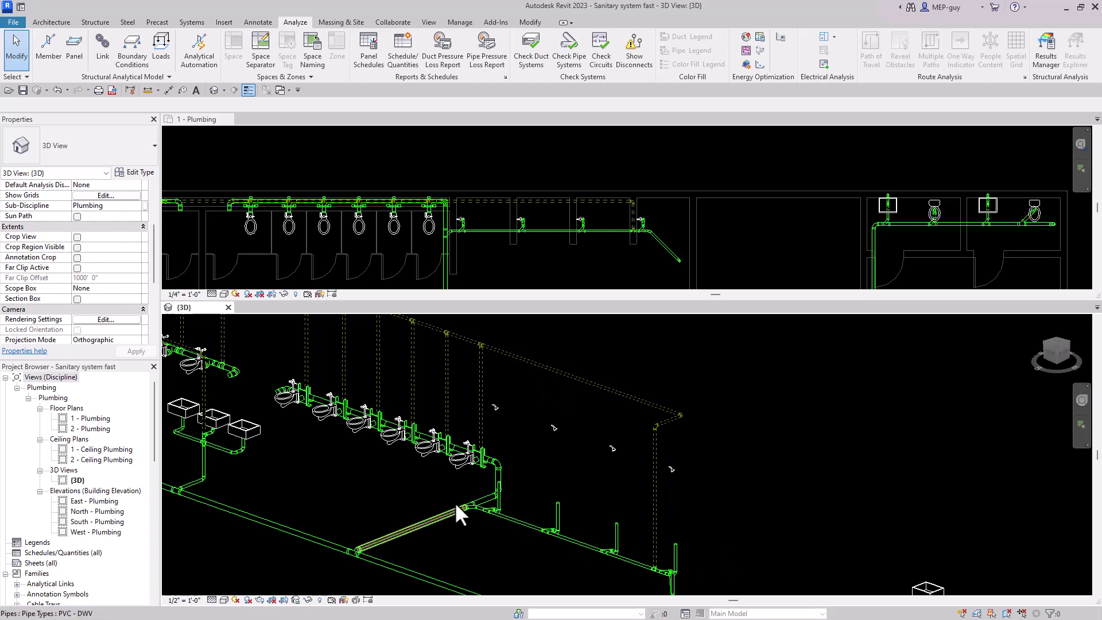
pyautogui.moveTo(620, 592); pyautogui.dragTo(607, 526, button='middle')
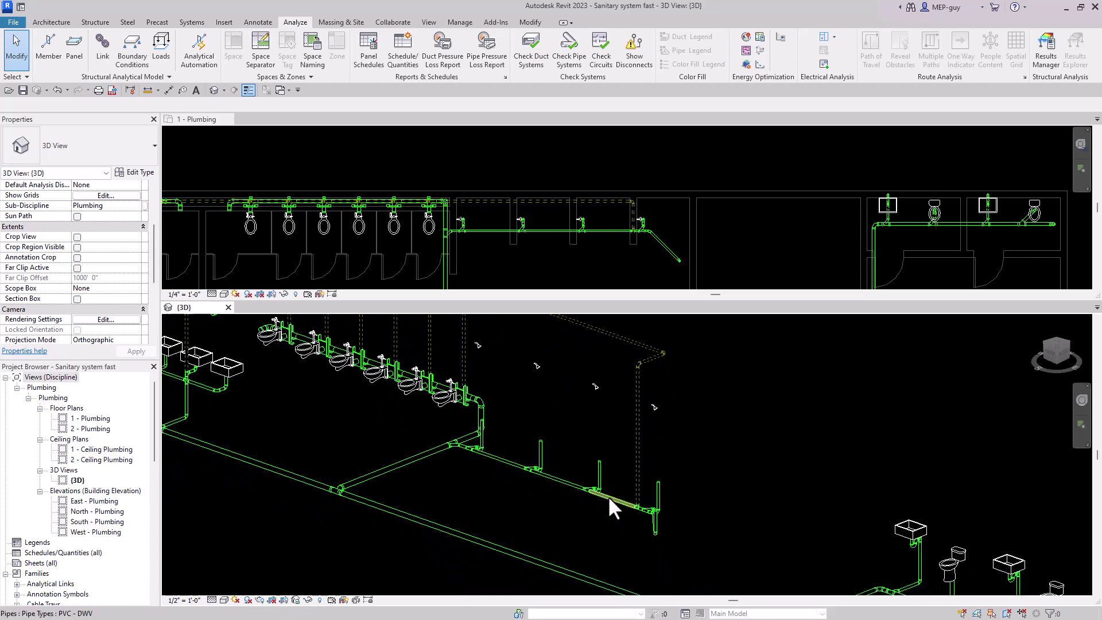
pyautogui.moveTo(748, 431); pyautogui.dragTo(745, 458, button='middle')
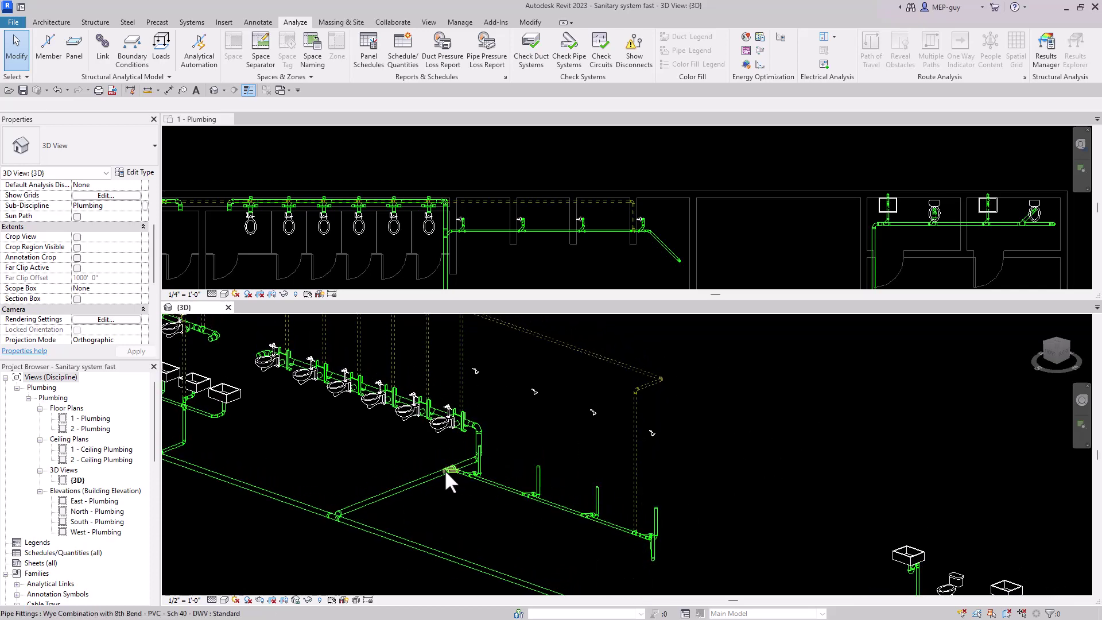
pyautogui.scroll(-3, 431, 483)
pyautogui.moveTo(626, 531); pyautogui.dragTo(627, 512, button='middle')
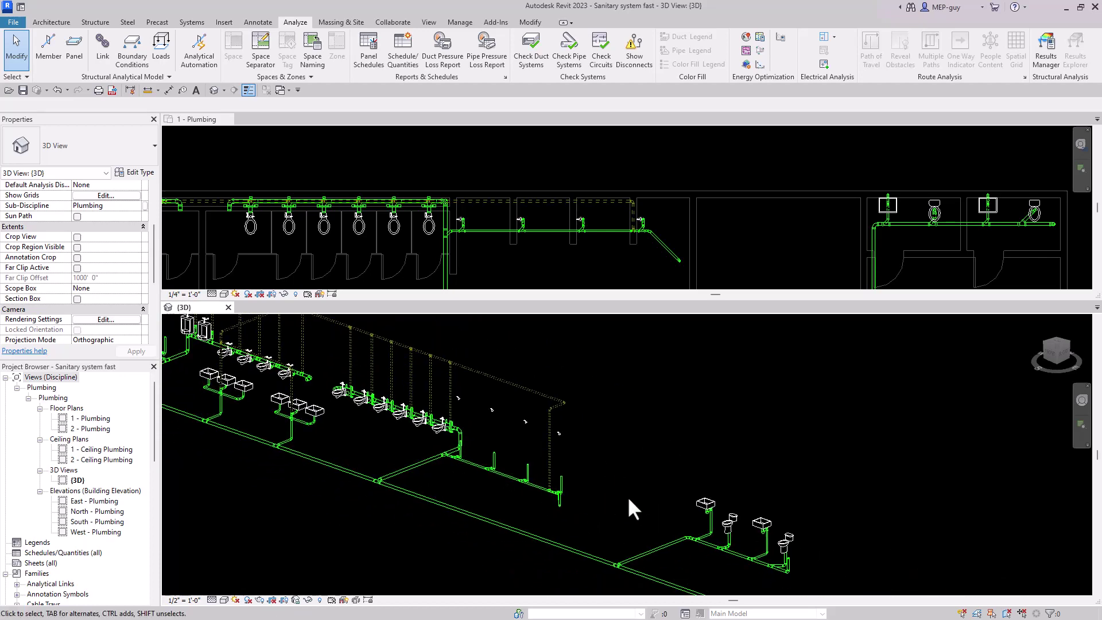
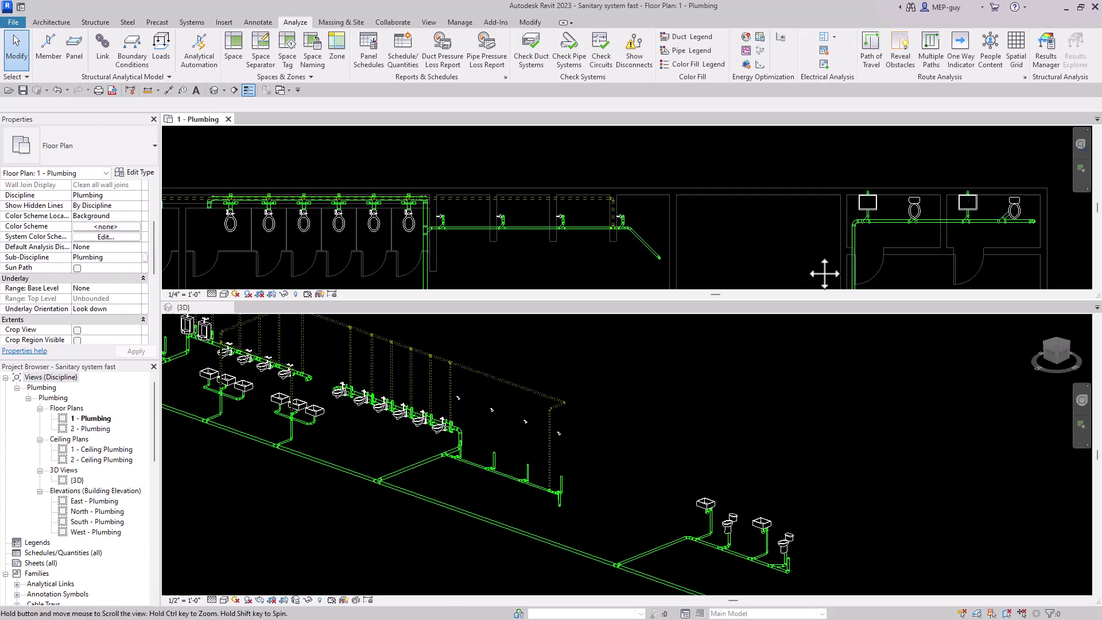
pyautogui.scroll(4, 587, 200)
pyautogui.scroll(3, 463, 166)
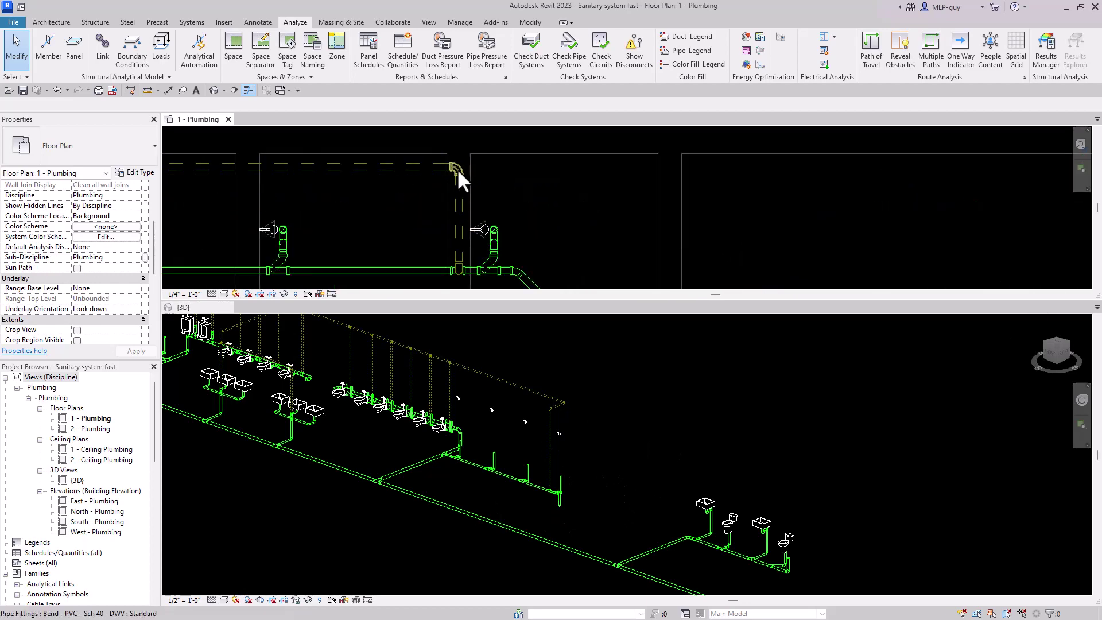
pyautogui.click(458, 170)
pyautogui.click(474, 167)
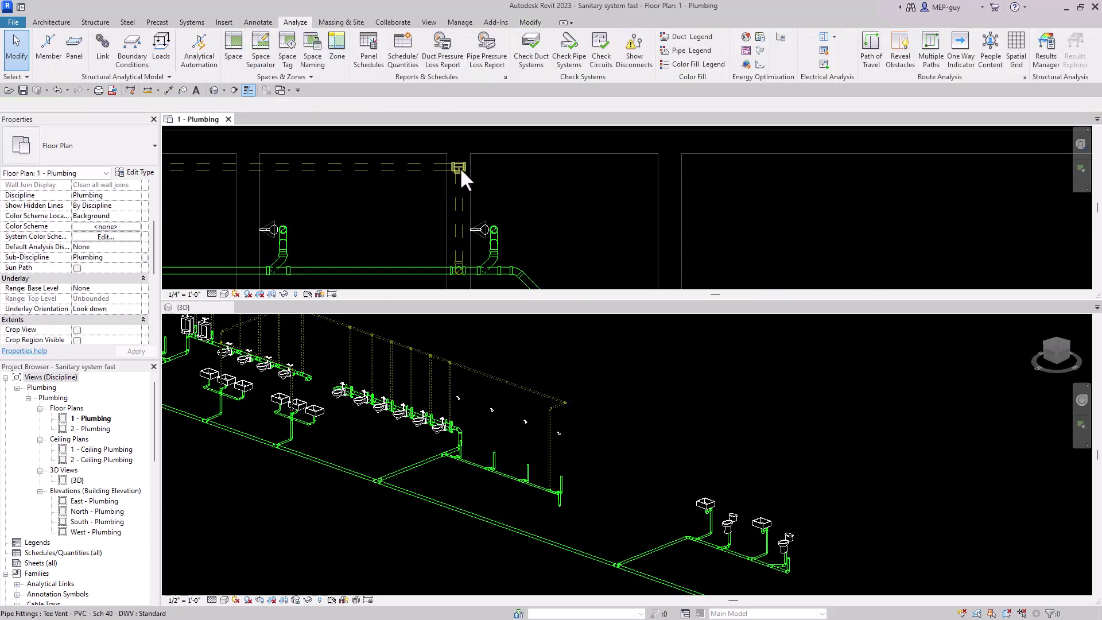
# Step: Draw a 2" vent pipe at 9' 6" elevation from the tee's open end to just short of the first lavatory in the far restrooms
pyautogui.click(461, 169)
pyautogui.rightClick(469, 167)
pyautogui.click(502, 223)
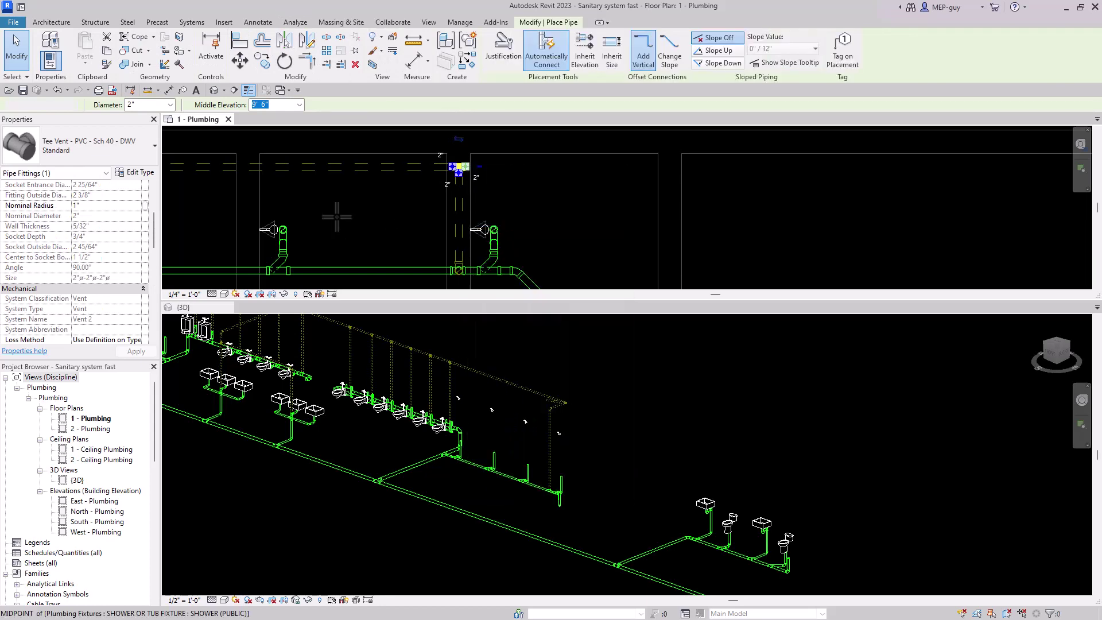
pyautogui.scroll(-4, 337, 216)
pyautogui.moveTo(887, 201); pyautogui.dragTo(705, 207, button='middle')
pyautogui.scroll(1, 705, 206)
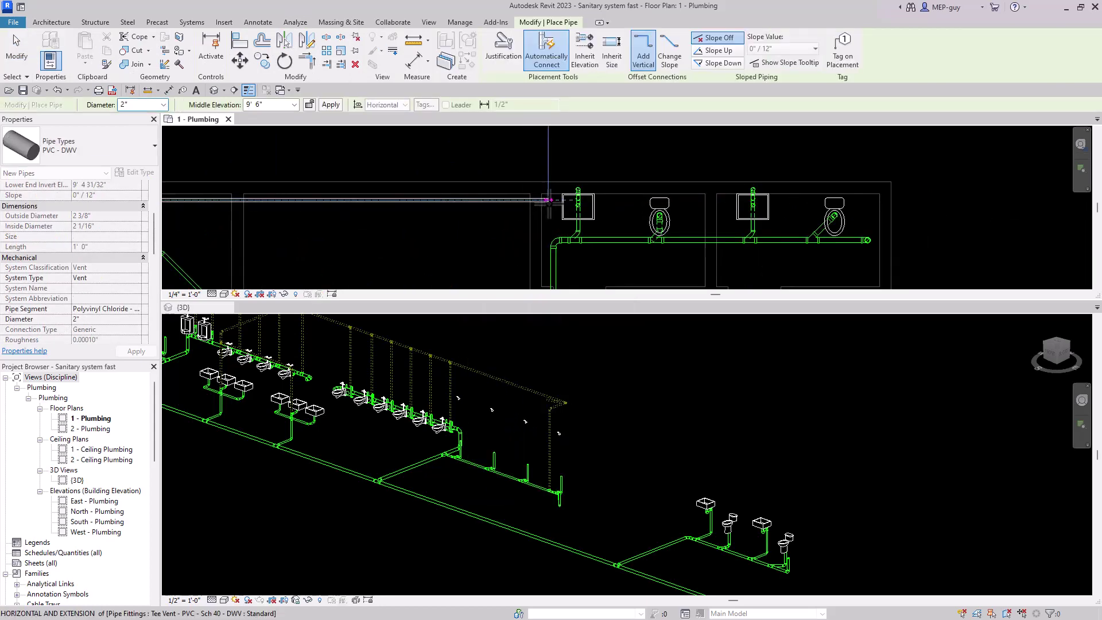
pyautogui.press('Escape')
pyautogui.press('Escape')
pyautogui.scroll(4, 552, 197)
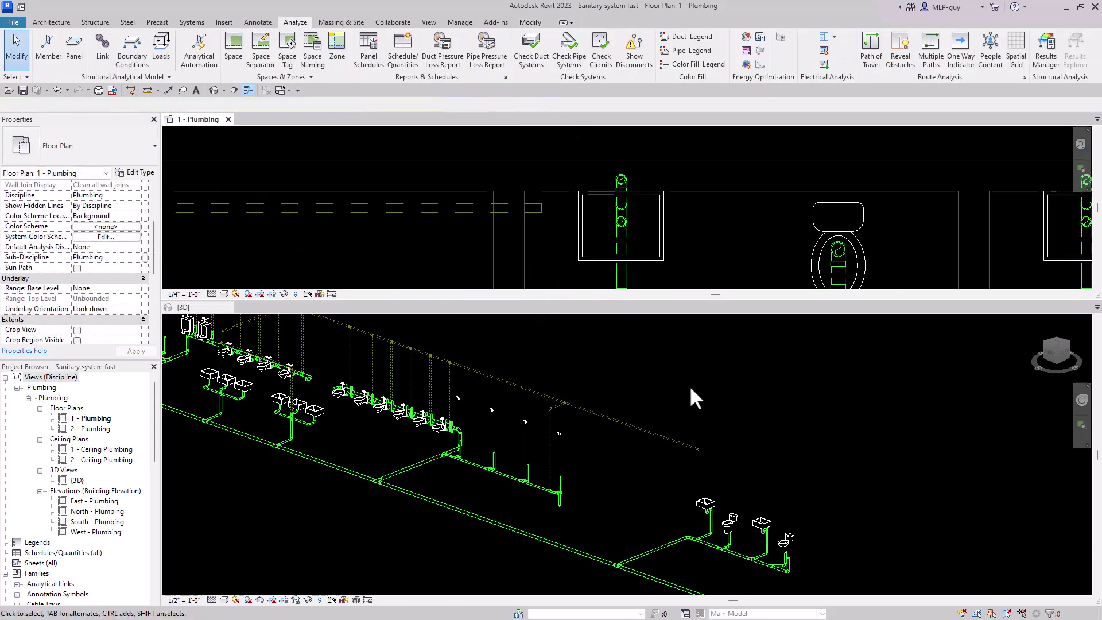
# Step: Connect the first far-restroom lavatory's 2" vent connector, Connector 9, into the end of the overhead vent pipe
pyautogui.click(711, 408)
pyautogui.scroll(3, 843, 548)
pyautogui.moveTo(776, 520); pyautogui.dragTo(738, 521, button='middle')
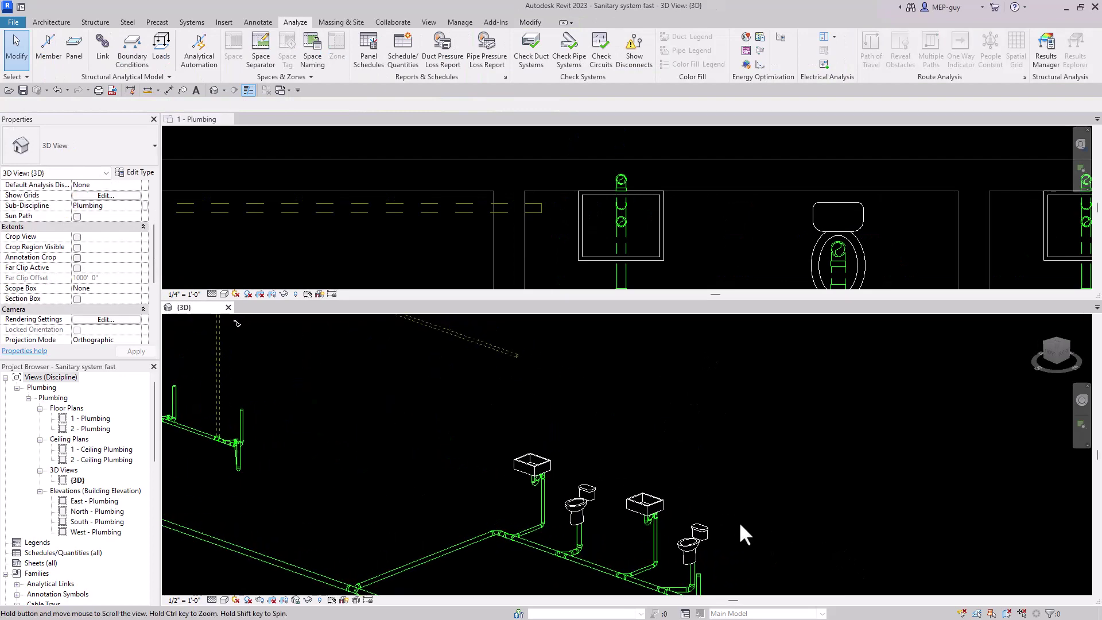
pyautogui.click(539, 463)
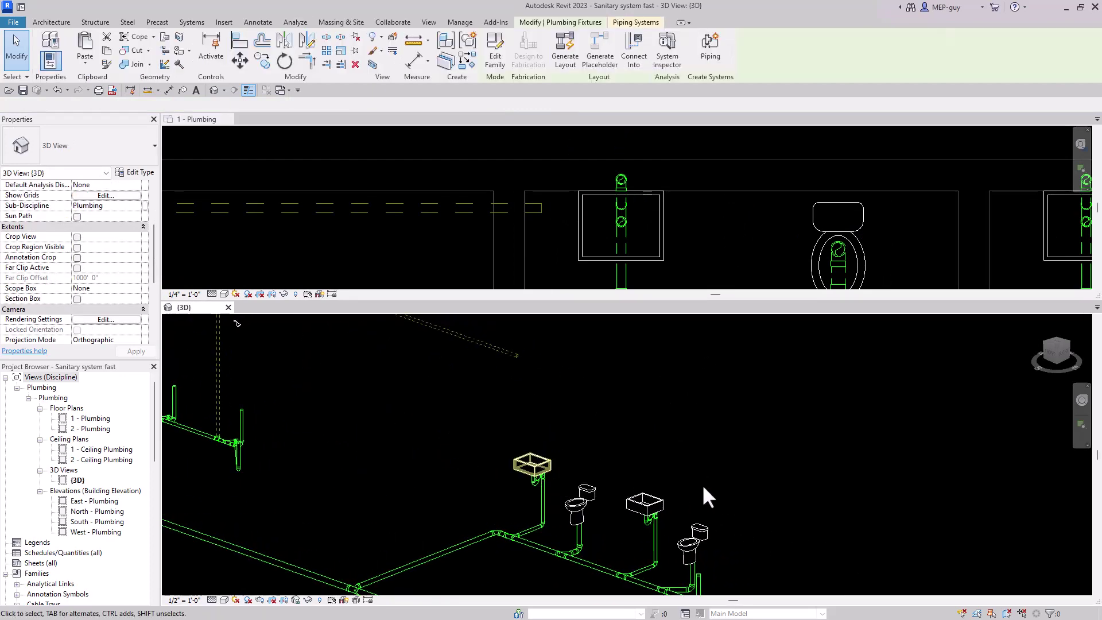
pyautogui.scroll(-2, 697, 492)
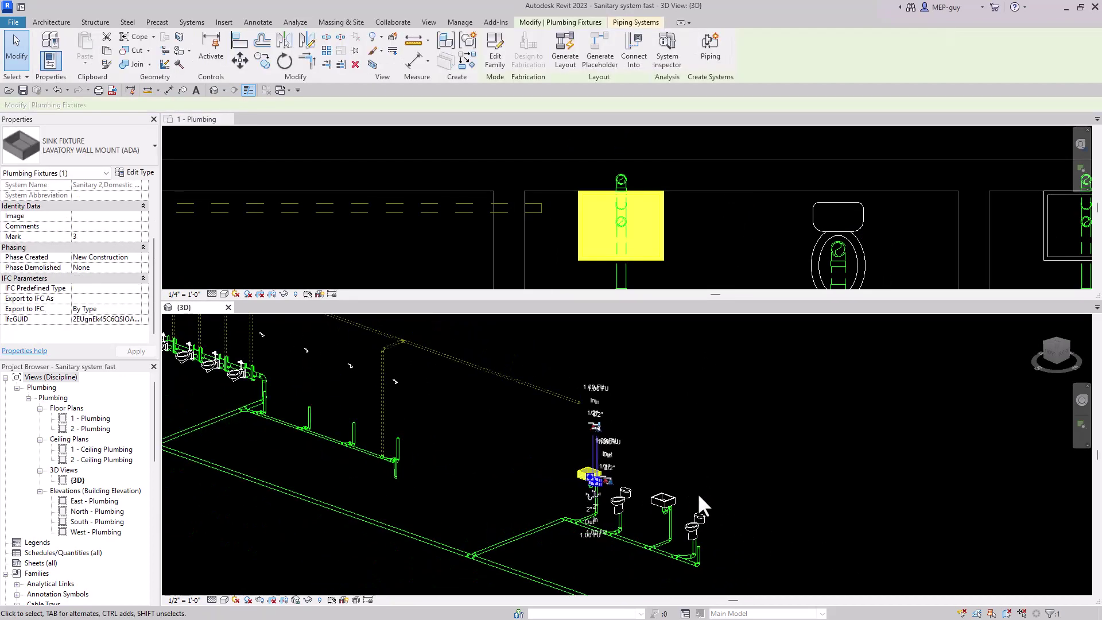
pyautogui.click(640, 43)
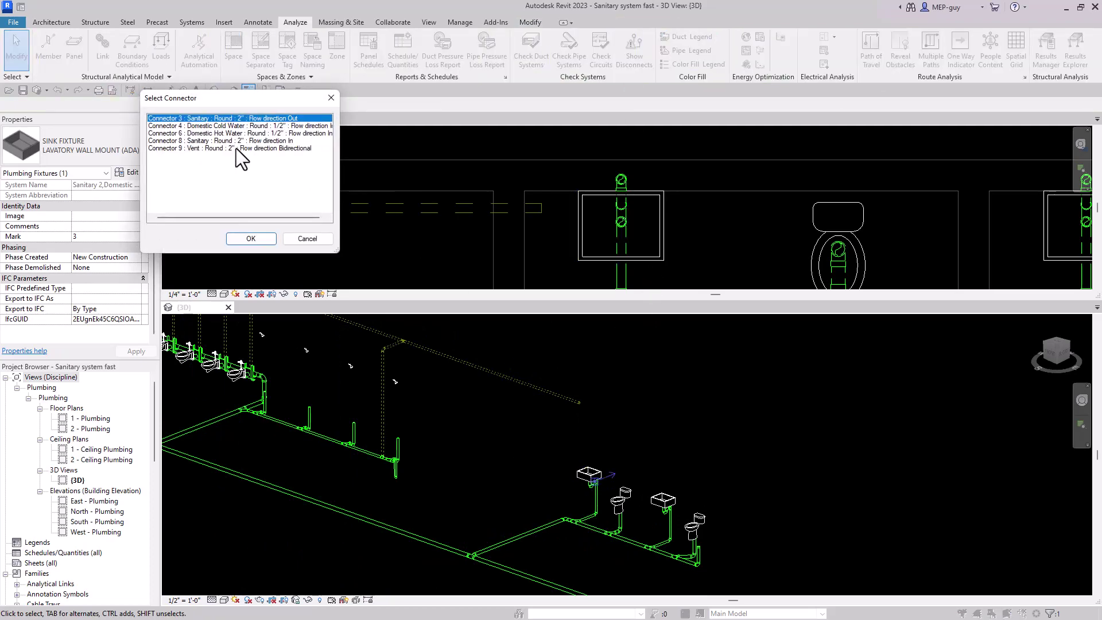
pyautogui.click(209, 148)
pyautogui.click(248, 238)
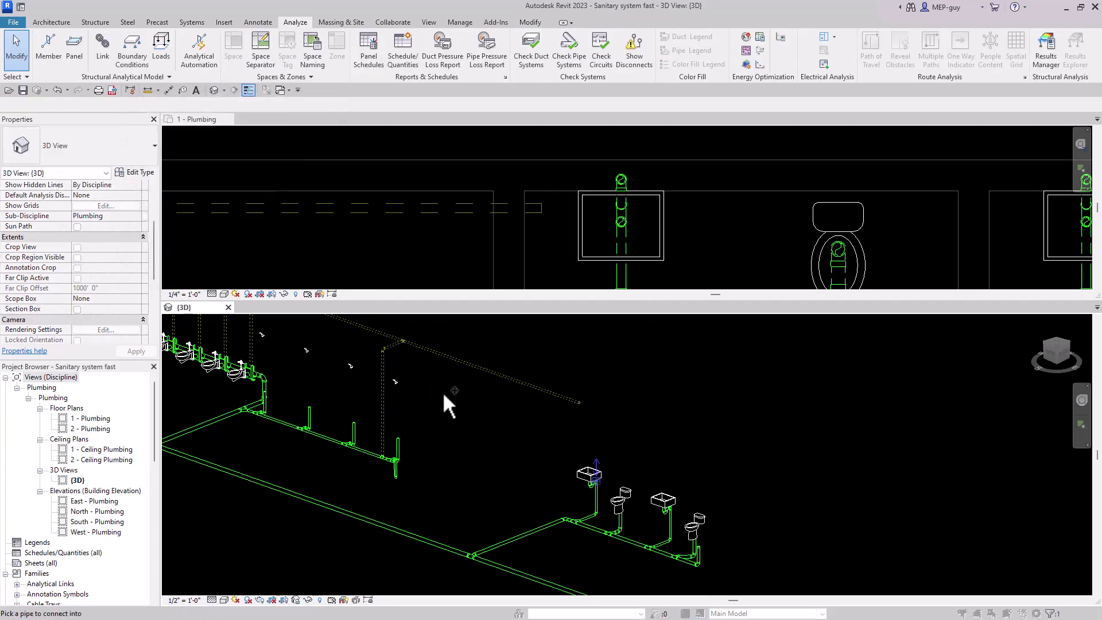
pyautogui.click(562, 394)
# Step: Inspect in the floor plan the bend and vent connection above the first far-restroom lavatory
pyautogui.click(759, 238)
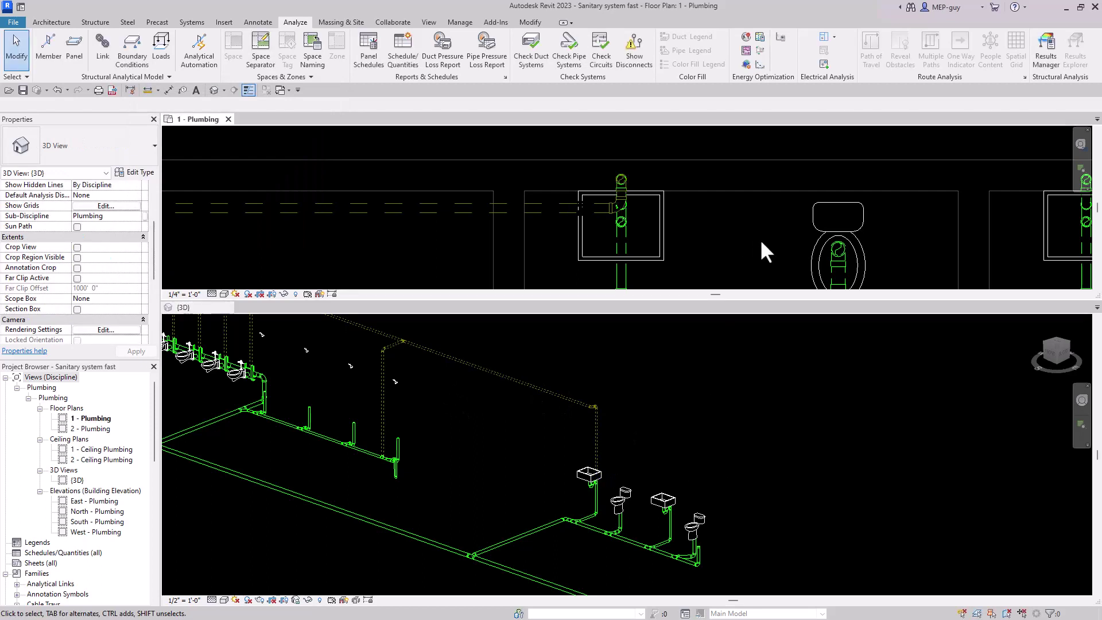
pyautogui.scroll(3, 694, 224)
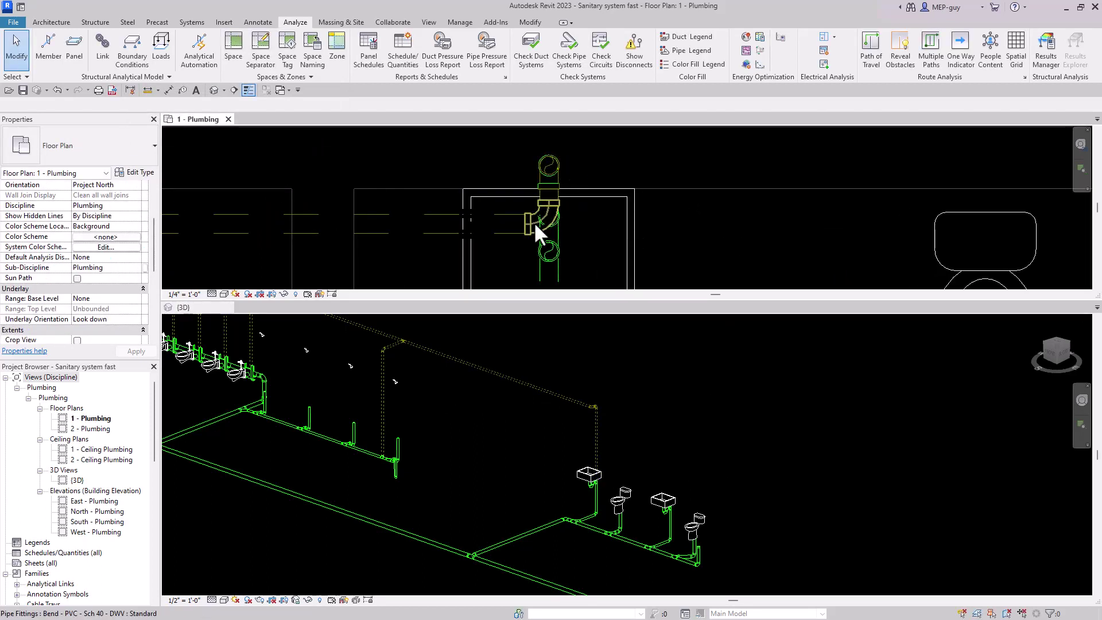
pyautogui.scroll(2, 511, 205)
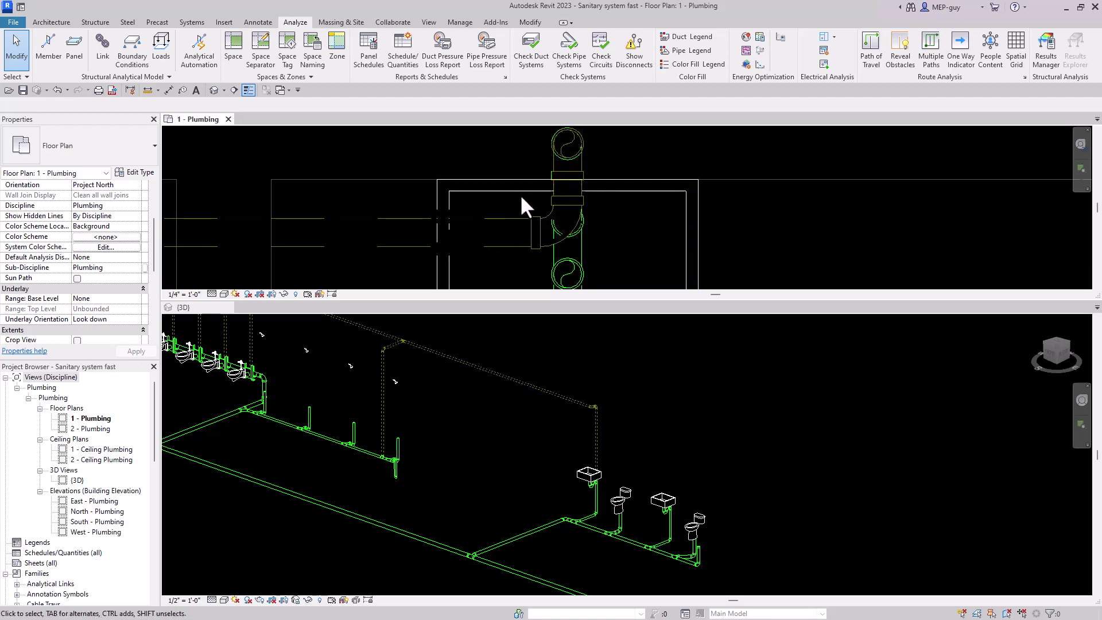
# Step: Switch the floor plan to Medium detail level and set its view scale to 1/2" = 1'-0"
pyautogui.click(211, 293)
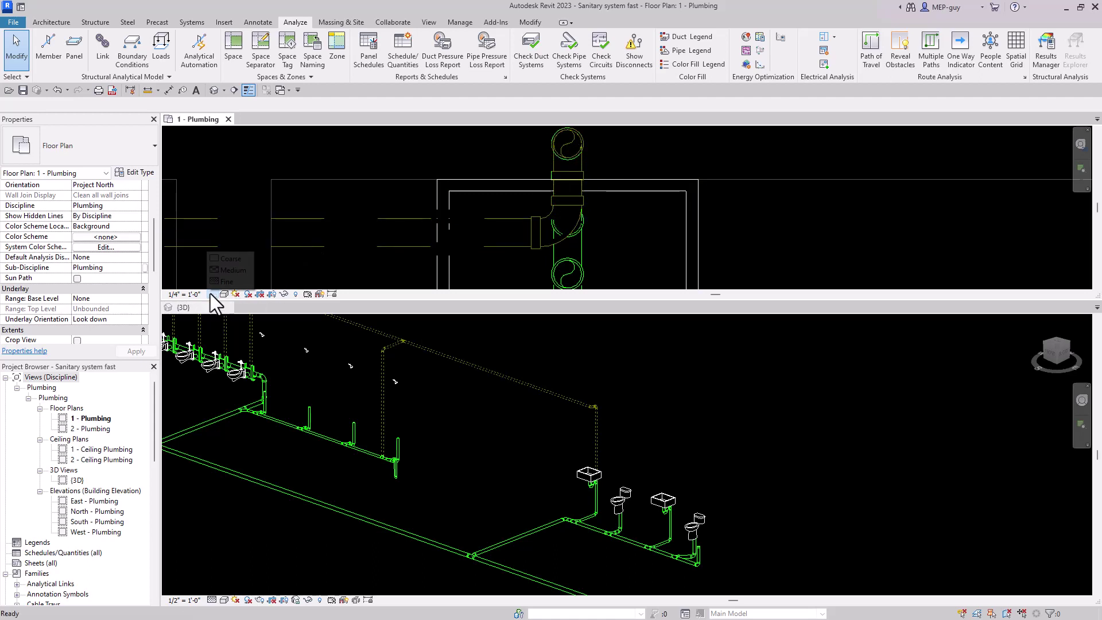
pyautogui.click(224, 270)
pyautogui.scroll(-3, 564, 152)
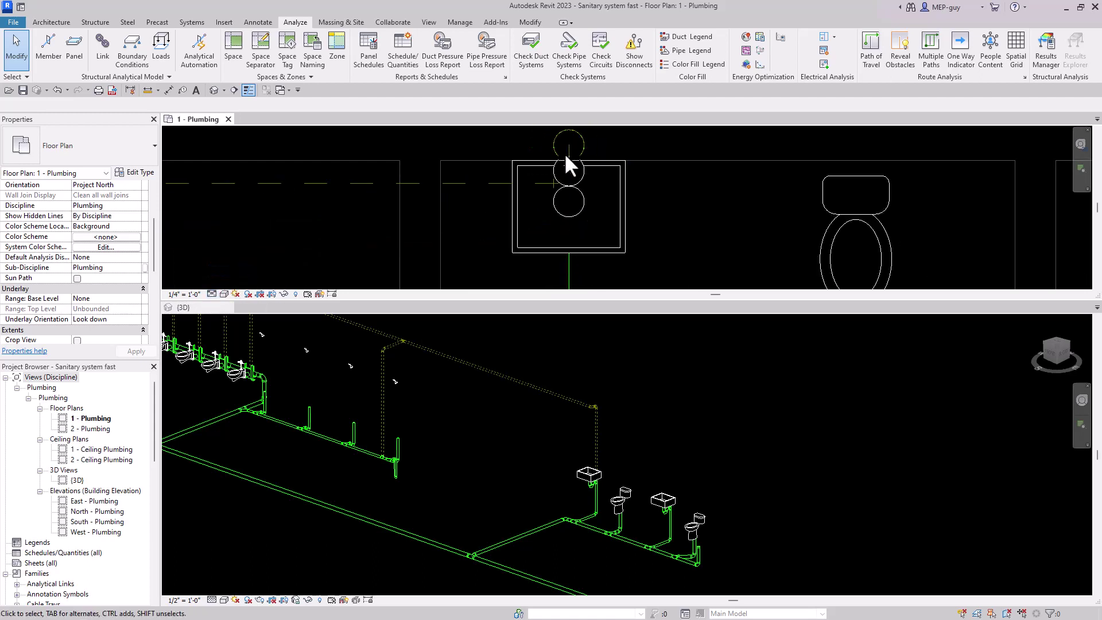
pyautogui.moveTo(670, 218); pyautogui.dragTo(637, 223, button='middle')
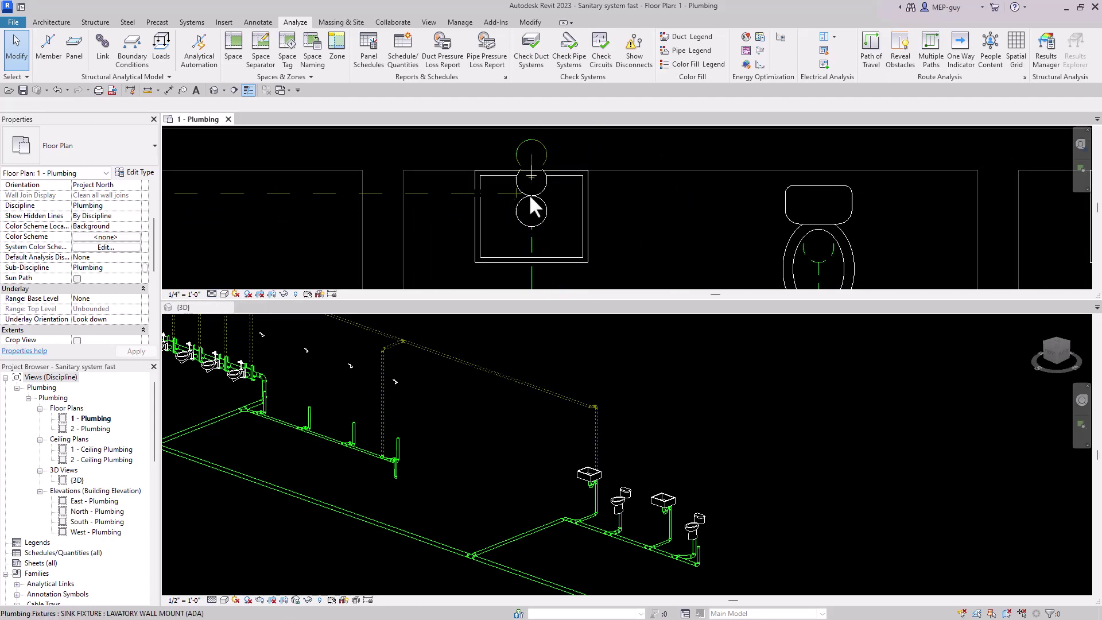
pyautogui.click(185, 294)
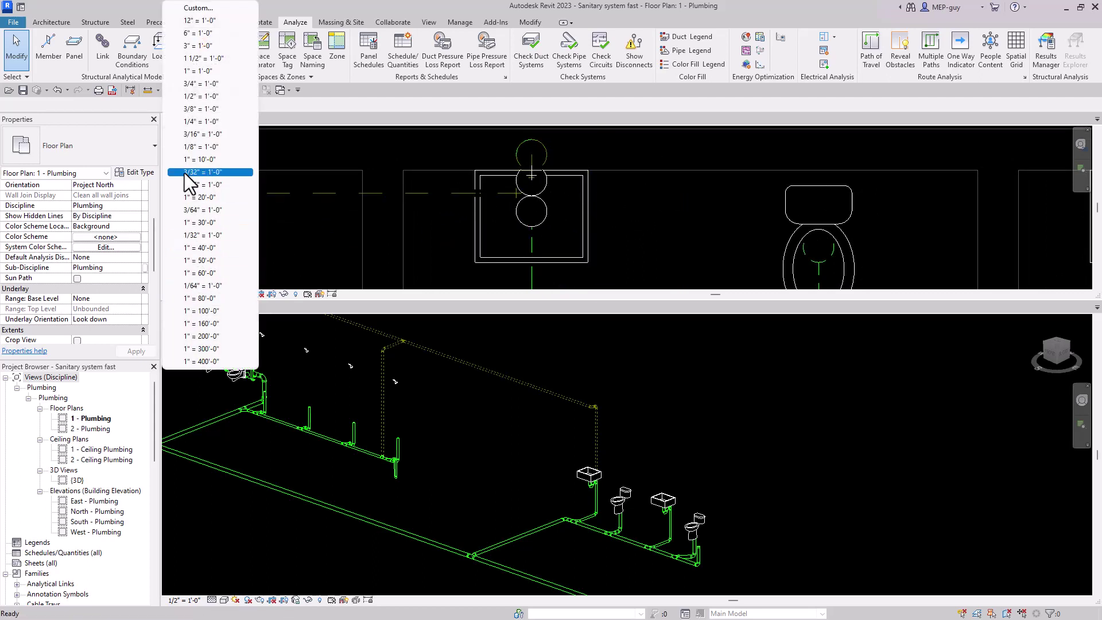
pyautogui.click(197, 96)
pyautogui.scroll(3, 534, 153)
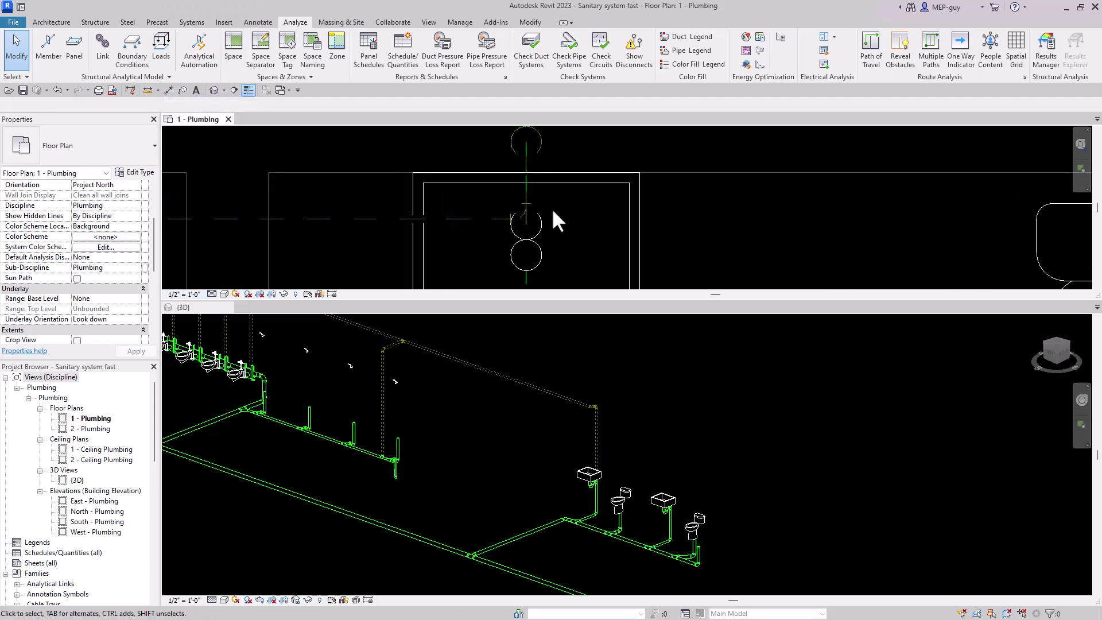
# Step: Check the plan's piping with thin lines turned off, turn thin lines back on, and restore the Fine detail level
pyautogui.click(248, 90)
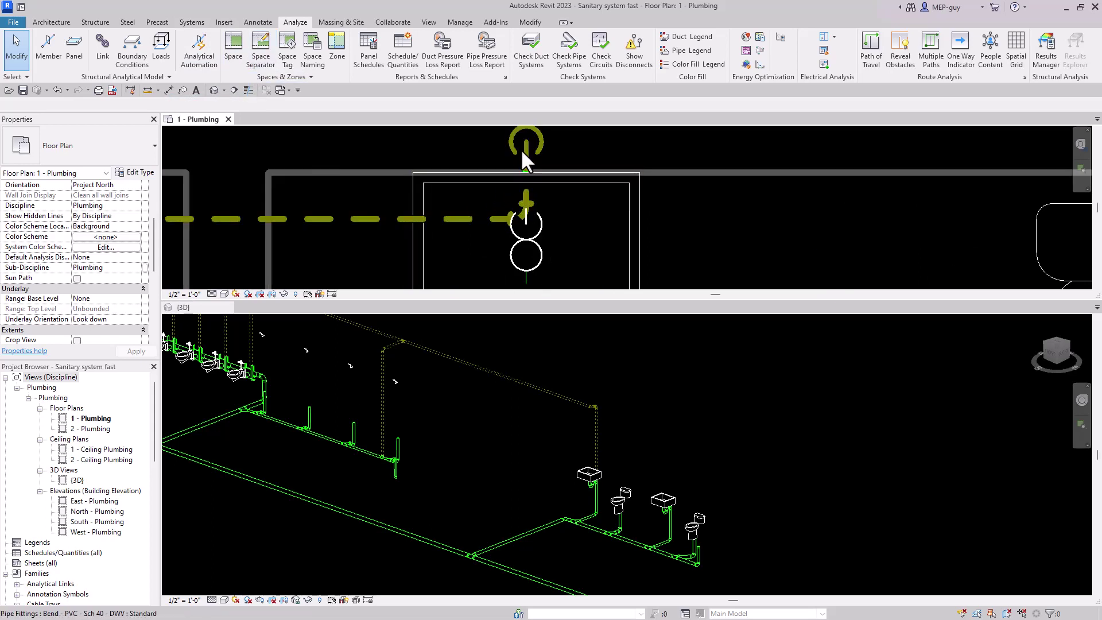
pyautogui.click(249, 87)
pyautogui.click(212, 293)
pyautogui.click(219, 281)
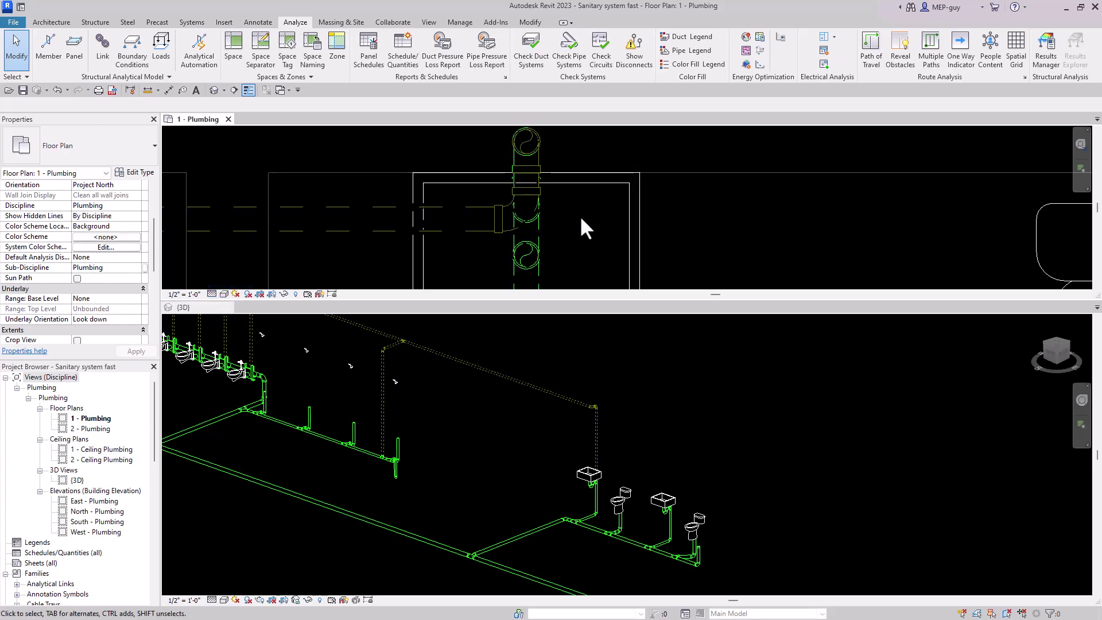
# Step: Delete the bend above the first far-restroom lavatory and swing its short vent pipe 45° toward the overhead vent
pyautogui.click(511, 205)
pyautogui.press('Delete')
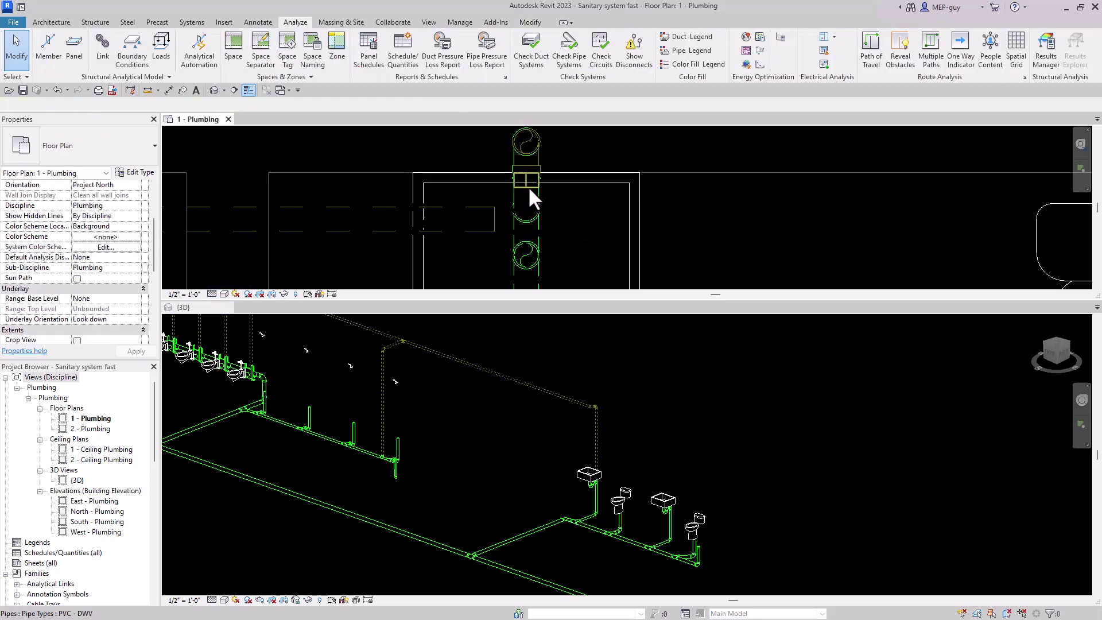
pyautogui.click(529, 191)
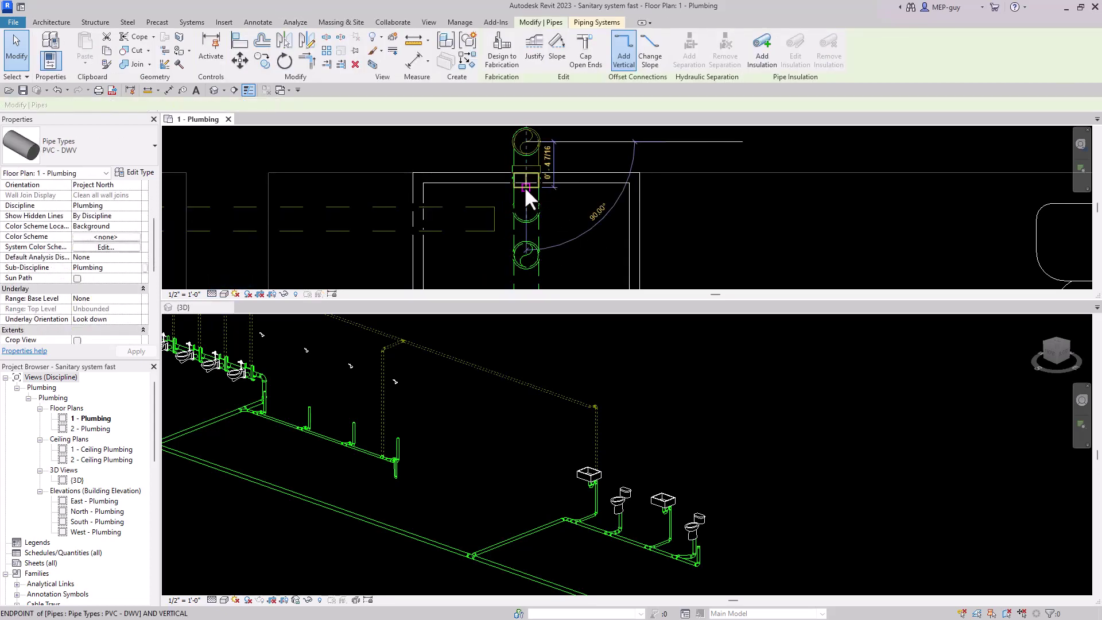
pyautogui.moveTo(526, 188); pyautogui.dragTo(468, 201)
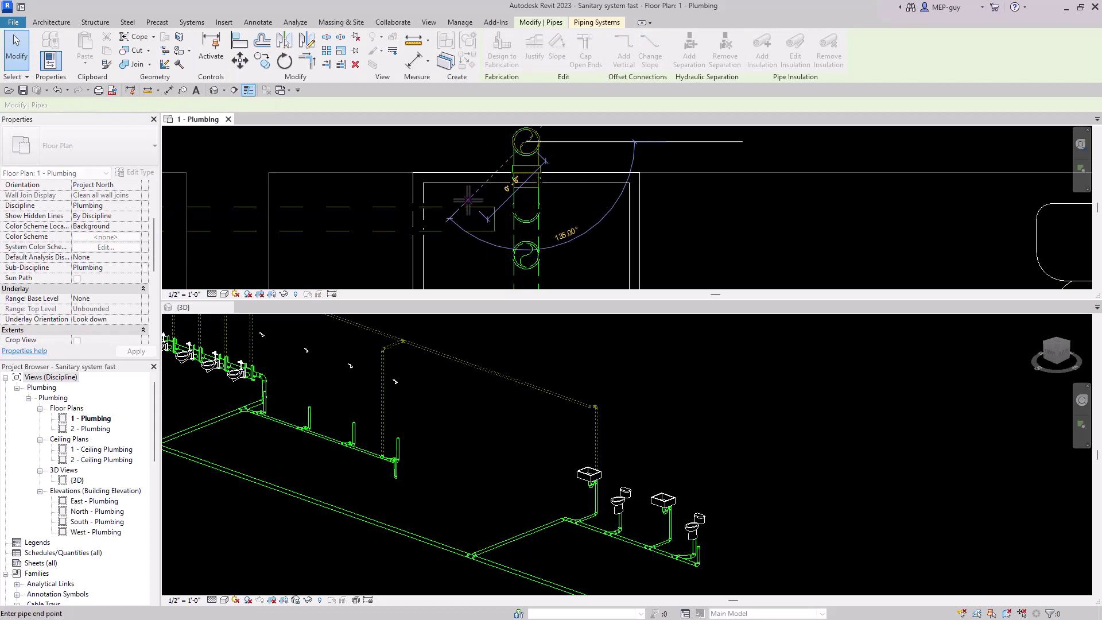
pyautogui.click(467, 199)
# Step: Trim the overhead vent and the angled pipe at the first far-restroom lavatory to a corner
pyautogui.press('Escape')
pyautogui.press('Escape')
pyautogui.moveTo(691, 264); pyautogui.dragTo(745, 276, button='middle')
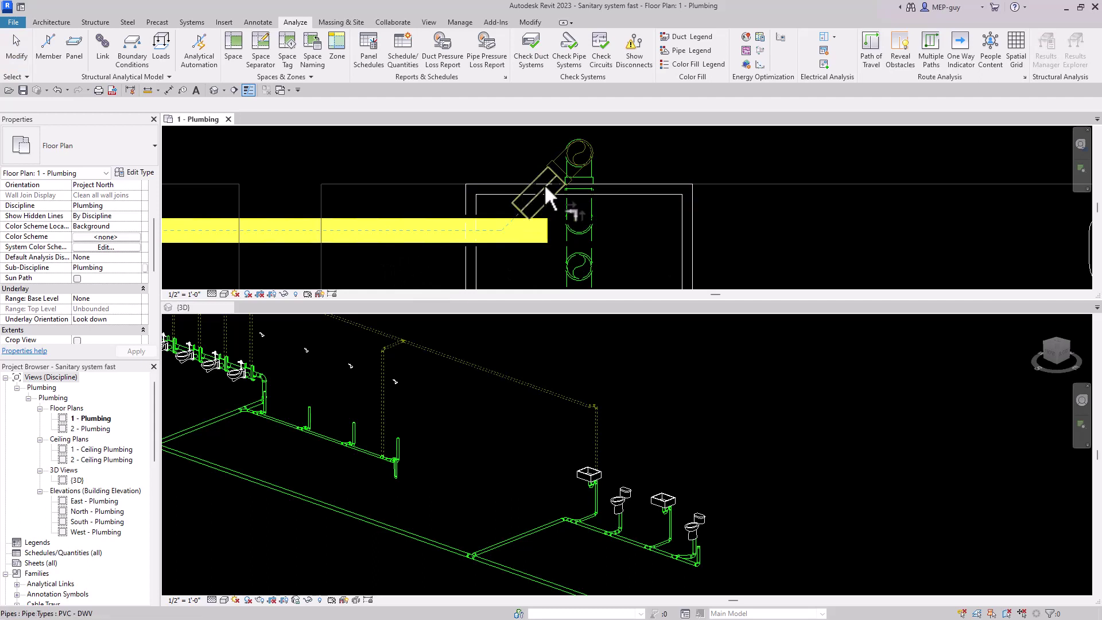
pyautogui.scroll(-3, 374, 185)
pyautogui.moveTo(528, 240); pyautogui.dragTo(508, 264, button='middle')
pyautogui.scroll(-2, 579, 218)
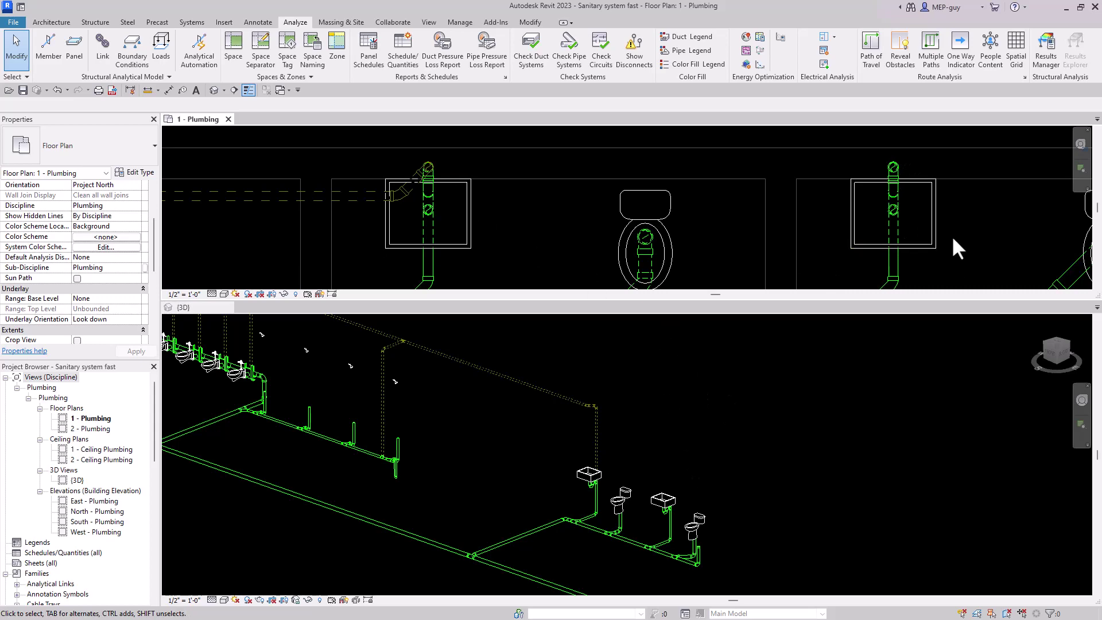
# Step: Convert the 45° bend on the overhead vent above the first far-restroom lavatory into a vent tee
pyautogui.click(668, 439)
pyautogui.moveTo(698, 558); pyautogui.dragTo(692, 483, button='middle')
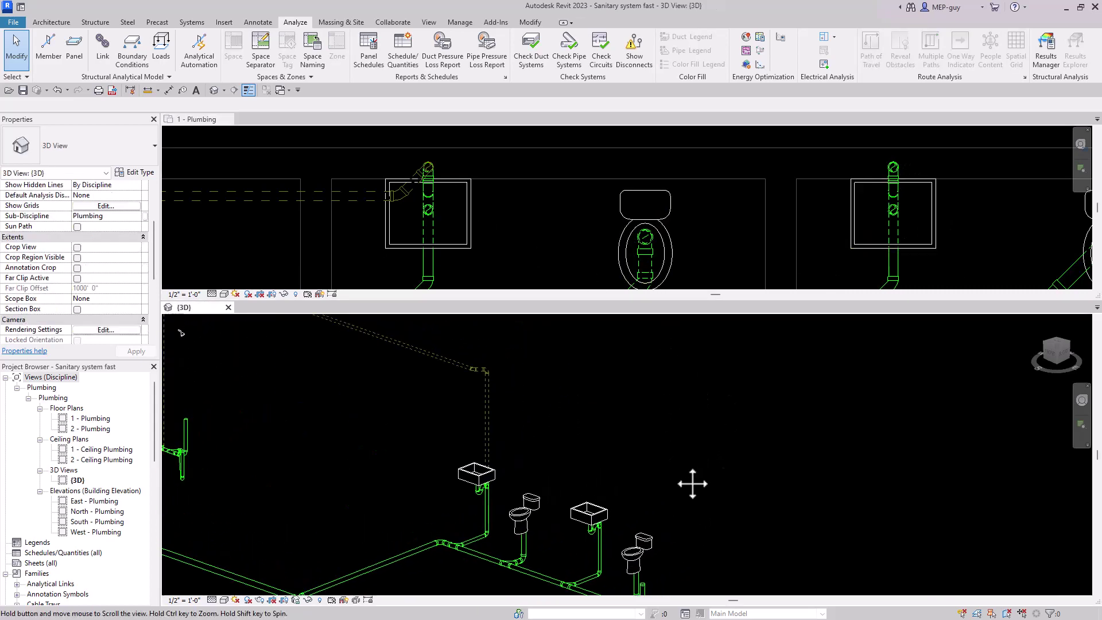
pyautogui.scroll(5, 496, 358)
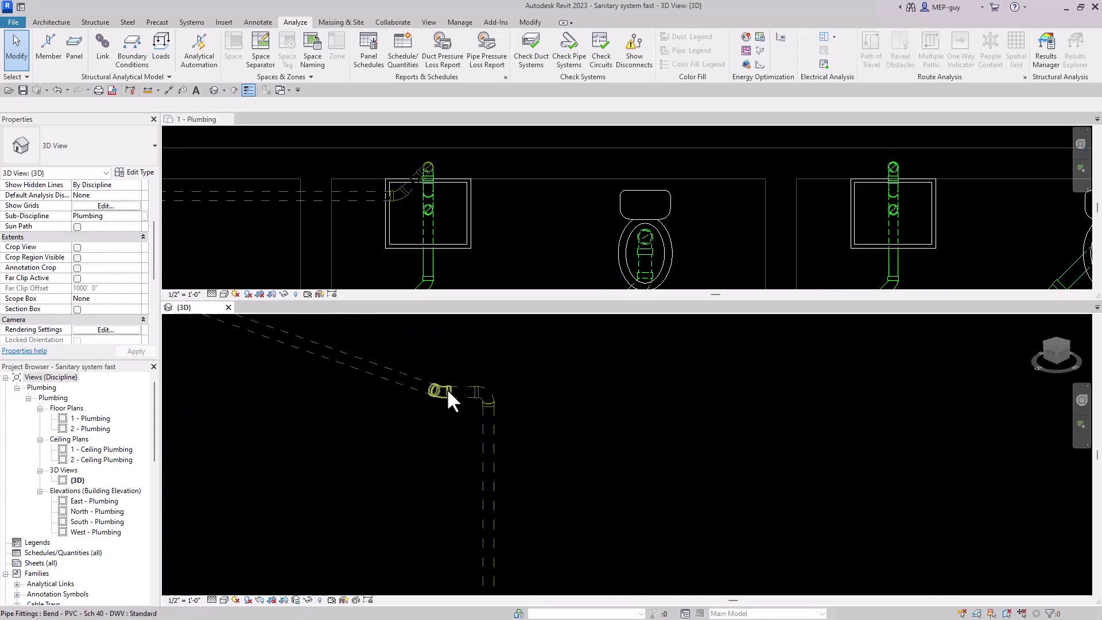
pyautogui.click(447, 401)
pyautogui.scroll(2, 450, 396)
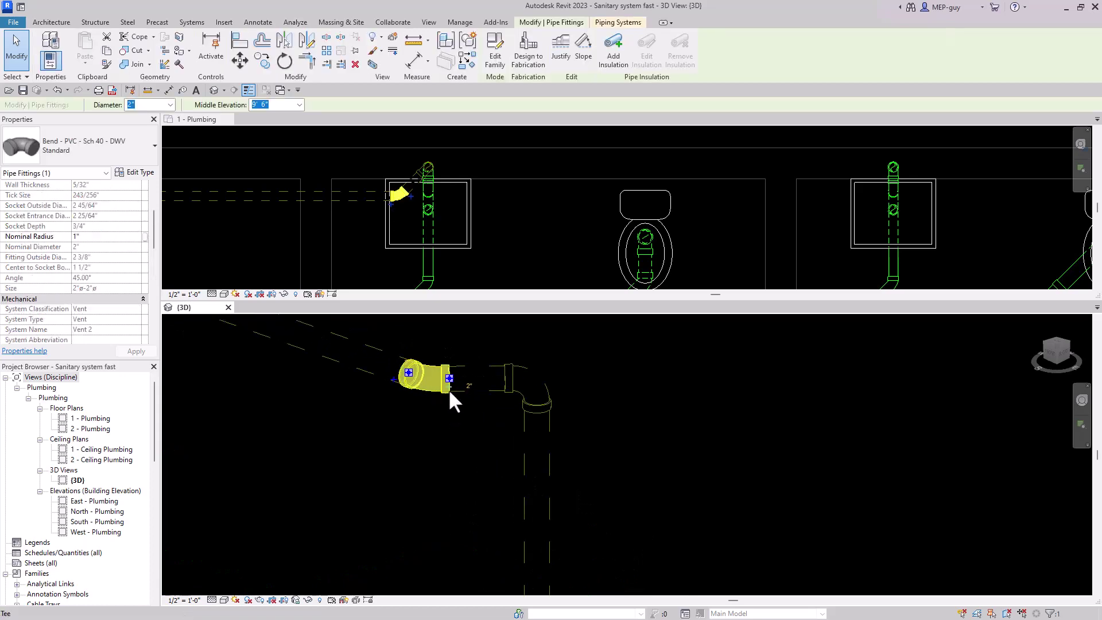
pyautogui.press('Escape')
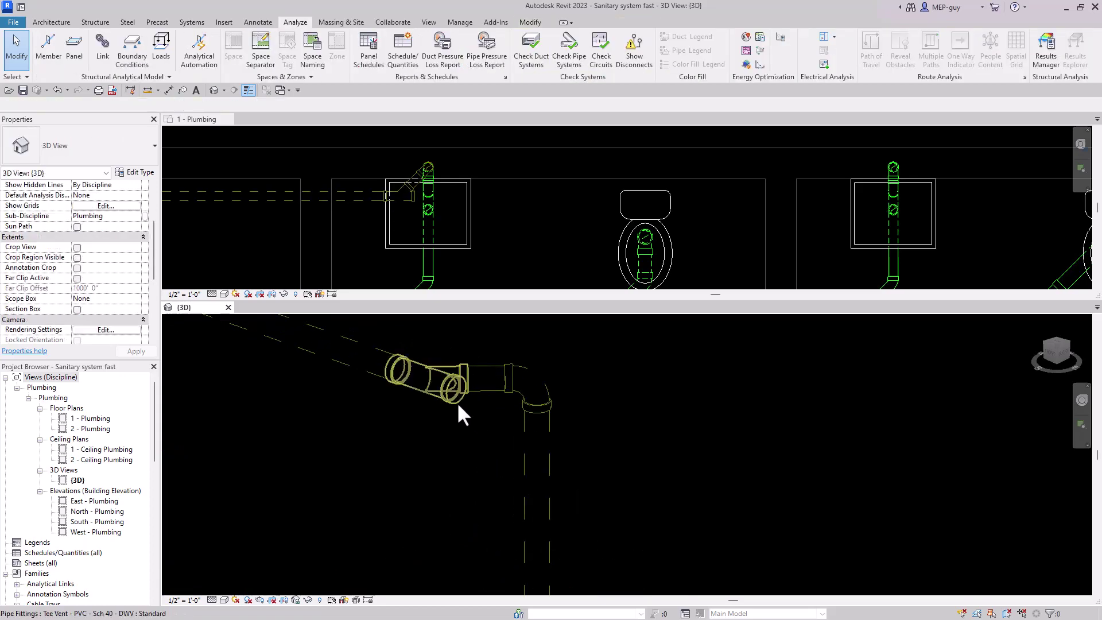
# Step: Draw a 2" vent pipe at 9' 6" elevation from the tee's open end to just short of the first far-restroom toilet
pyautogui.click(457, 400)
pyautogui.rightClick(455, 392)
pyautogui.click(508, 83)
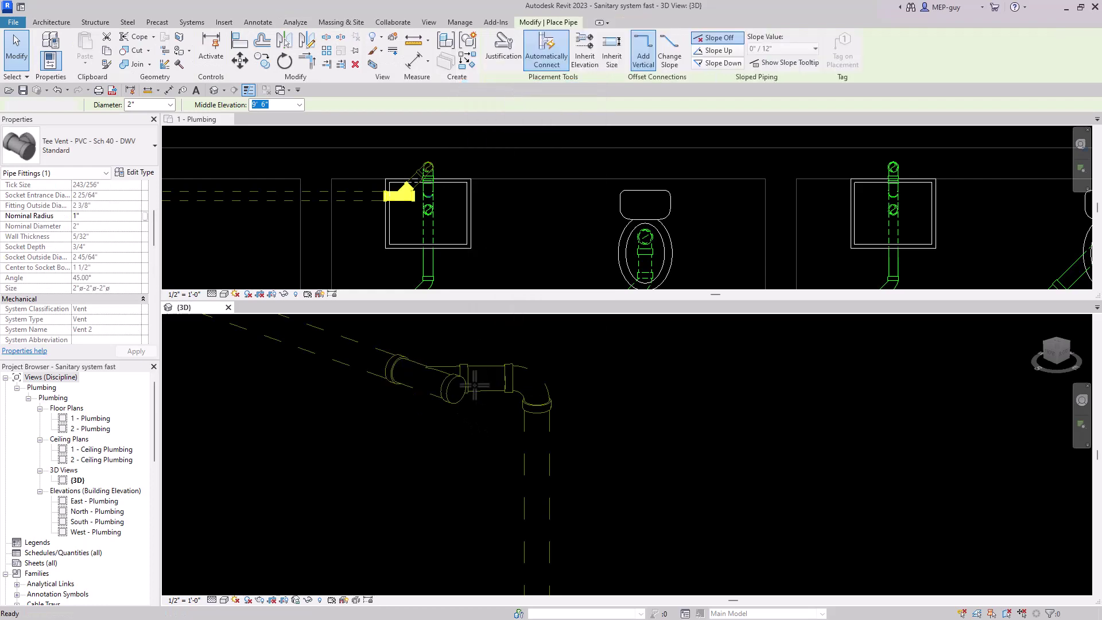
pyautogui.scroll(-1, 393, 370)
pyautogui.scroll(1, 393, 370)
pyautogui.press('Escape')
pyautogui.press('Escape')
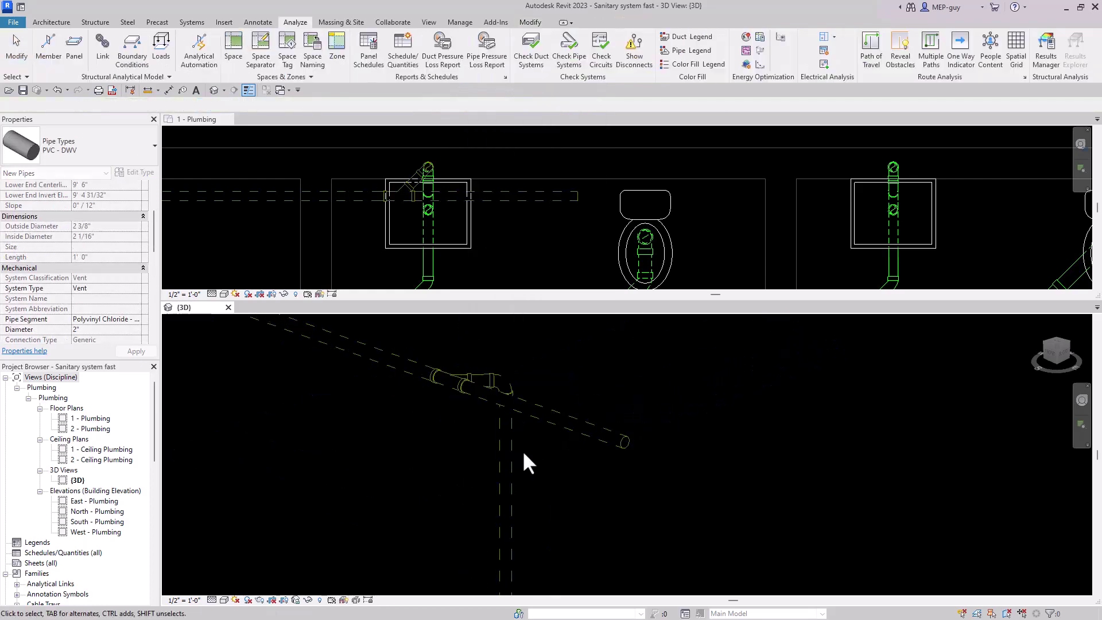
pyautogui.moveTo(573, 487); pyautogui.dragTo(462, 463, button='middle')
pyautogui.scroll(-2, 397, 415)
pyautogui.scroll(-4, 402, 415)
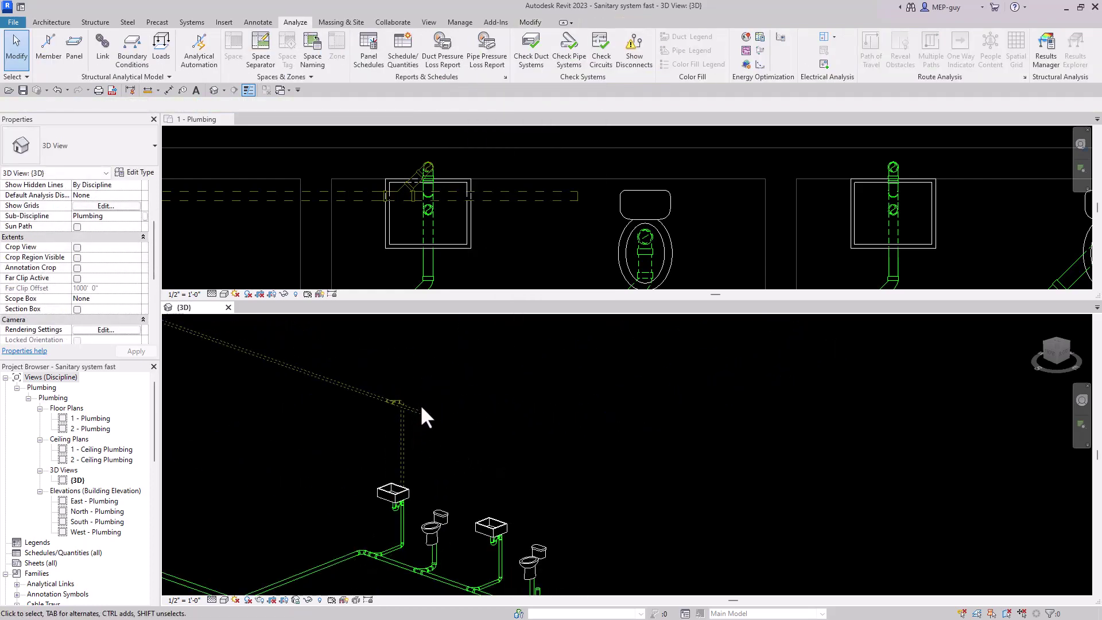
# Step: Connect the second far-restroom lavatory's vent connector into the end of the extended overhead vent pipe
pyautogui.click(493, 526)
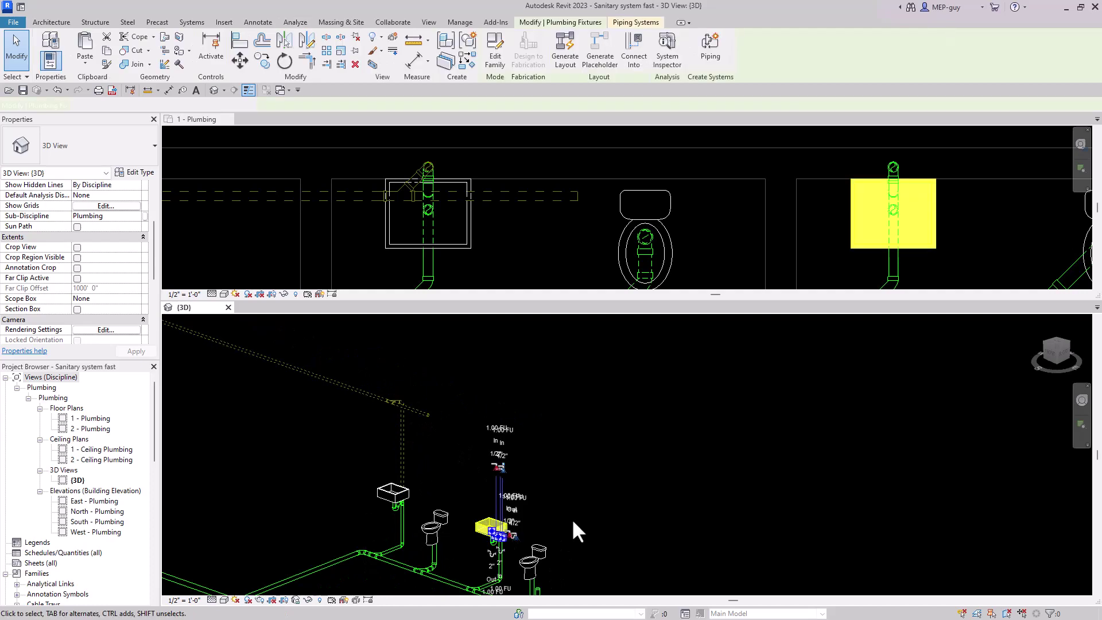
pyautogui.click(666, 57)
pyautogui.click(226, 147)
pyautogui.click(251, 238)
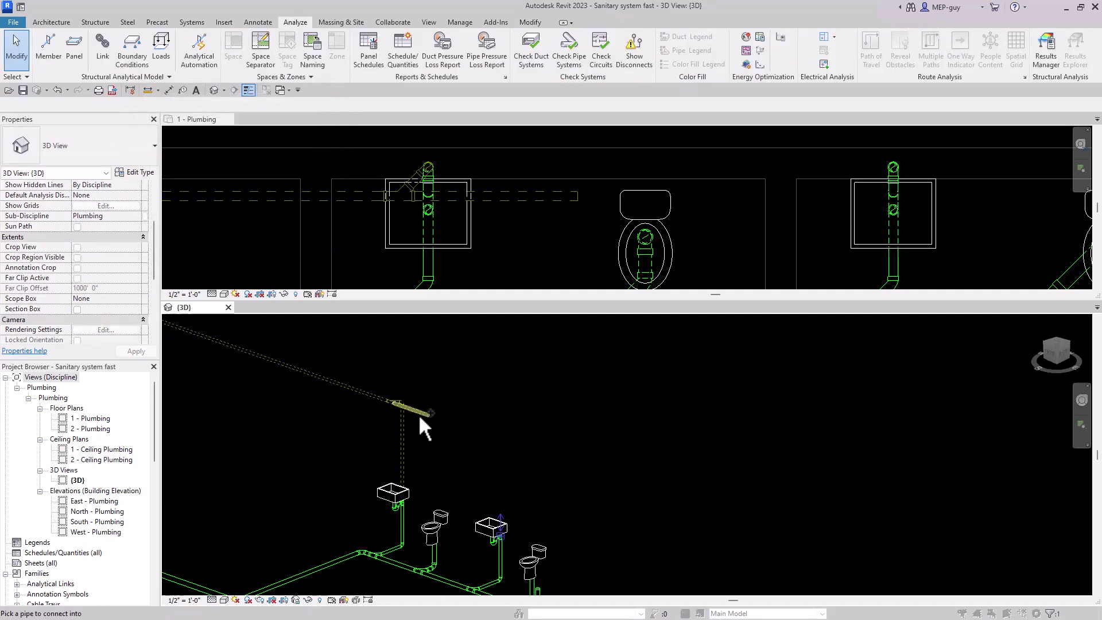
pyautogui.click(418, 411)
# Step: Delete the bend above the second far-restroom lavatory and swing its short vent pipe 45° toward the overhead vent
pyautogui.click(826, 247)
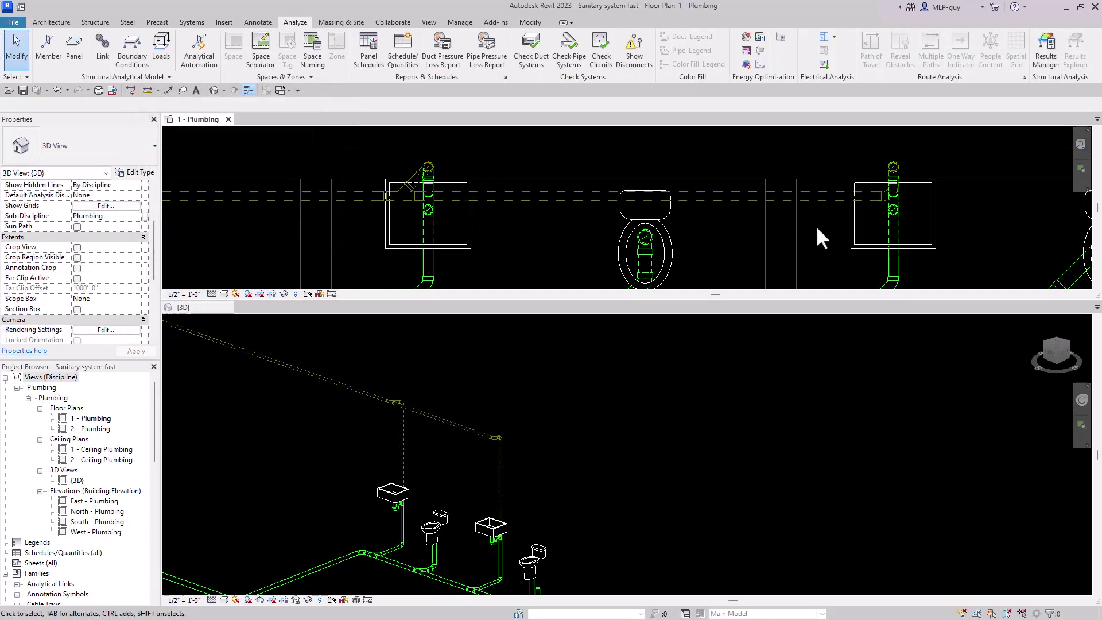
pyautogui.scroll(3, 818, 238)
pyautogui.moveTo(972, 241); pyautogui.dragTo(829, 212, button='middle')
pyautogui.scroll(2, 750, 184)
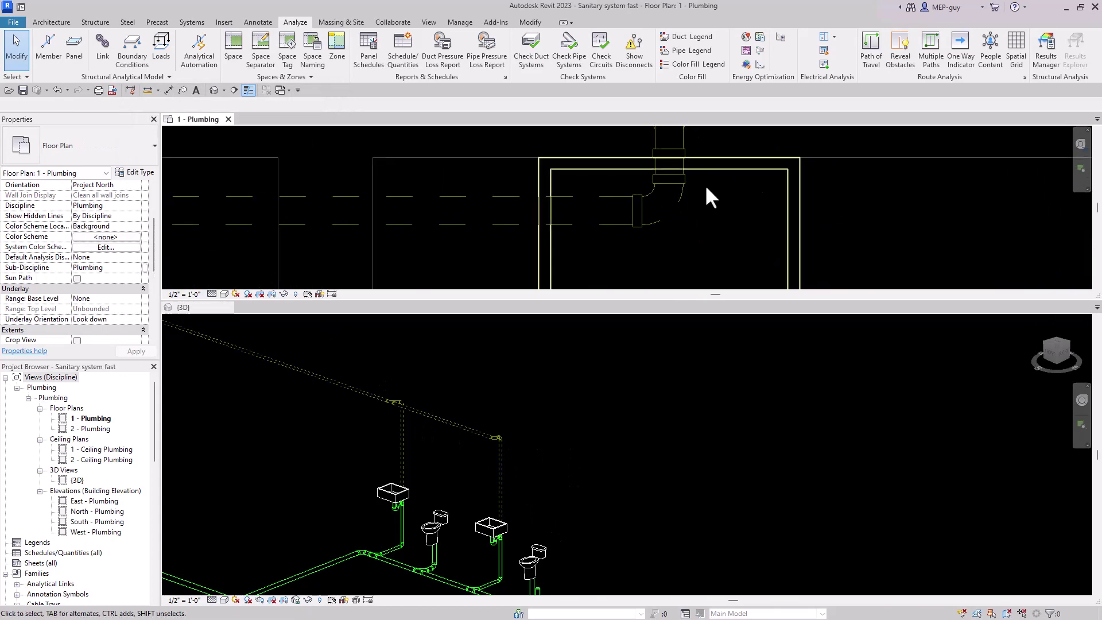
pyautogui.click(682, 180)
pyautogui.press('Delete')
pyautogui.click(669, 172)
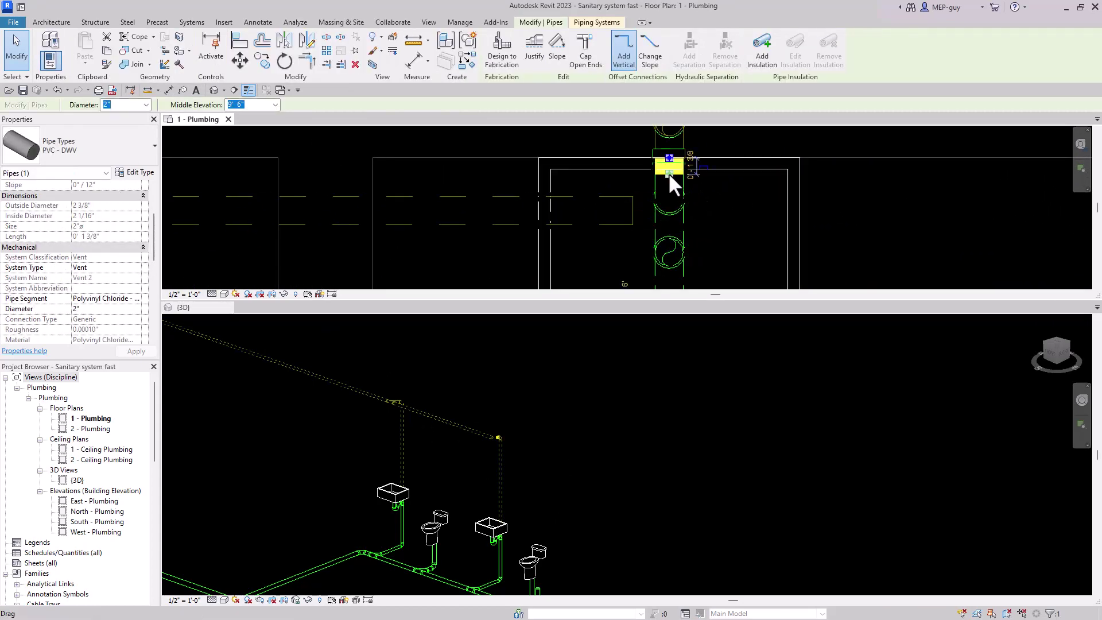
pyautogui.moveTo(669, 173); pyautogui.dragTo(605, 183)
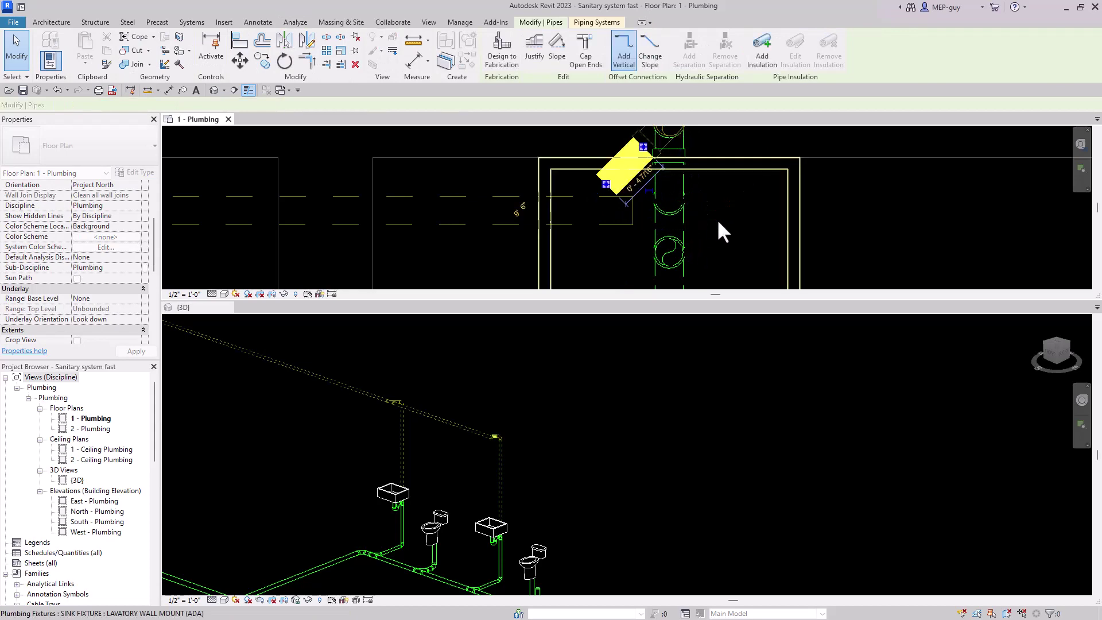
# Step: Trim the overhead vent and the angled pipe at the second far-restroom lavatory to a corner
pyautogui.press('Escape')
pyautogui.scroll(-4, 584, 241)
pyautogui.press('t')
pyautogui.press('r')
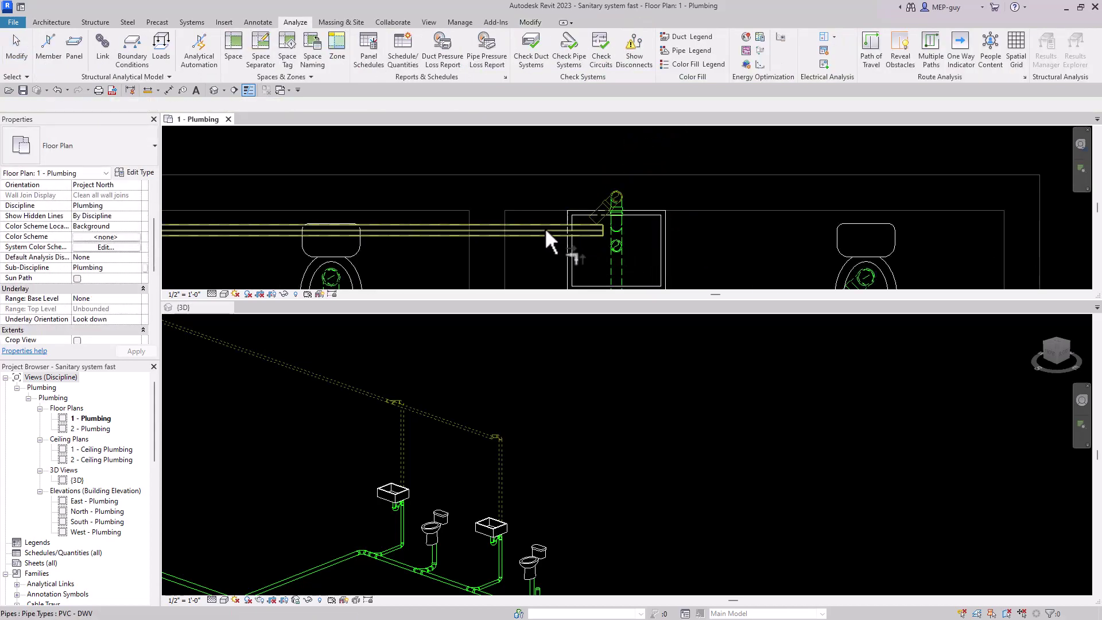
pyautogui.click(546, 229)
pyautogui.click(607, 205)
pyautogui.press('Escape')
# Step: Review the vent piping of the whole building in the floor plan and the 3D view
pyautogui.scroll(-6, 719, 162)
pyautogui.scroll(-3, 644, 391)
pyautogui.scroll(-2, 655, 401)
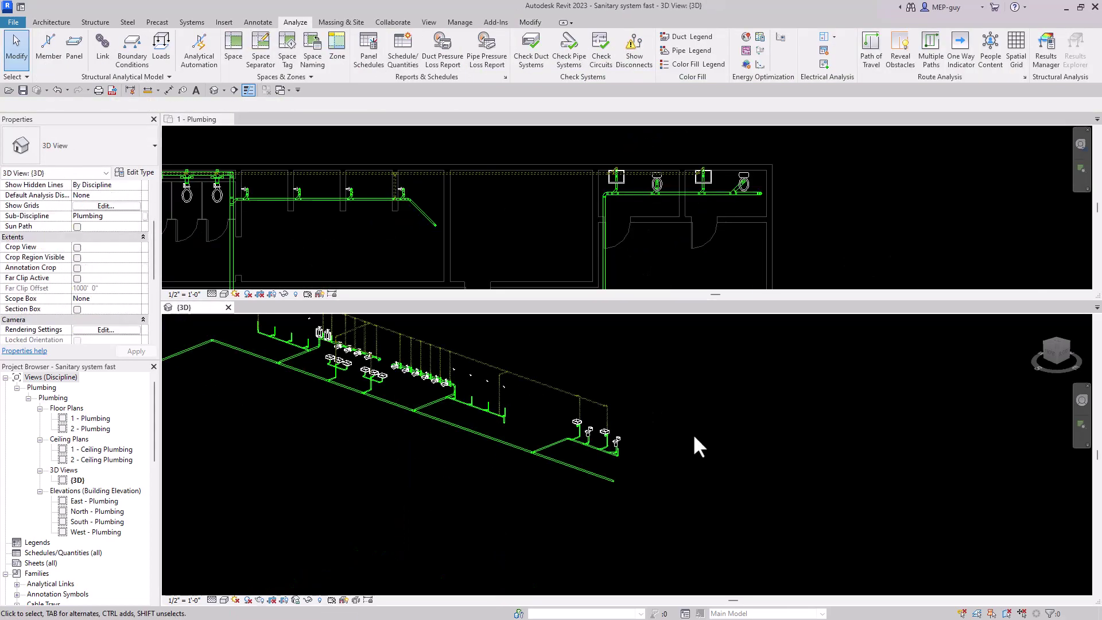
pyautogui.moveTo(716, 420); pyautogui.dragTo(796, 495, button='middle')
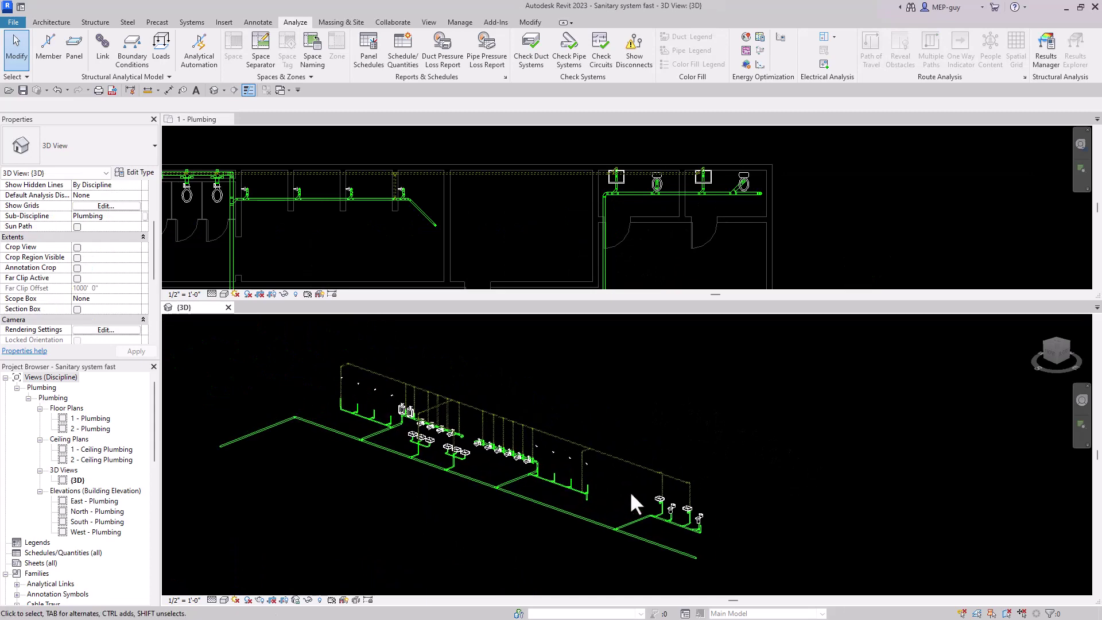
pyautogui.moveTo(631, 504); pyautogui.dragTo(713, 477, button='middle')
pyautogui.scroll(-3, 787, 145)
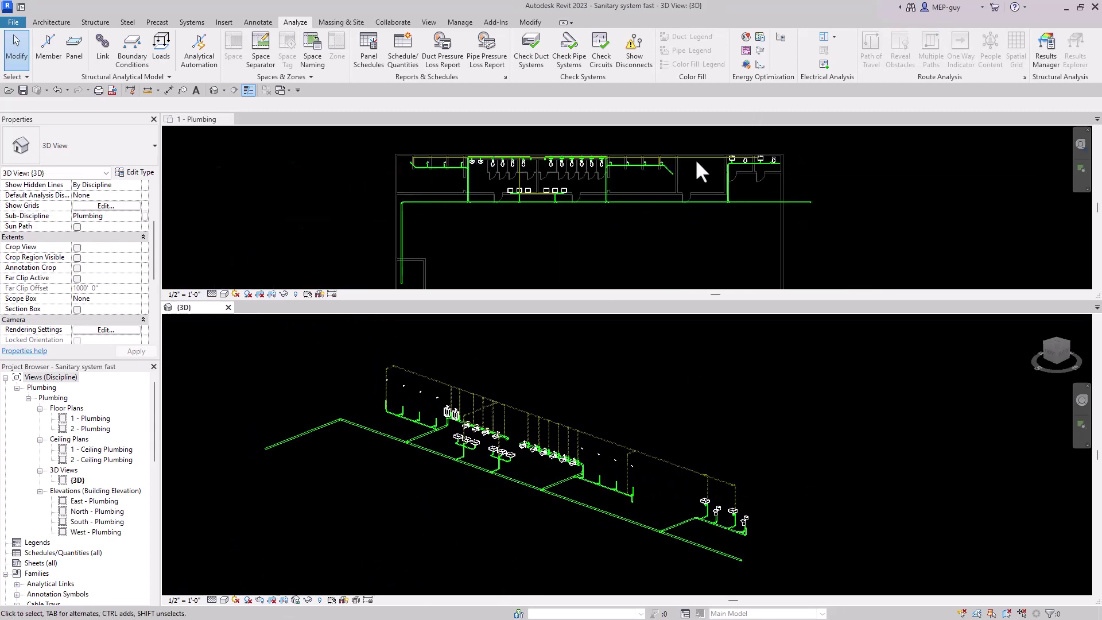
pyautogui.click(696, 162)
pyautogui.scroll(4, 660, 183)
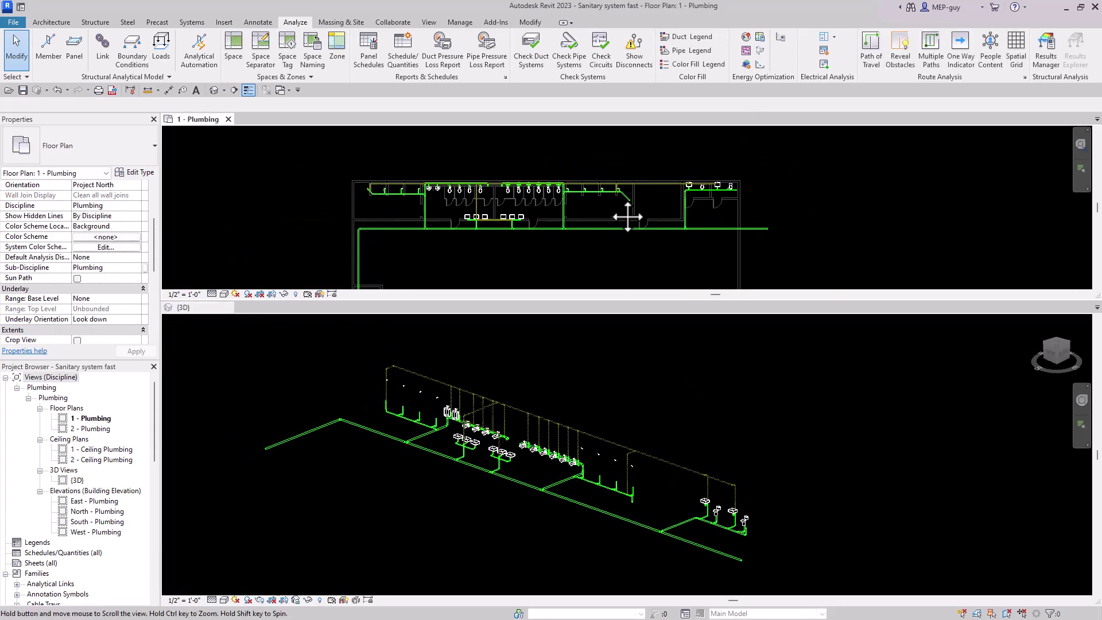
pyautogui.click(658, 394)
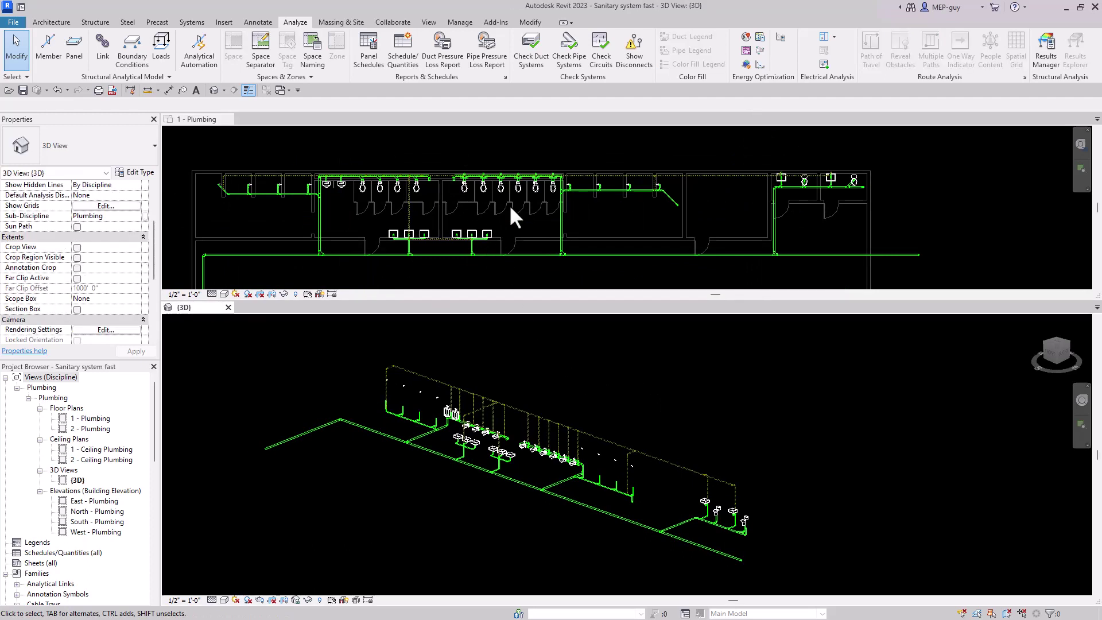
# Step: Draw a 2" vertical vent riser from the overhead vent between the two toilet groups up to 22' 0"
pyautogui.click(518, 412)
pyautogui.scroll(5, 515, 408)
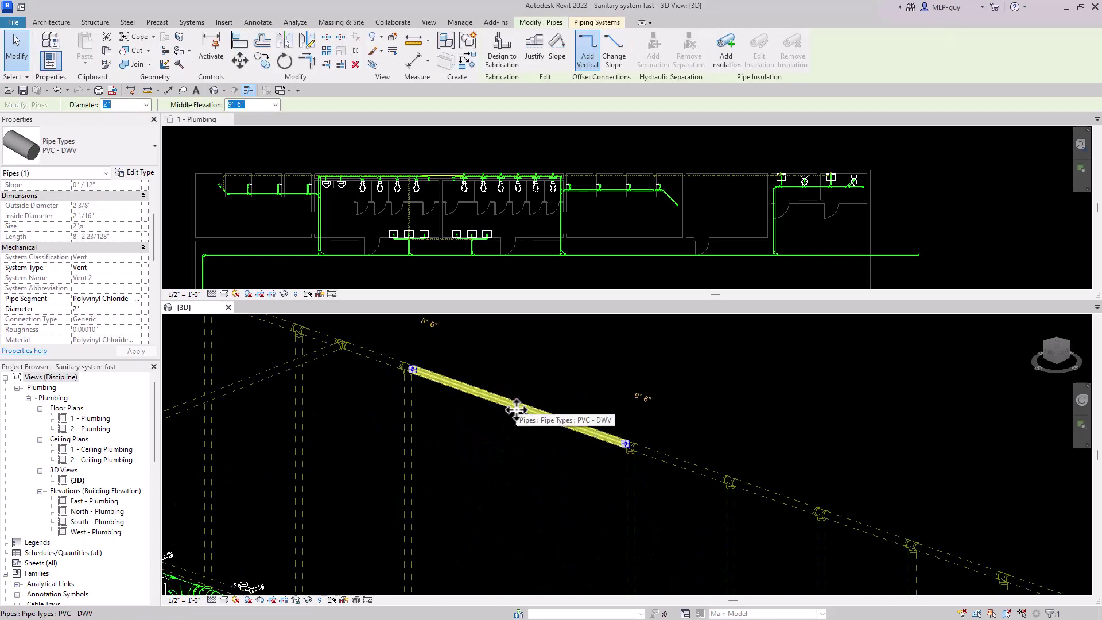
pyautogui.rightClick(516, 408)
pyautogui.click(576, 185)
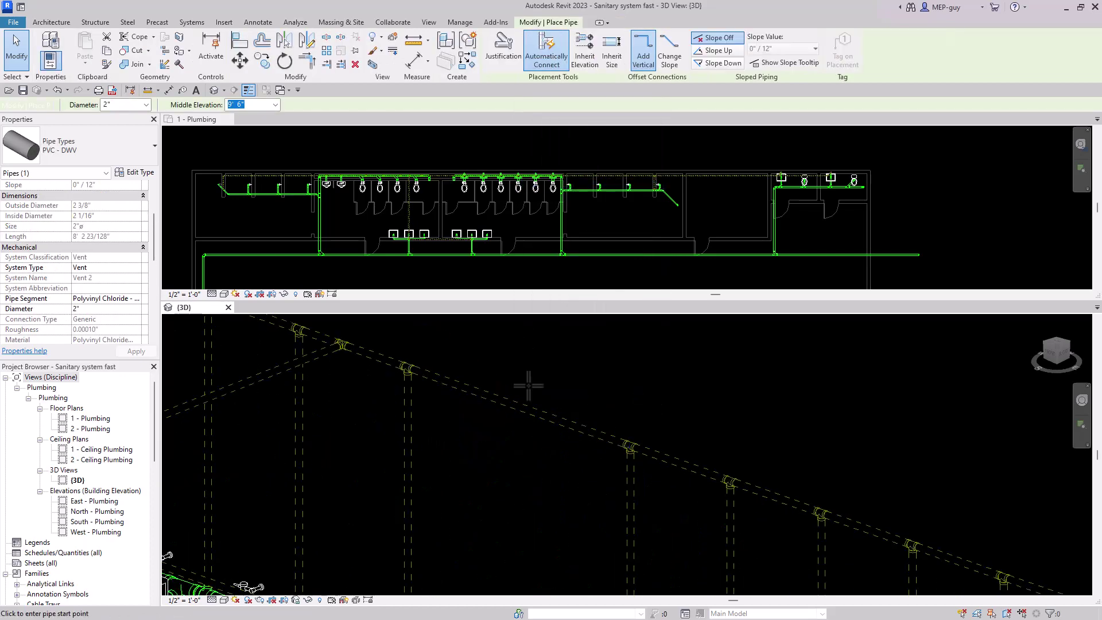
pyautogui.click(519, 407)
pyautogui.scroll(-3, 521, 410)
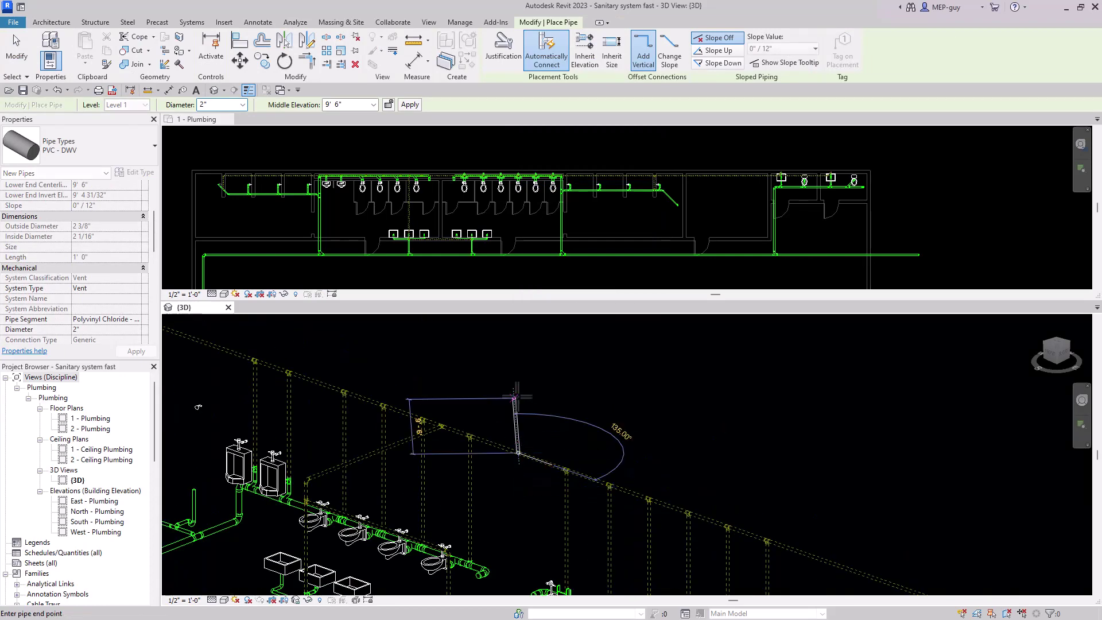
pyautogui.click(358, 105)
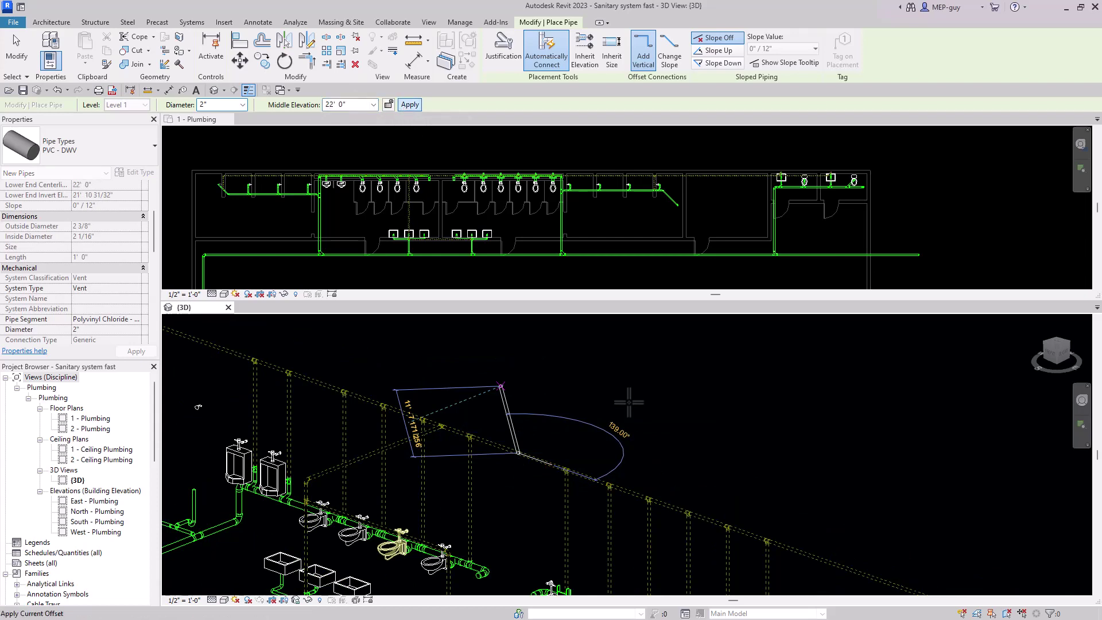
pyautogui.scroll(-2, 534, 511)
pyautogui.press('Escape')
pyautogui.moveTo(582, 466)
pyautogui.mouseDown(button='middle')
pyautogui.moveTo(557, 467)
pyautogui.moveTo(564, 454)
pyautogui.mouseUp(button='middle')
pyautogui.scroll(2, 503, 363)
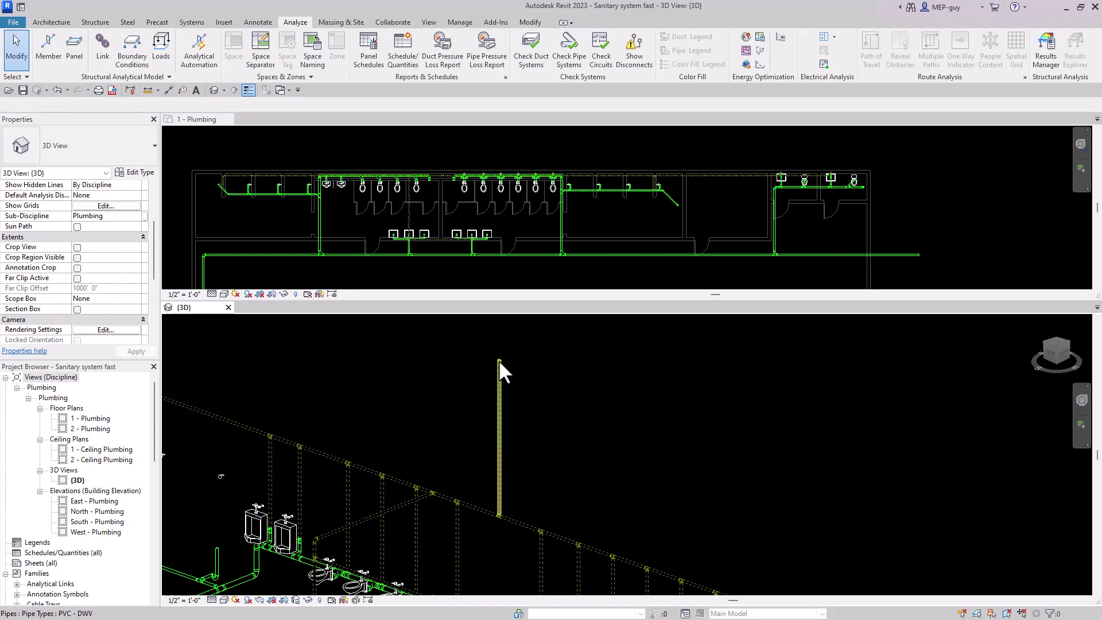
# Step: Check the vent riser's location in the floor plan and shorten the riser to a top elevation of 19' 0"
pyautogui.click(499, 361)
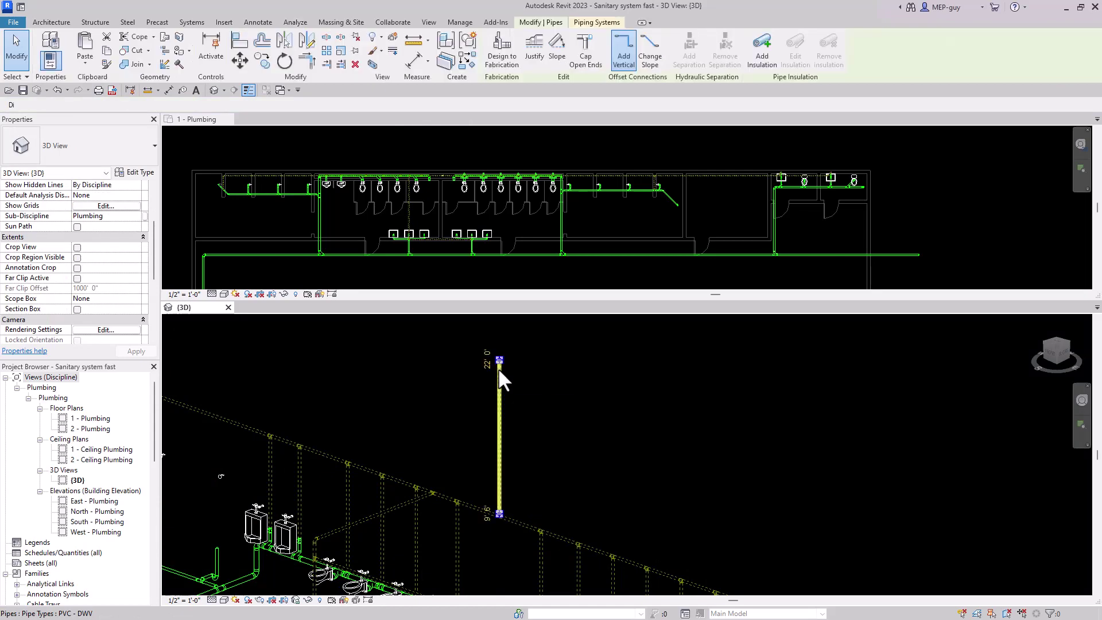
pyautogui.click(532, 143)
pyautogui.scroll(5, 453, 172)
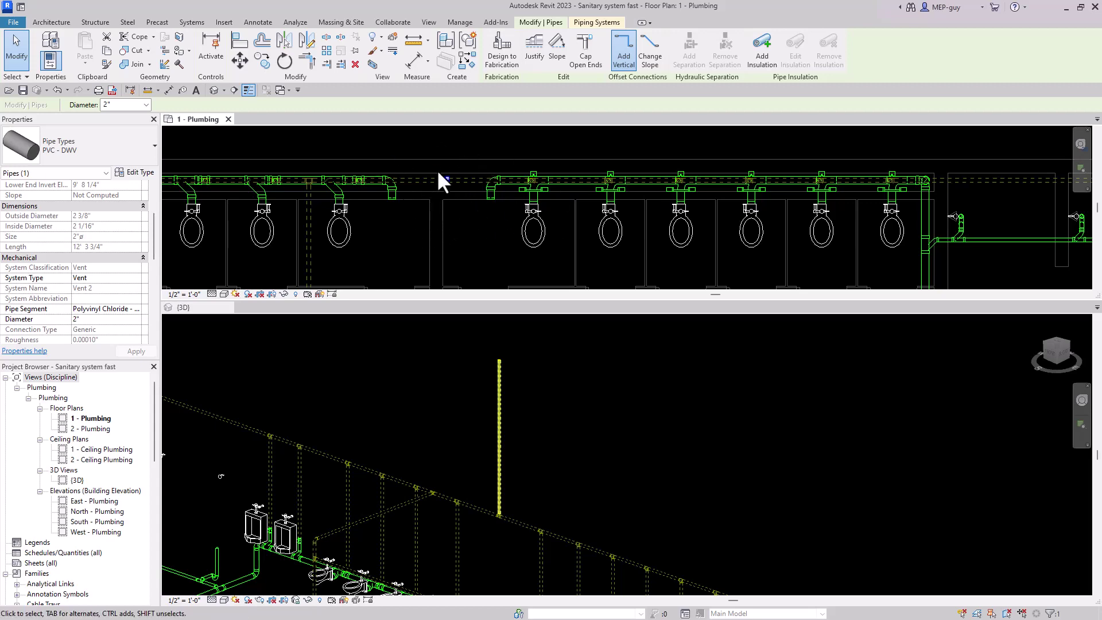
pyautogui.scroll(-3, 439, 168)
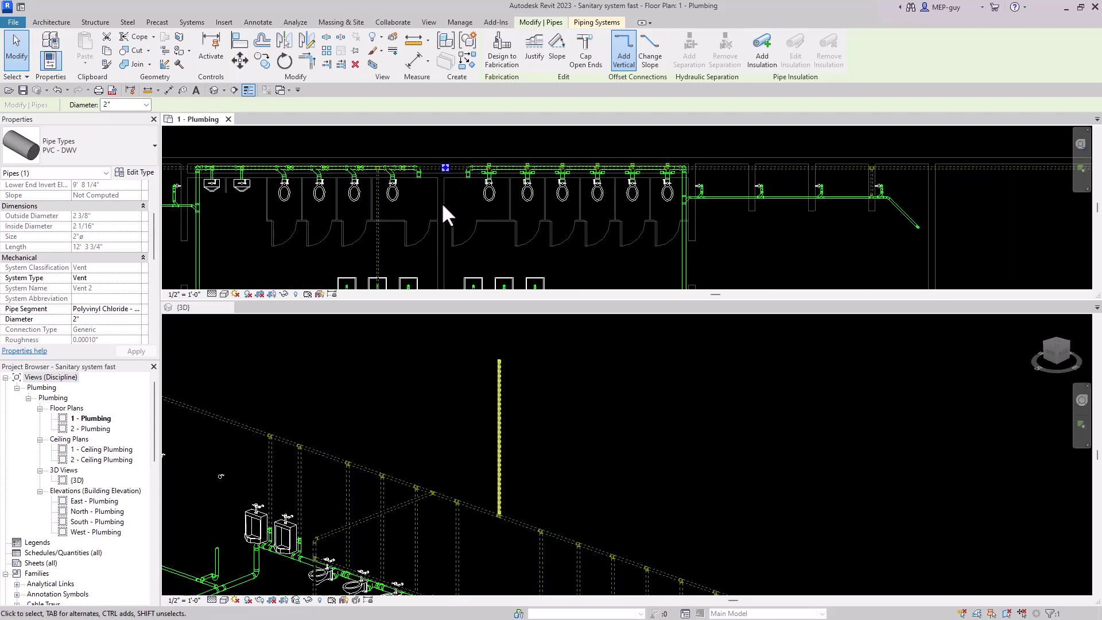
pyautogui.click(581, 384)
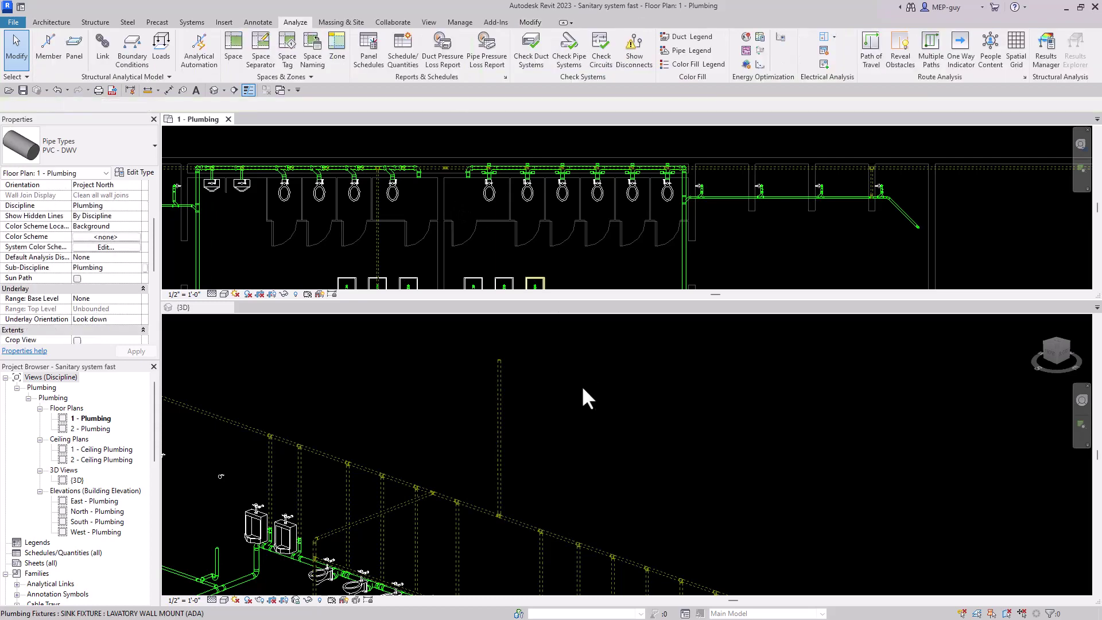
pyautogui.click(498, 367)
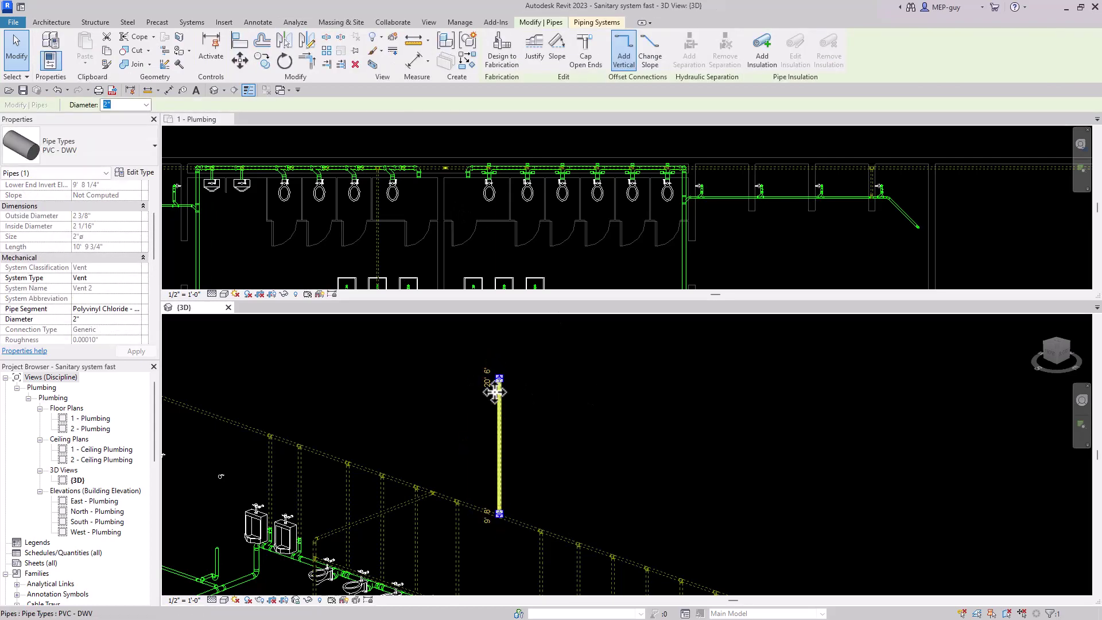
pyautogui.moveTo(499, 380)
pyautogui.mouseDown()
pyautogui.moveTo(499, 395)
pyautogui.moveTo(529, 412)
pyautogui.moveTo(500, 400)
pyautogui.mouseUp()
# Step: Draw a short horizontal offset from the riser's top at 19' 0" and continue the vent vertically to 22' 0"
pyautogui.rightClick(501, 400)
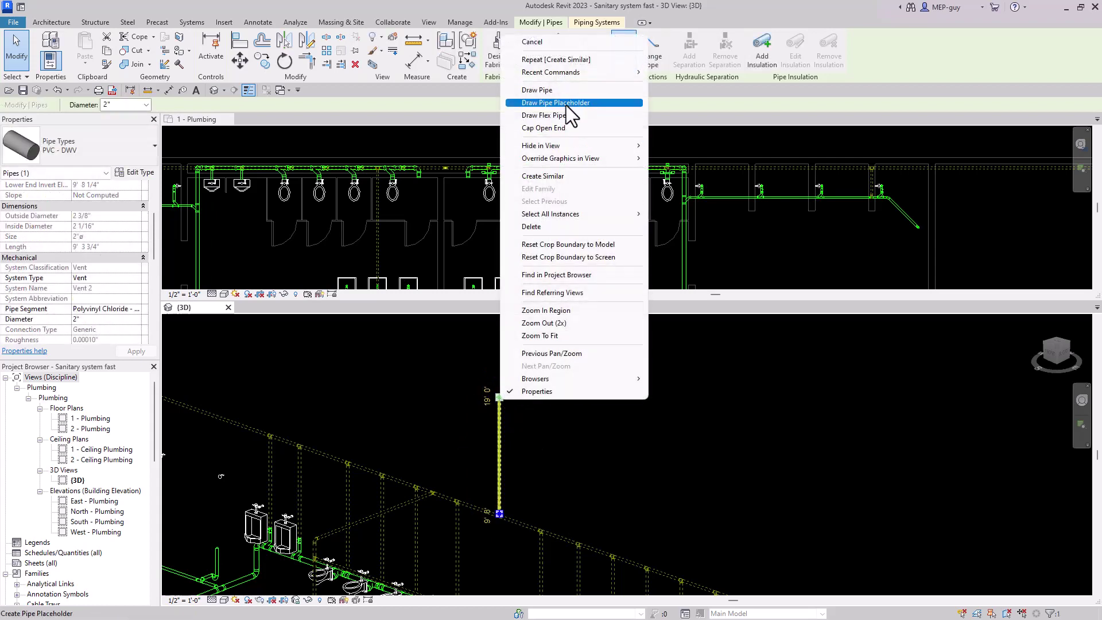
pyautogui.click(555, 90)
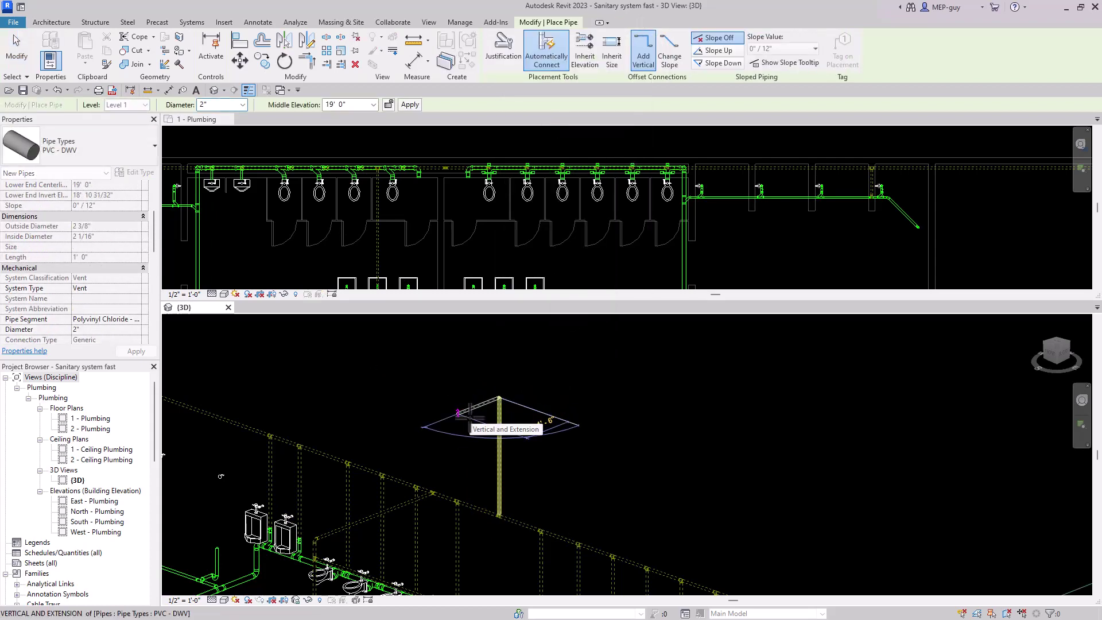
pyautogui.click(465, 414)
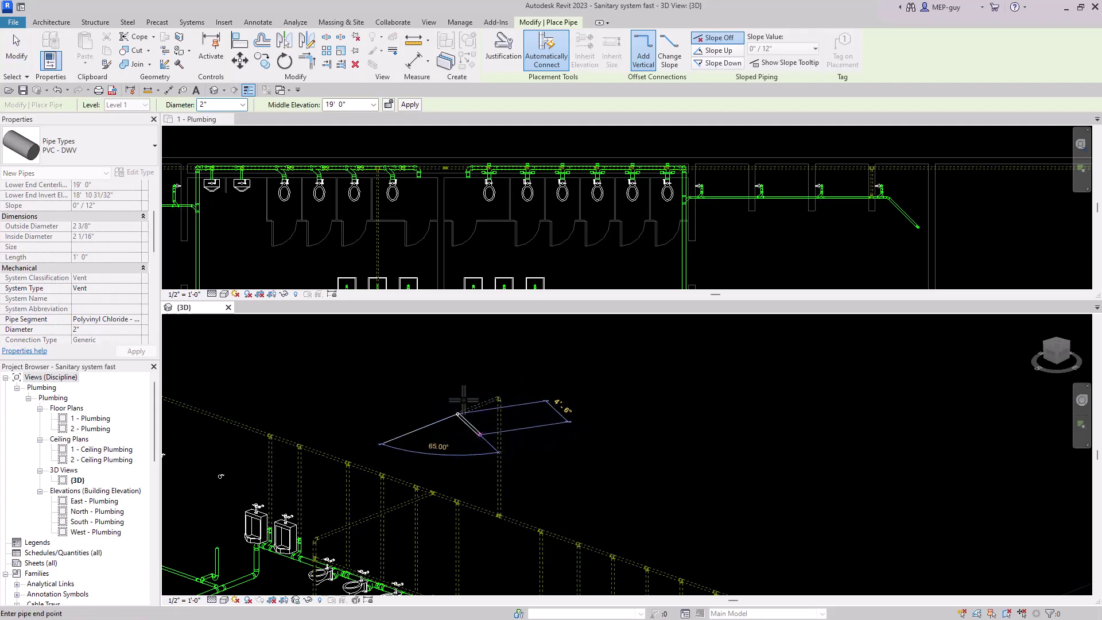
pyautogui.click(357, 106)
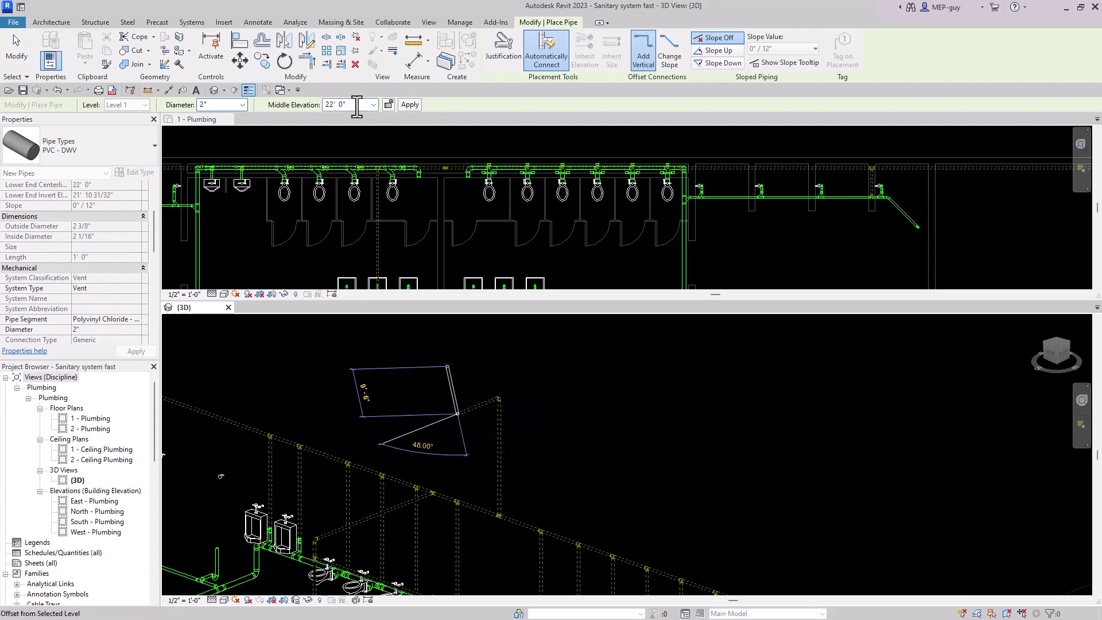
pyautogui.click(409, 104)
pyautogui.press('Escape')
pyautogui.press('Escape')
pyautogui.scroll(-2, 482, 468)
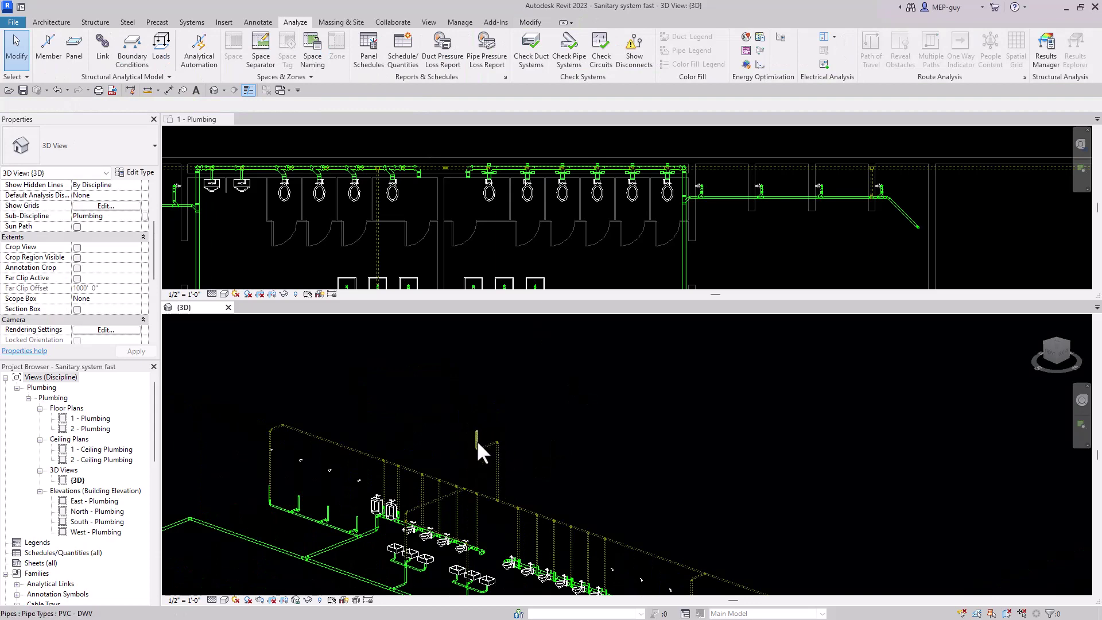
# Step: Lower the floor plan's detail level so its pipes display as single lines
pyautogui.scroll(-2, 486, 425)
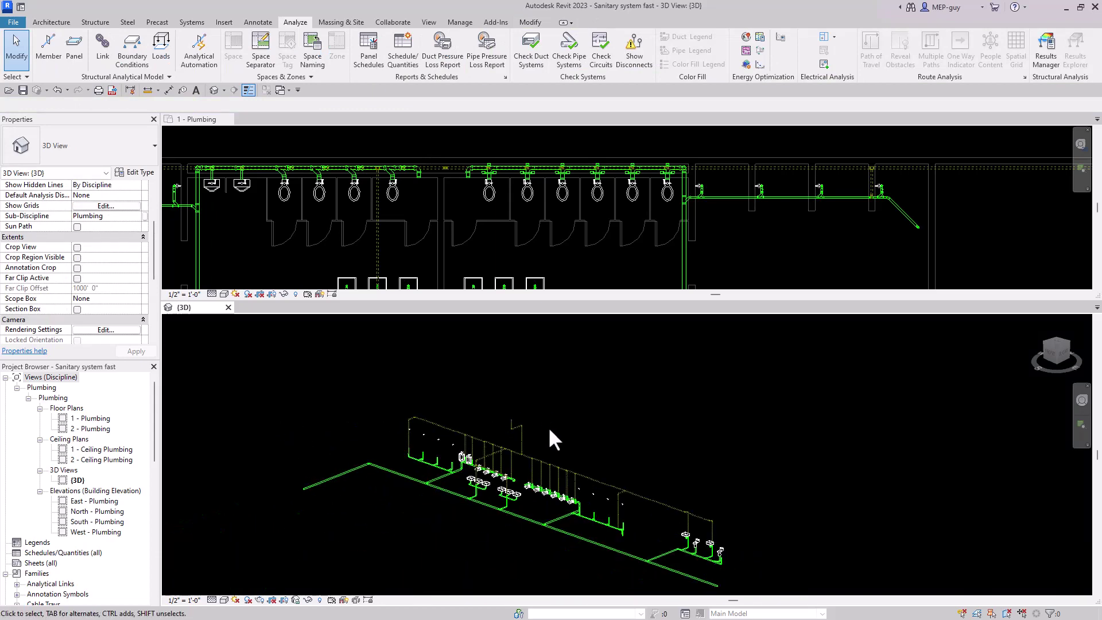
pyautogui.moveTo(548, 438); pyautogui.dragTo(617, 434, button='middle')
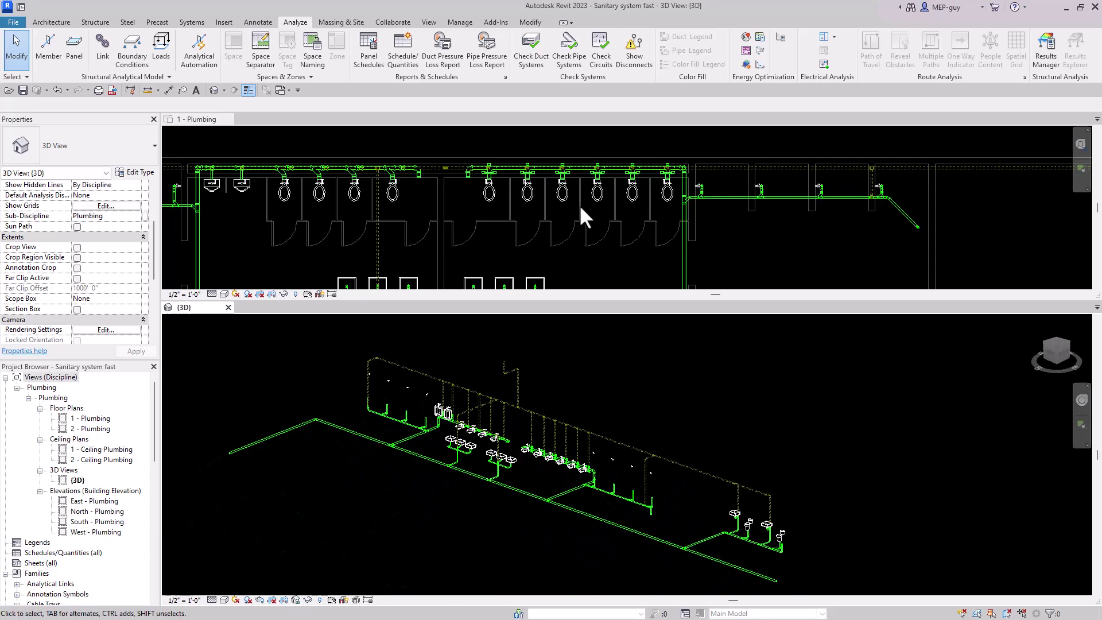
pyautogui.scroll(-6, 577, 206)
pyautogui.moveTo(619, 231); pyautogui.dragTo(587, 239, button='middle')
pyautogui.scroll(2, 566, 221)
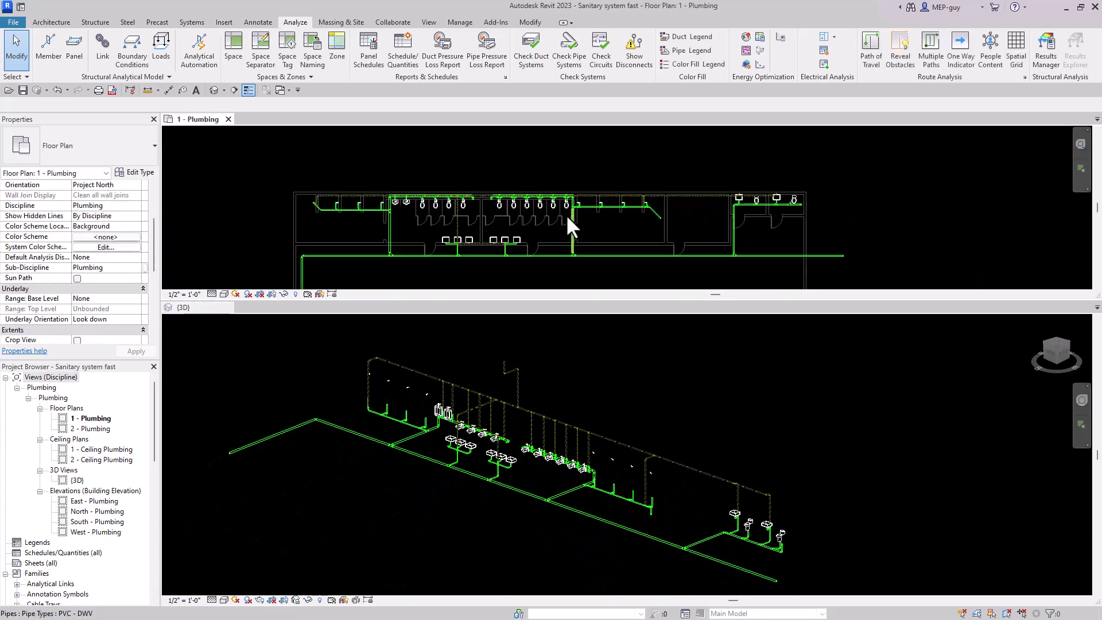
pyautogui.click(212, 293)
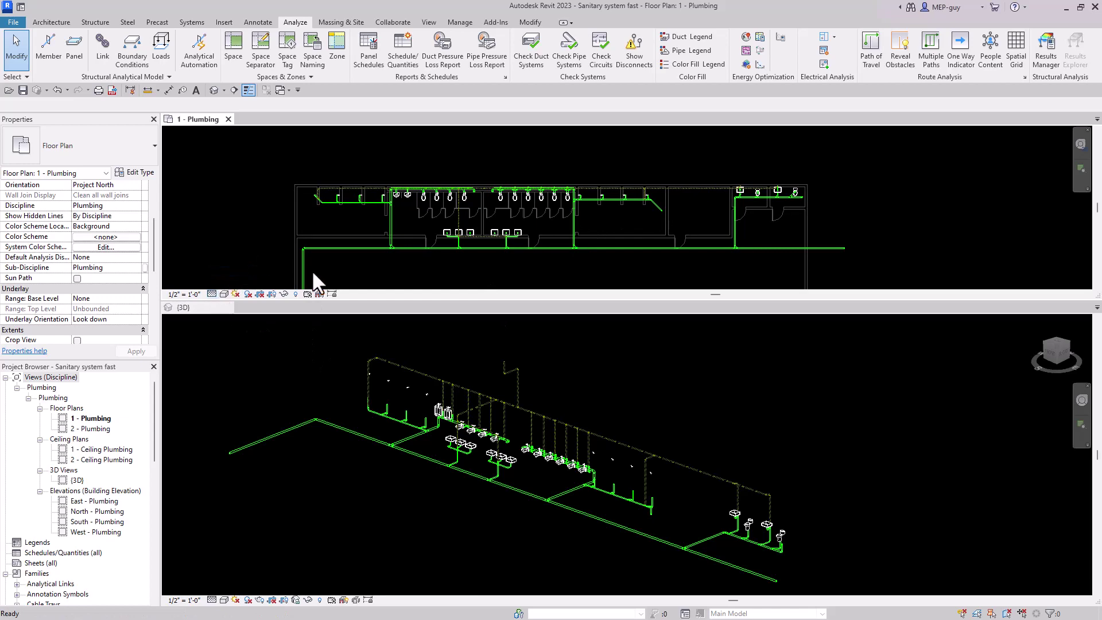
pyautogui.scroll(2, 609, 233)
pyautogui.moveTo(609, 233); pyautogui.dragTo(726, 252, button='middle')
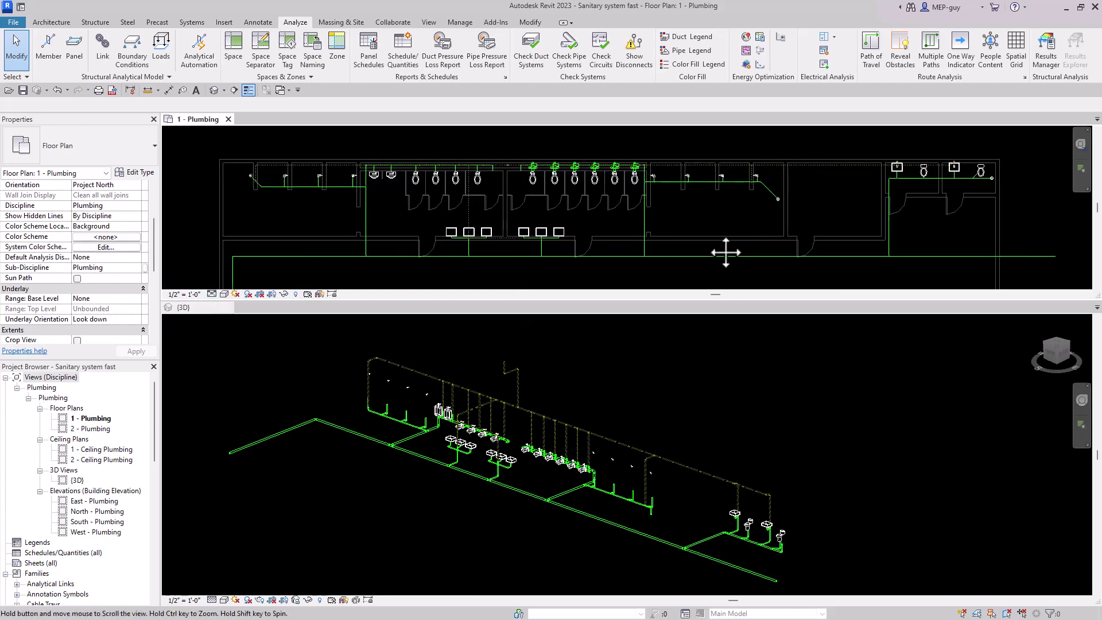
# Step: Examine the vent piping along the fixture groups in the single-line floor plan
pyautogui.scroll(5, 279, 177)
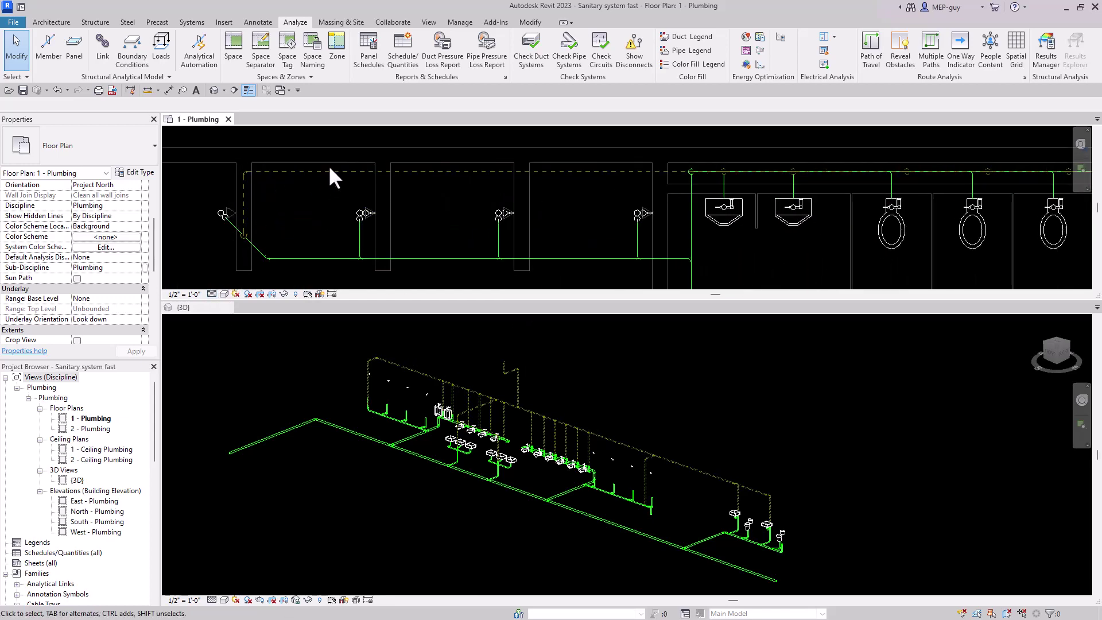
pyautogui.scroll(-1, 270, 206)
pyautogui.moveTo(617, 231); pyautogui.dragTo(452, 221, button='middle')
pyautogui.scroll(-2, 452, 220)
pyautogui.moveTo(623, 228); pyautogui.dragTo(648, 234, button='middle')
pyautogui.scroll(-2, 487, 187)
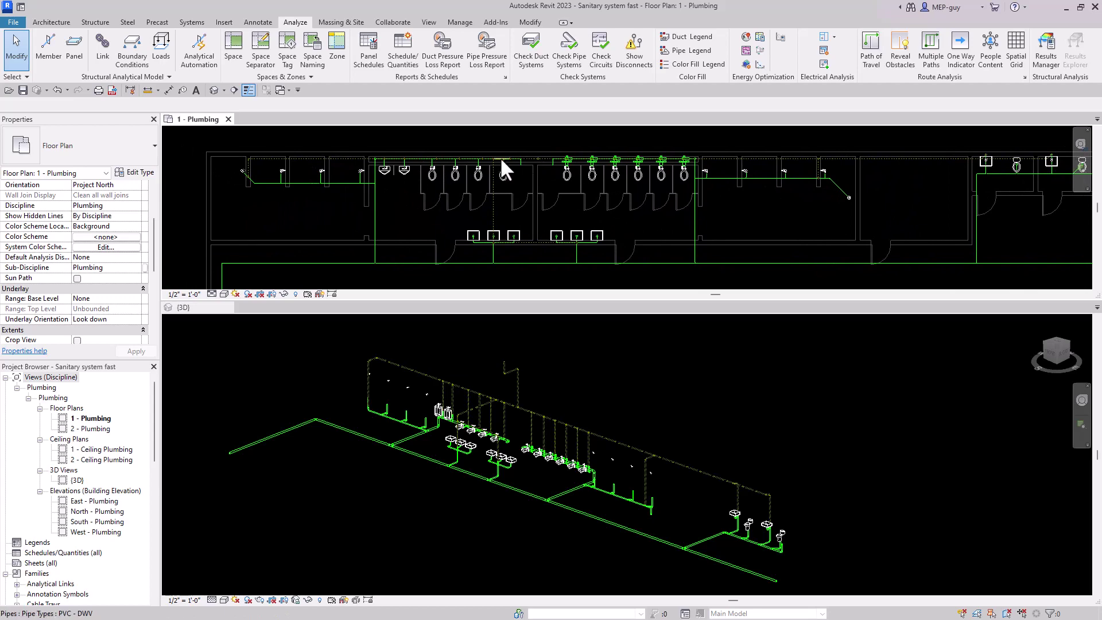
pyautogui.scroll(2, 487, 148)
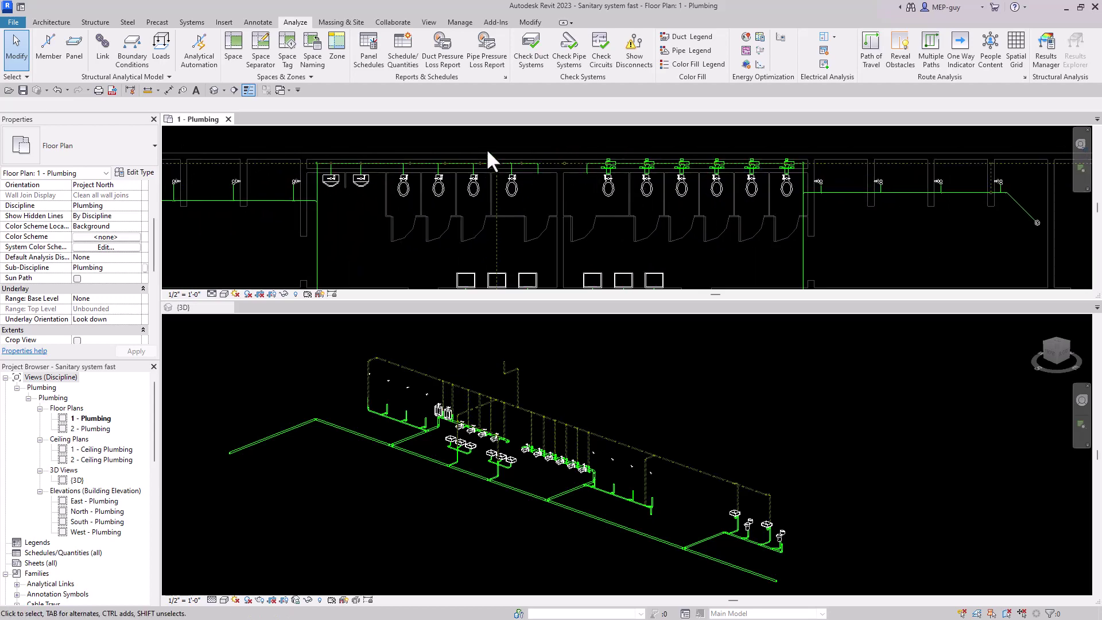
pyautogui.moveTo(529, 164); pyautogui.dragTo(539, 170, button='middle')
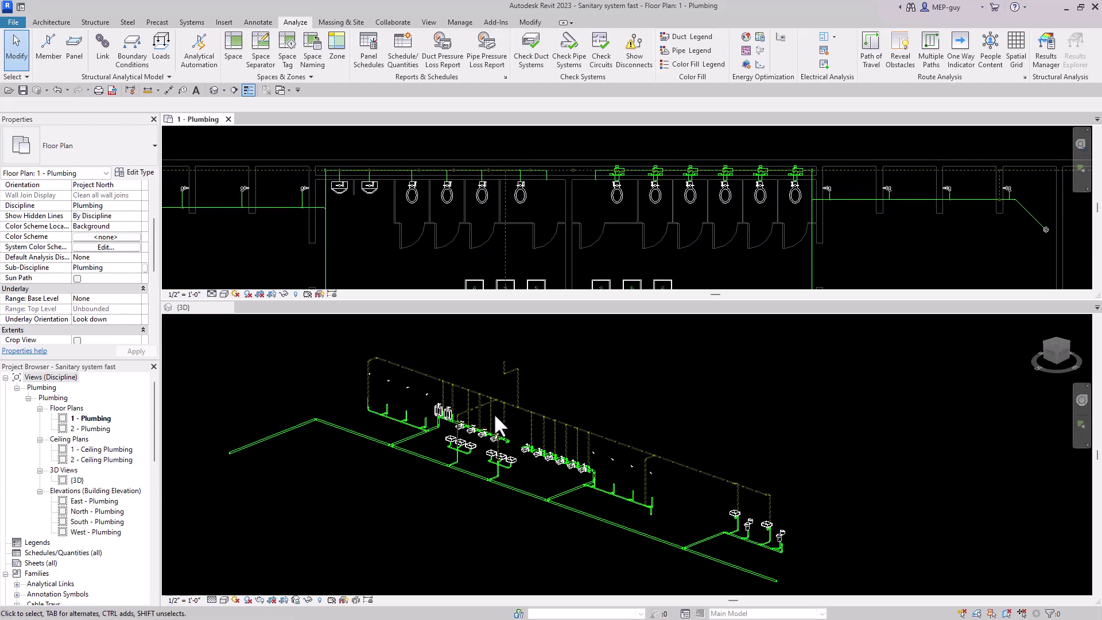
# Step: Review the finished vent piping, the restroom fixture groups and the offset riser in the 3D view
pyautogui.scroll(4, 498, 425)
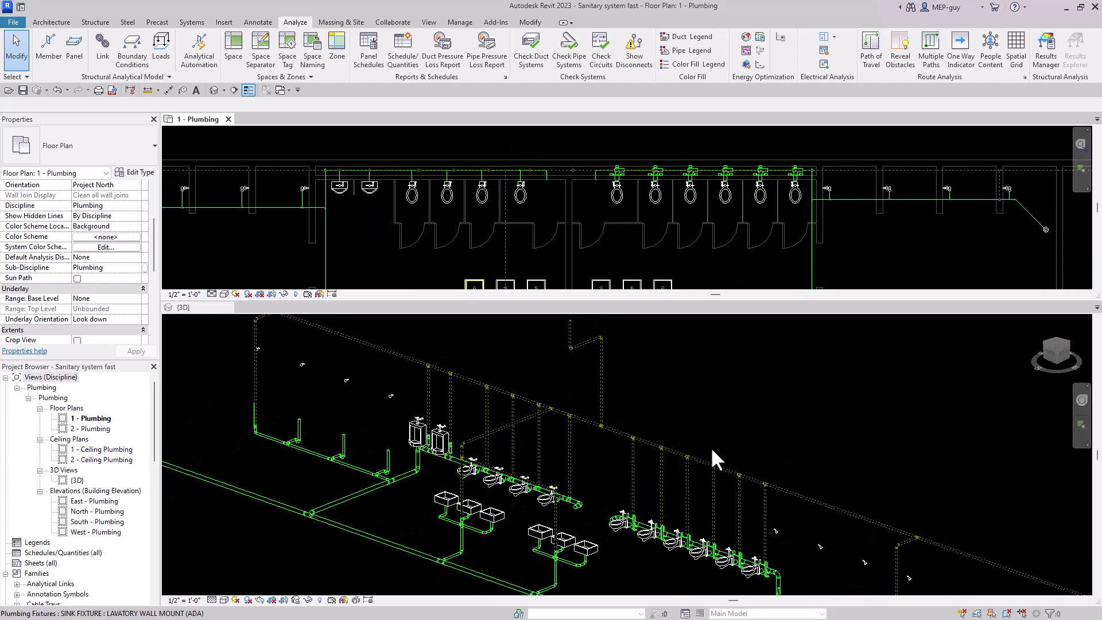
pyautogui.click(725, 438)
pyautogui.keyDown('shift'); pyautogui.moveTo(730, 445); pyautogui.dragTo(746, 417, button='middle'); pyautogui.keyUp('shift')
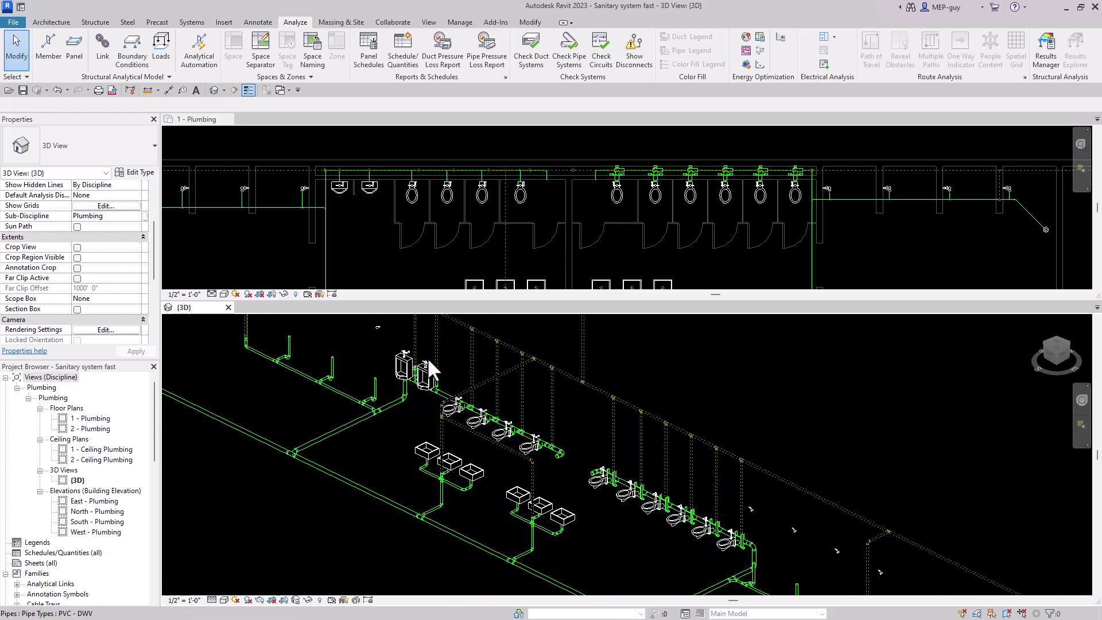
pyautogui.scroll(-4, 453, 447)
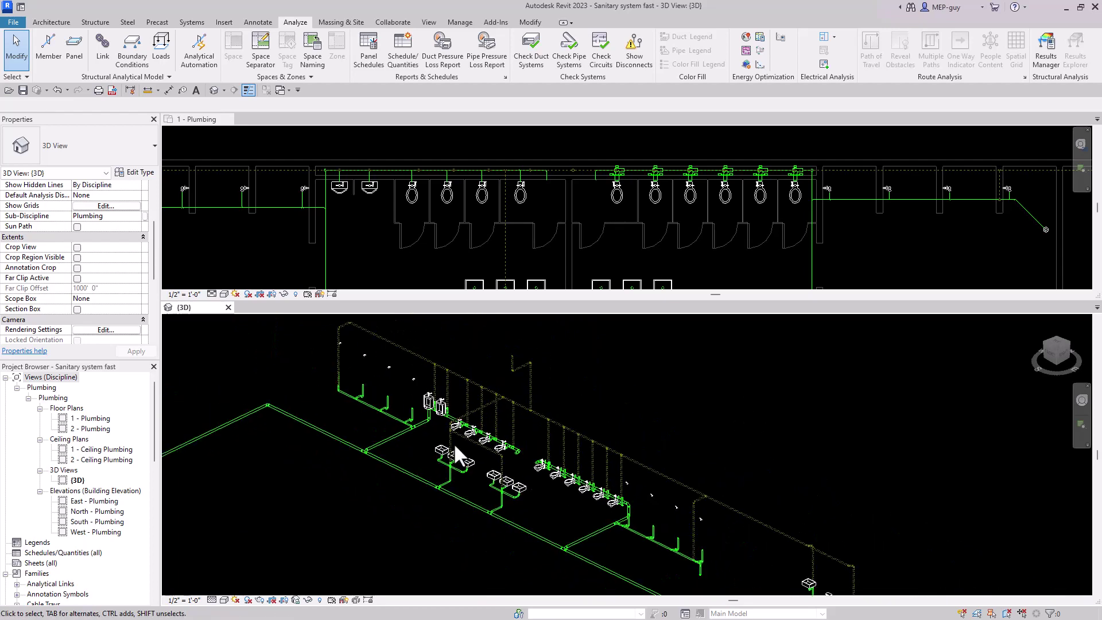
pyautogui.moveTo(677, 456); pyautogui.dragTo(715, 450, button='middle')
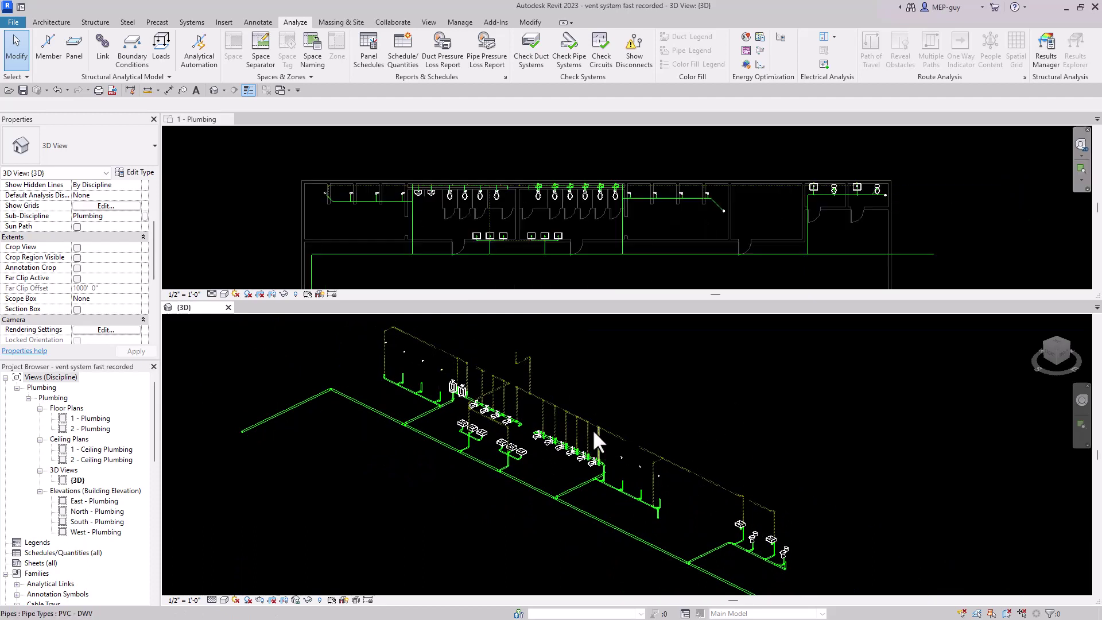
pyautogui.scroll(3, 530, 390)
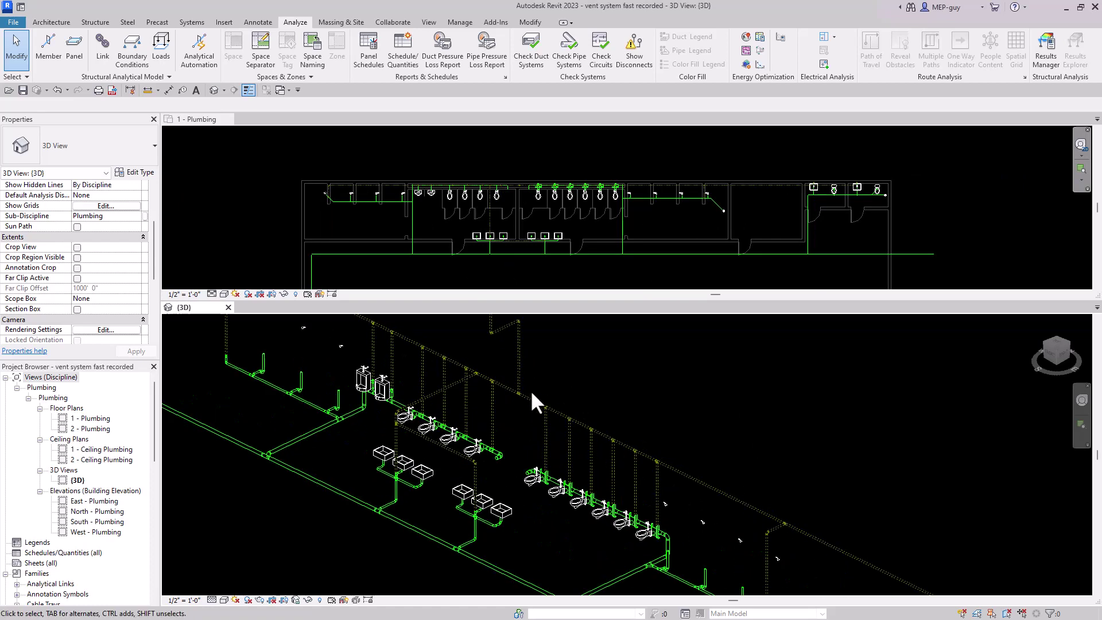
pyautogui.moveTo(581, 376); pyautogui.dragTo(596, 410, button='middle')
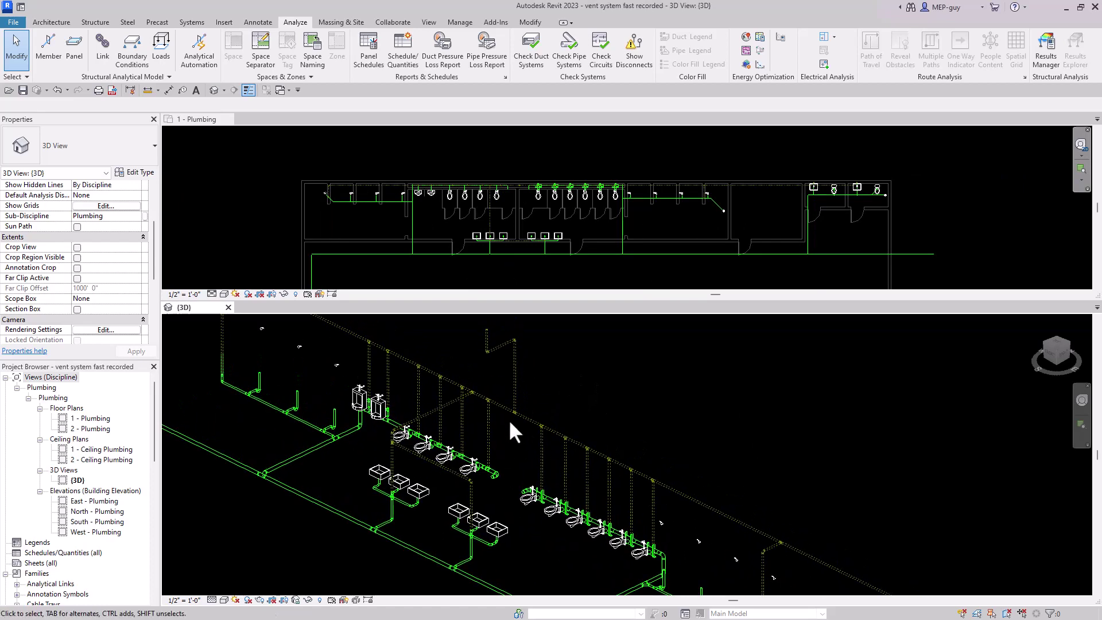
pyautogui.scroll(-3, 532, 404)
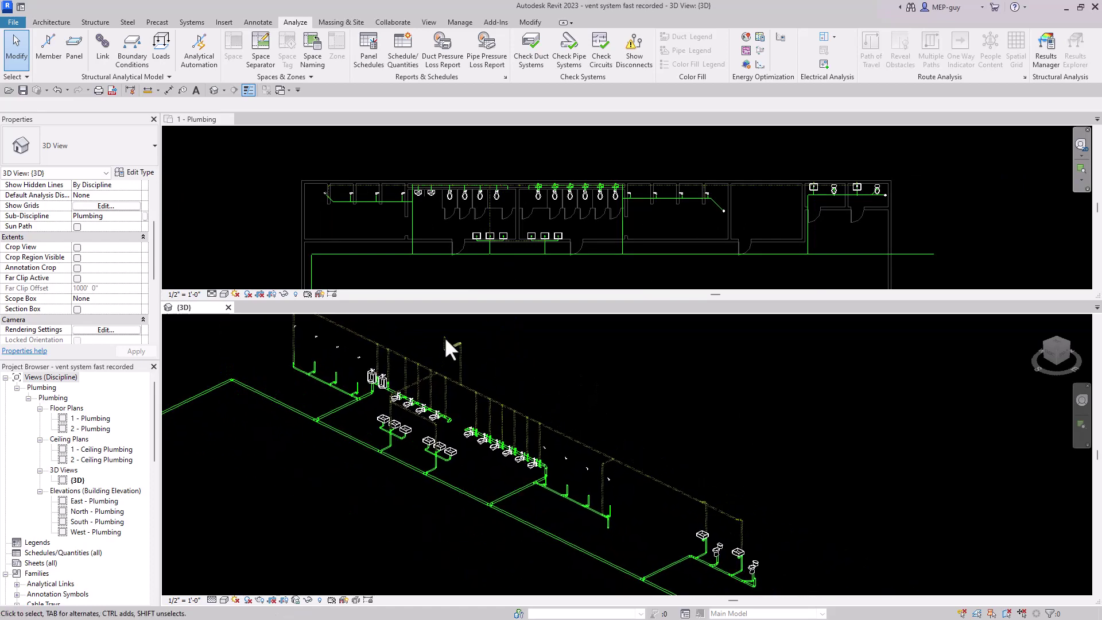
pyautogui.click(831, 245)
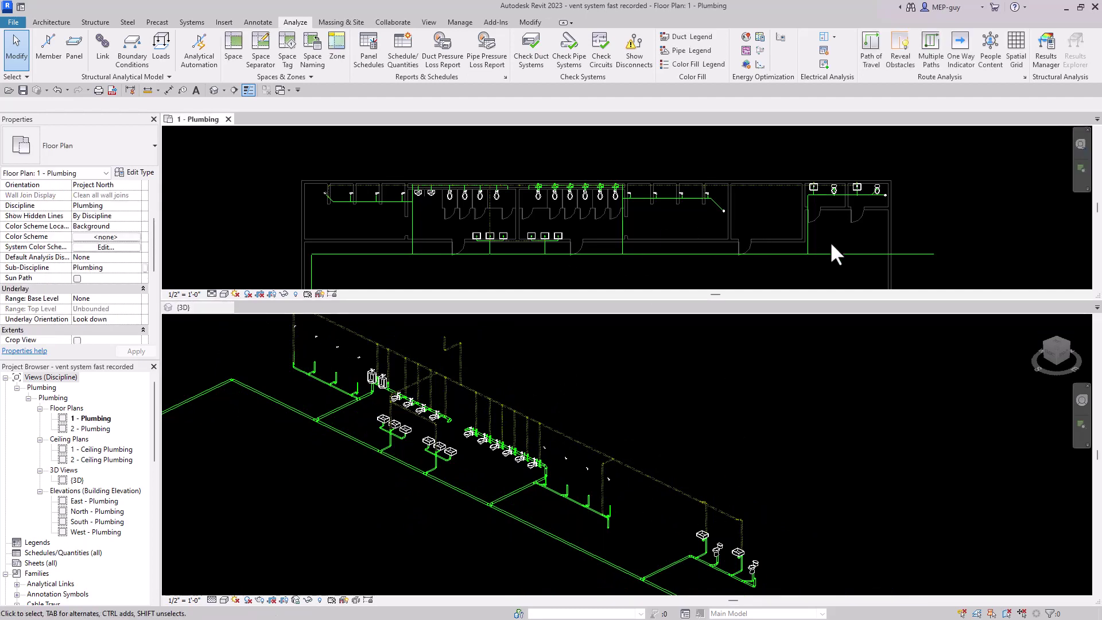
pyautogui.moveTo(843, 259); pyautogui.dragTo(813, 259, button='middle')
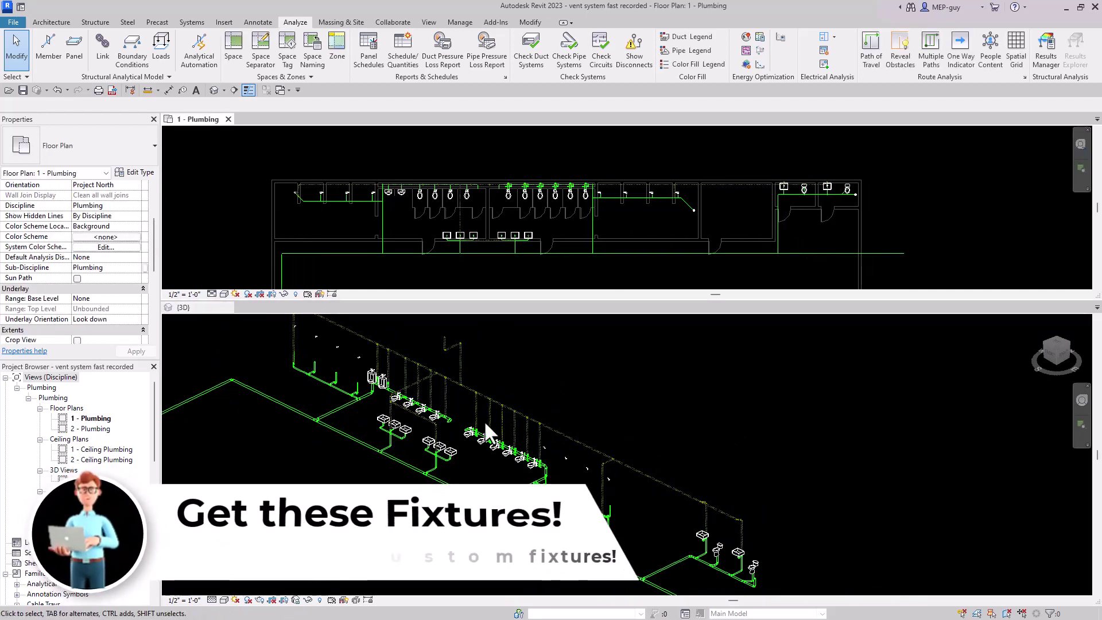
pyautogui.scroll(3, 422, 427)
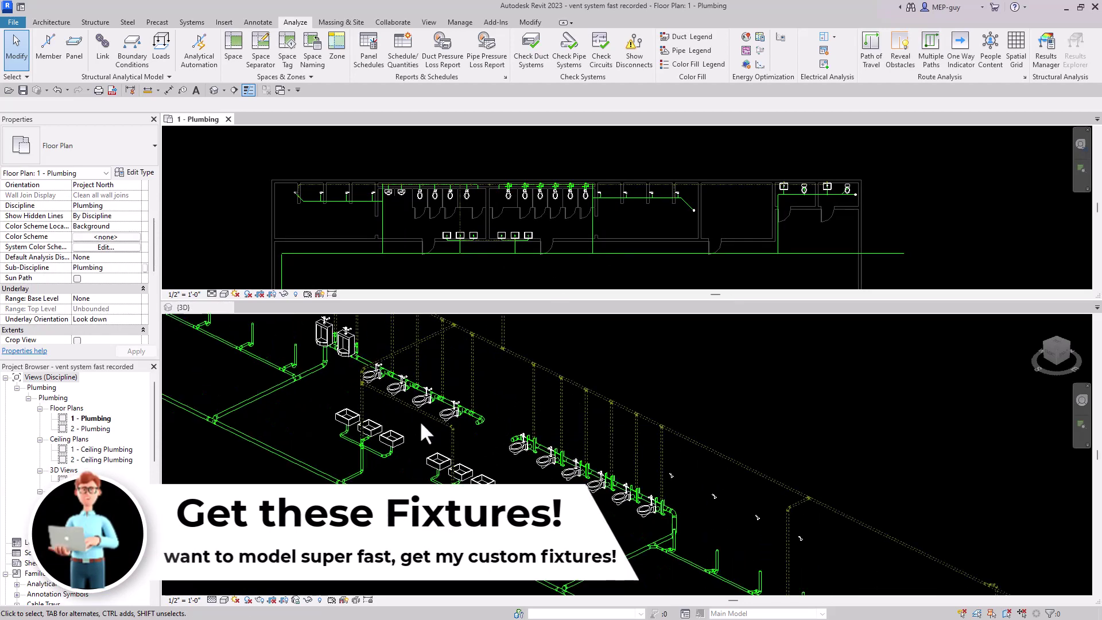
pyautogui.click(478, 413)
pyautogui.moveTo(523, 435); pyautogui.dragTo(557, 461, button='middle')
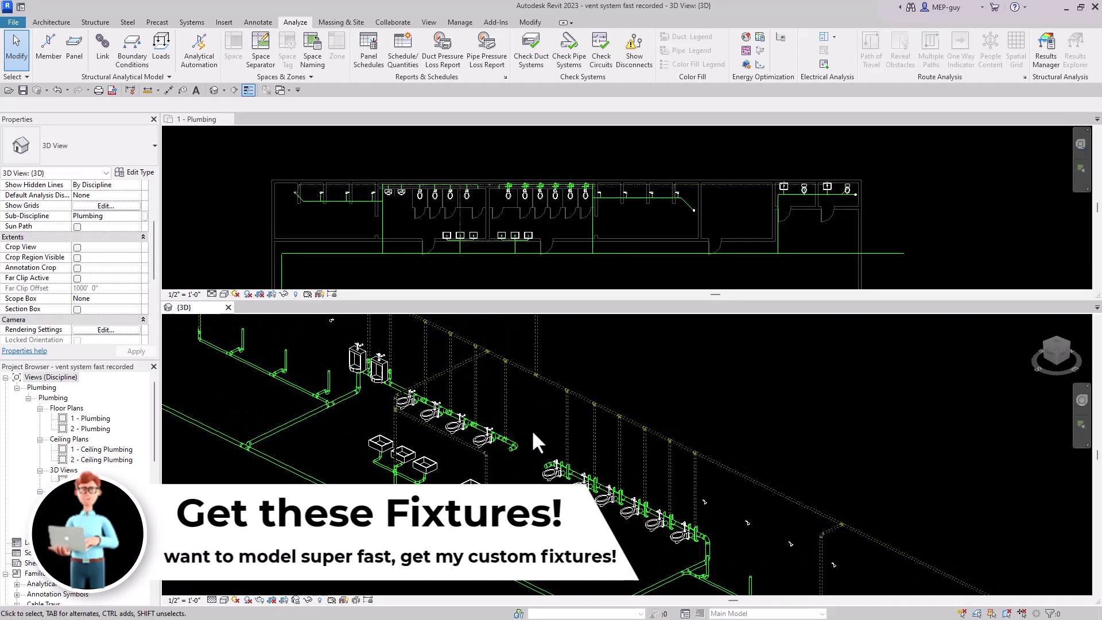
# Step: Examine the restroom fixture groups and their carrier fittings in the floor plan, and the overhead vent piping in the 3D view
pyautogui.click(555, 219)
pyautogui.scroll(3, 546, 195)
pyautogui.scroll(3, 546, 195)
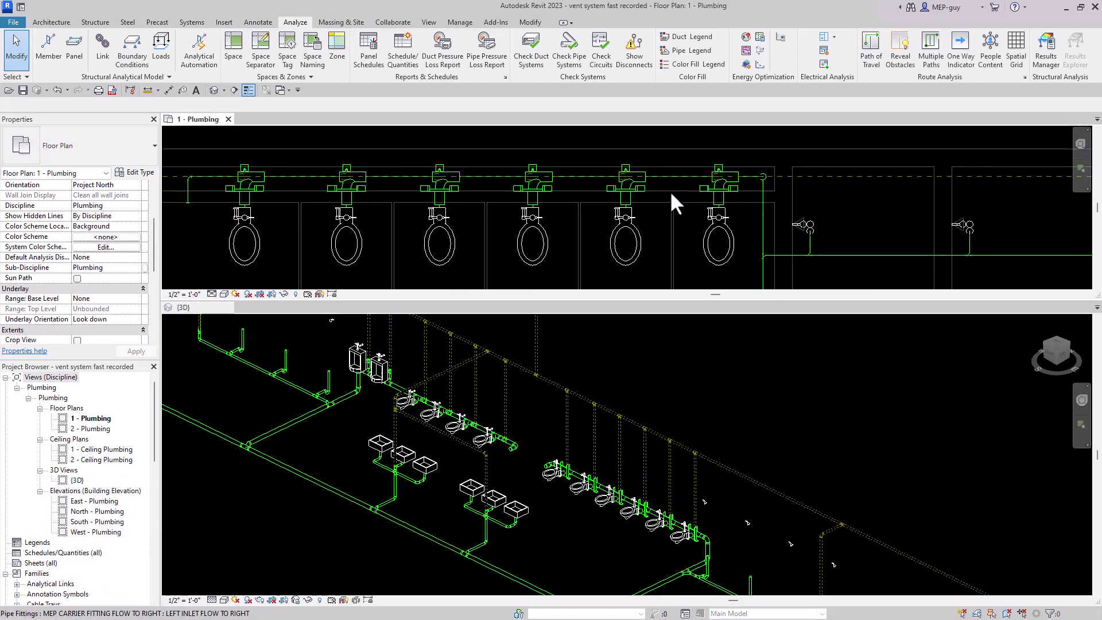
pyautogui.scroll(-4, 782, 204)
pyautogui.middleClick(753, 411)
pyautogui.moveTo(753, 412); pyautogui.dragTo(736, 448, button='middle')
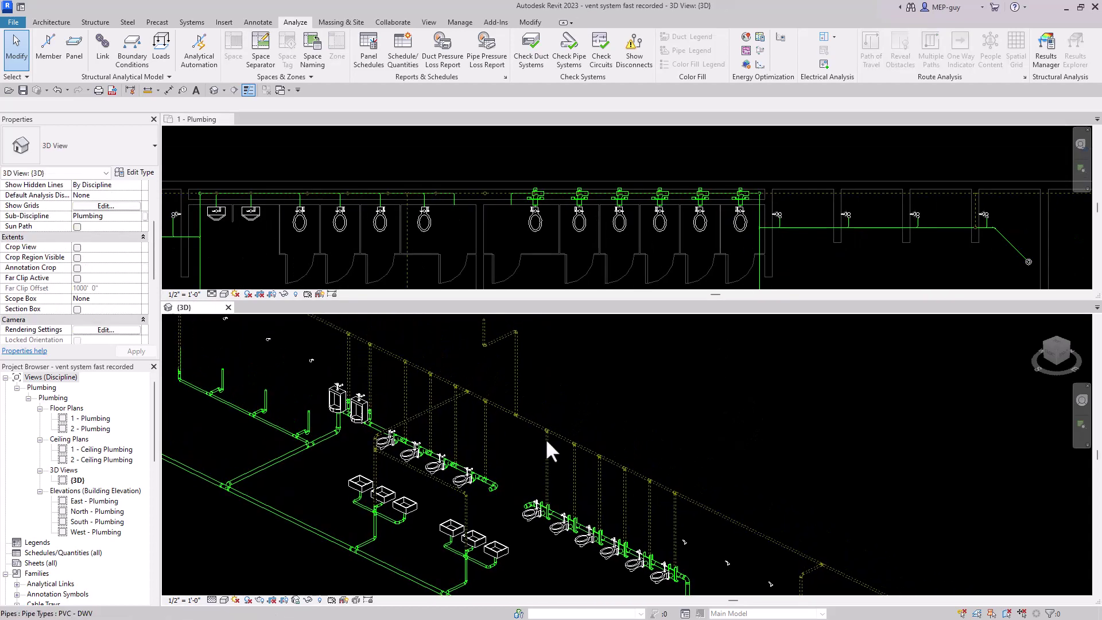
pyautogui.scroll(-2, 428, 399)
pyautogui.scroll(-1, 429, 398)
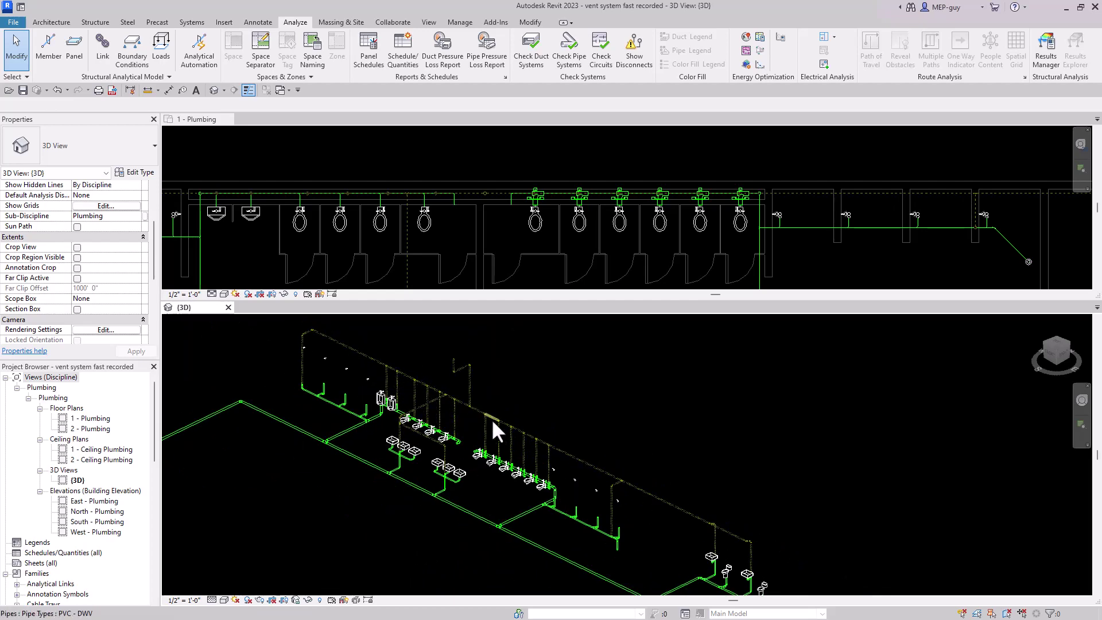
# Step: Select the pipes and pipe fittings along the restroom groups, keeping only the overhead vent main and its riser in the selection
pyautogui.click(502, 231)
pyautogui.scroll(-2, 485, 150)
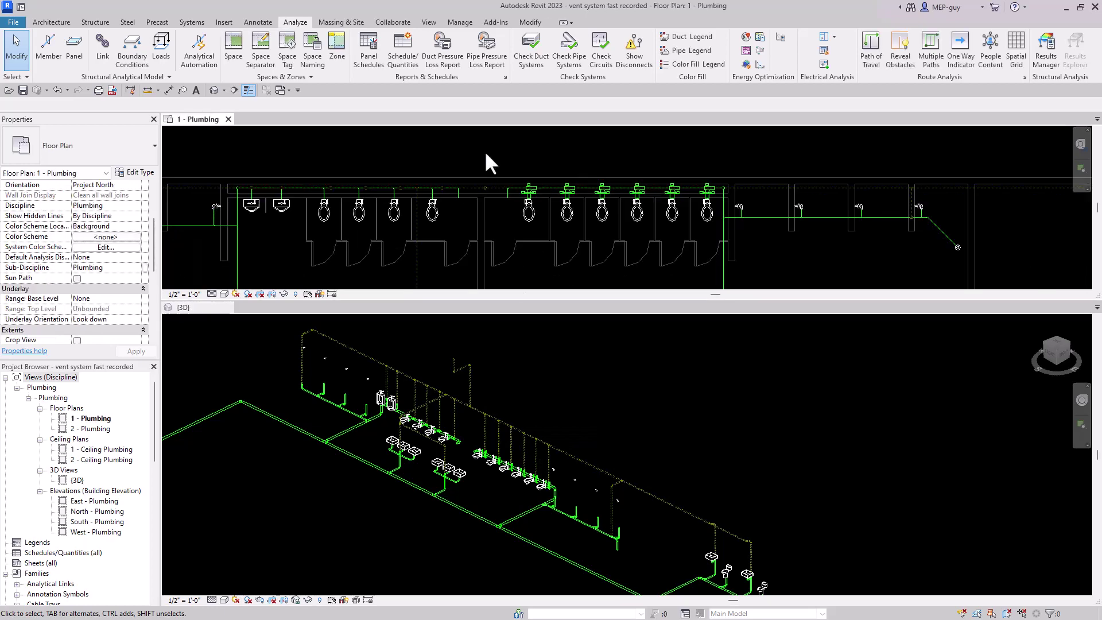
pyautogui.moveTo(262, 156); pyautogui.dragTo(731, 193)
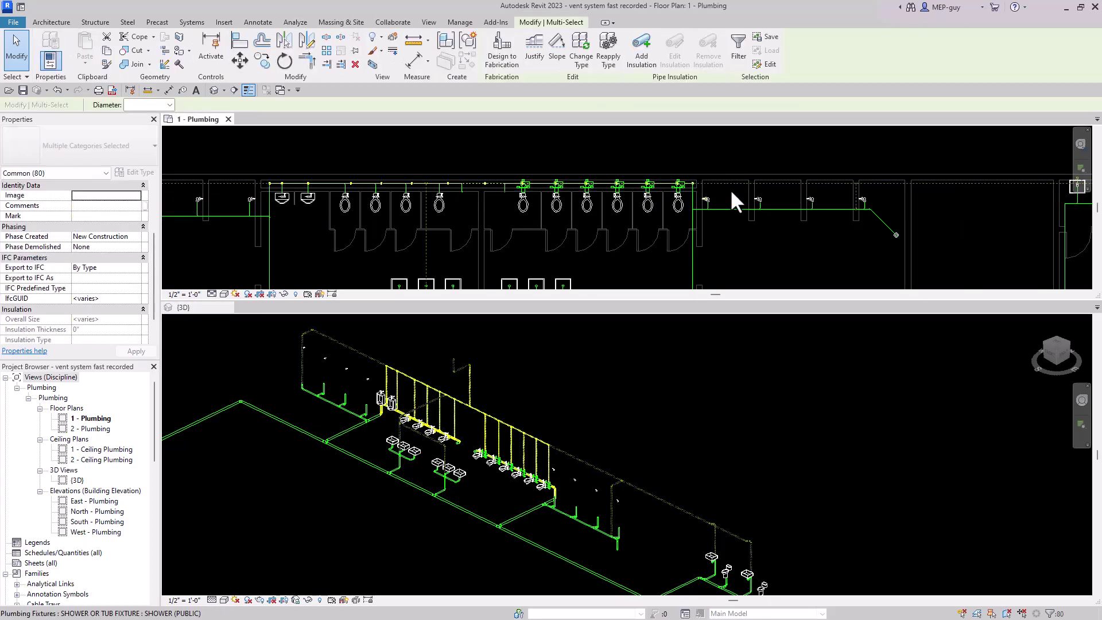
pyautogui.click(740, 68)
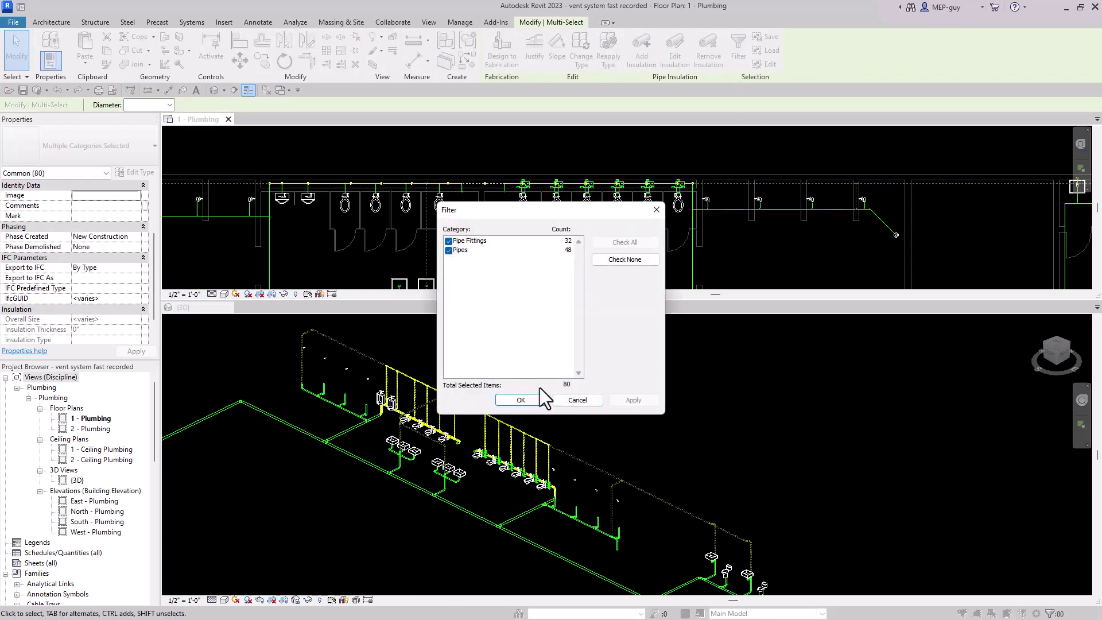
pyautogui.click(529, 400)
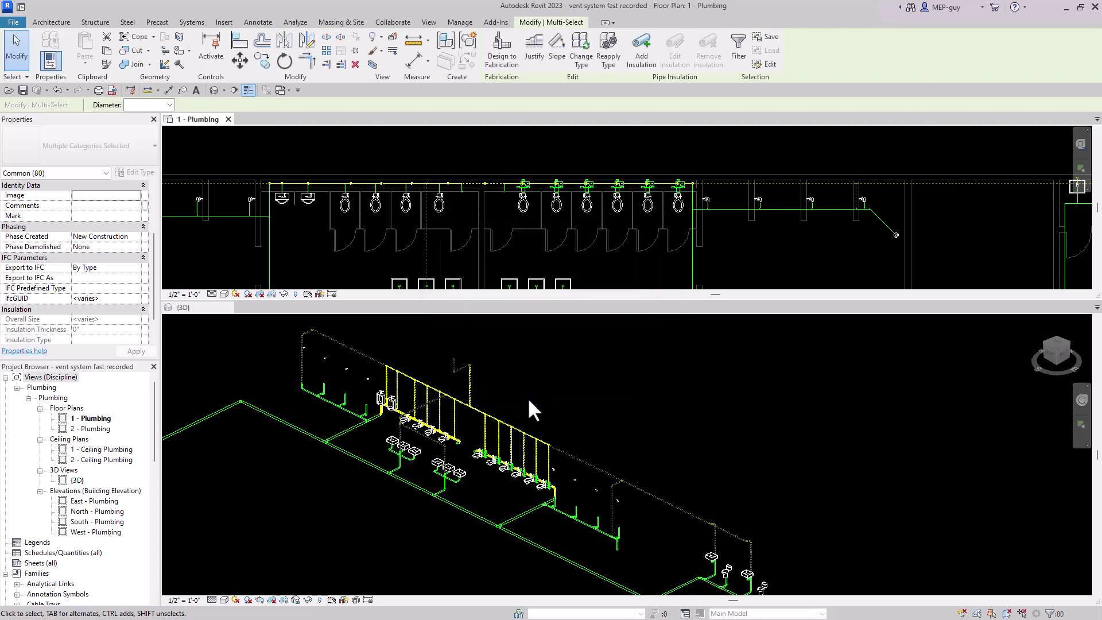
pyautogui.click(1048, 352)
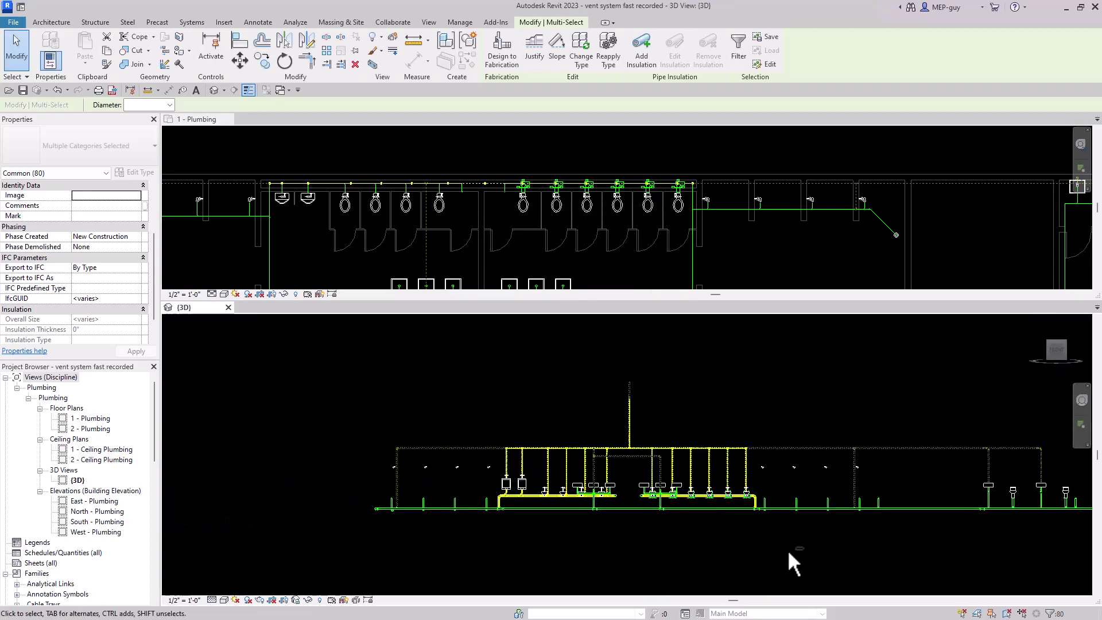
pyautogui.keyDown('shift'); pyautogui.moveTo(791, 552); pyautogui.dragTo(466, 470); pyautogui.keyUp('shift')
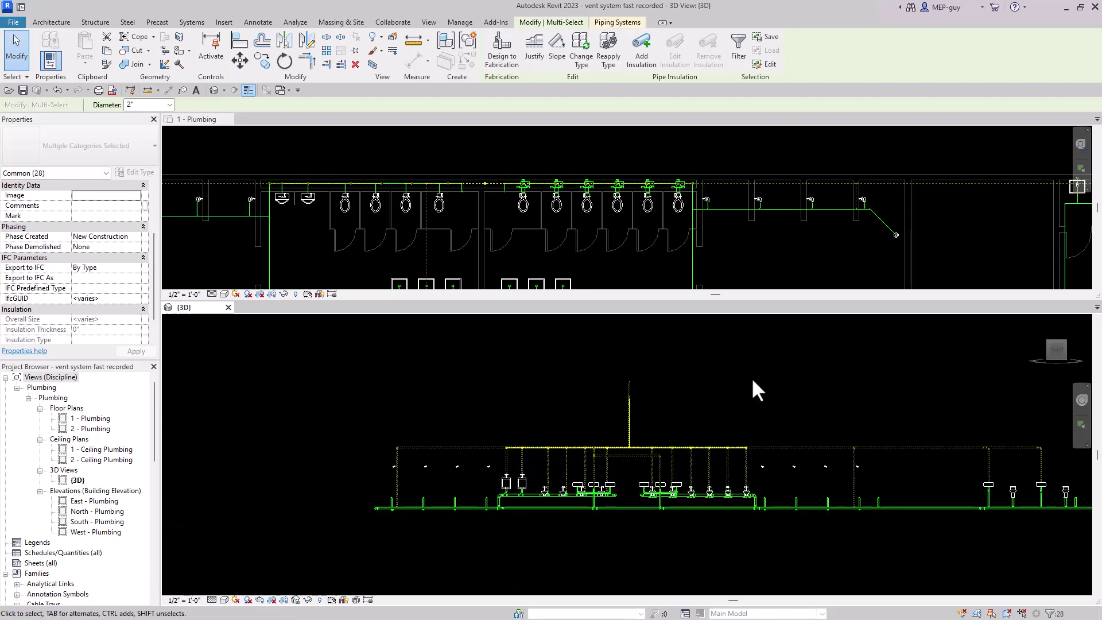
# Step: Add the riser's top offset and upper vertical section to the selection and change the diameter of the selected vent piping
pyautogui.keyDown('shift'); pyautogui.moveTo(752, 386); pyautogui.dragTo(690, 519, button='middle'); pyautogui.keyUp('shift')
pyautogui.scroll(5, 624, 459)
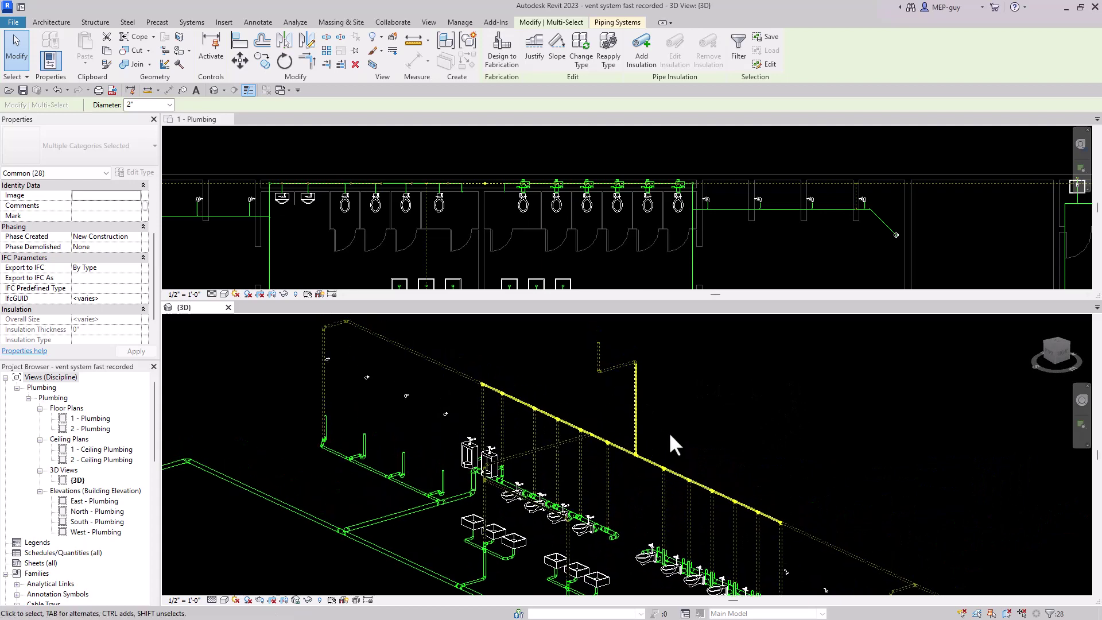
pyautogui.keyDown('ctrl'); pyautogui.moveTo(578, 330); pyautogui.dragTo(671, 391); pyautogui.keyUp('ctrl')
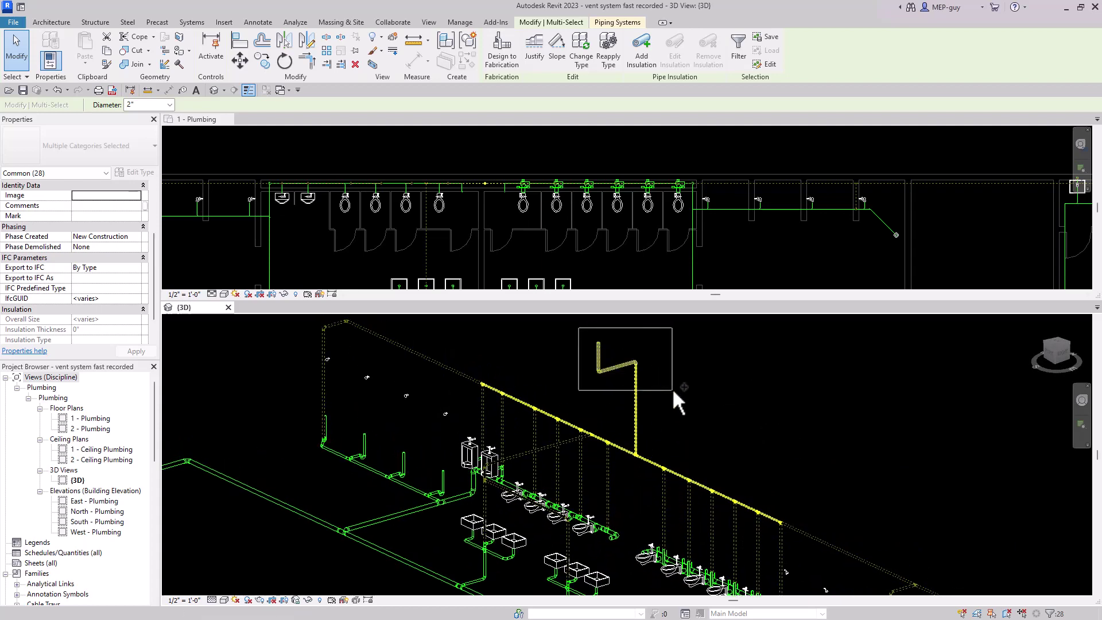
pyautogui.click(170, 105)
pyautogui.click(140, 180)
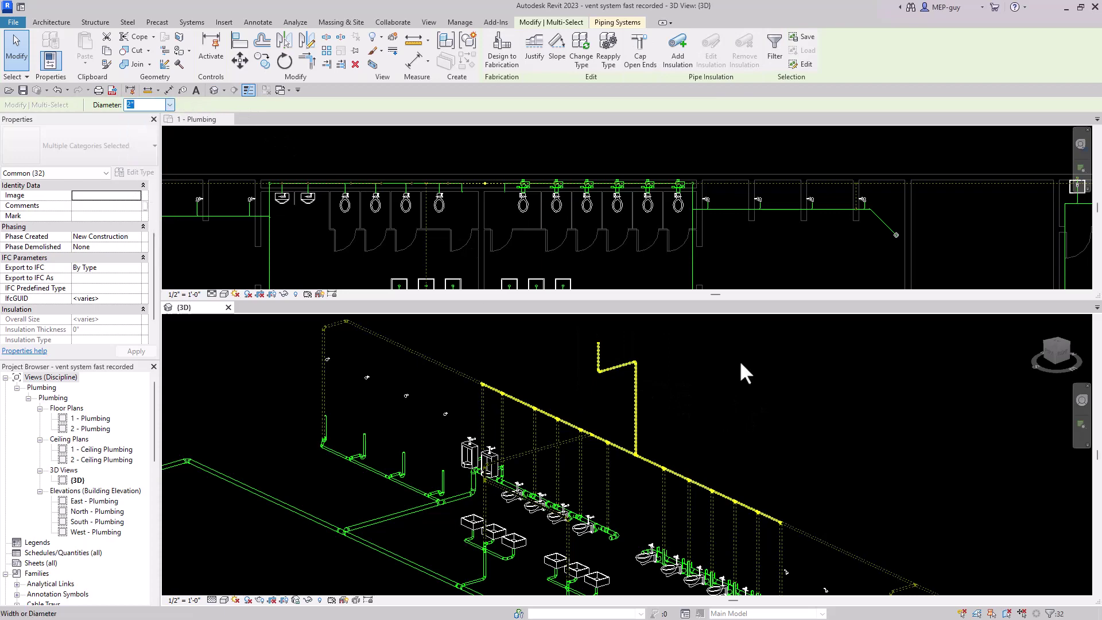
pyautogui.click(798, 380)
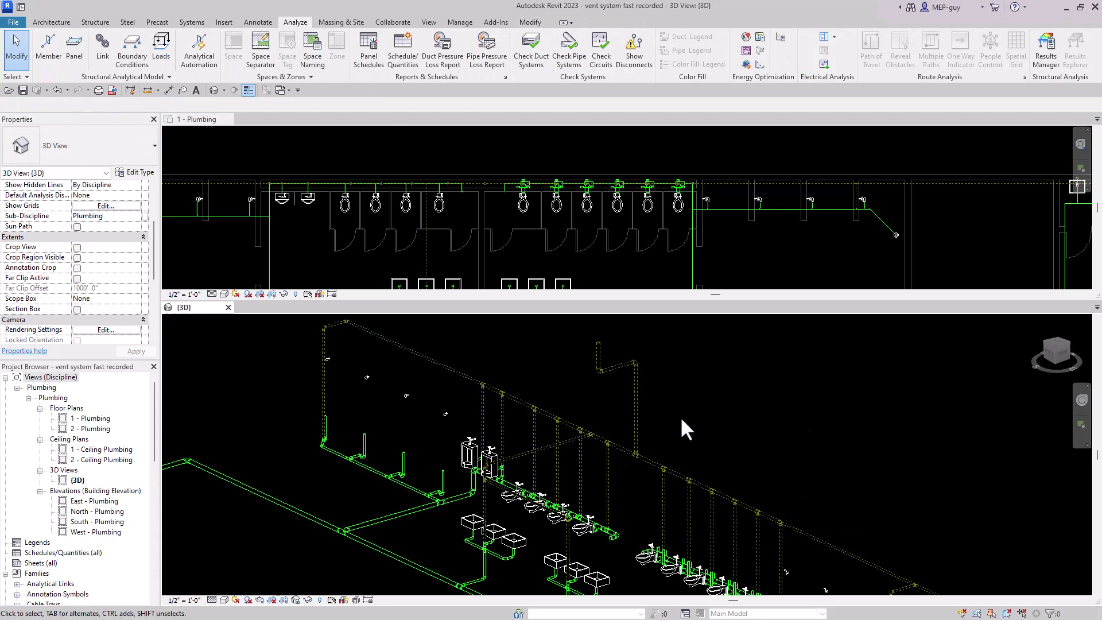
pyautogui.moveTo(750, 440); pyautogui.dragTo(714, 413, button='middle')
pyautogui.scroll(-2, 691, 399)
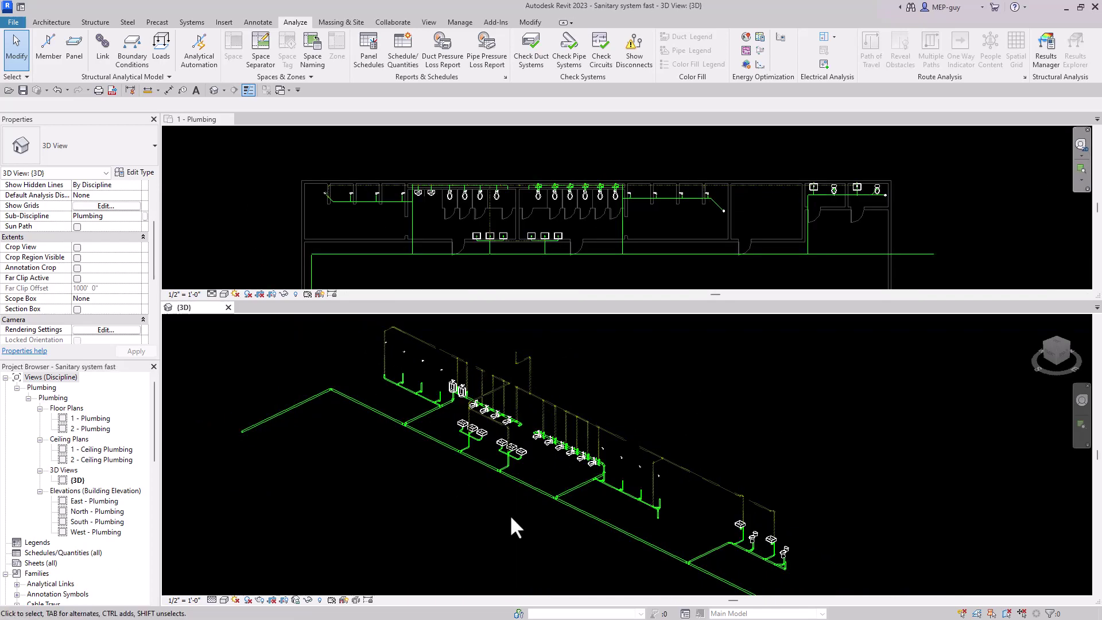